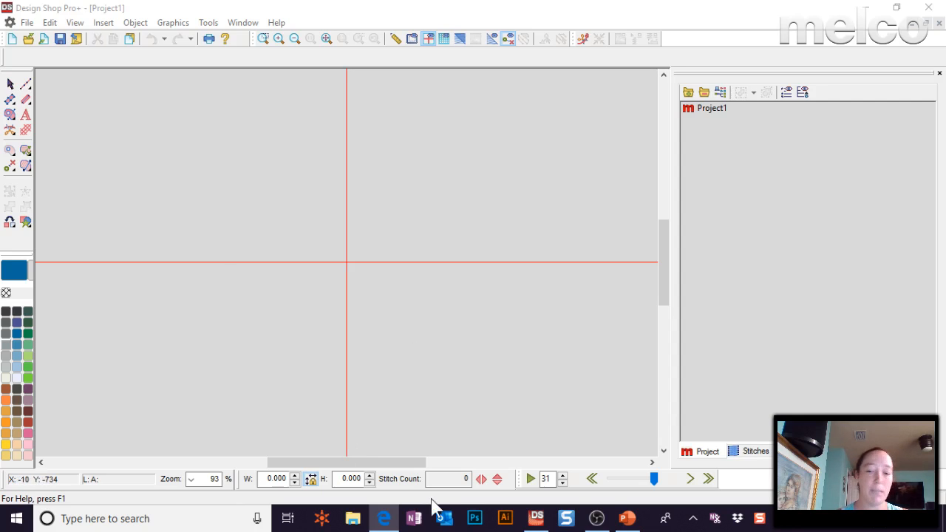
Switch to the DS Talk 8-16-2019 presentation in PowerPoint and show the first Questions slide, slide 2
mouse_move(628, 521)
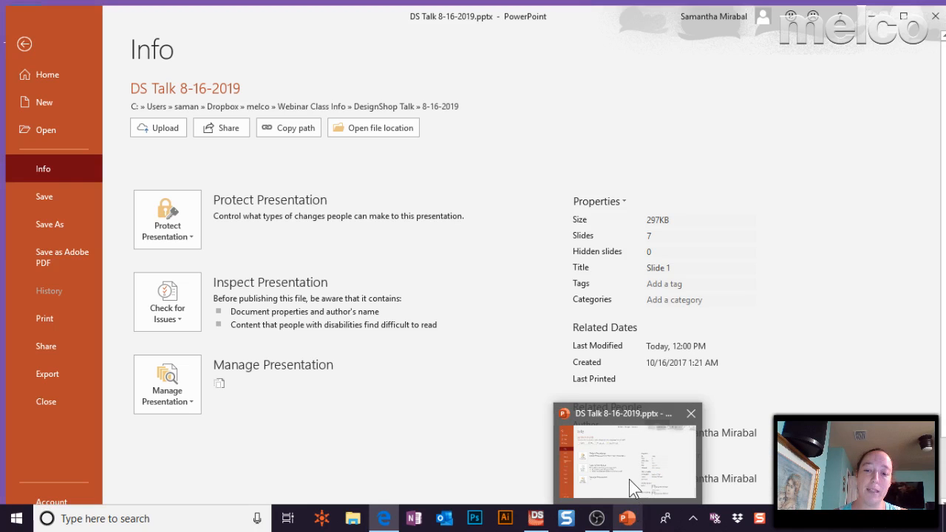
click(629, 479)
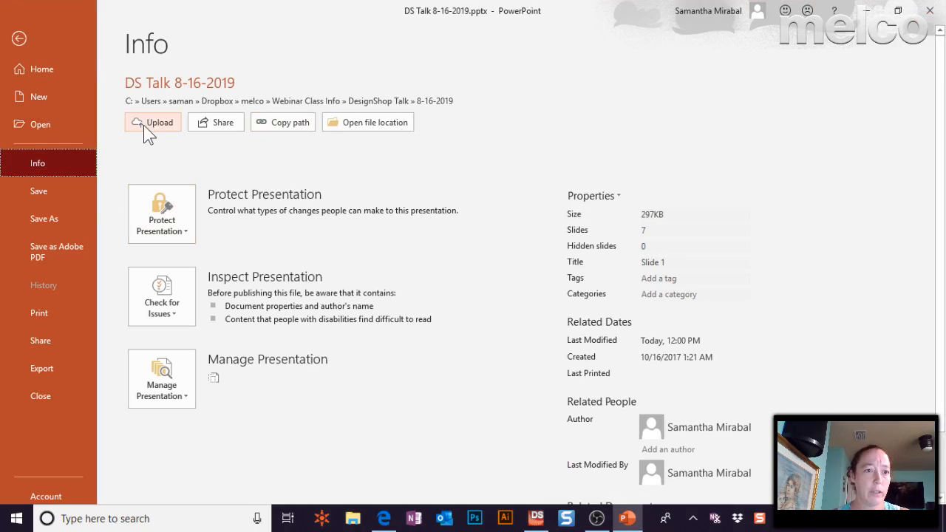
click(20, 37)
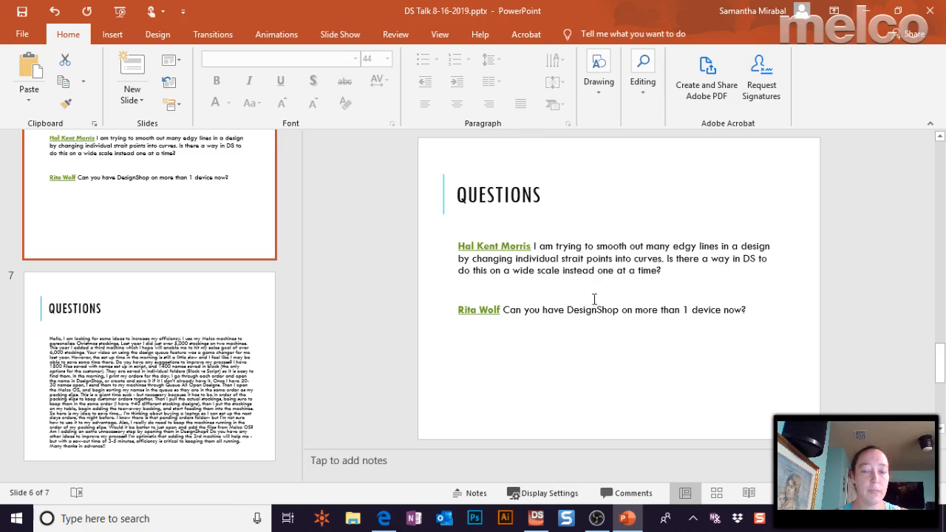
key(Home)
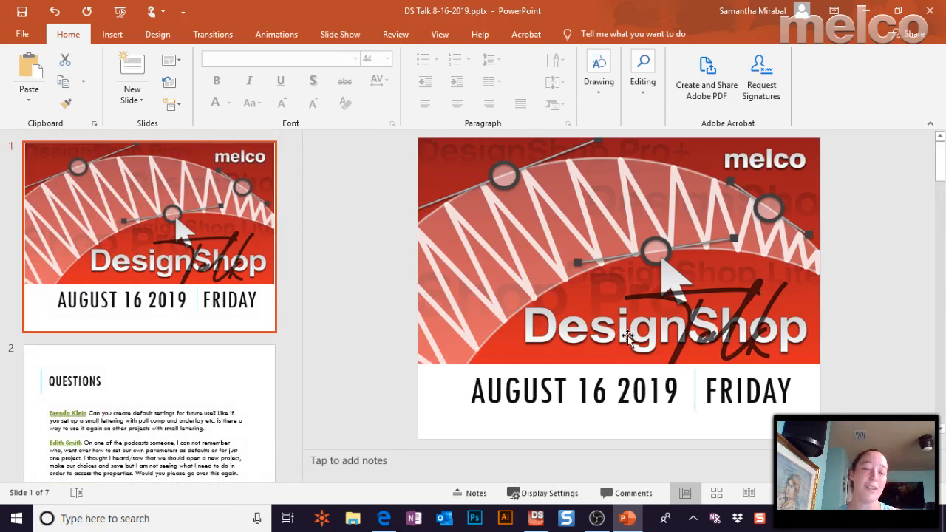
click(264, 436)
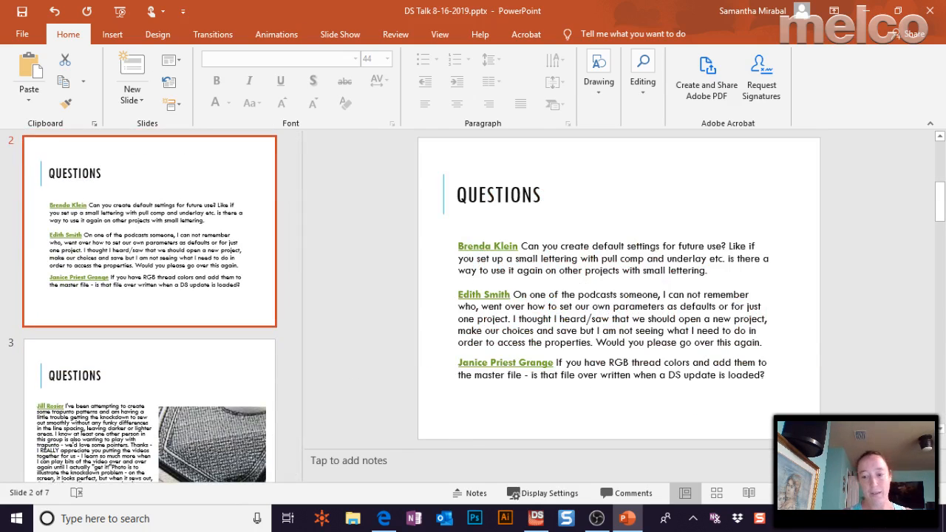
Preview slide 2 as a slide show, exit it, and read the question about creating default settings for future use
click(769, 493)
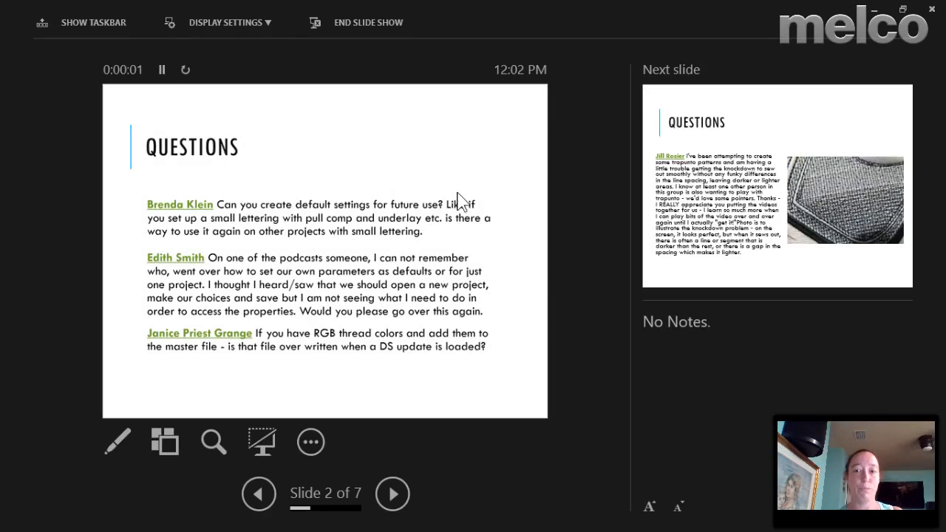
click(931, 8)
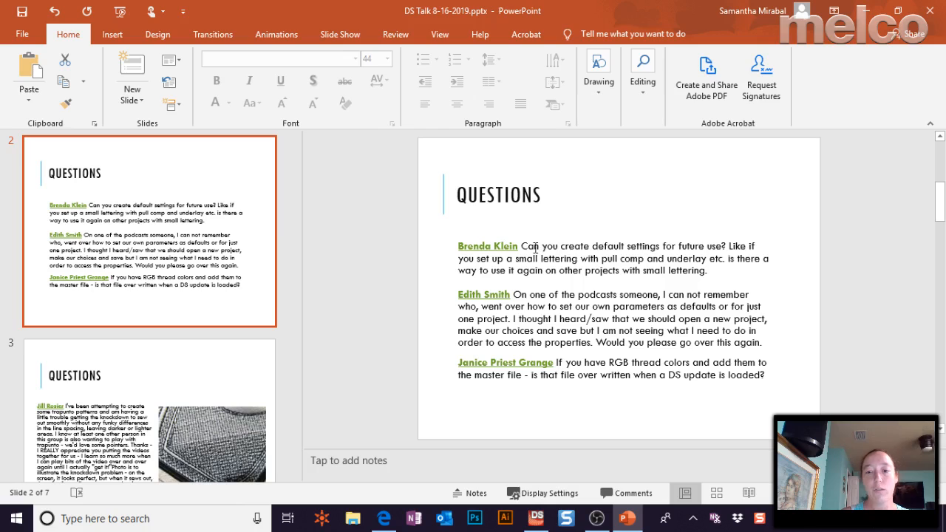
drag(523, 247, 721, 248)
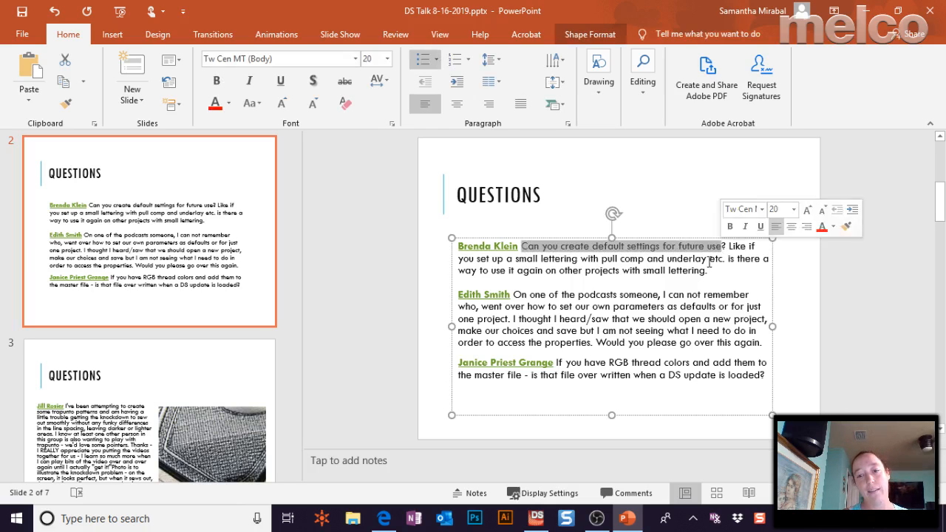
click(702, 287)
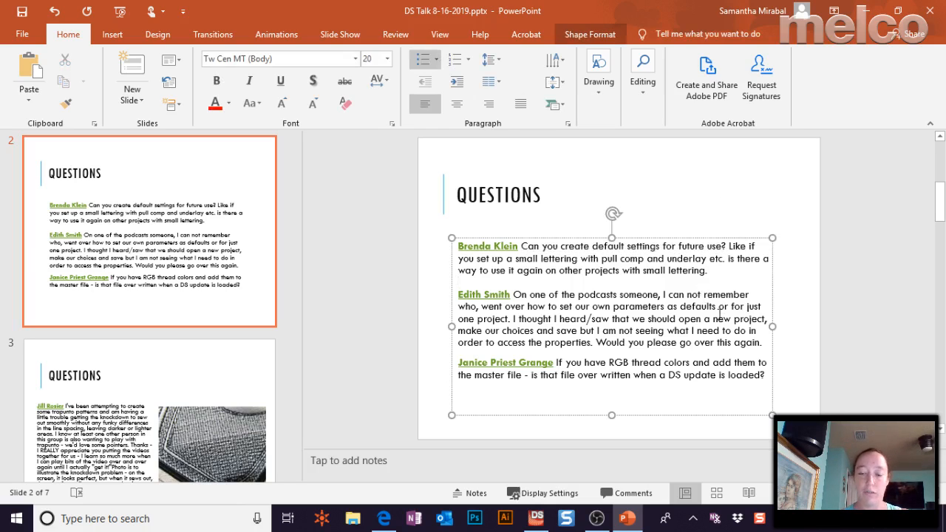
Switch to DesignShop Pro+, create a new project and bring up the lettering object properties
click(536, 518)
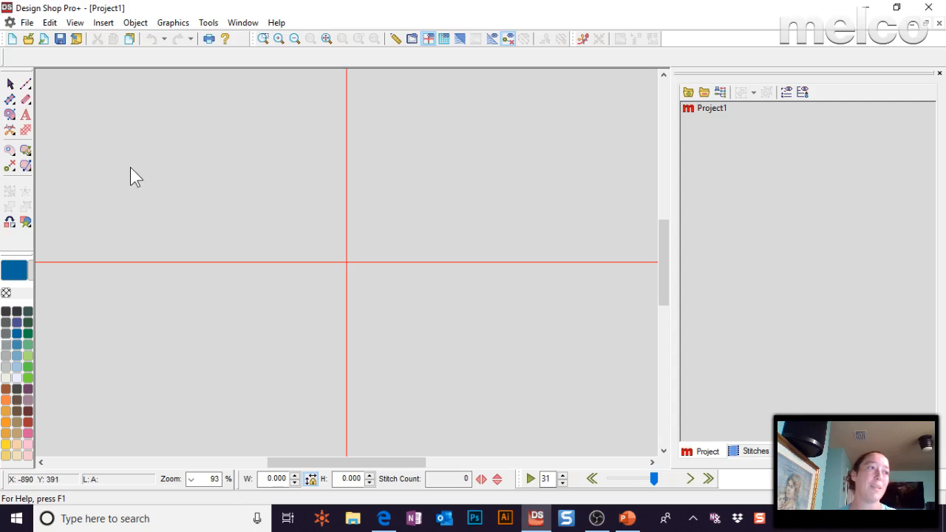
click(13, 39)
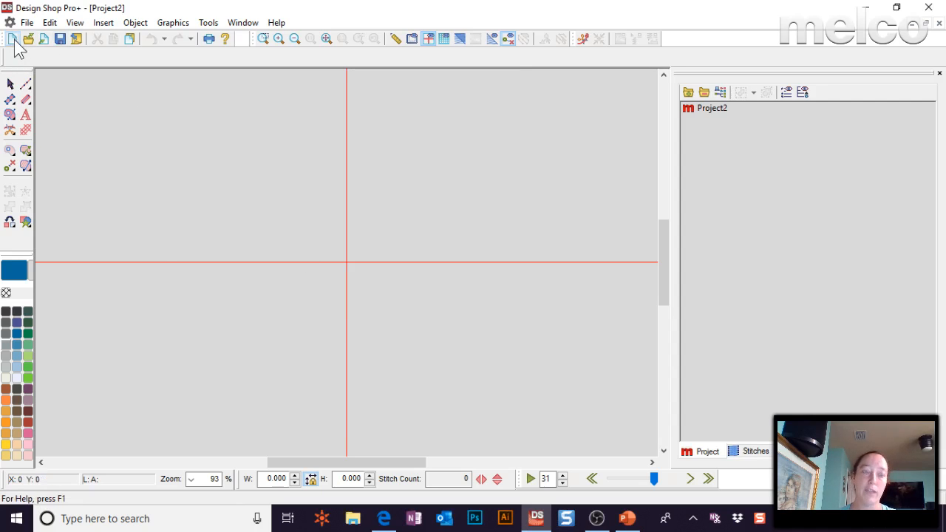
click(26, 114)
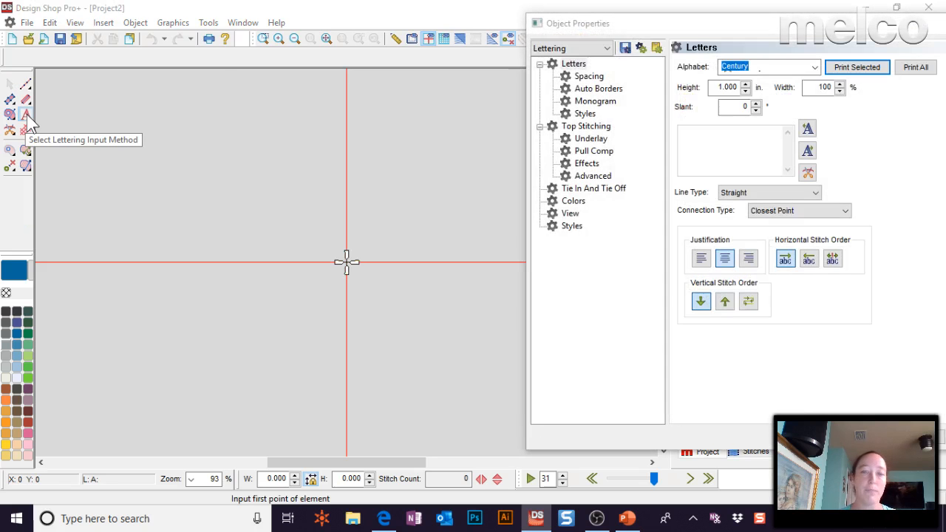
drag(668, 33, 458, 38)
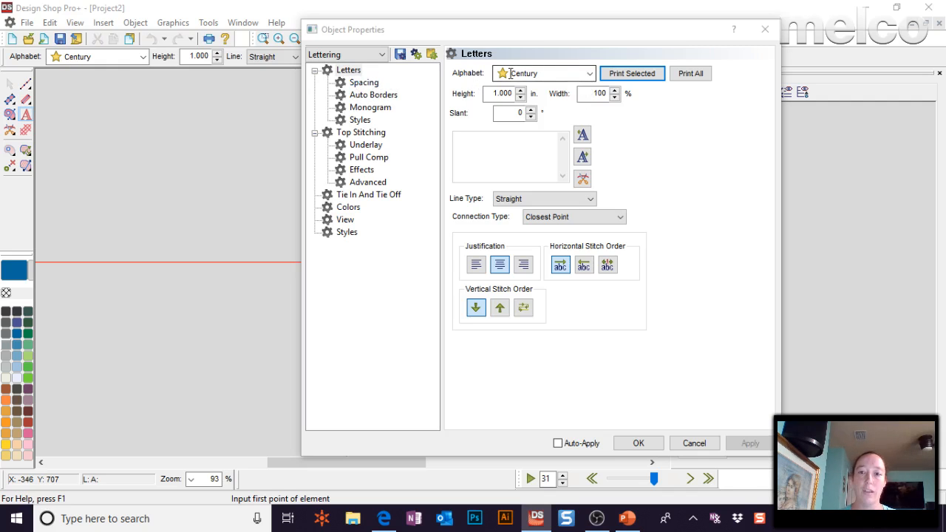
Set the lettering alphabet to Block 2 from the Block category
click(590, 74)
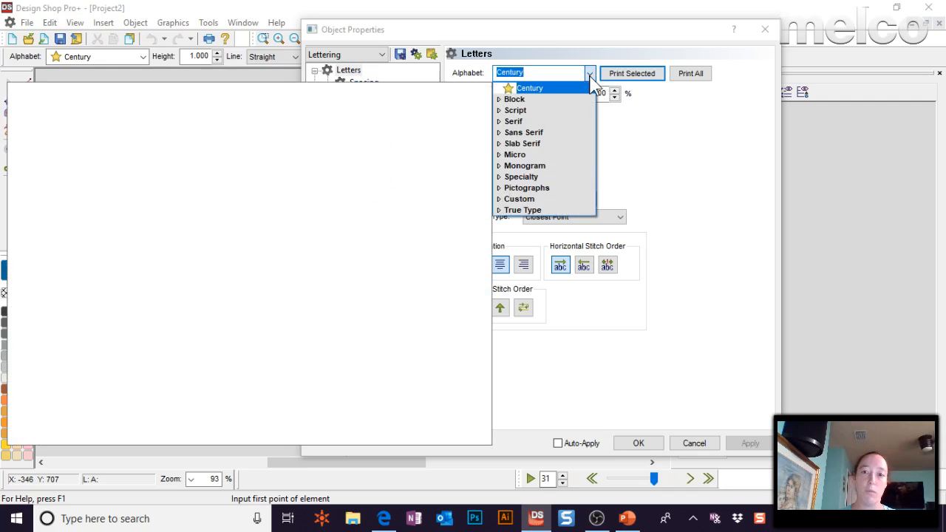
click(540, 98)
click(565, 121)
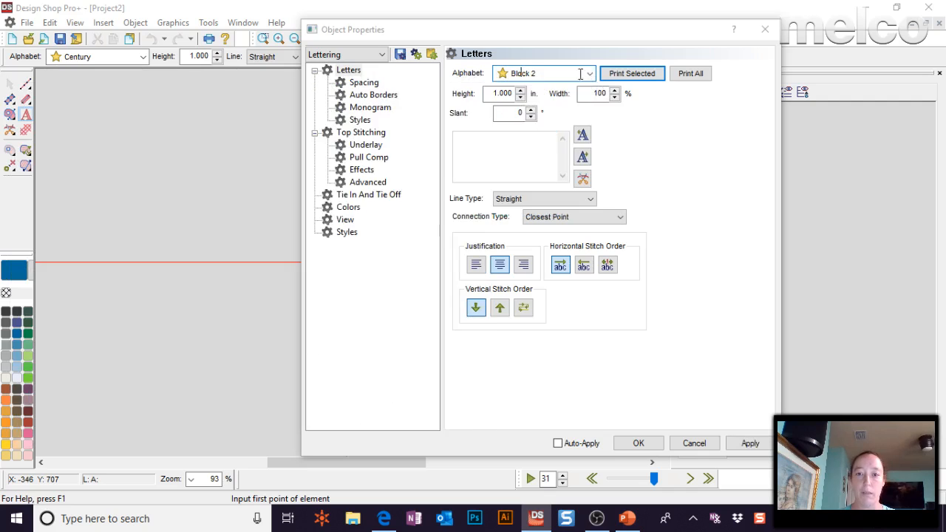
Turn off Auto-Density in the lettering's top stitching settings
click(365, 84)
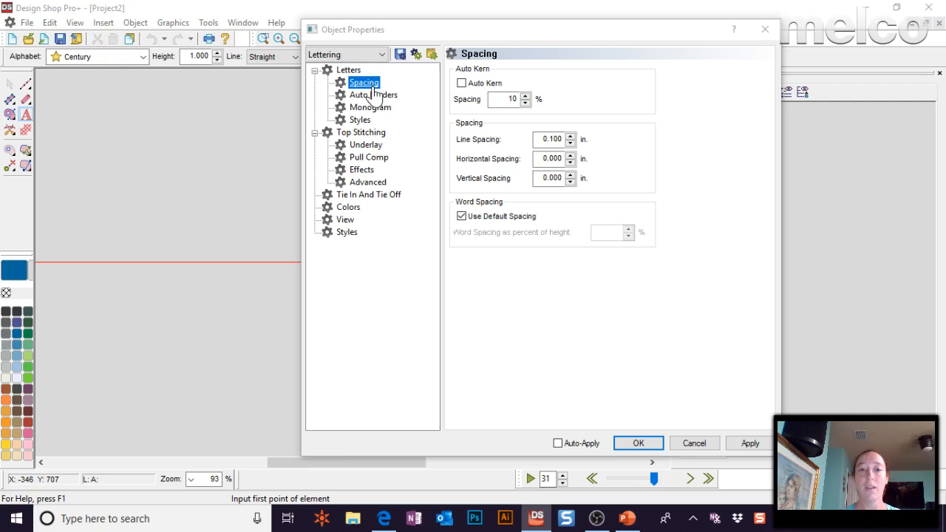
click(361, 132)
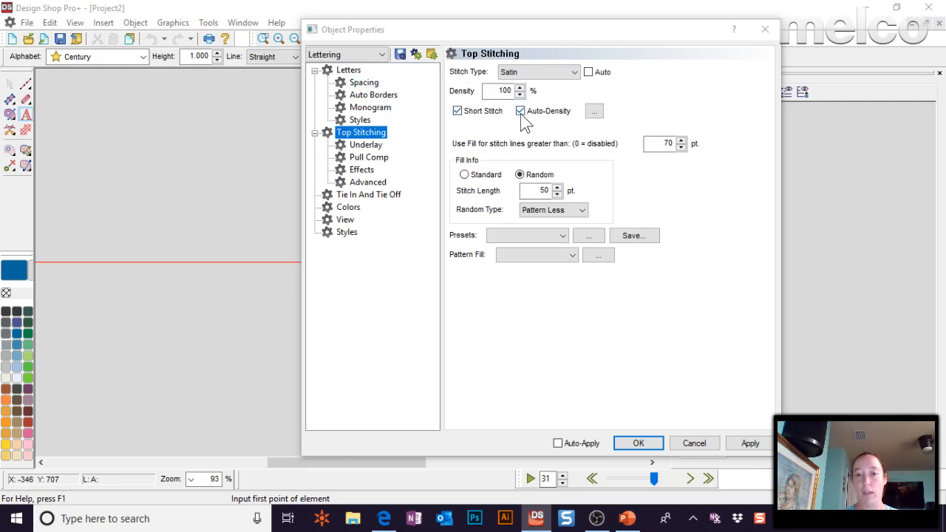
click(520, 111)
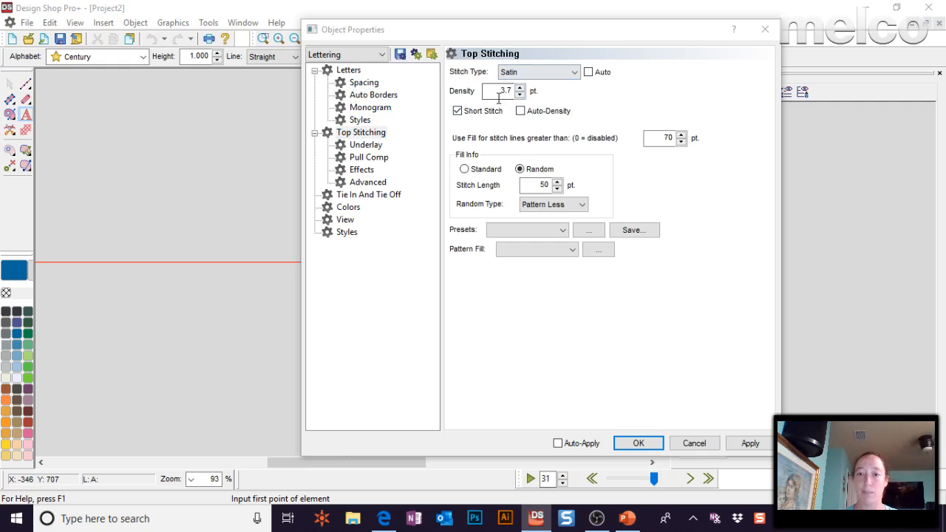
Look at the lettering's underlay options with Auto-Underlay off, restore it, and review the pull compensation settings
click(363, 146)
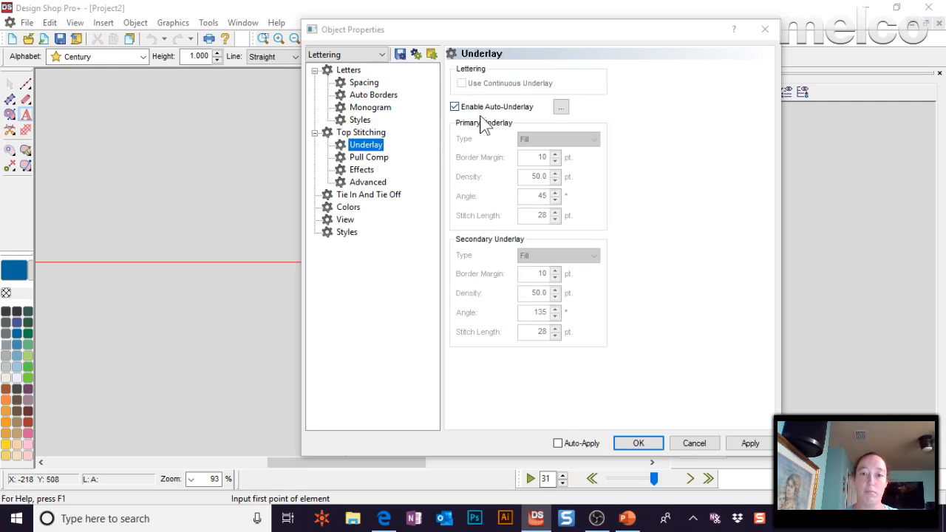
click(454, 107)
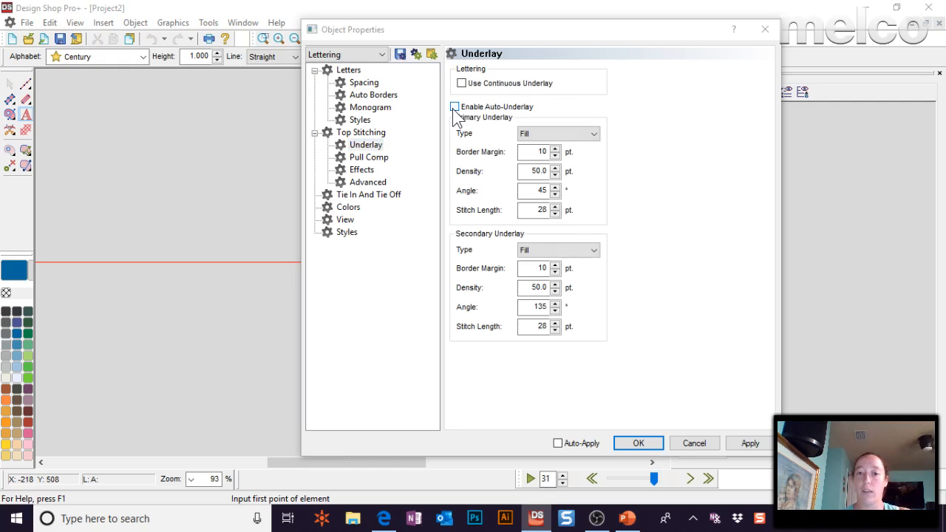
click(454, 108)
click(369, 156)
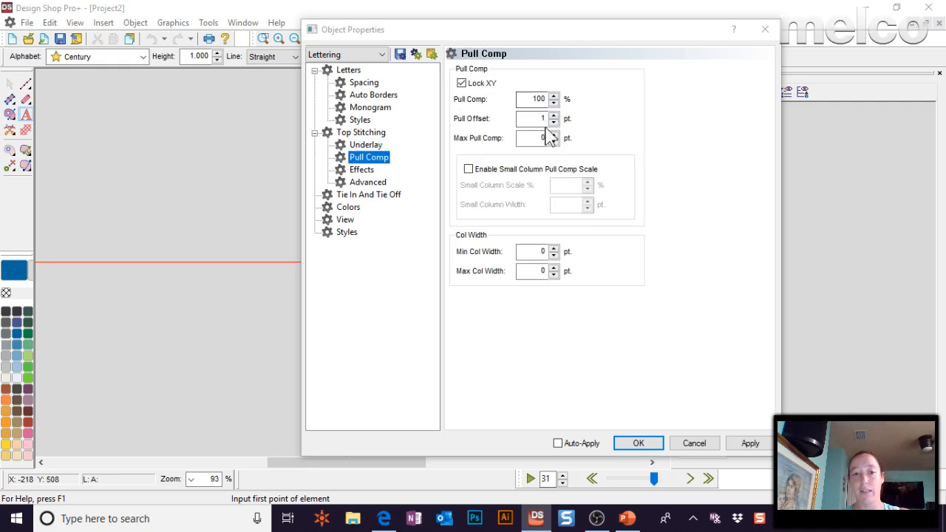
Check the tie in and tie off settings and save the lettering properties as permanent defaults
click(384, 196)
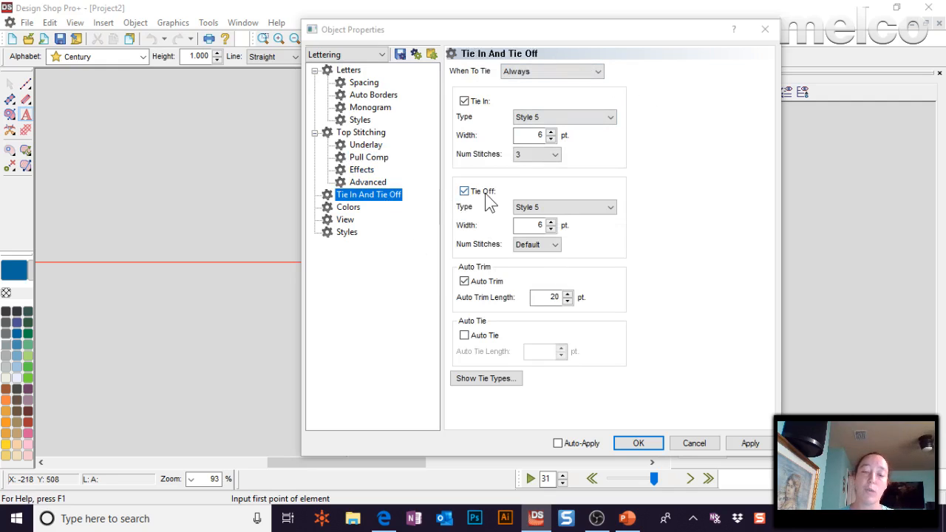
click(401, 56)
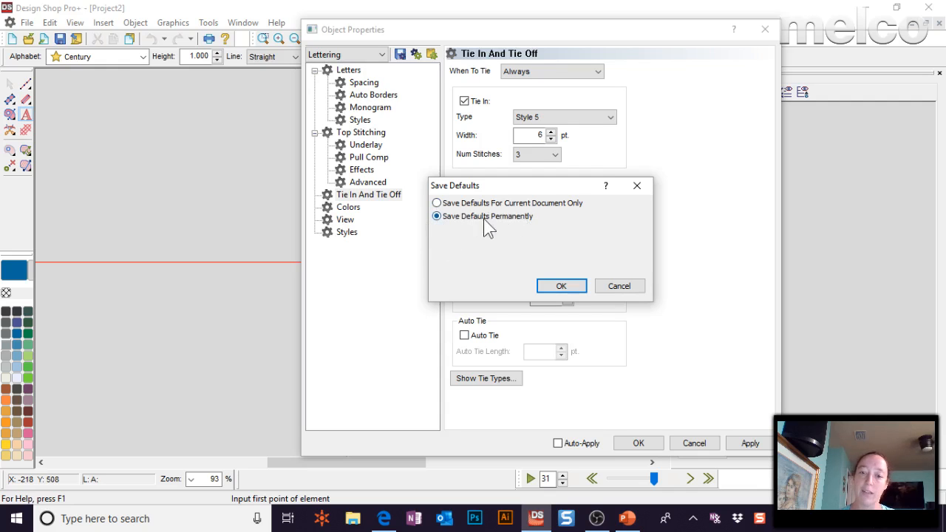
click(561, 287)
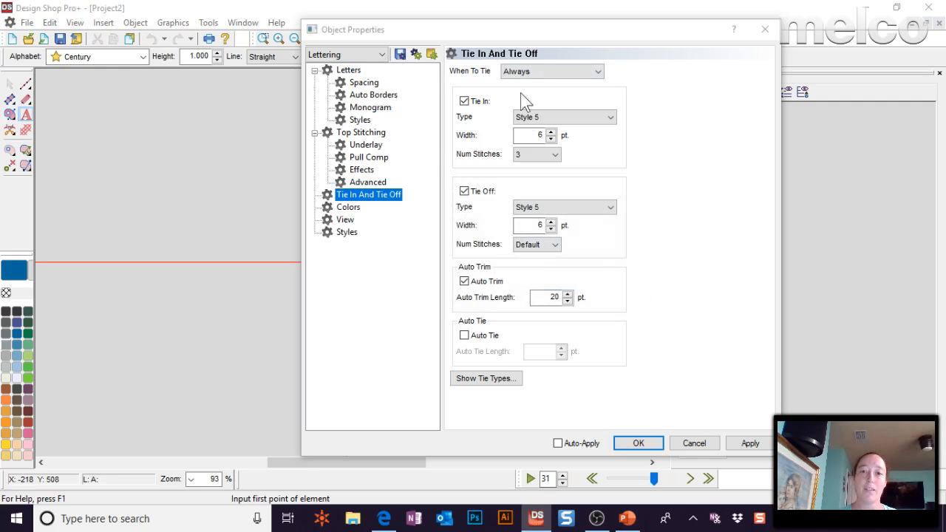
Create a fabric style named Small, keeping its preset top stitching and underlay settings
click(356, 236)
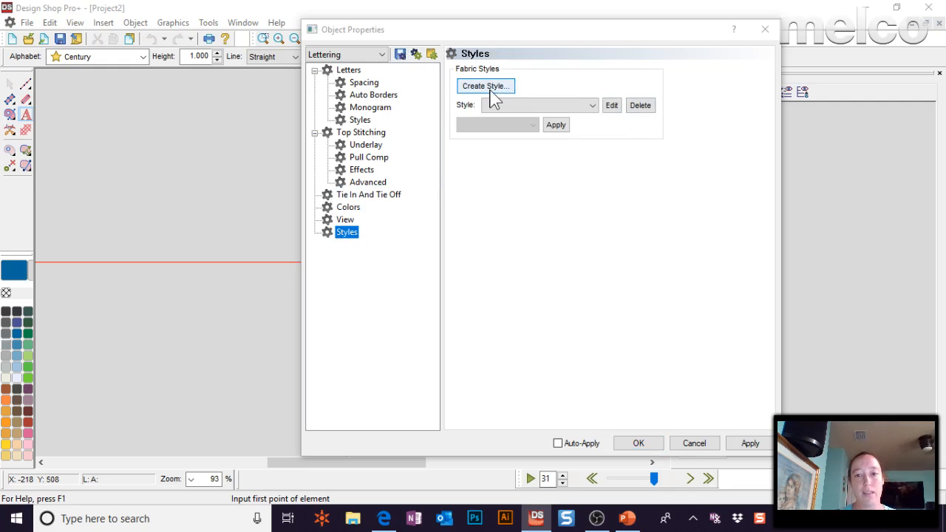
click(612, 107)
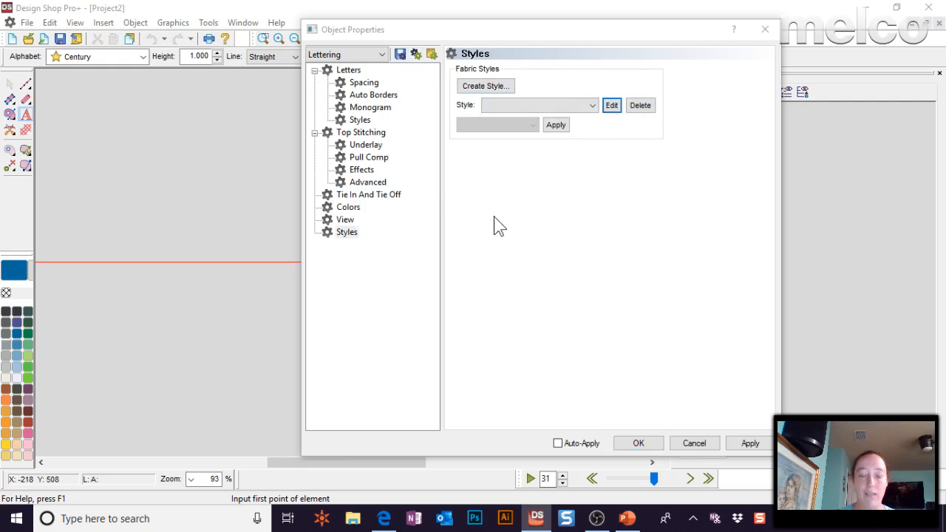
click(501, 88)
click(540, 240)
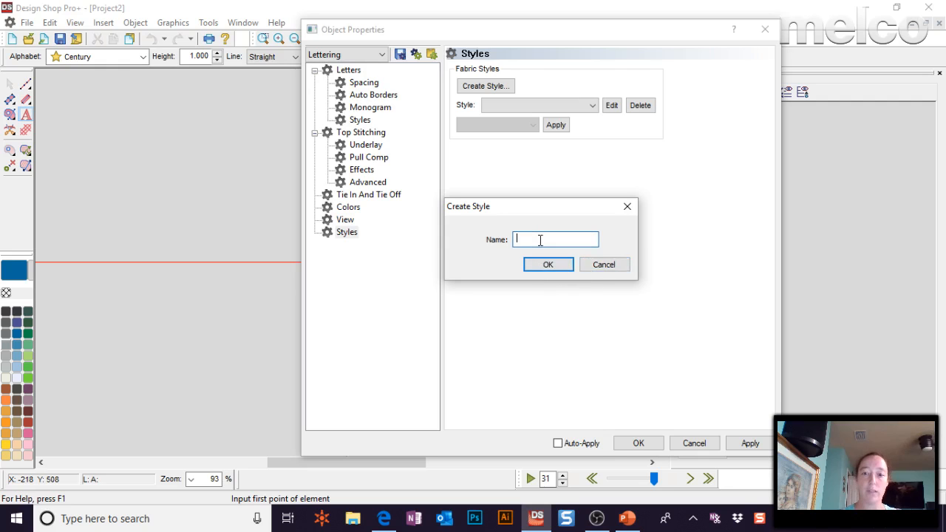
text(Small)
key(Return)
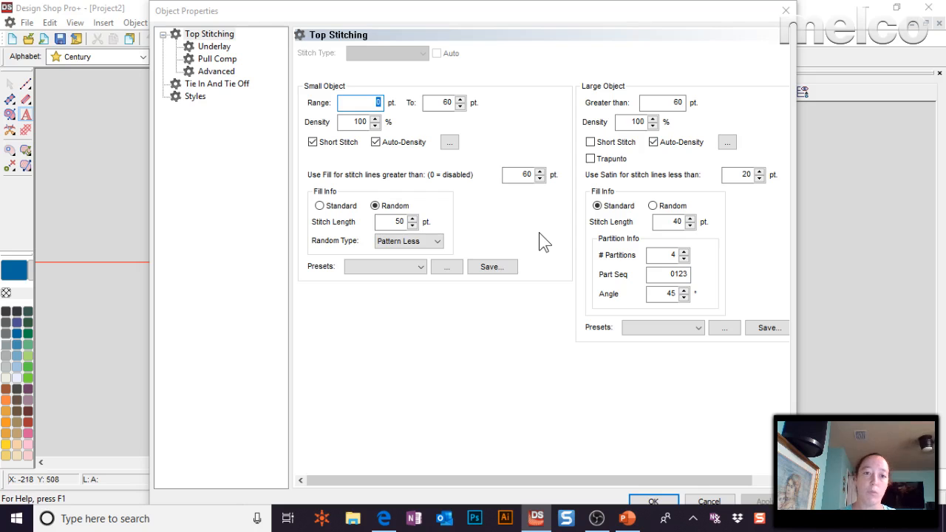
click(211, 47)
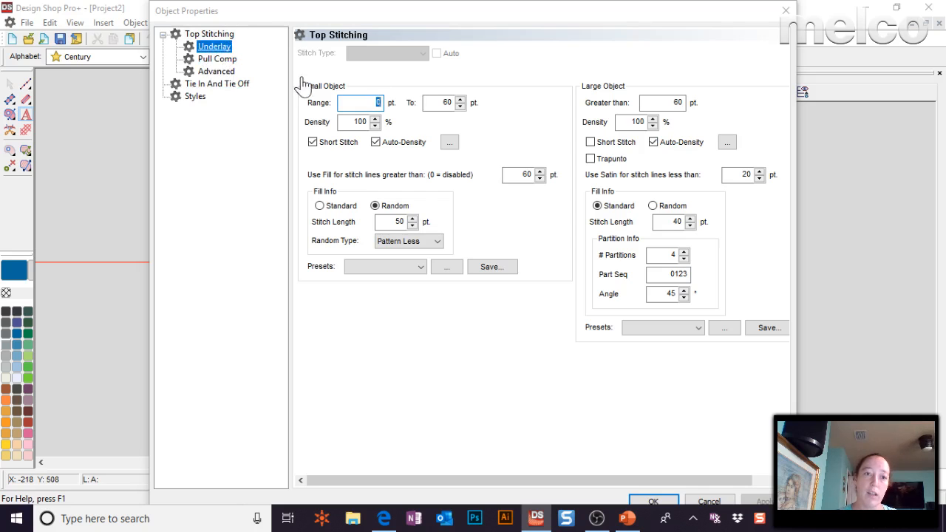
click(213, 36)
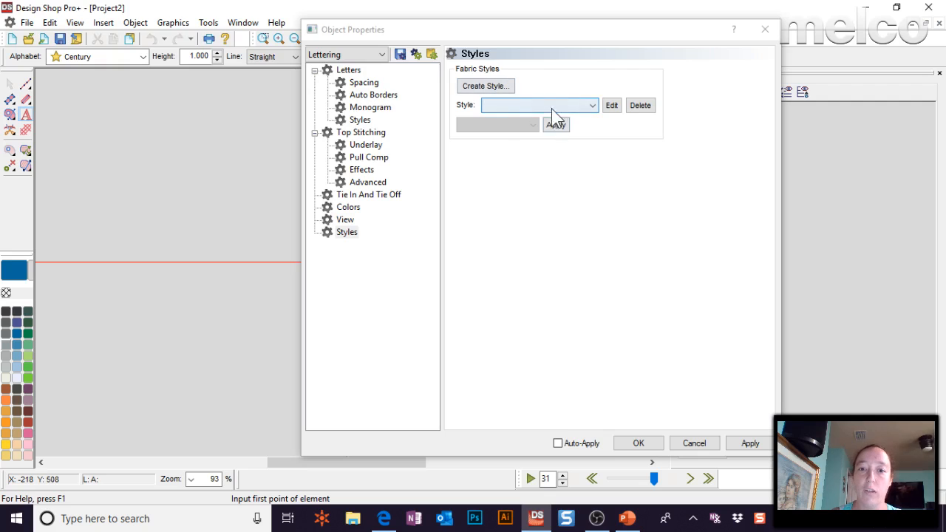
Choose the Small fabric style and apply it to the selection
click(552, 106)
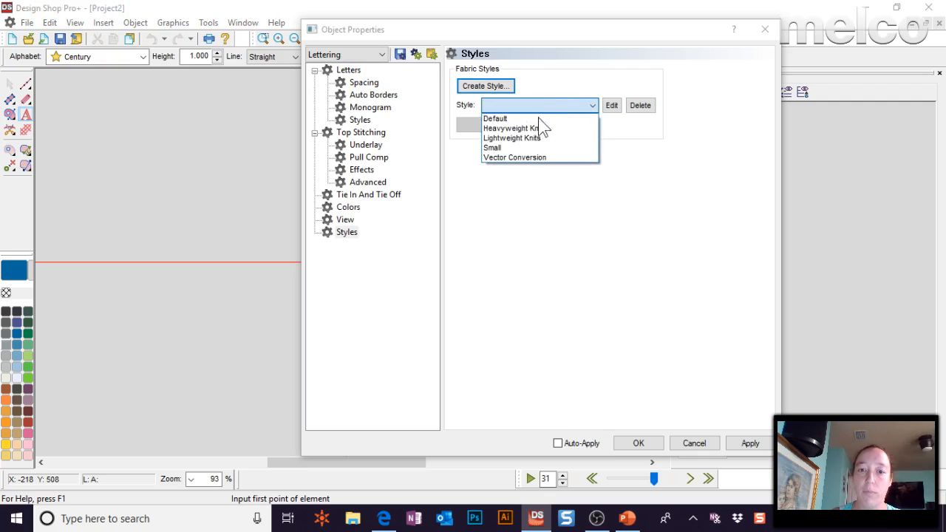
click(507, 147)
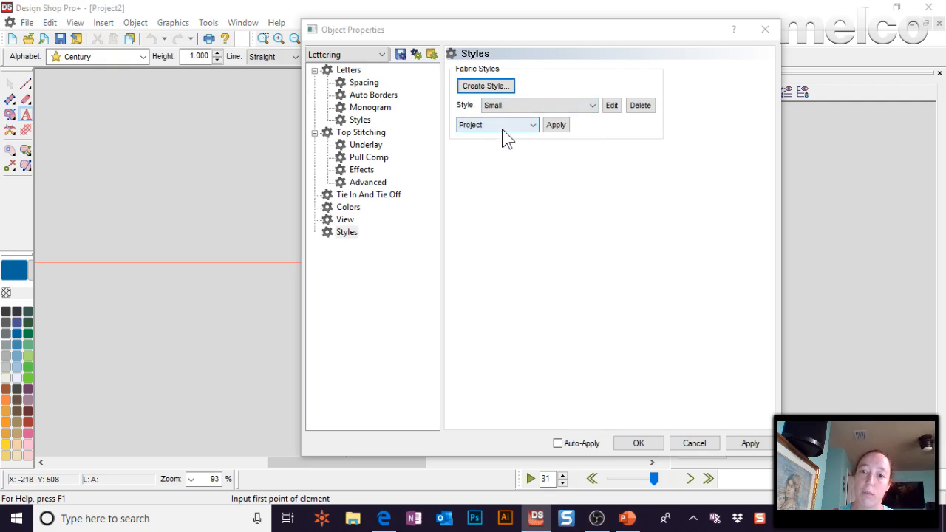
click(504, 125)
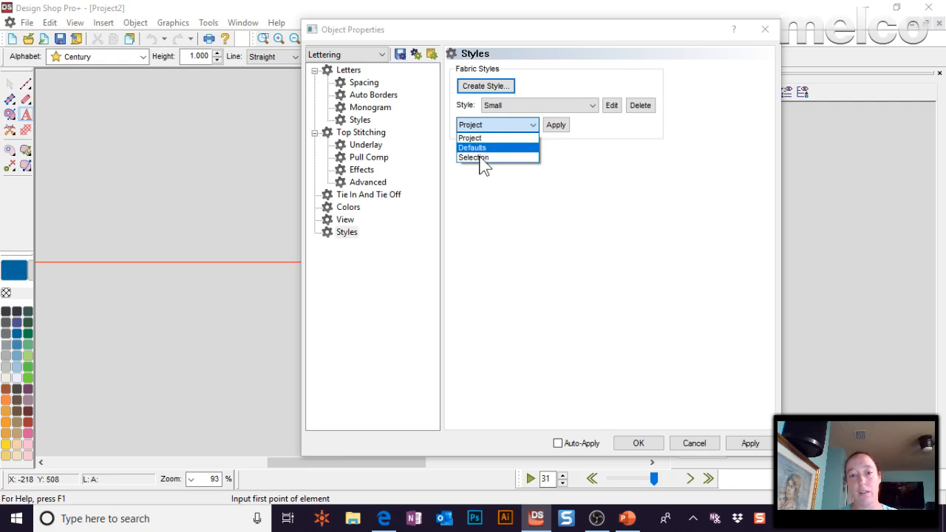
click(480, 158)
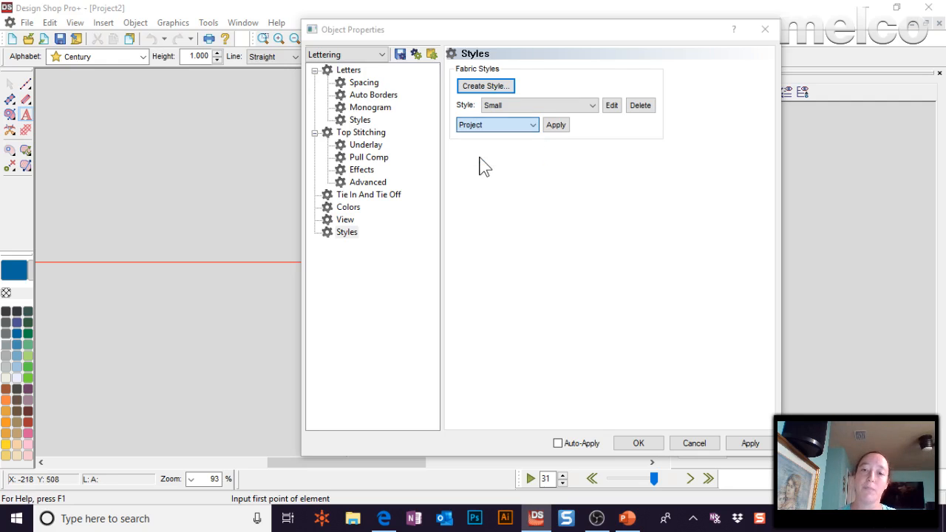
click(561, 126)
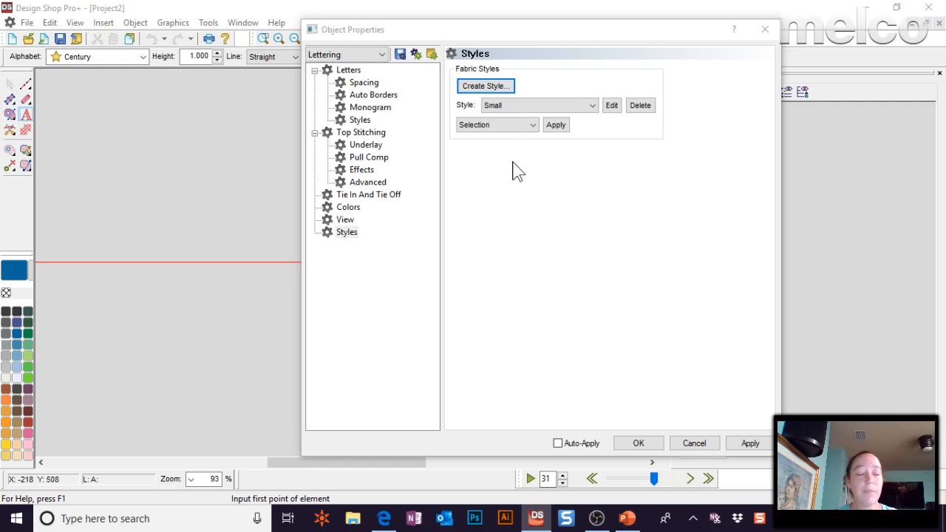
Accept the lettering settings and close the object properties
click(638, 443)
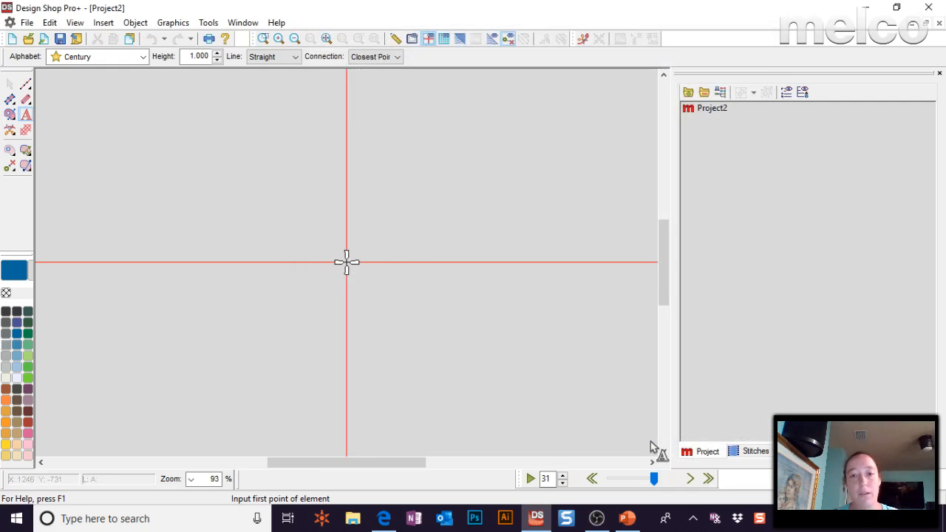
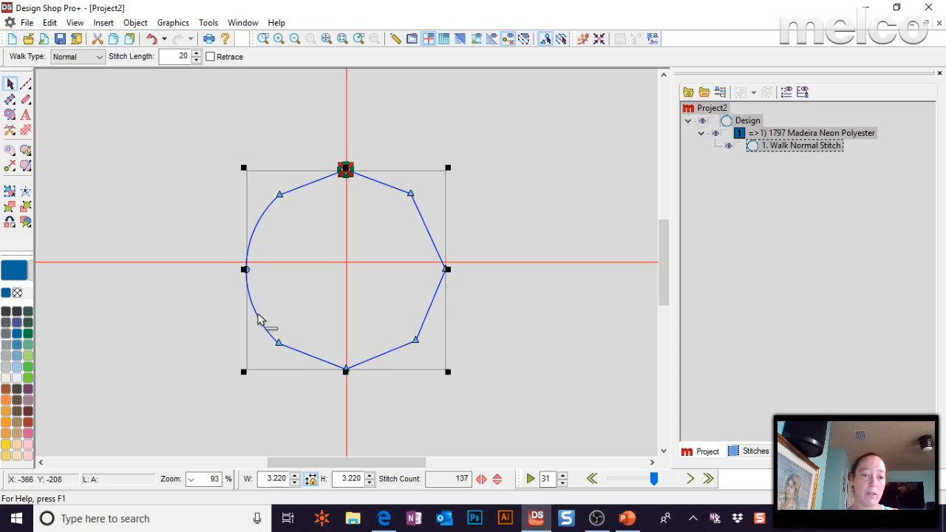
Convert the curve point on the left side of the walk stitch outline to a straight point
right_click(254, 238)
key(Escape)
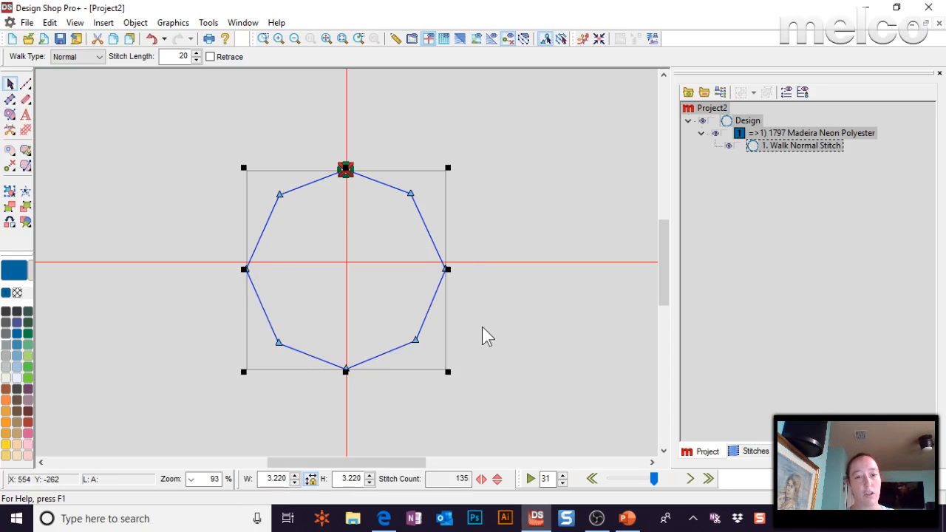
Select the outline's upper-left and lower-left points together and try to open their shared point properties
click(280, 196)
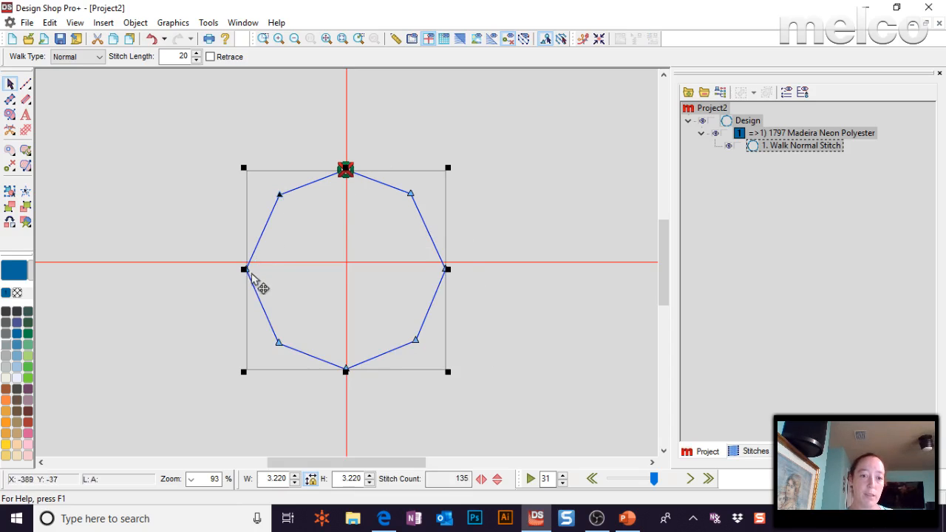
ctrl+click(280, 344)
right_click(283, 352)
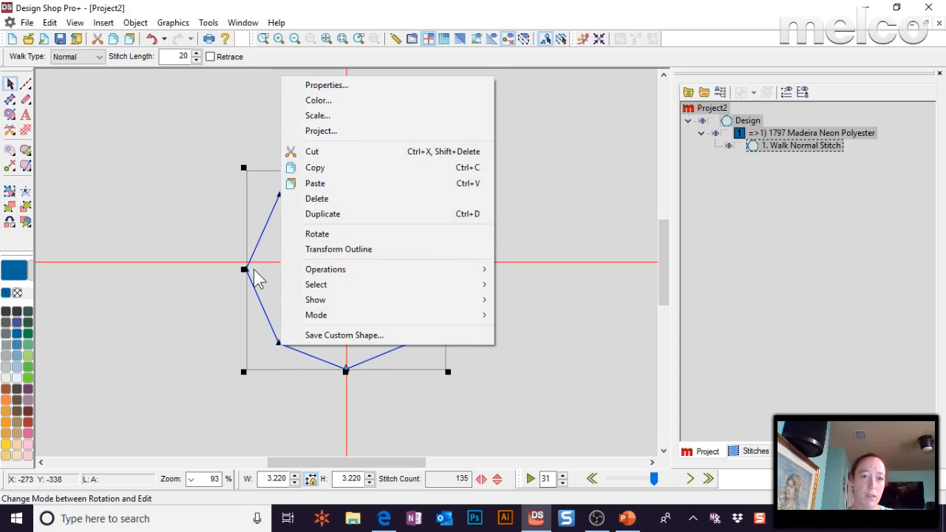
double_click(280, 196)
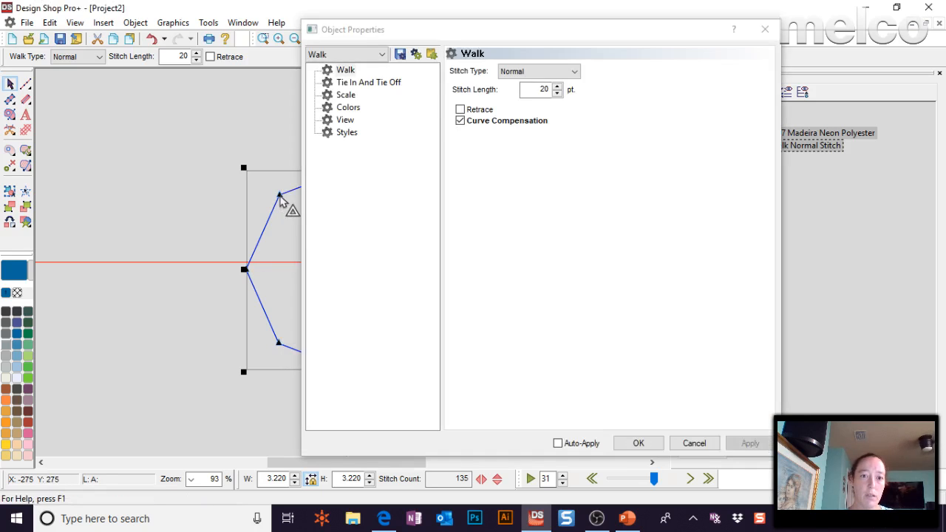
click(770, 35)
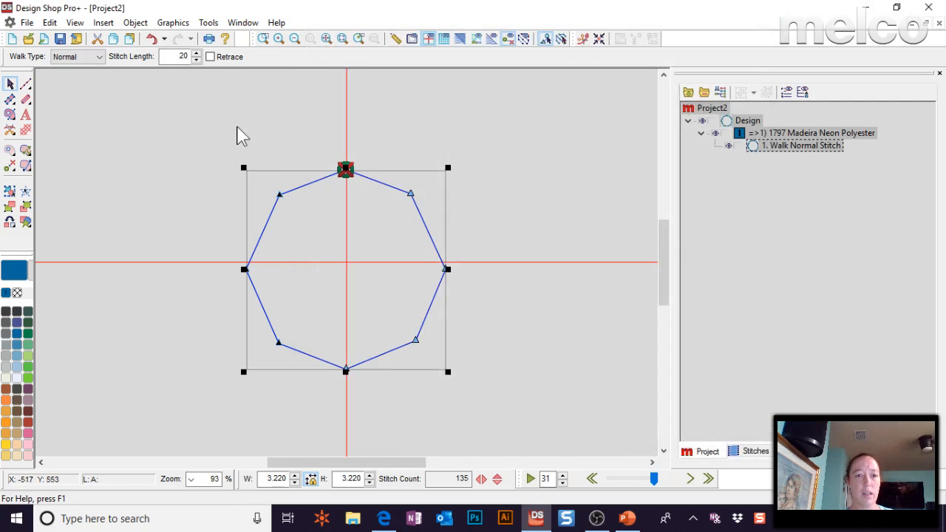
Check the upper-left point's Straight and Curve options without changing them, and try opening properties for both upper points together
click(279, 184)
click(283, 198)
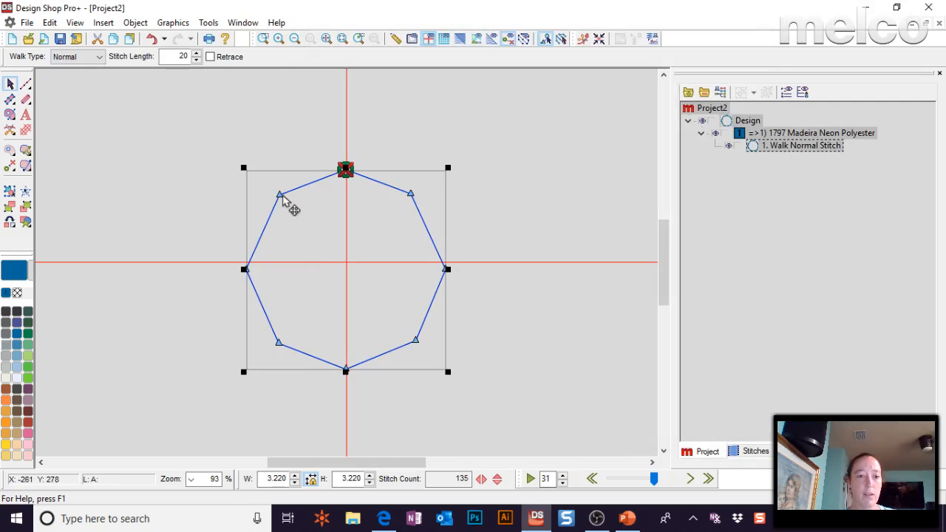
double_click(280, 195)
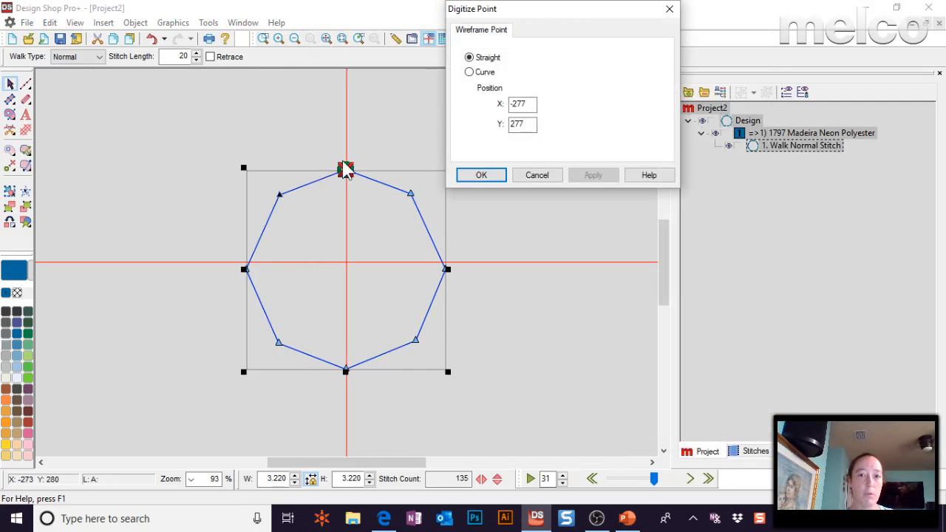
click(542, 177)
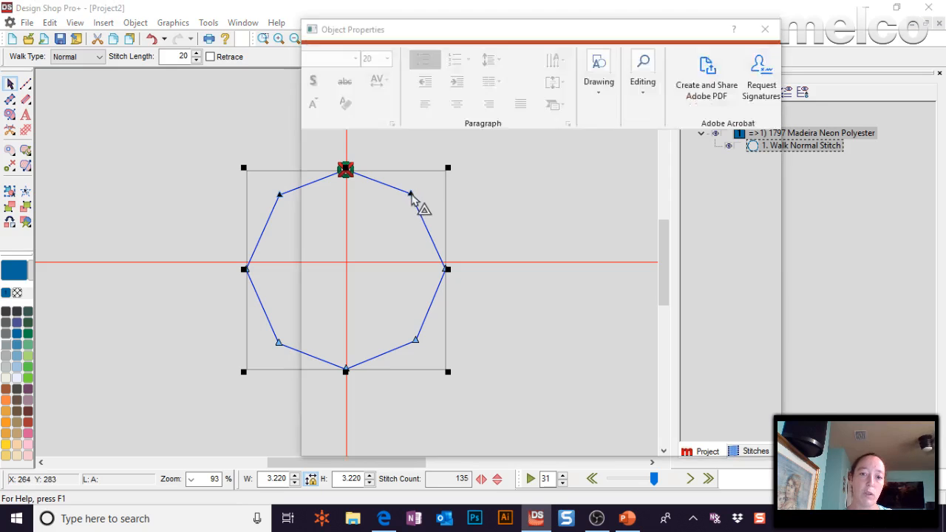
double_click(418, 205)
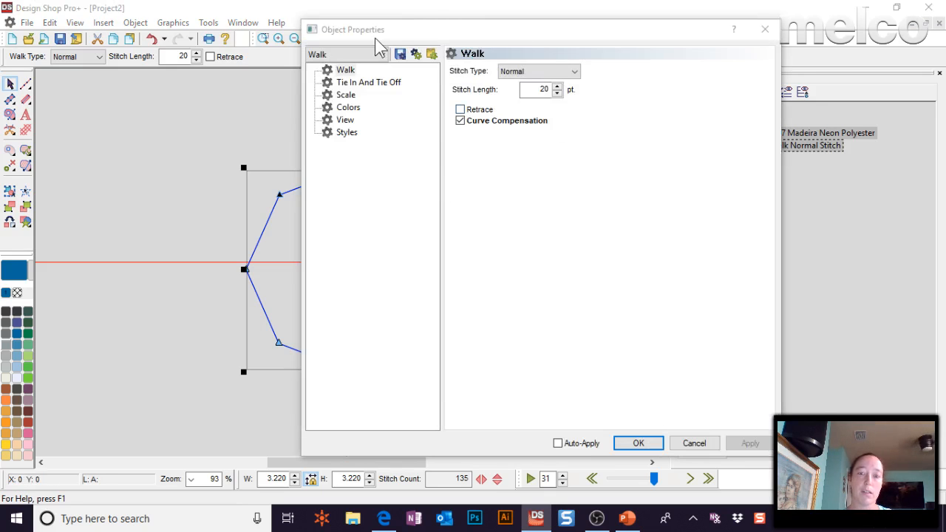
click(765, 28)
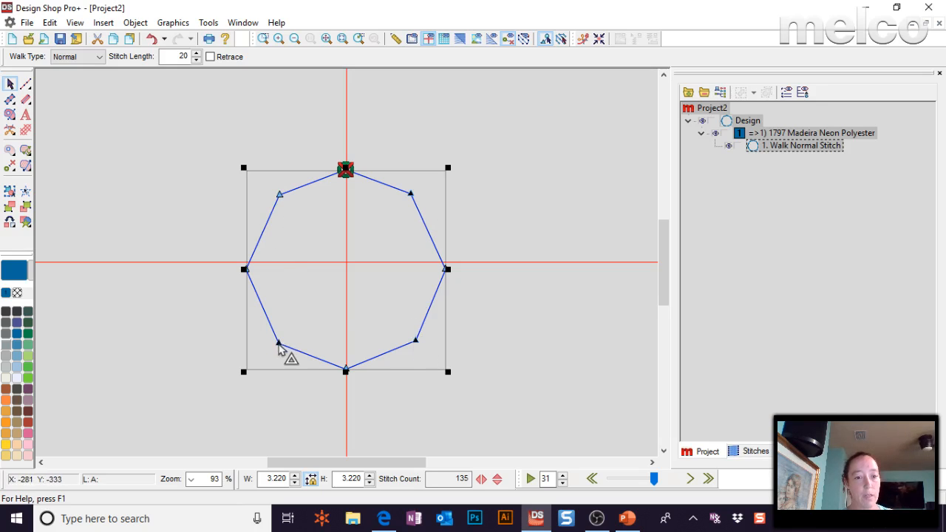
Delete the outline's four diagonal points, leaving only the top, bottom, left and right points
key(Delete)
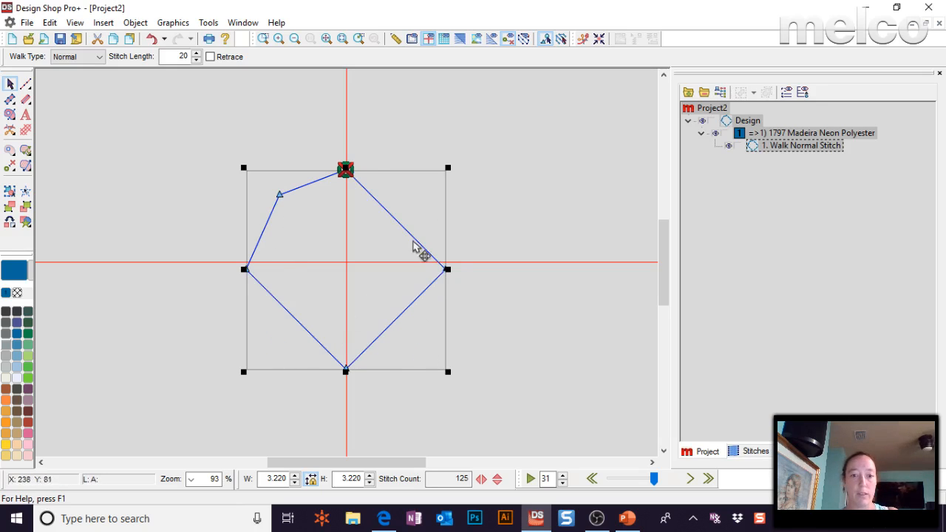
click(279, 196)
key(Delete)
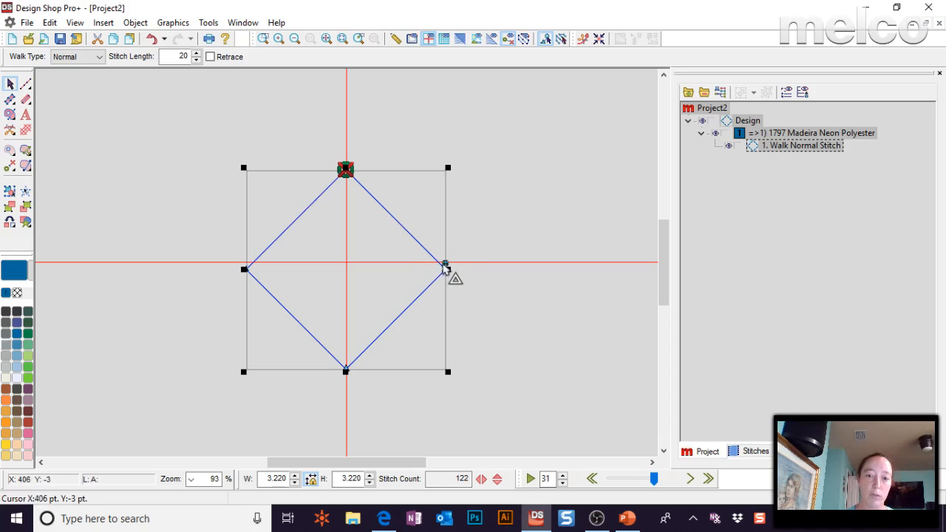
Move the outline's right and left points onto the horizontal axis and curve its straight segments to form a circle
drag(444, 262, 439, 262)
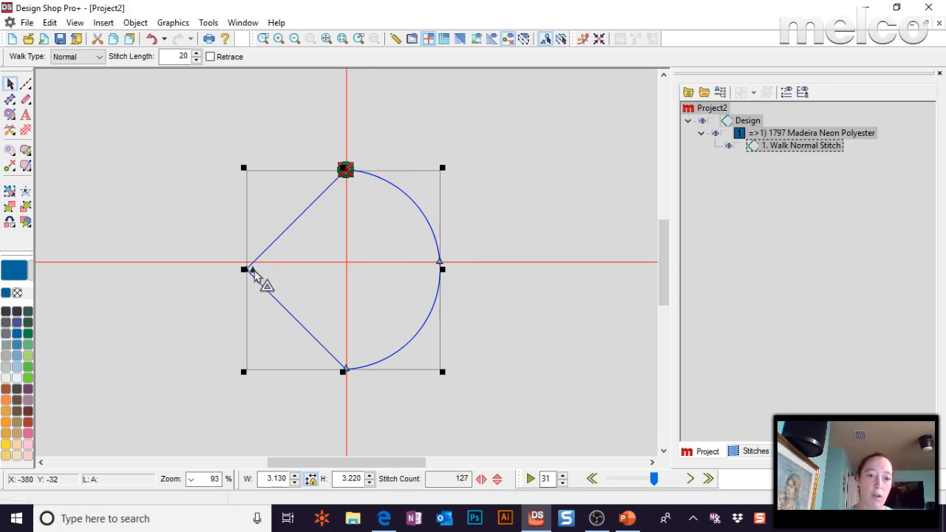
drag(248, 264, 250, 265)
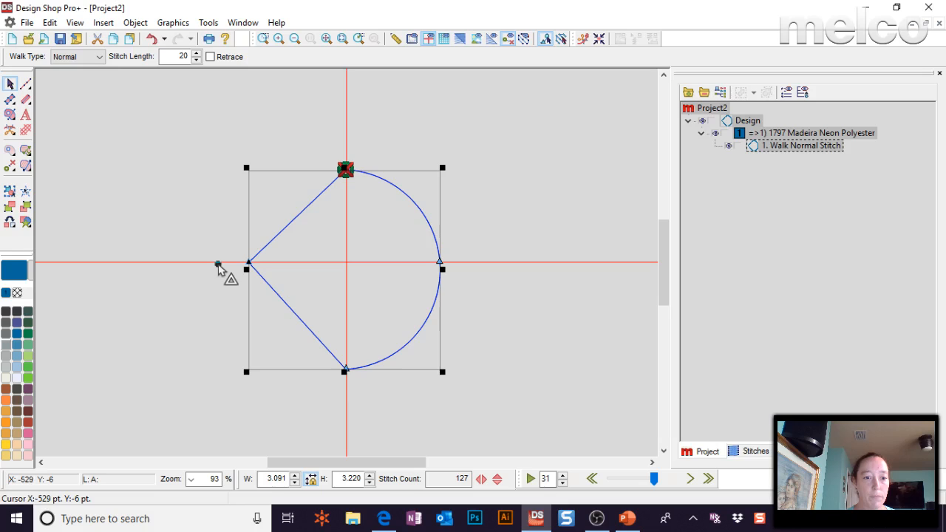
right_click(249, 263)
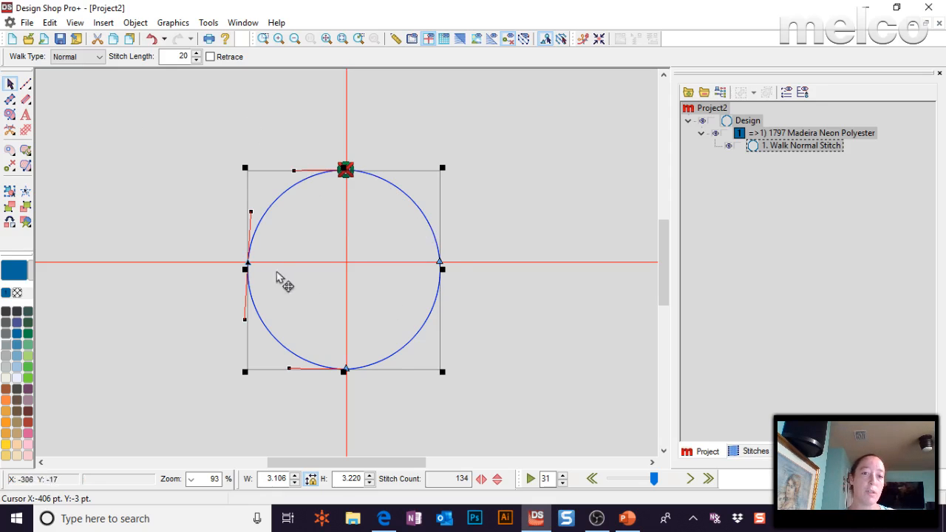
Draw a walk stitch circle overlapping the left part of the existing circle, using the circle shape tool
click(27, 85)
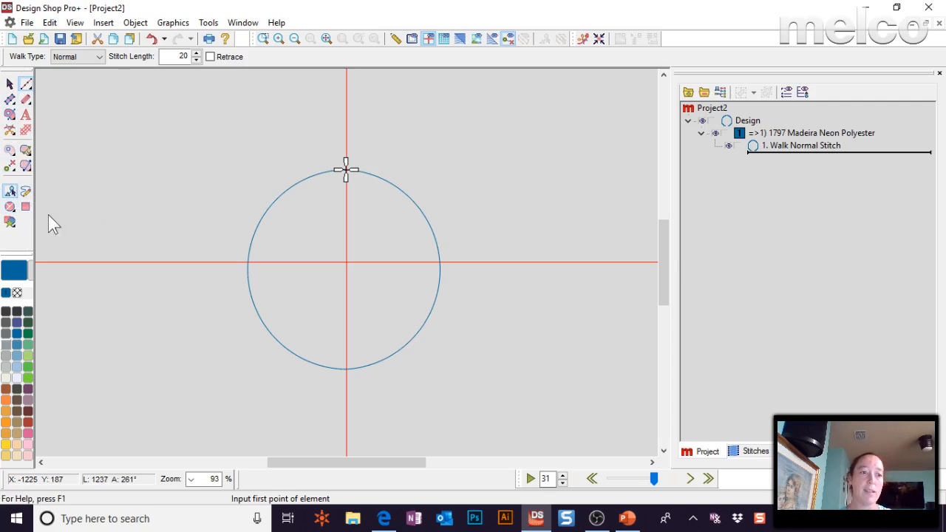
click(11, 208)
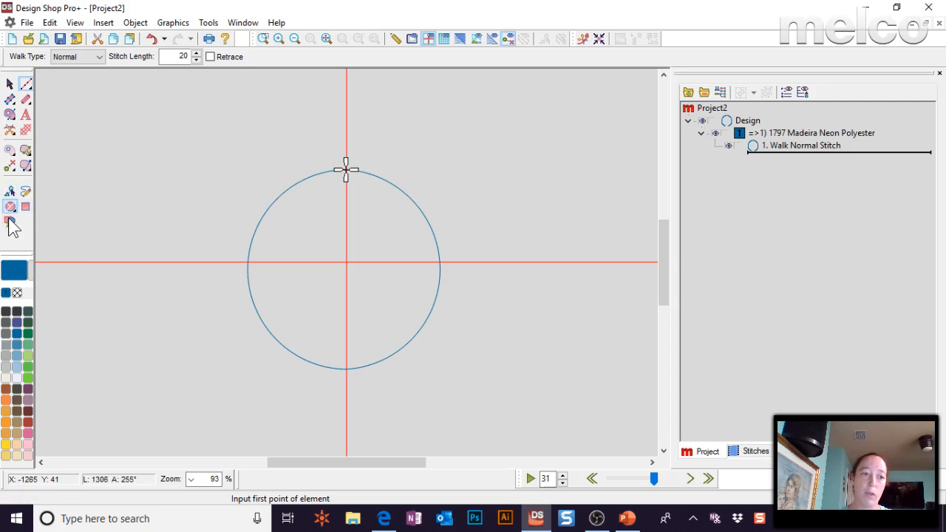
click(222, 170)
click(352, 319)
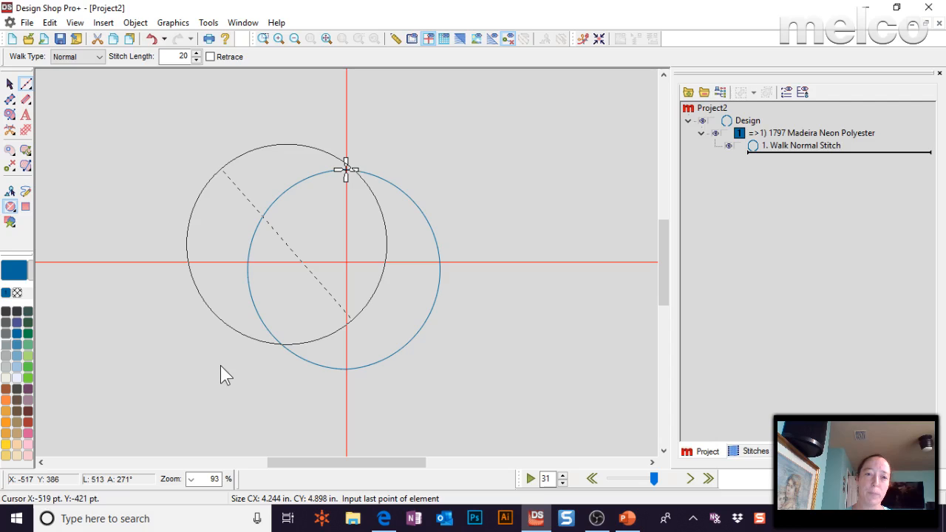
click(346, 169)
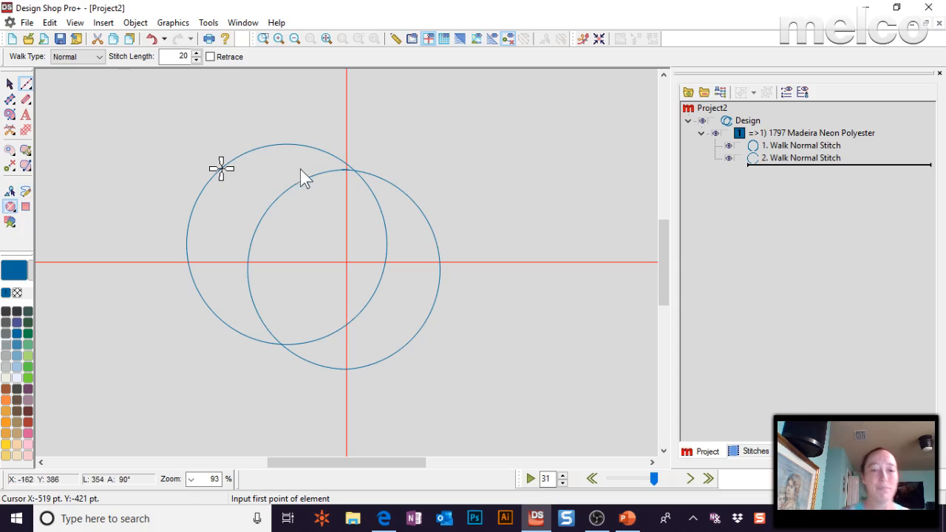
Draw three more walk stitch circles: a large one overlapping the existing pair and two smaller ones to their right
click(254, 149)
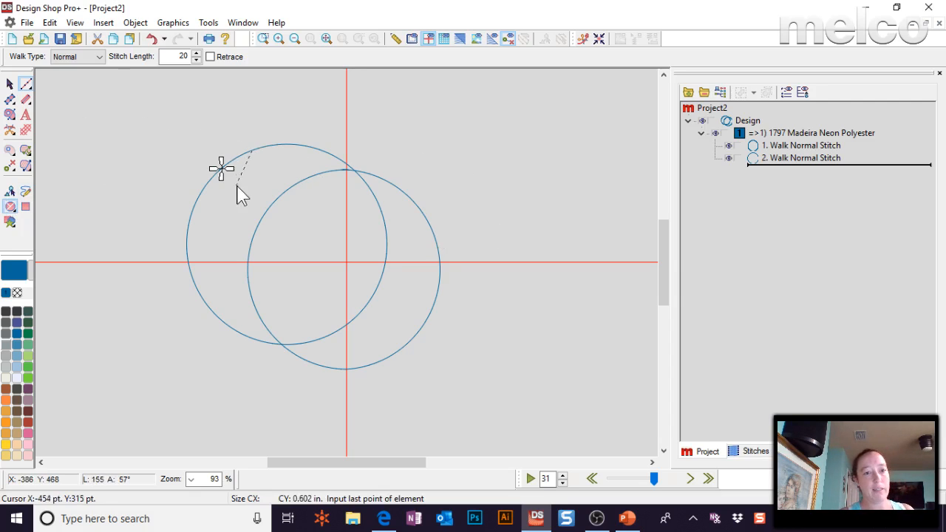
click(368, 306)
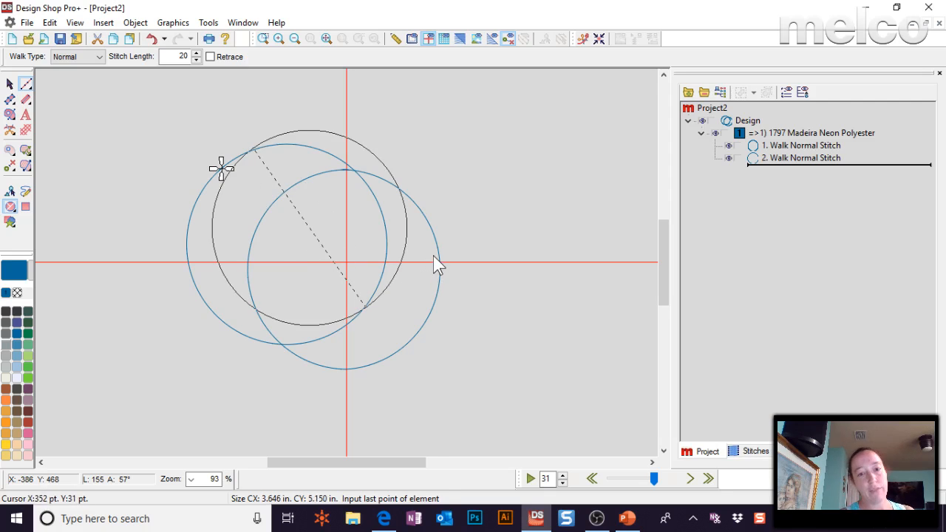
click(510, 222)
click(548, 315)
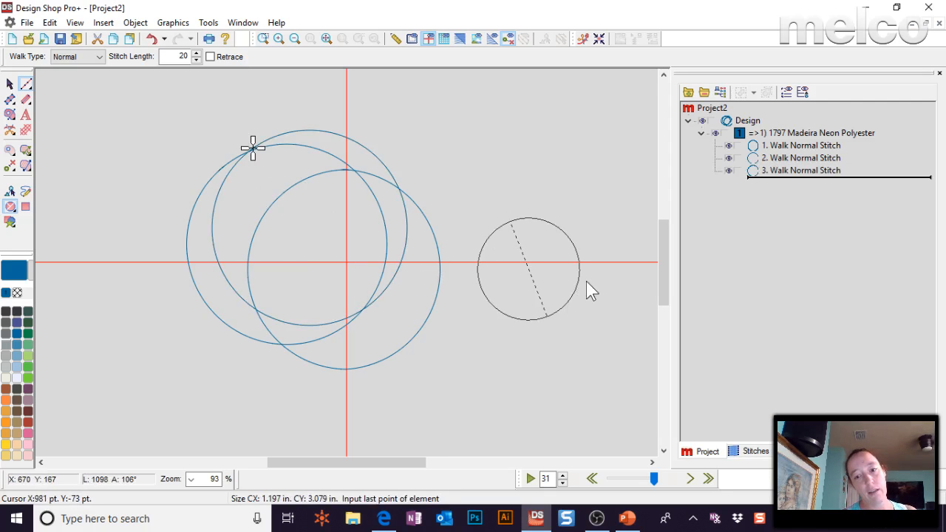
click(567, 101)
click(560, 168)
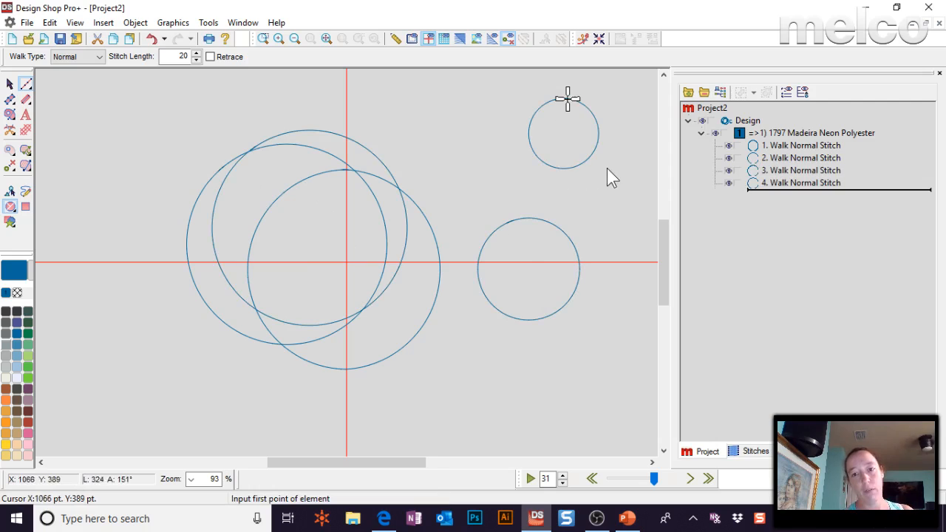
Draw a Single Line Center satin circle with width 20 overlapping the lower right of the large circles
click(25, 99)
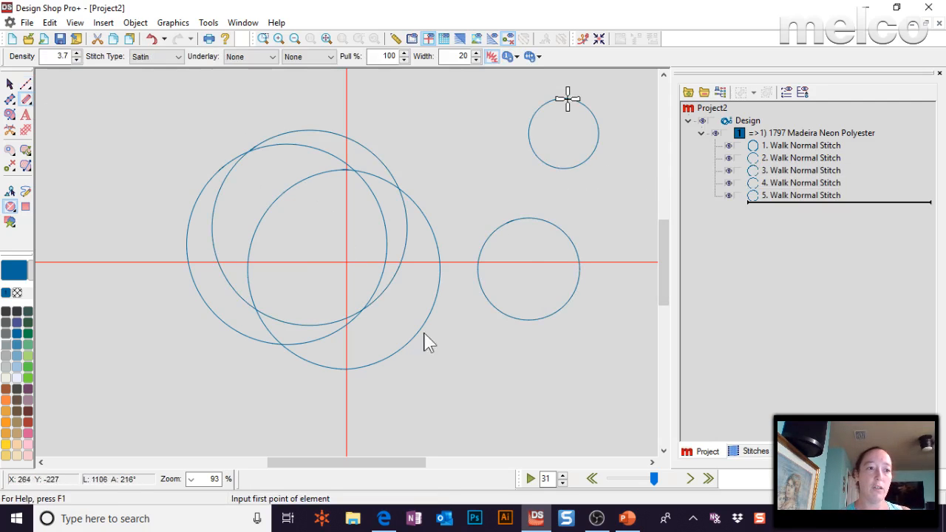
click(372, 239)
click(450, 406)
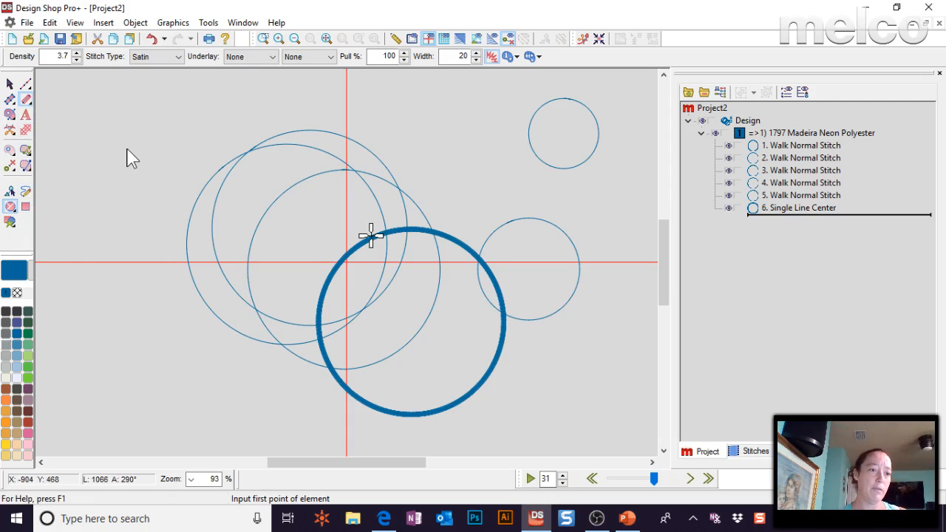
Draw a complex fill circle to the left of the walk stitch circles
click(9, 114)
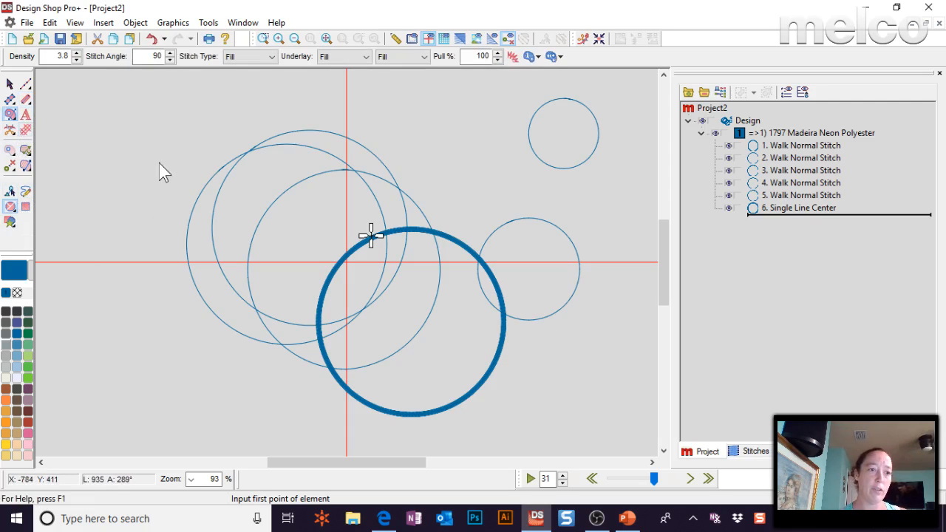
click(126, 169)
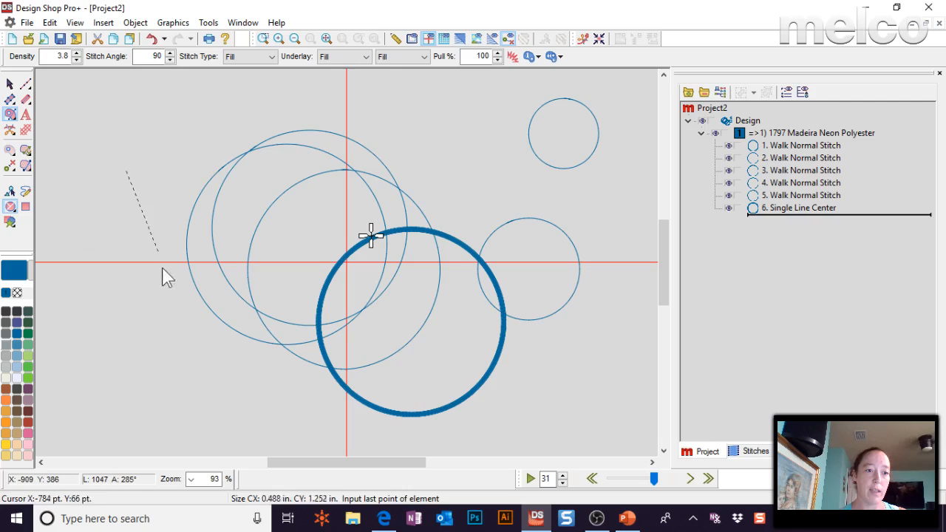
click(165, 319)
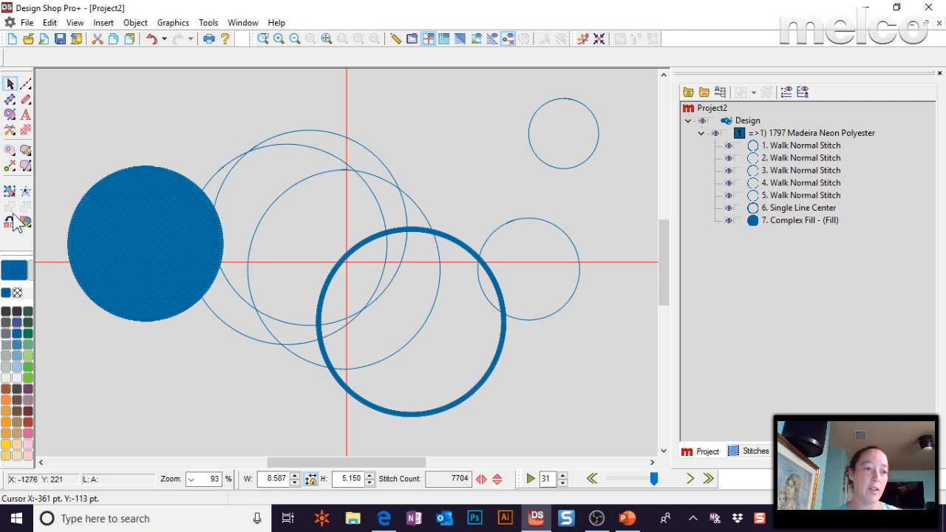
Draw a small tilted walk stitch square above the filled circle
click(25, 83)
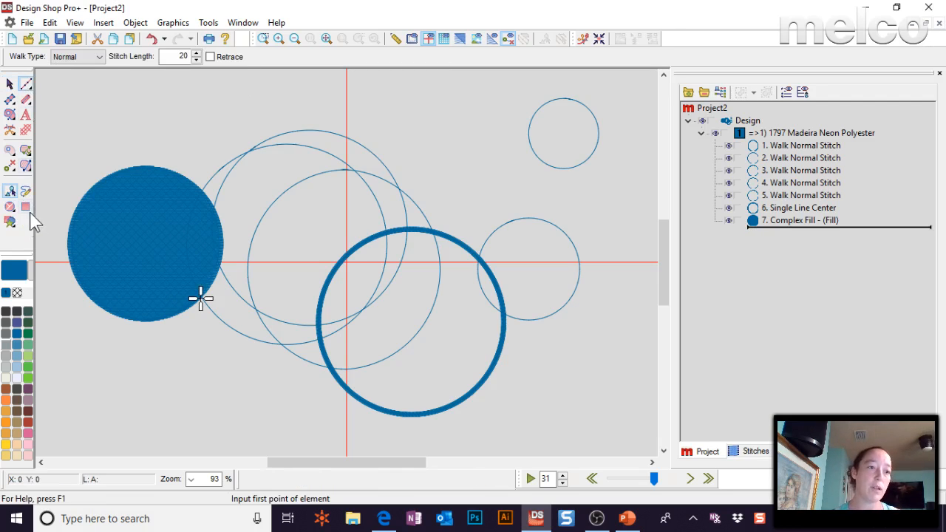
click(154, 113)
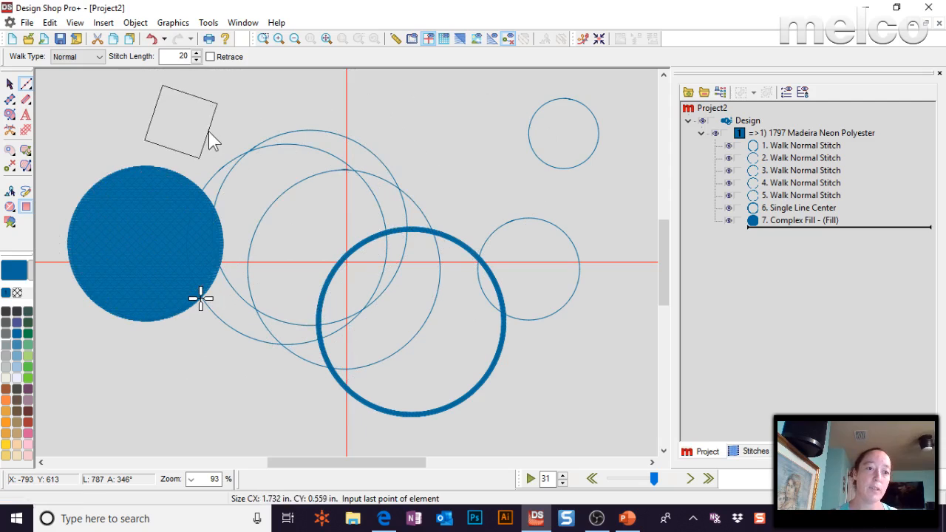
click(205, 147)
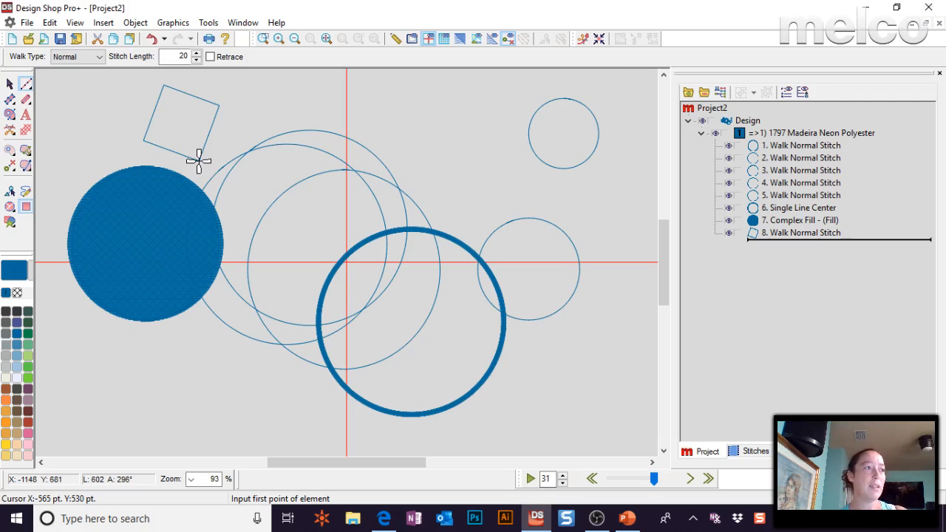
Switch to the PowerPoint presentation and display slide 2 with the questions about default settings and RGB thread colors
click(628, 523)
scroll(184, 278, up, 5)
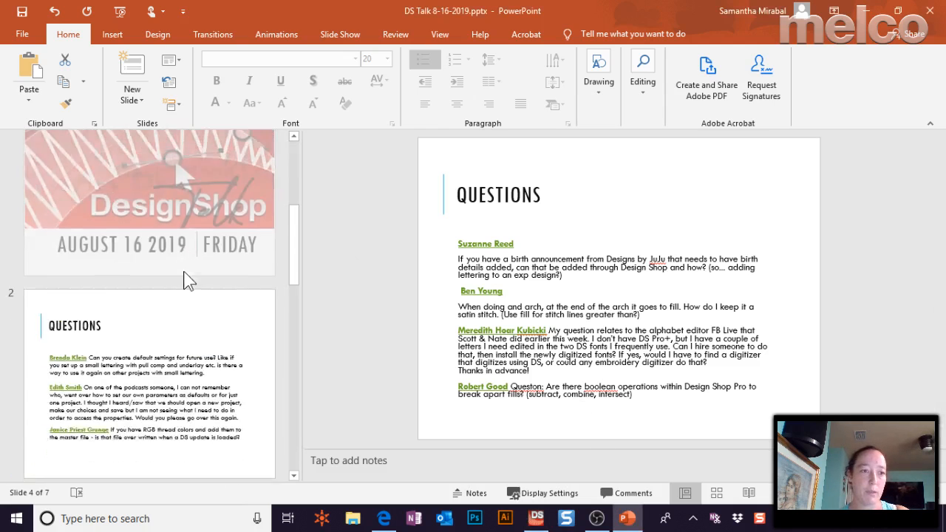
scroll(181, 288, down, 2)
click(185, 307)
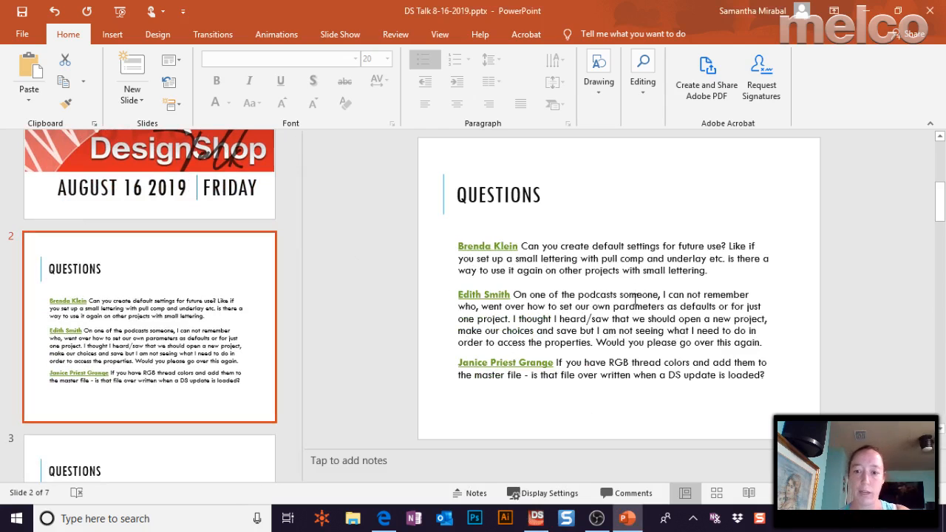
Display slide 4 of the presentation with the question about adding lettering to an exp design
scroll(108, 422, down, 2)
click(141, 391)
scroll(131, 399, down, 1)
scroll(128, 373, down, 3)
scroll(126, 355, up, 2)
click(133, 332)
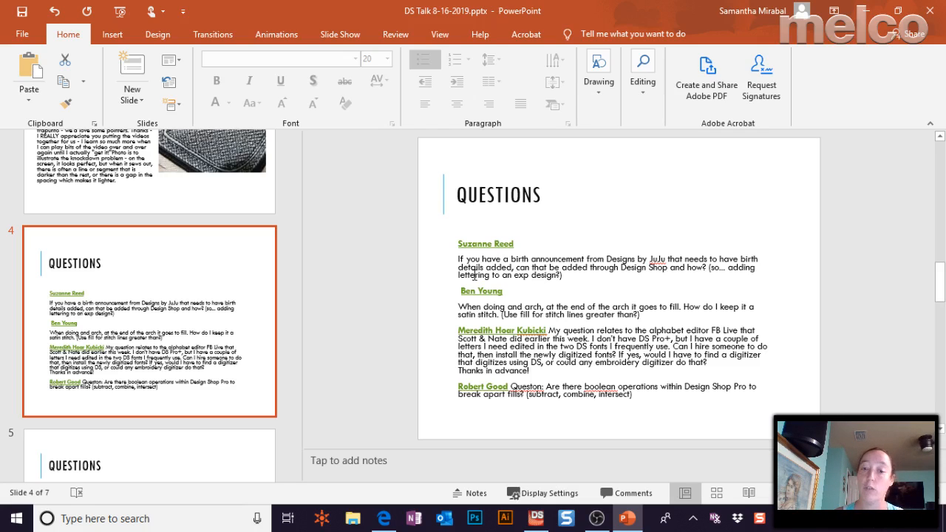
Switch back to DesignShop and open 1day.exp from the Designs folder on the C: drive
click(864, 10)
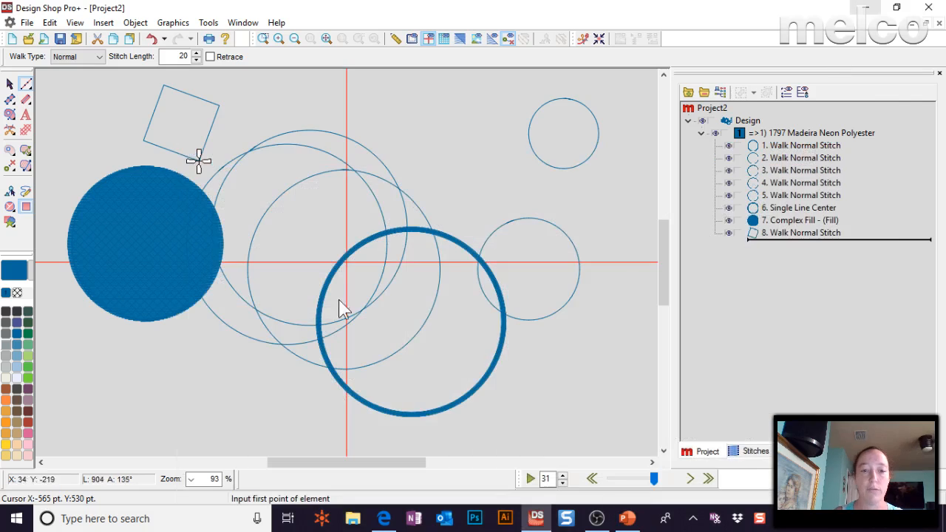
click(28, 39)
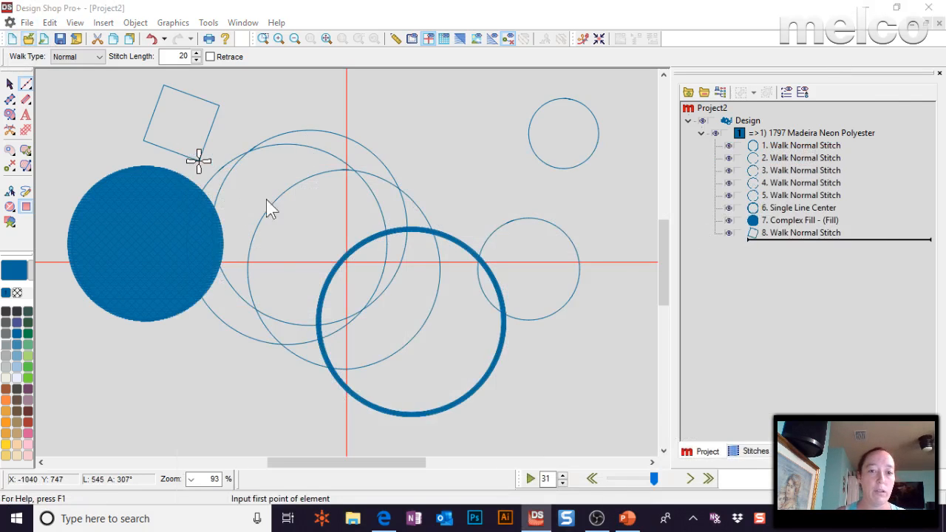
scroll(488, 222, up, 5)
click(436, 280)
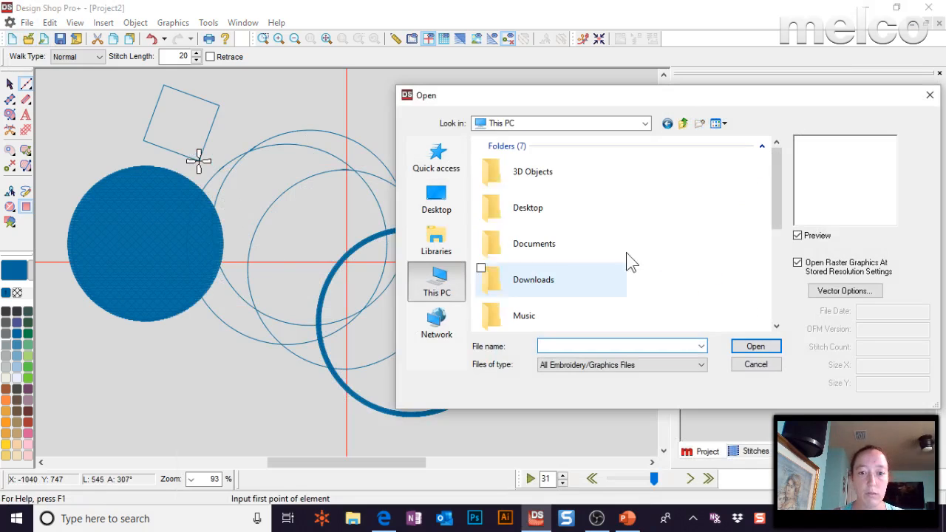
scroll(561, 296, down, 2)
scroll(561, 299, down, 3)
double_click(525, 220)
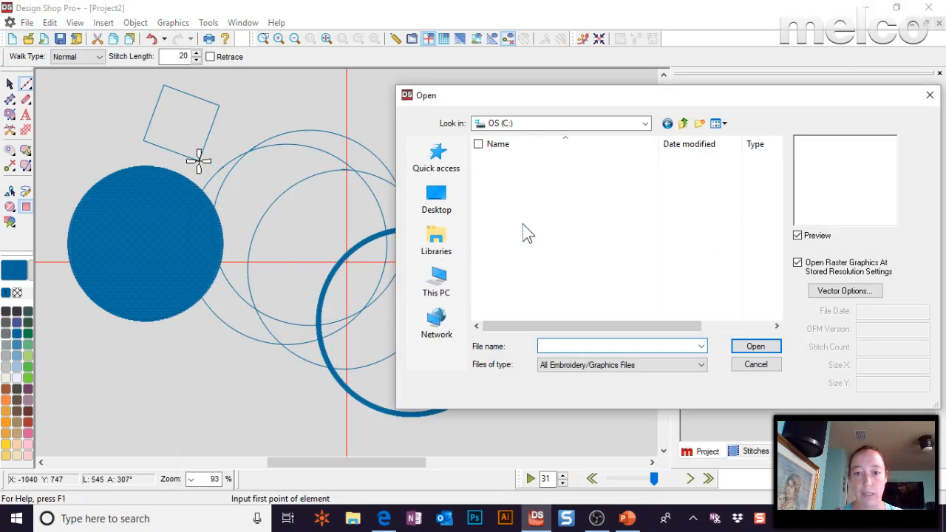
double_click(502, 172)
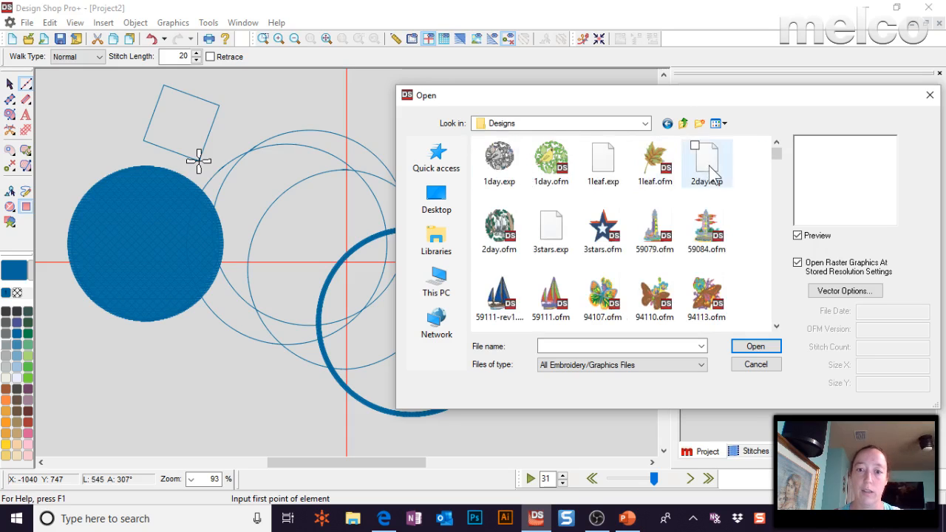
click(551, 163)
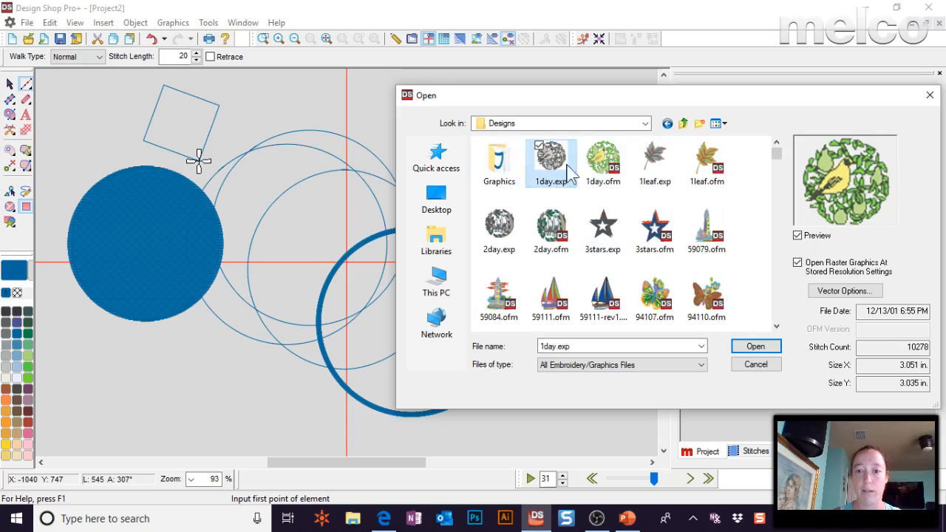
click(754, 348)
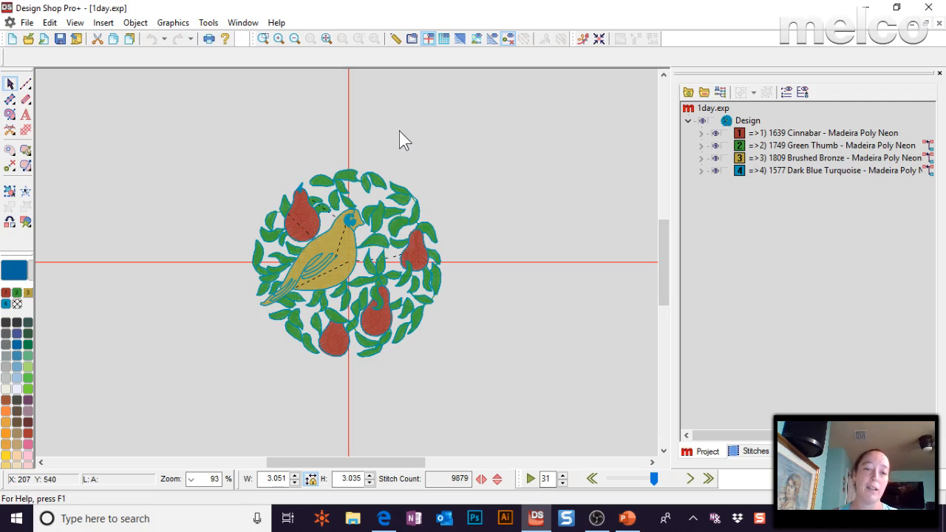
click(702, 134)
click(698, 135)
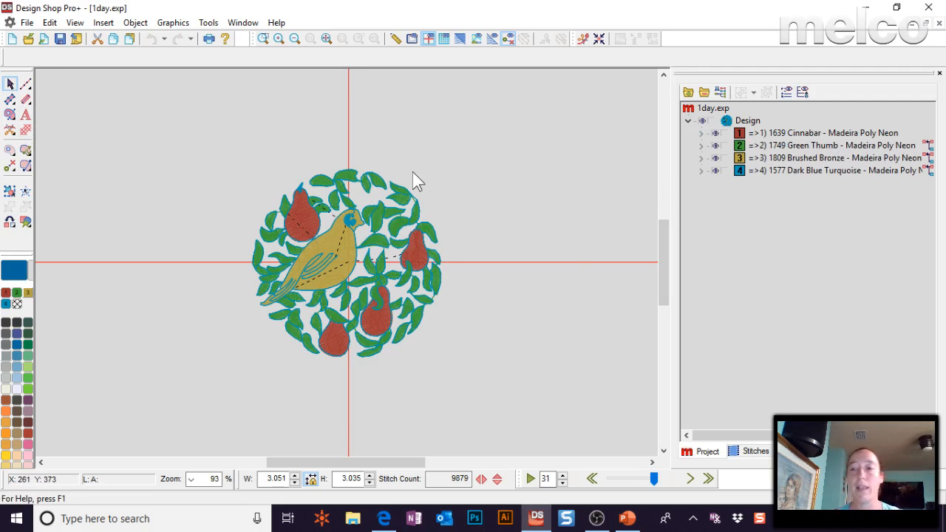
Add a first name as 1.000 high Block 2 lettering on a straight line above the bird design
click(24, 116)
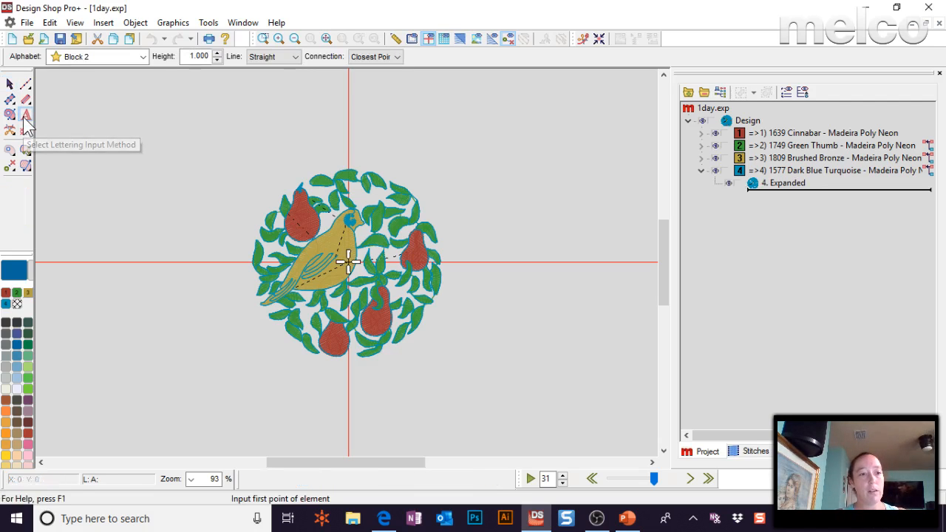
text(Samantha)
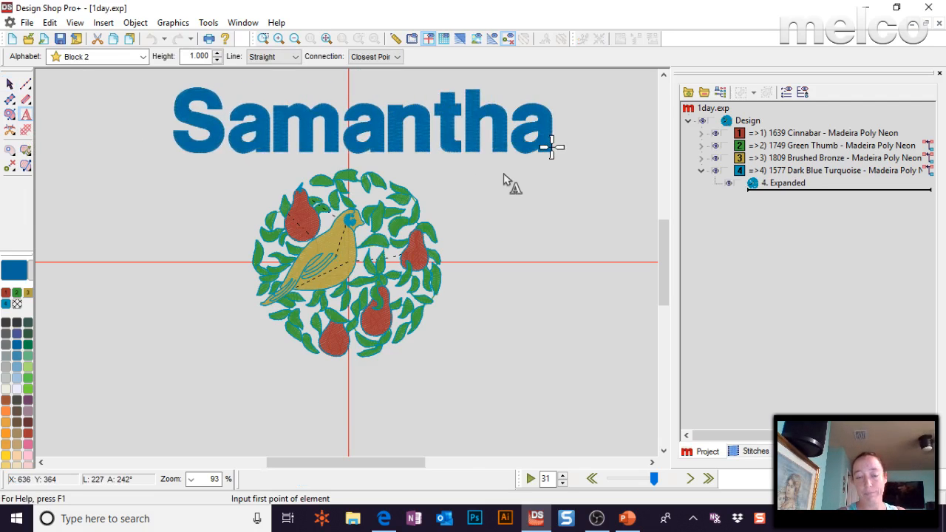
key(Return)
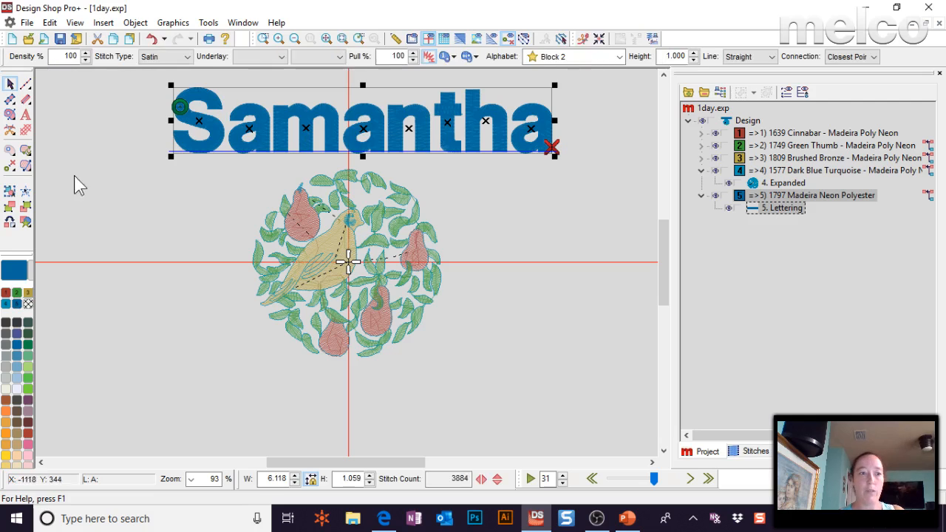
Add the lettering "8oz" in Block 2 beside the bird design, below the start of the name
click(25, 115)
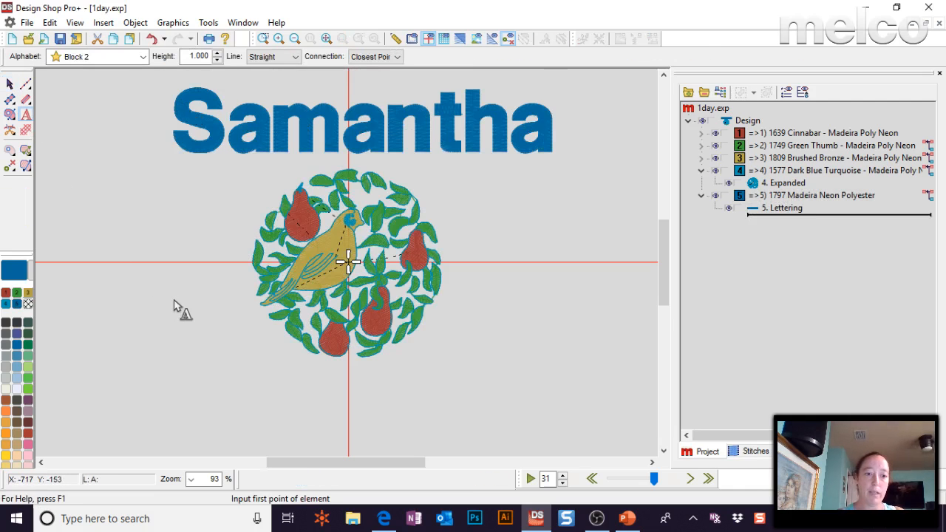
text(8ox)
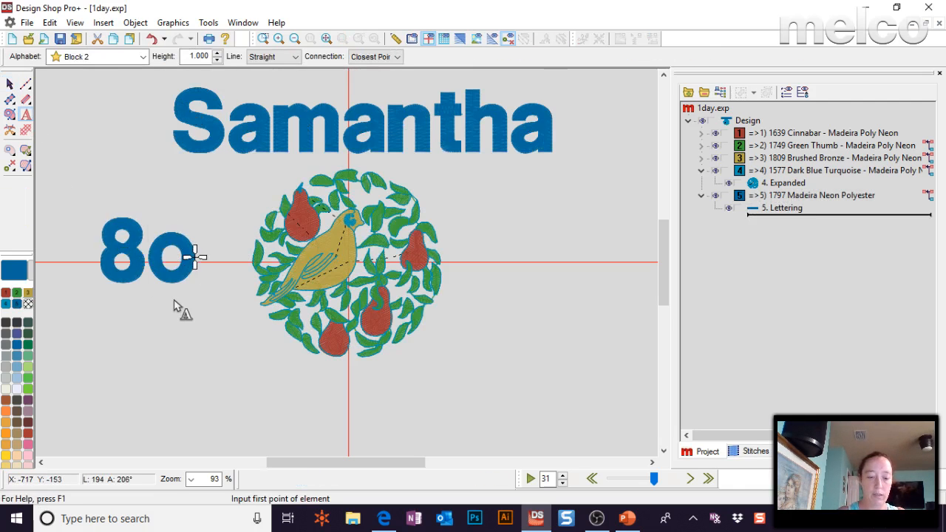
key(BackSpace)
text(z)
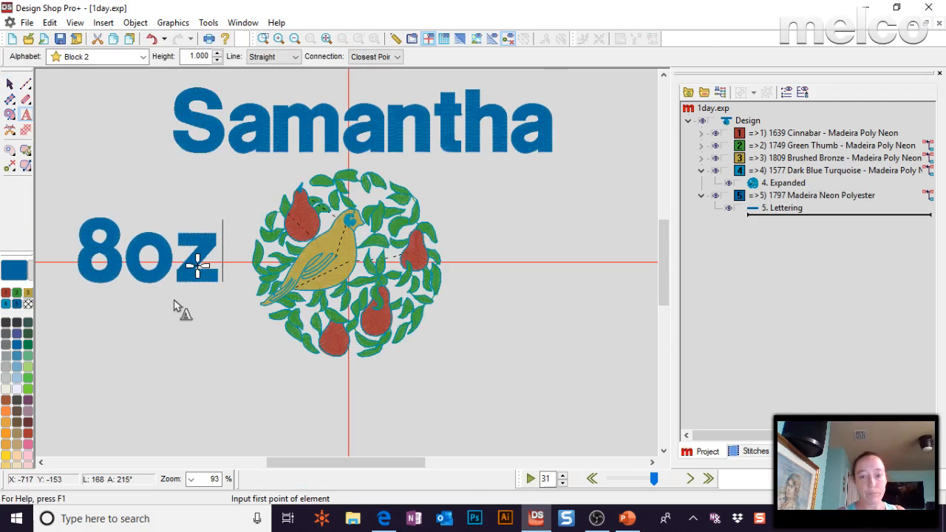
key(Return)
Shift the name lettering left to line up with "8oz" and narrow both letterings together to about 5.343 in overall width
click(403, 108)
drag(404, 109, 310, 113)
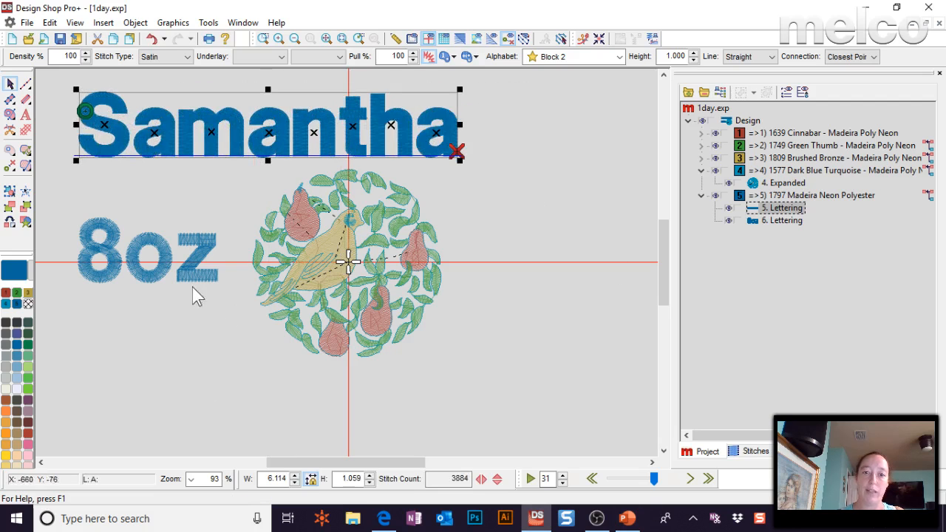
shift+click(144, 272)
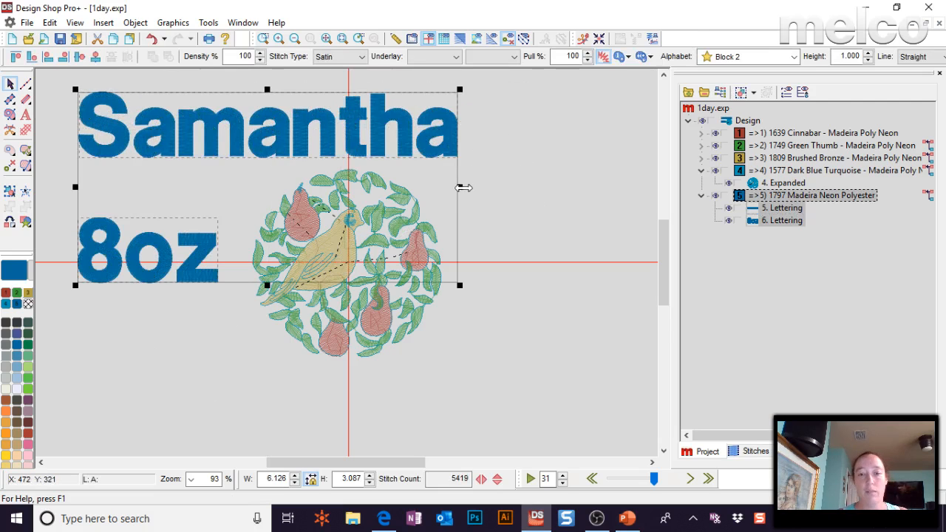
drag(464, 185, 412, 187)
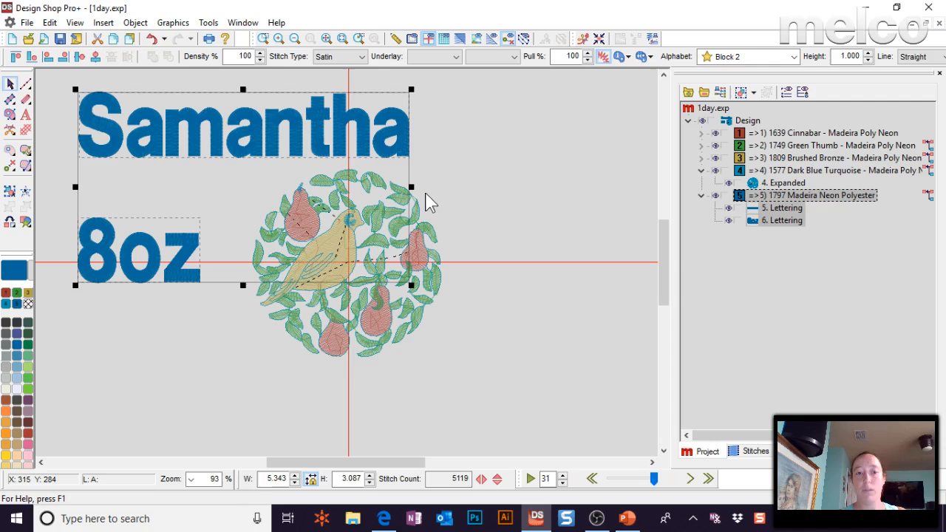
click(486, 167)
Change the alphabet of the name lettering to Artemis Script
click(226, 109)
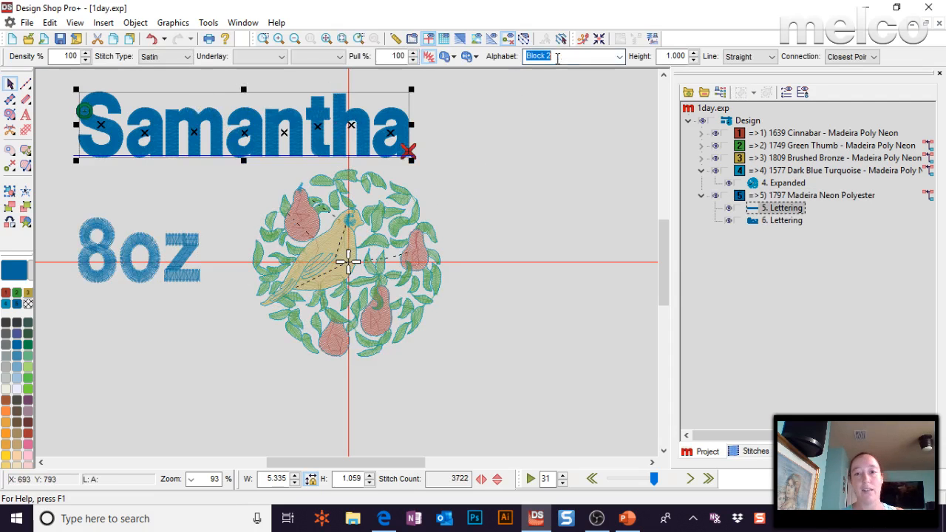
click(619, 57)
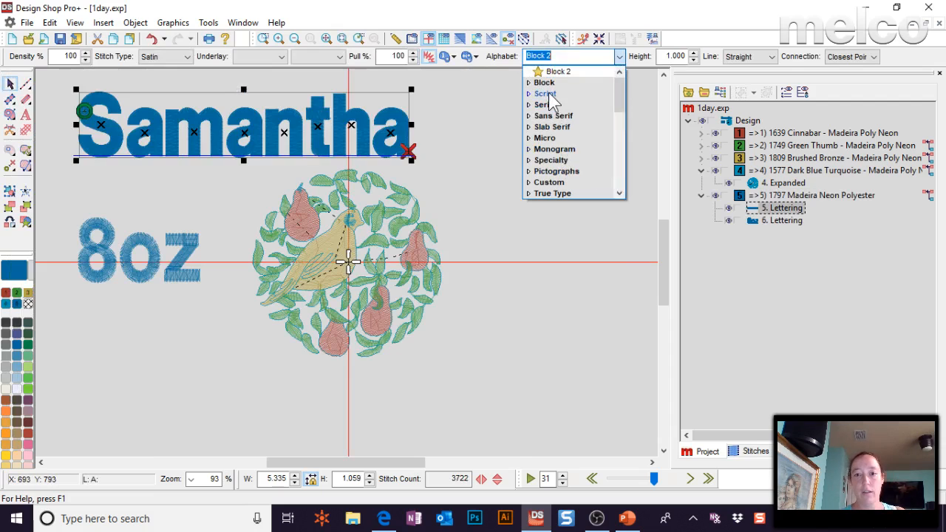
click(545, 94)
click(569, 127)
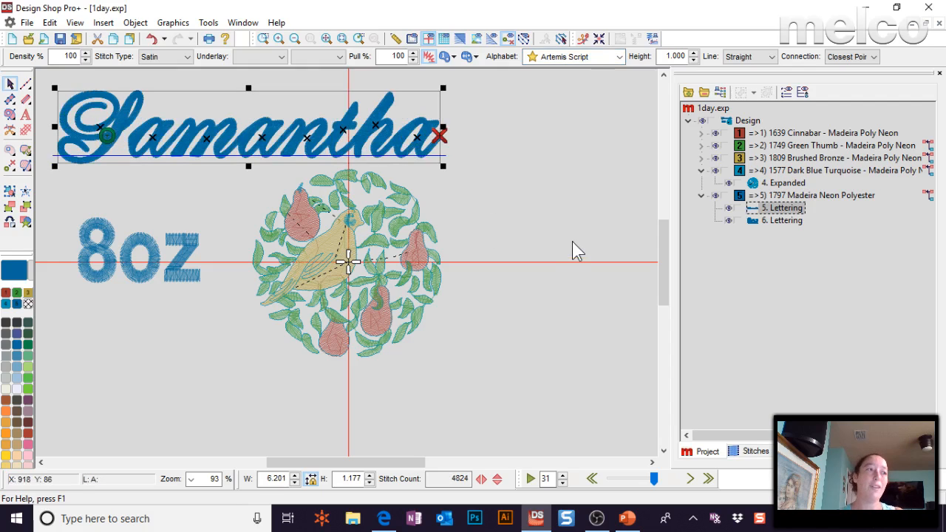
Review the file formats available for saving the design, including Melco Expanded File (*.exp), and leave without saving
click(142, 258)
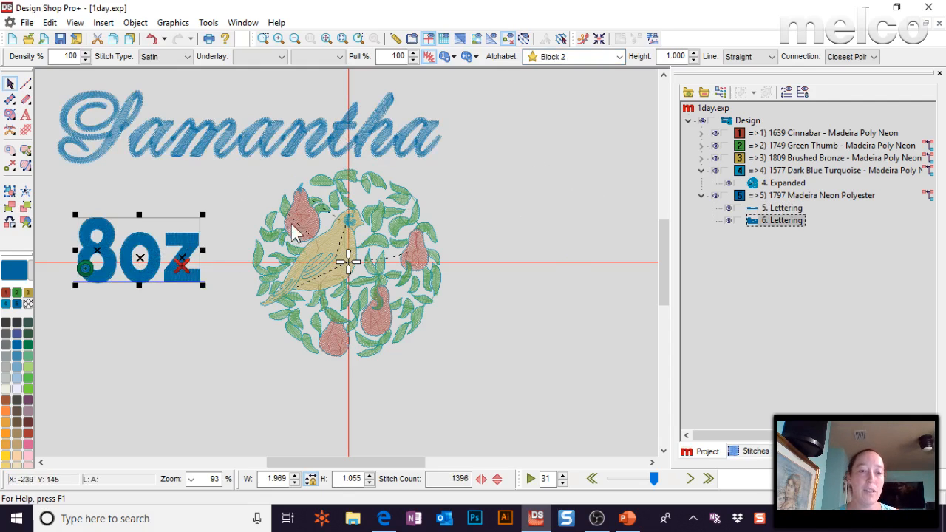
click(27, 23)
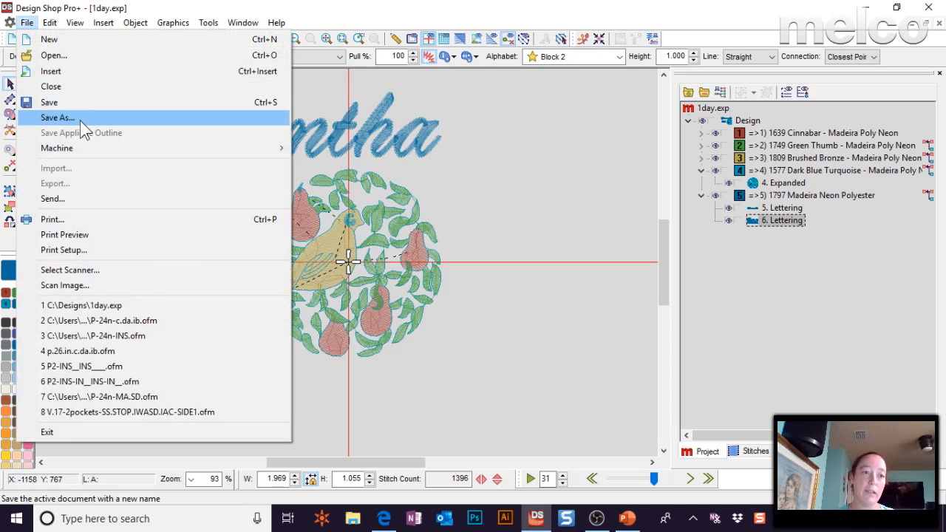
click(80, 118)
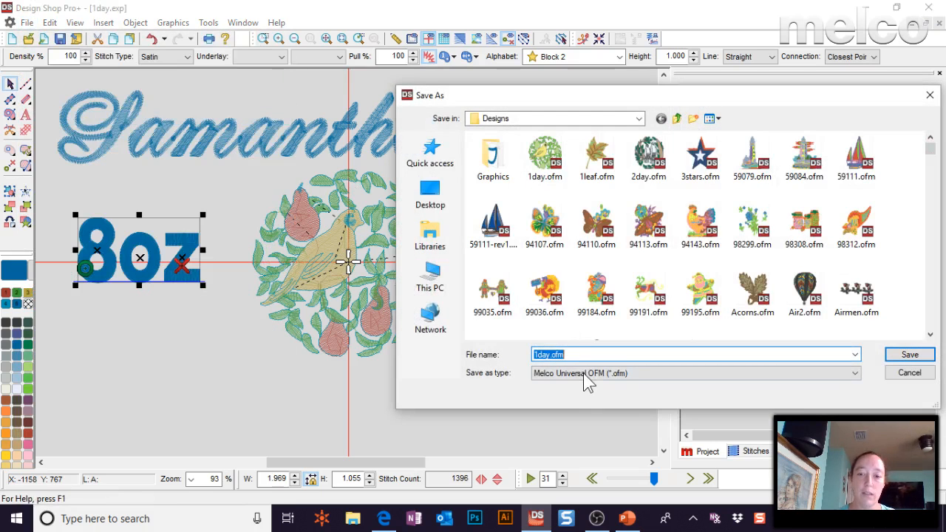
click(583, 373)
click(583, 377)
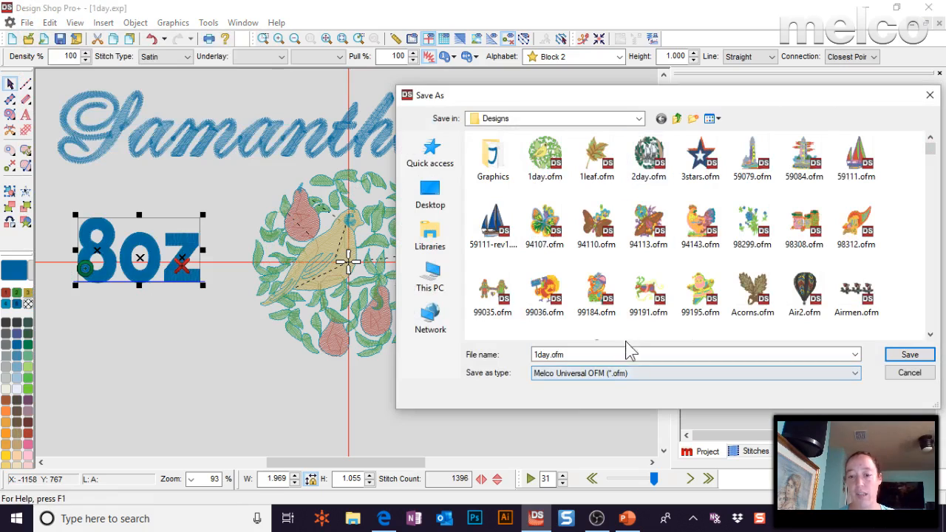
click(616, 383)
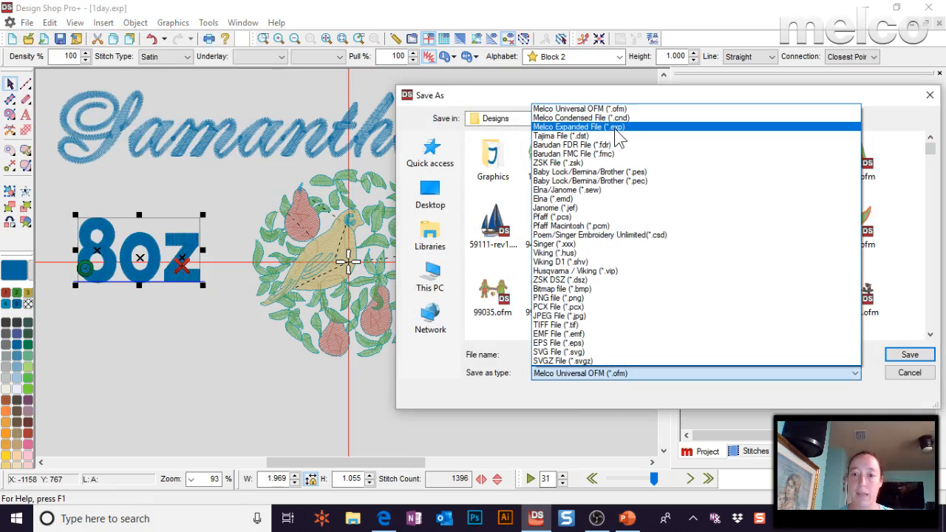
click(914, 377)
click(910, 374)
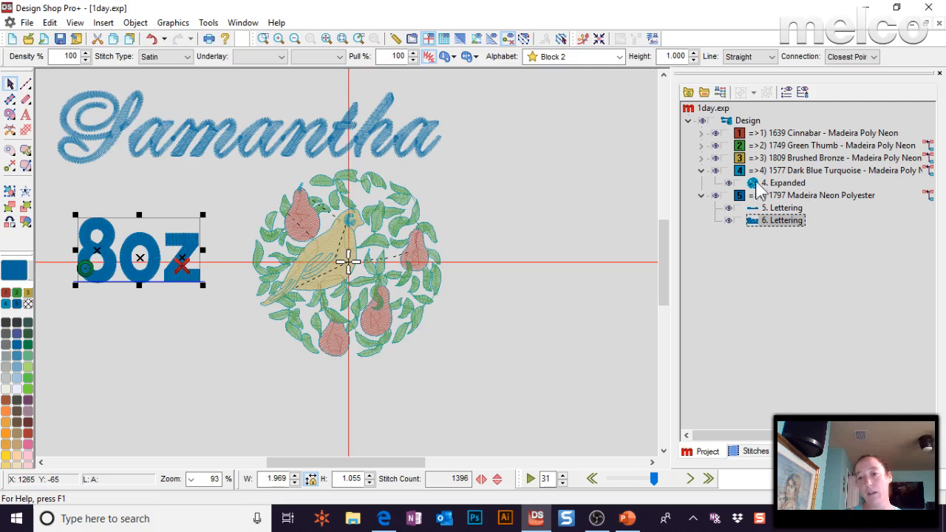
Inspect the bird design's four color blocks by selecting them one after another in the project tree
click(776, 133)
click(777, 145)
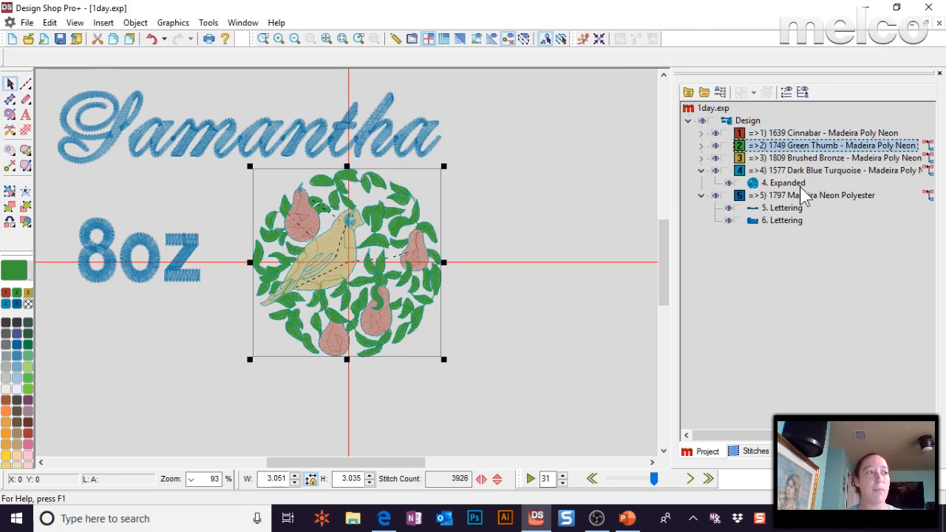
click(822, 158)
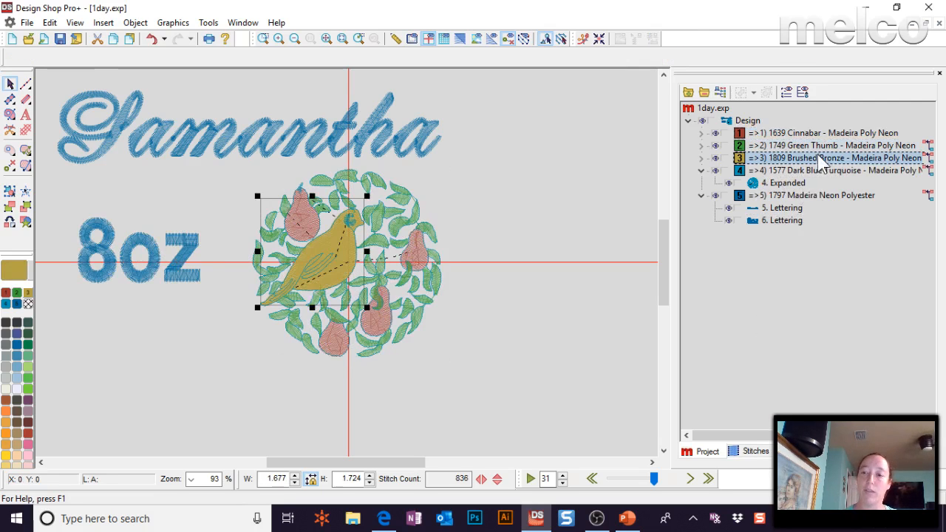
click(802, 171)
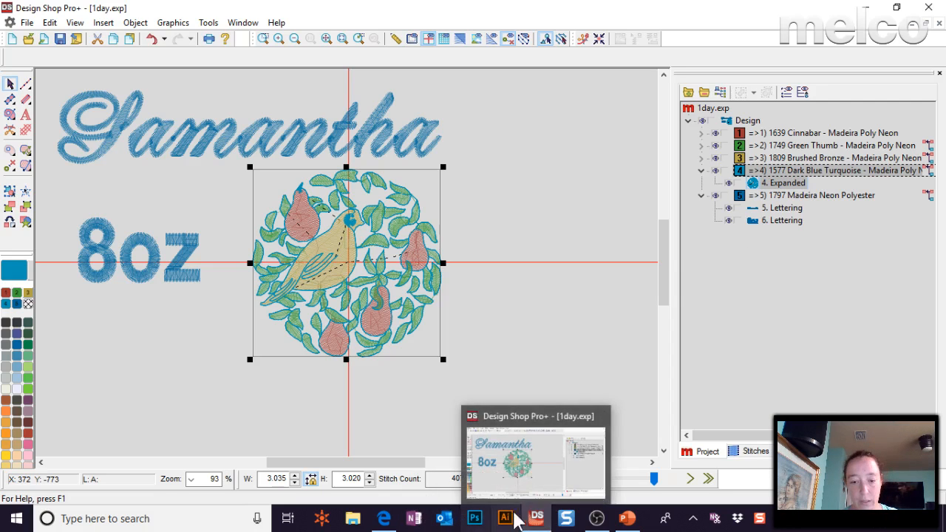
Switch to PowerPoint and color the birth announcement question on slide 4 red, including the asker's name
click(637, 522)
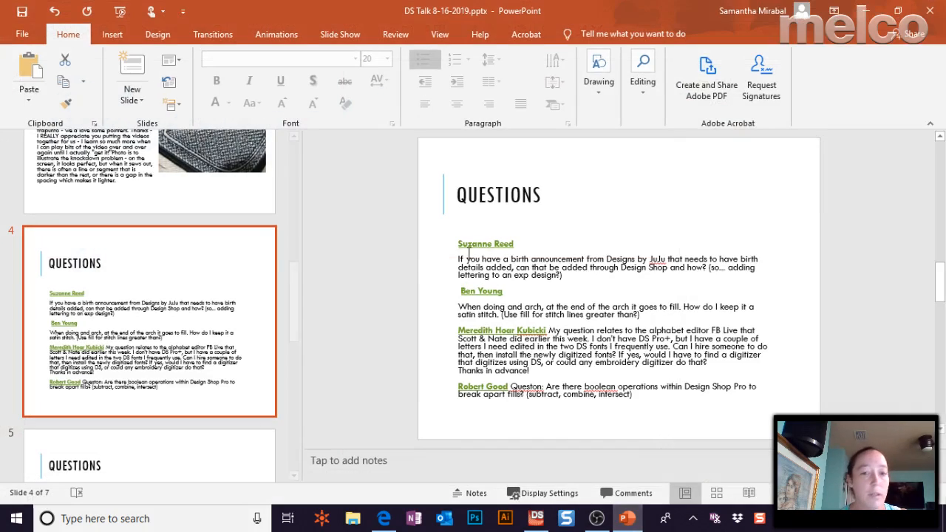
click(628, 313)
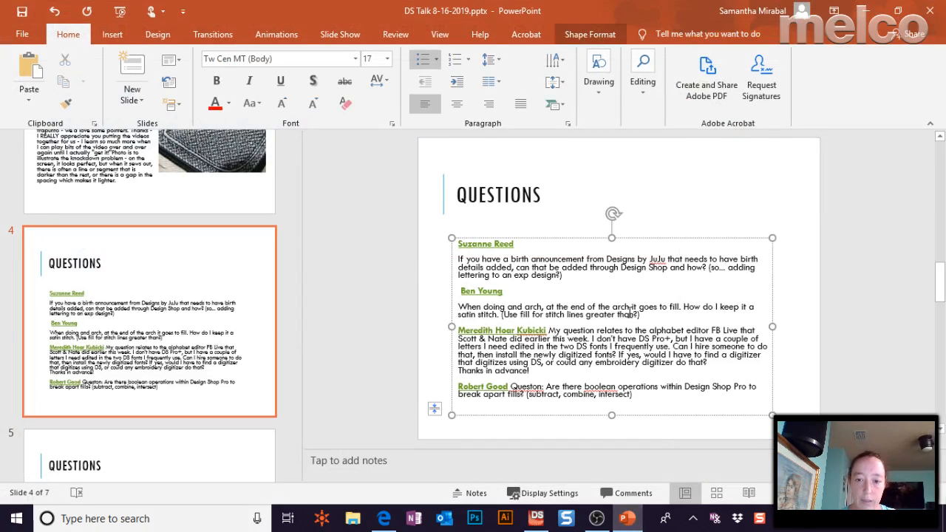
triple_click(655, 400)
triple_click(520, 264)
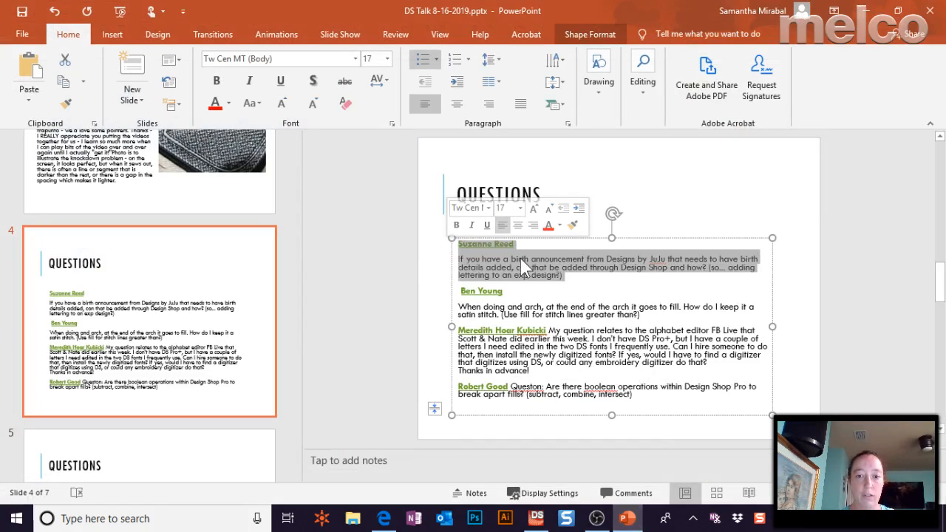
click(560, 228)
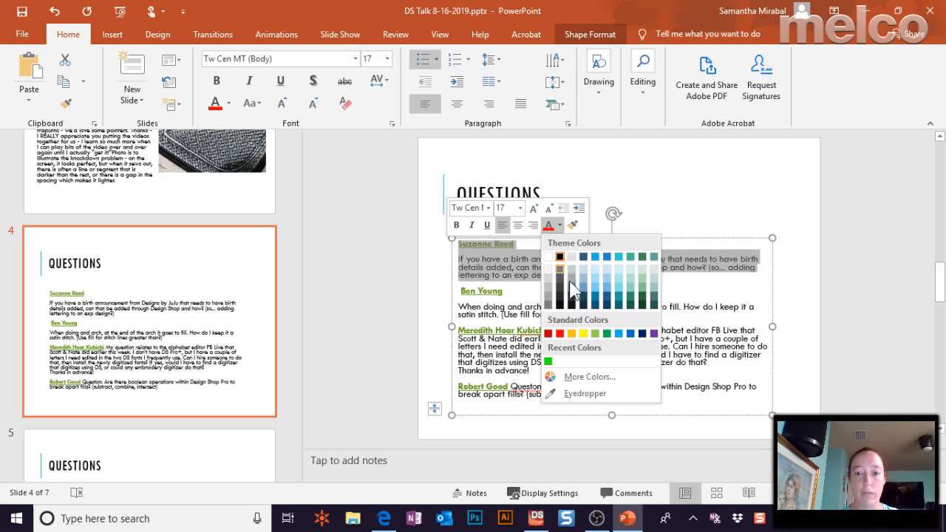
click(561, 336)
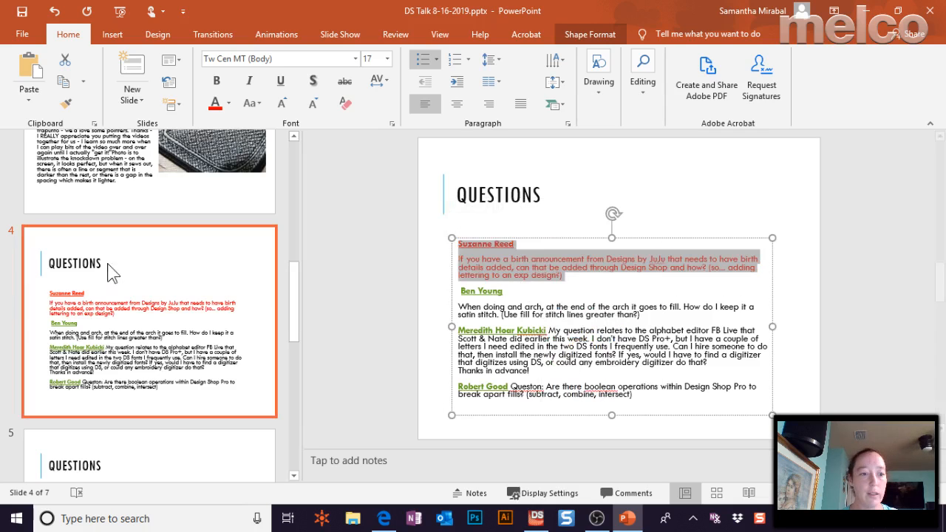
In a new Design Shop project, draw a complex fill circle about 3.59 in across around the origin
click(562, 306)
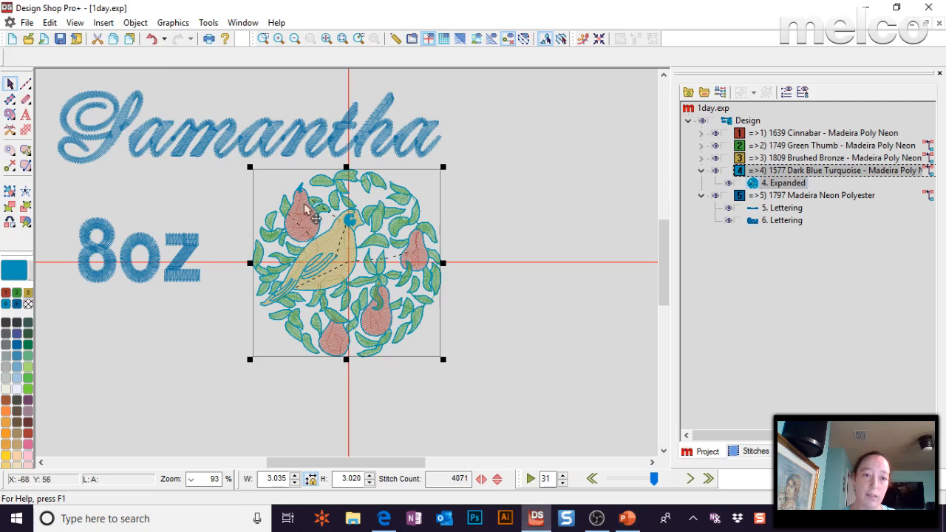
click(536, 518)
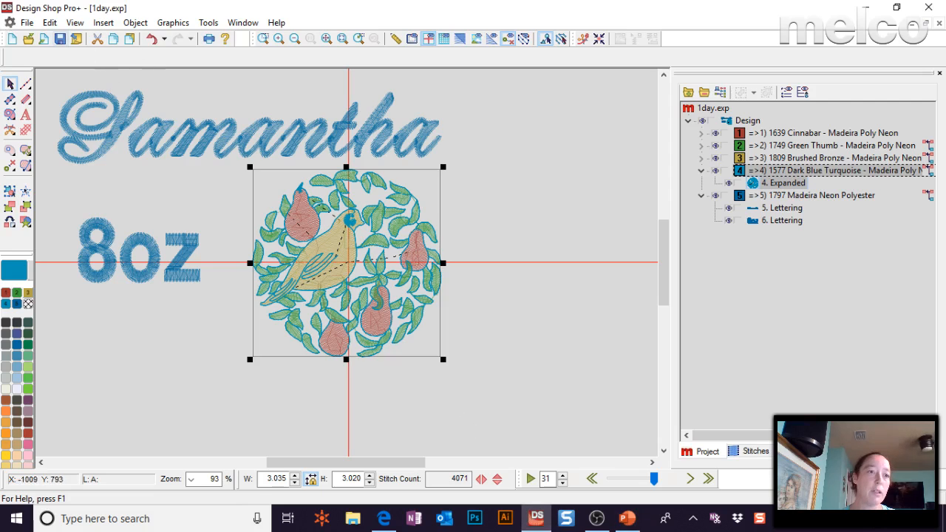
click(12, 38)
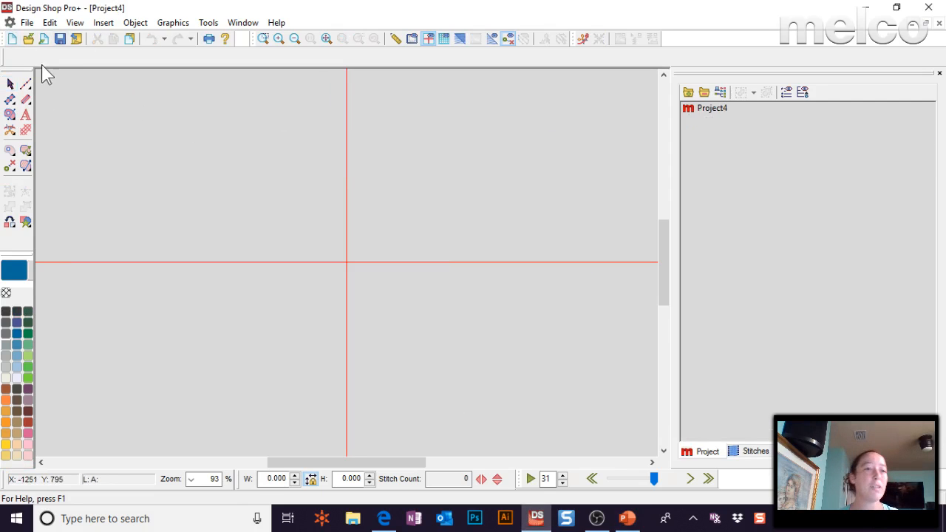
click(11, 115)
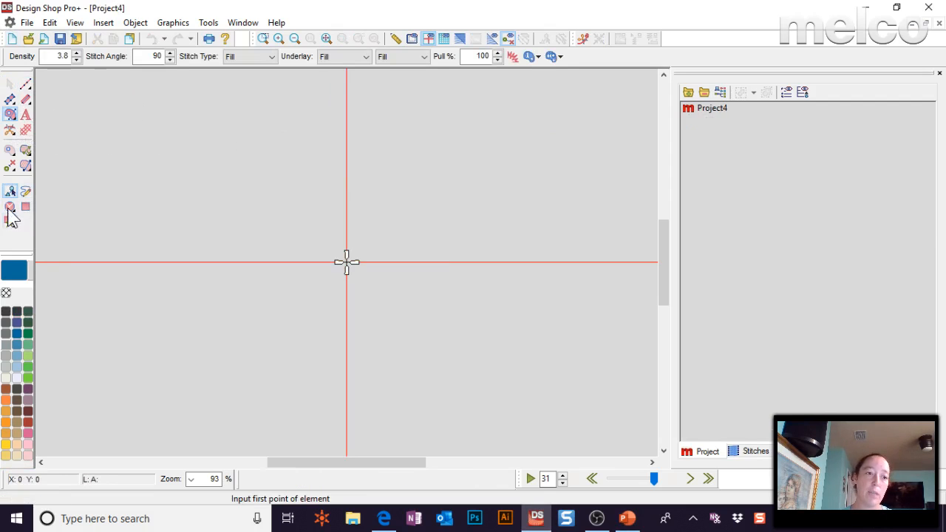
click(346, 156)
click(343, 376)
key(Return)
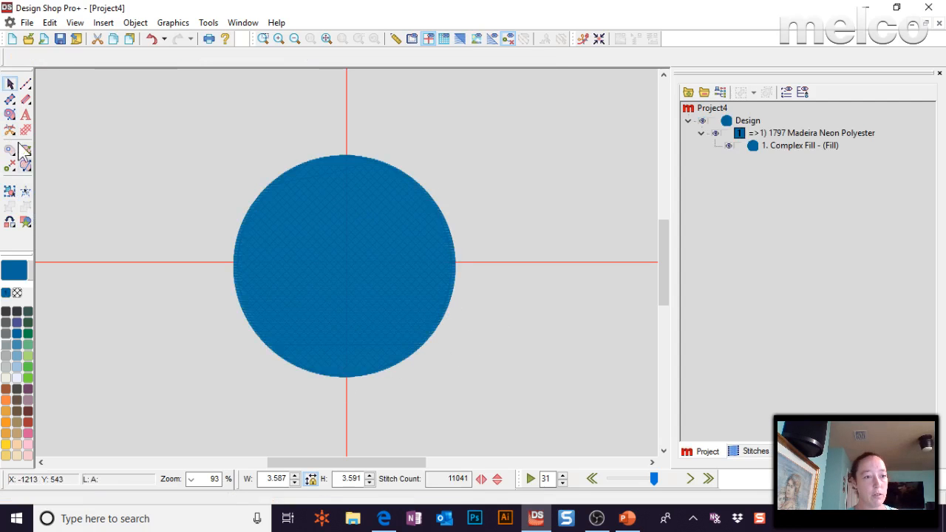
Draw a complex fill rectangle about 2.25 by 2.54 in overlapping the circle's upper right, and turn on the 3D stitch view
click(10, 115)
click(26, 209)
drag(403, 125, 540, 280)
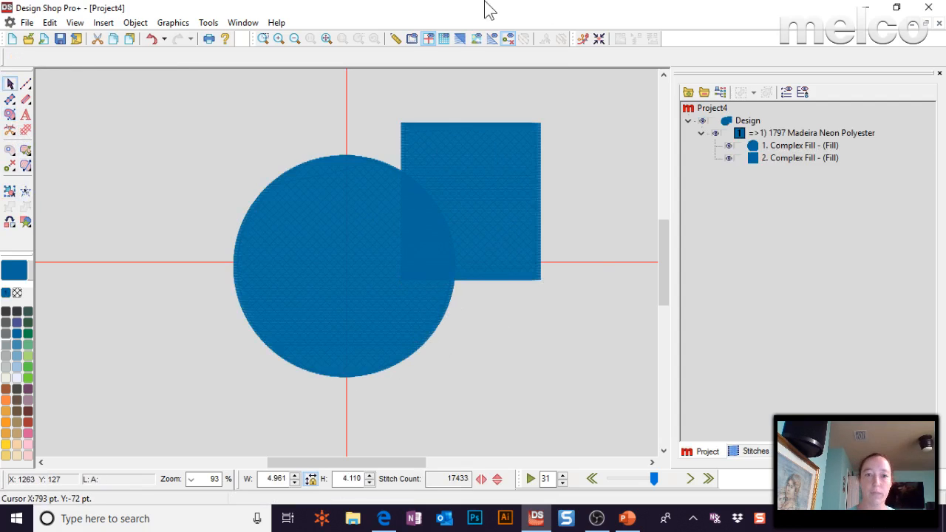
click(462, 41)
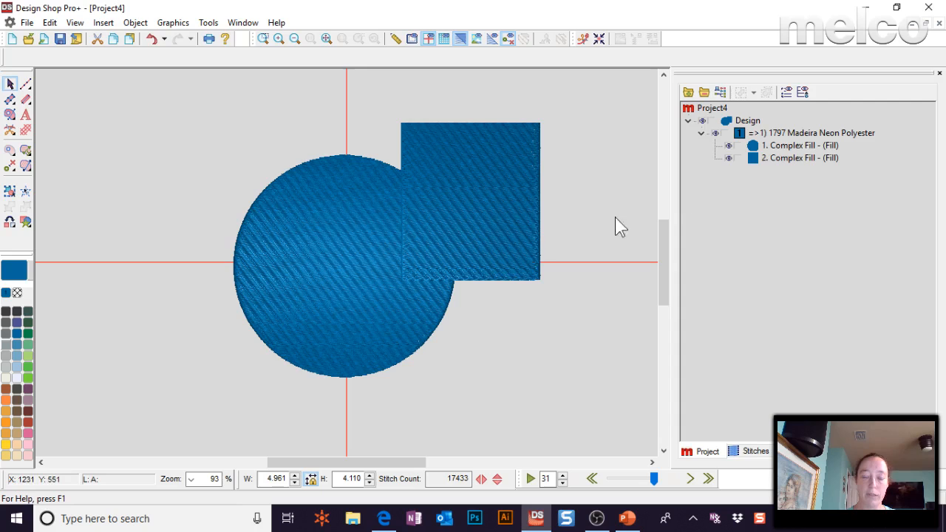
click(790, 145)
click(793, 157)
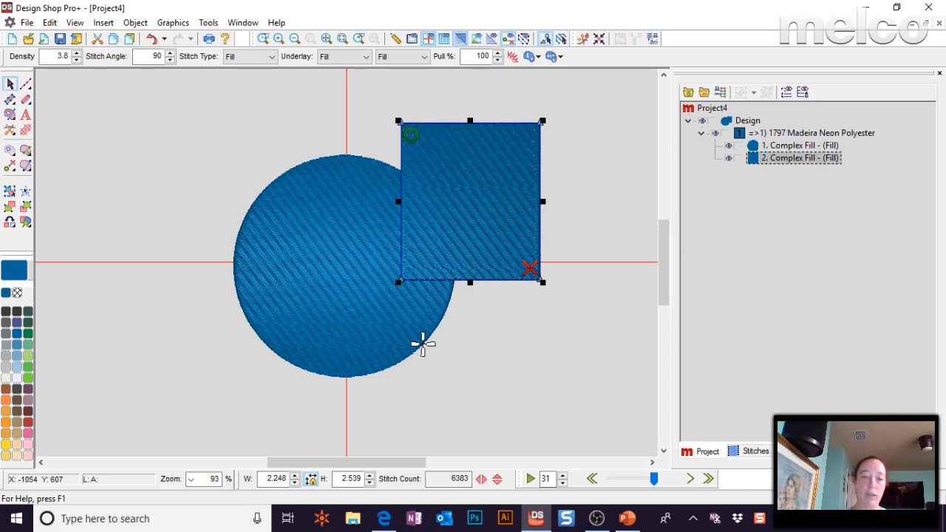
Draw a second complex fill rectangle about 1.84 by 2.13 in overlapping the circle's left side
click(11, 115)
click(25, 206)
click(154, 161)
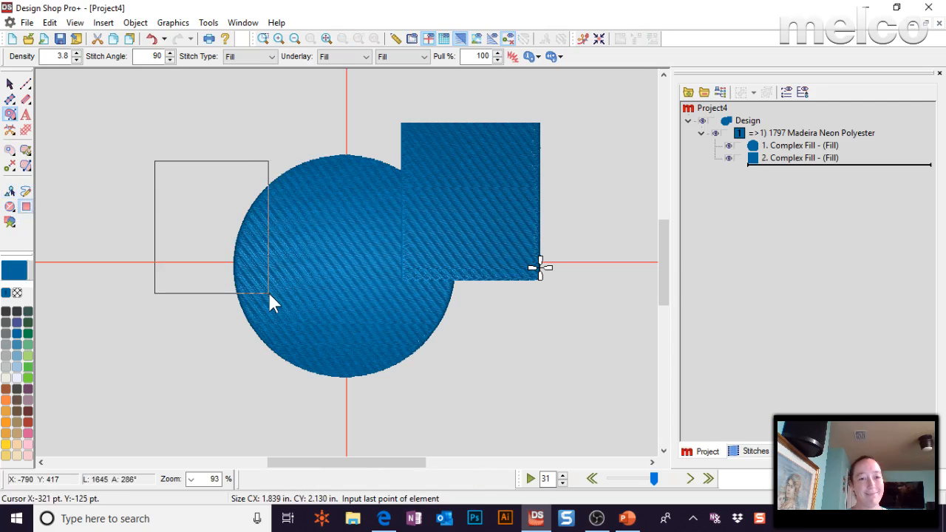
click(269, 290)
Merge the circle and the upper-right rectangle into one shape with Combine Elements
click(804, 148)
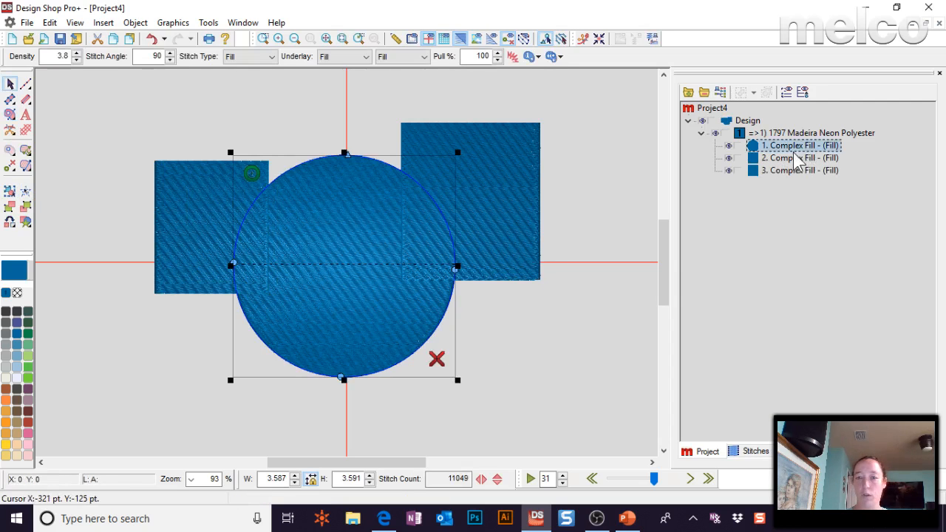
shift+click(505, 185)
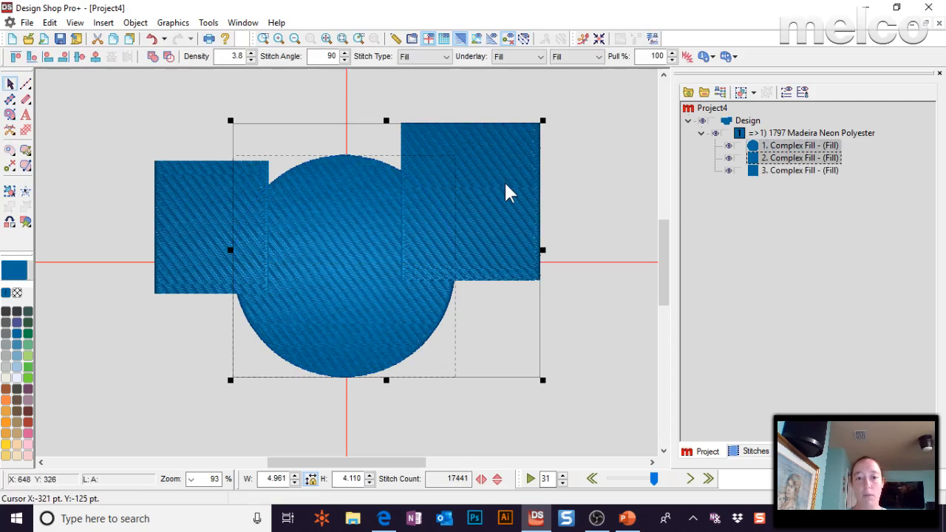
click(620, 212)
click(381, 222)
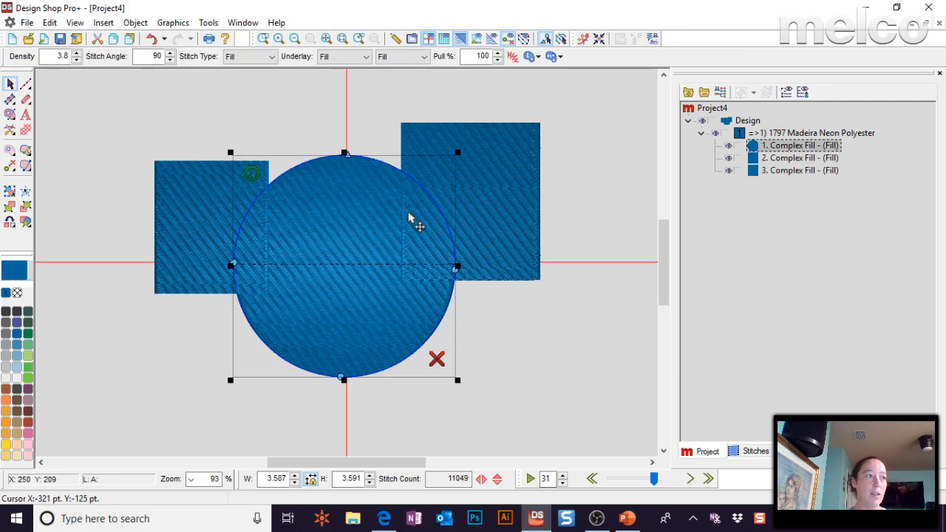
shift+click(512, 172)
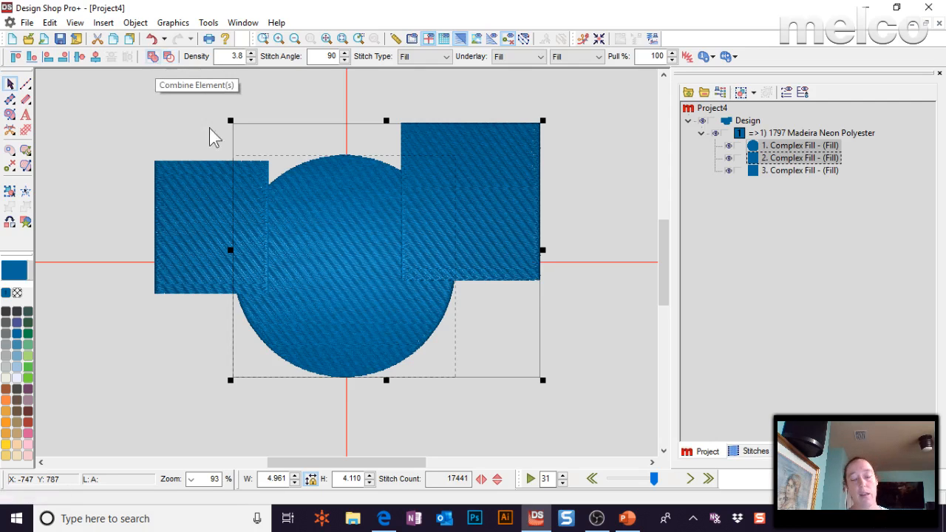
right_click(377, 216)
mouse_move(448, 411)
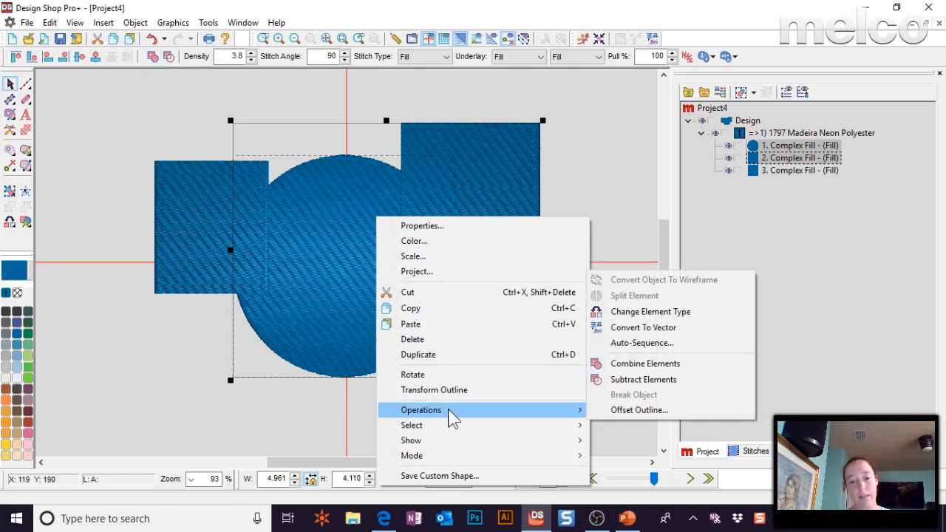
click(674, 365)
click(565, 192)
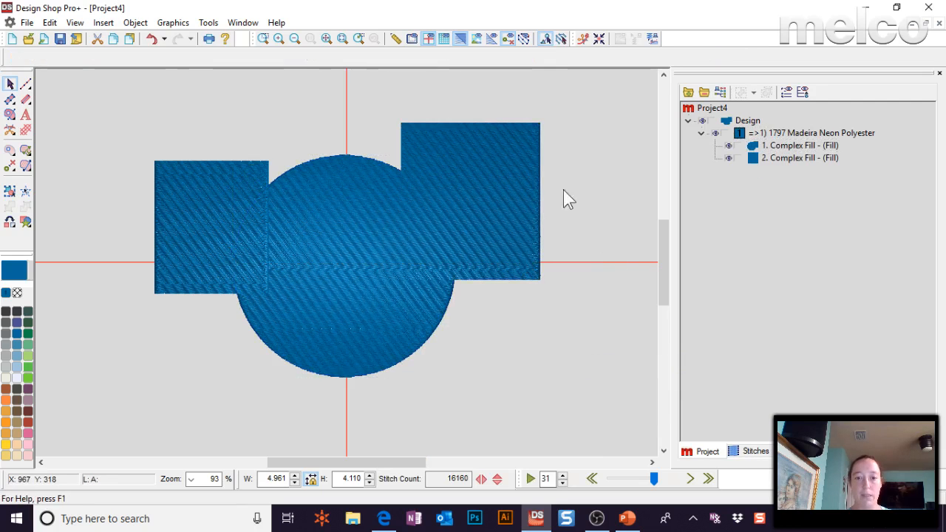
Subtract the left rectangle from the combined circle-and-rectangle shape
click(462, 271)
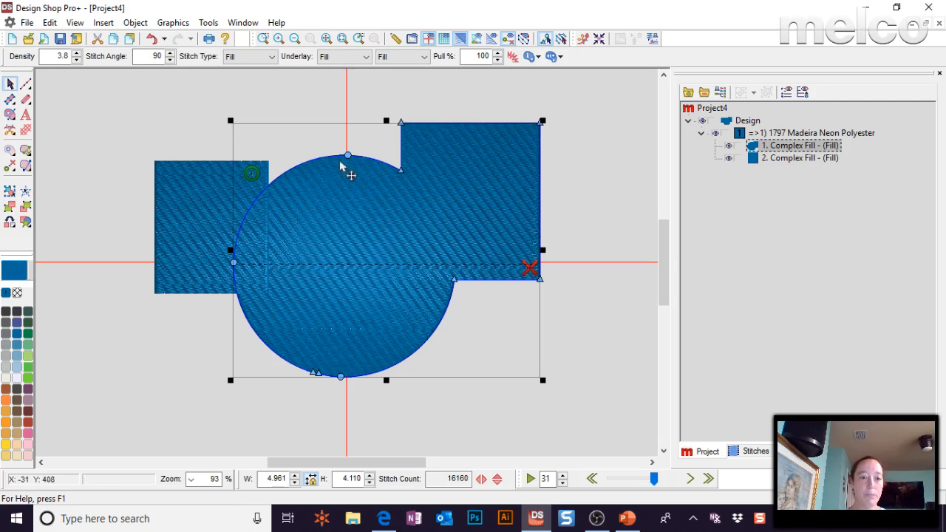
click(149, 88)
click(189, 183)
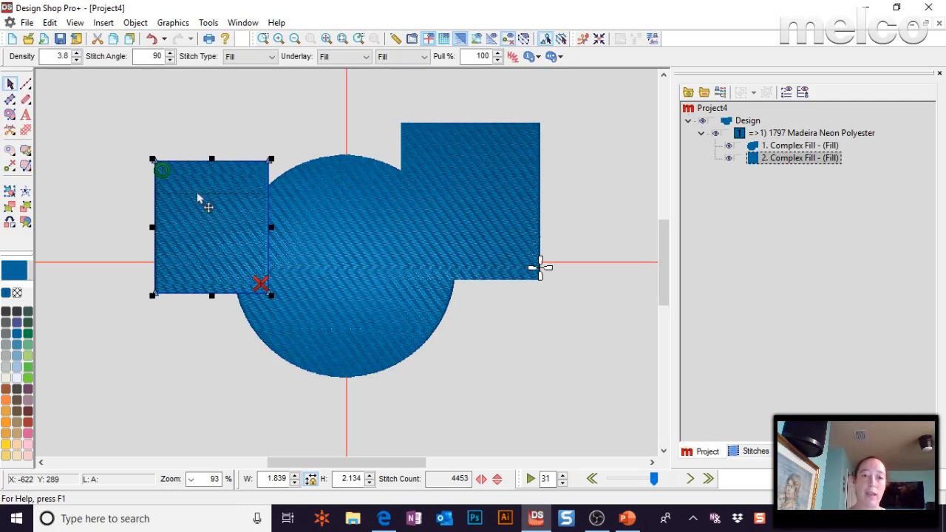
click(352, 250)
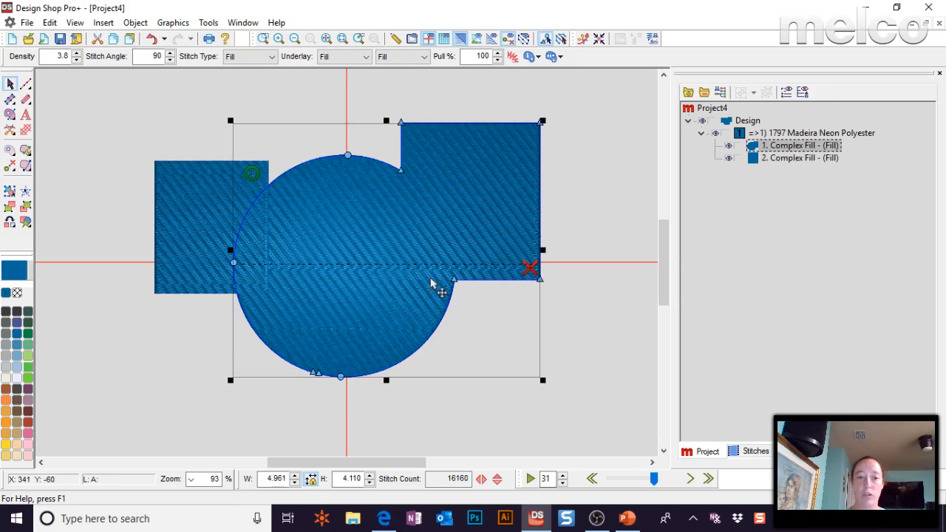
shift+click(190, 211)
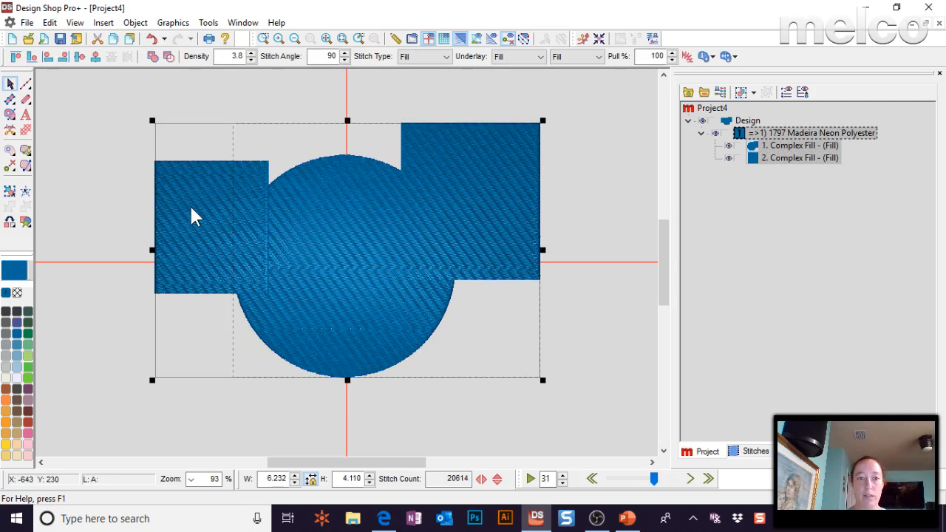
click(170, 58)
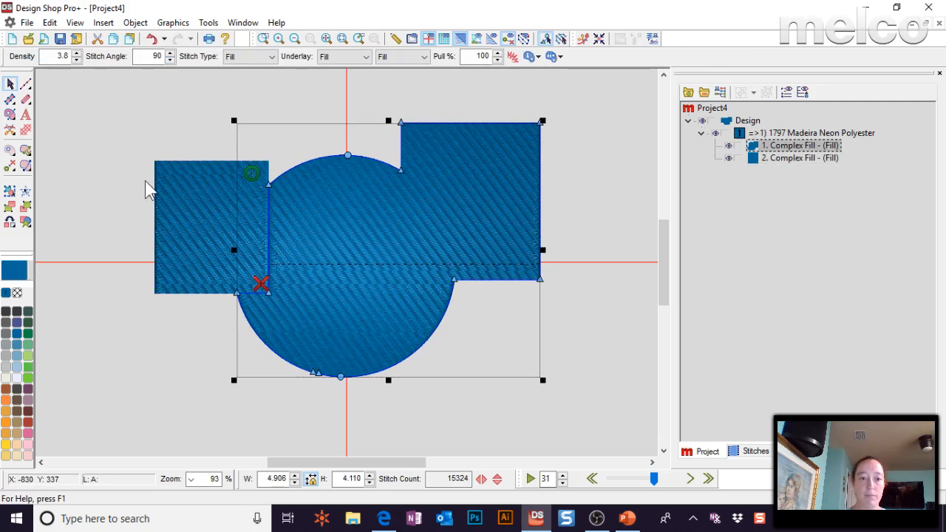
click(122, 150)
Examine the cut edge where the combined shape meets the left rectangle by selecting the elements and viewing their outlines
click(356, 235)
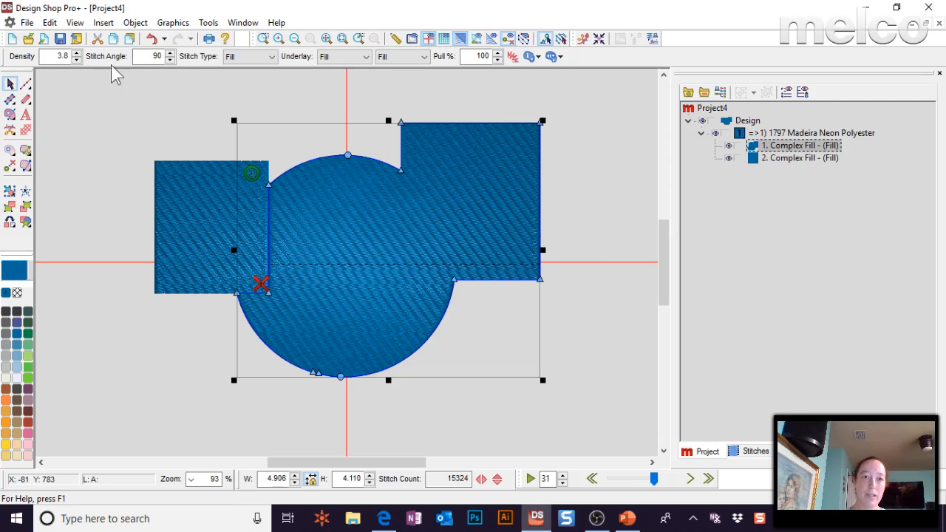
click(153, 119)
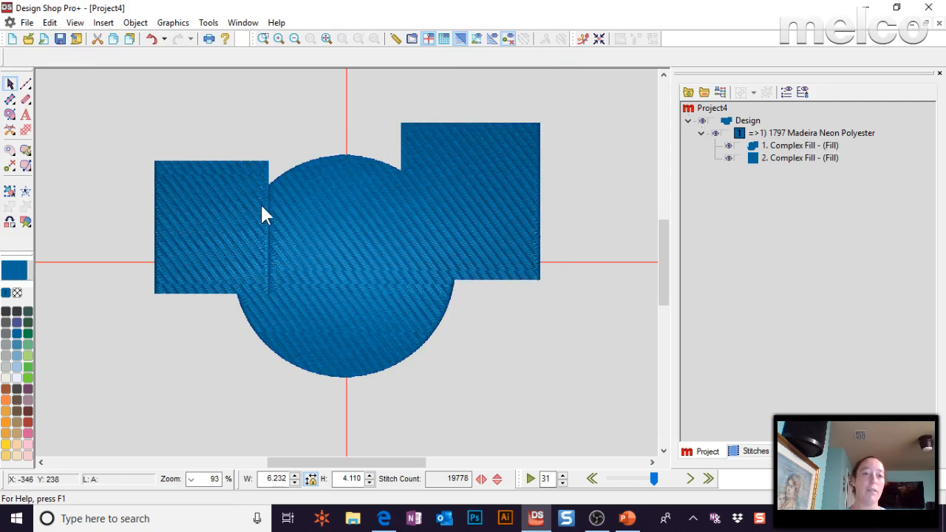
click(263, 201)
key(ctrl+a)
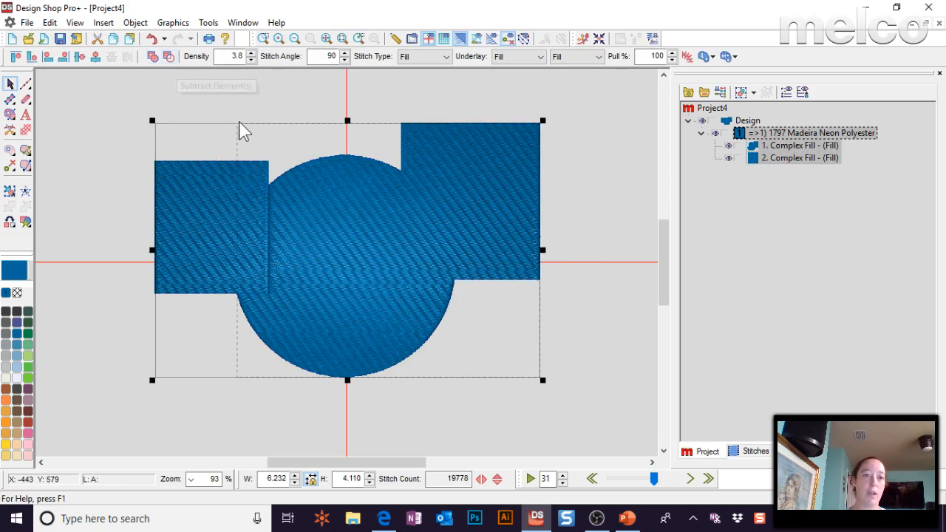
click(218, 99)
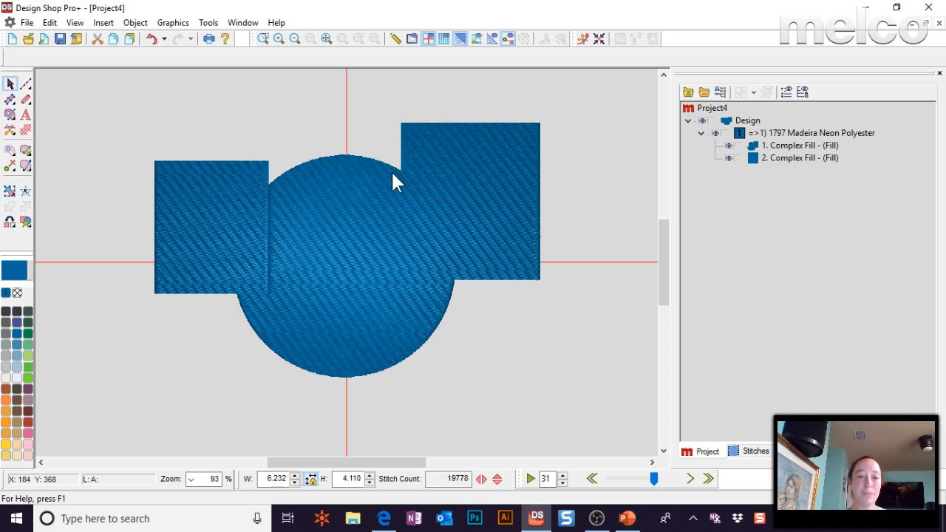
click(268, 197)
click(377, 217)
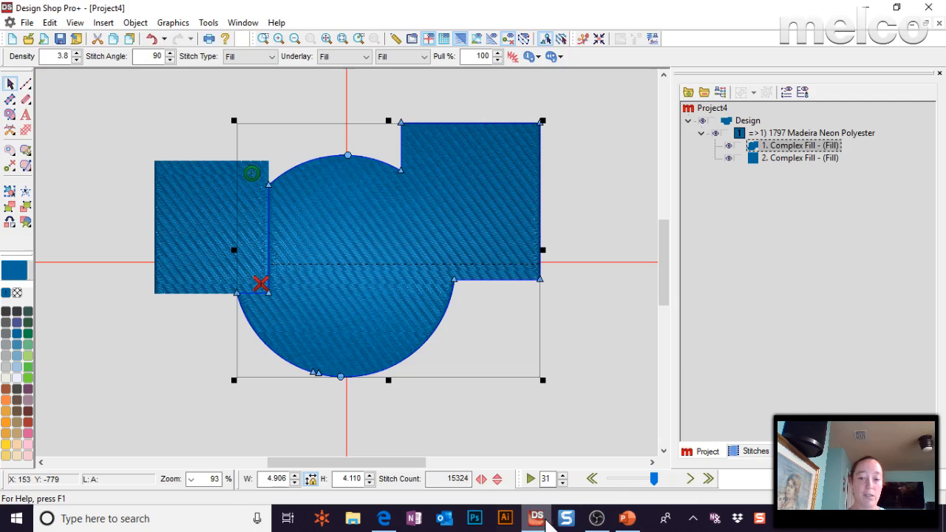
Switch to PowerPoint and color the boolean operations question on slide 4 red, including the asker's name
click(627, 518)
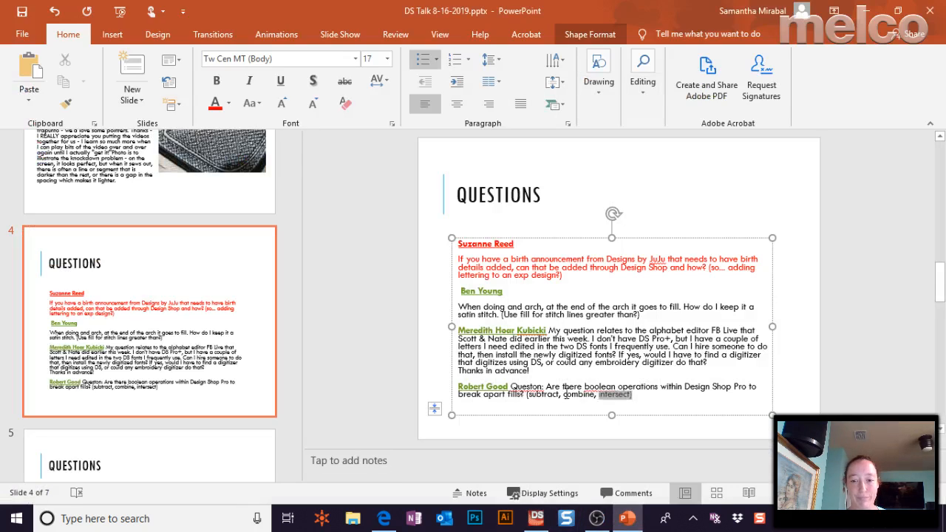
triple_click(595, 394)
click(559, 370)
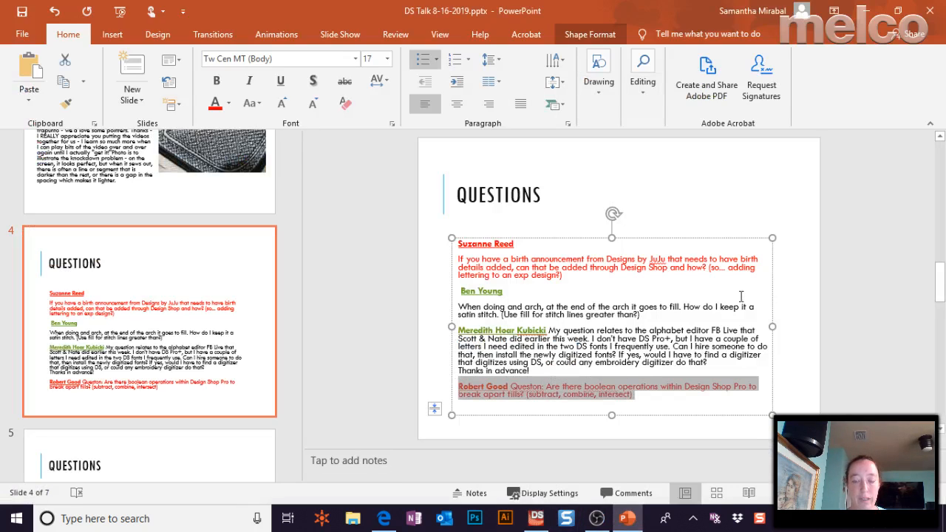
click(715, 307)
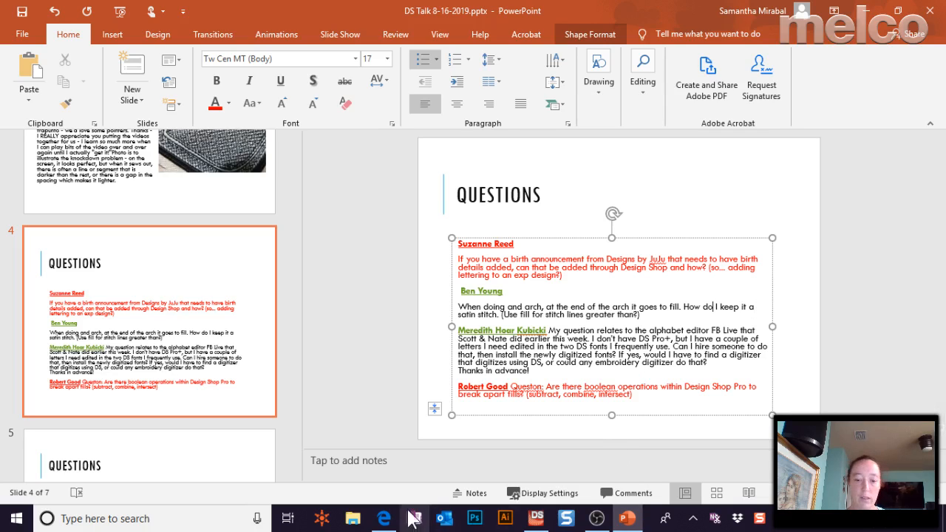
Switch to Design Shop and, in a new project, draw a satin single-line arc about 5.54 in wide and 1.94 in high
click(537, 519)
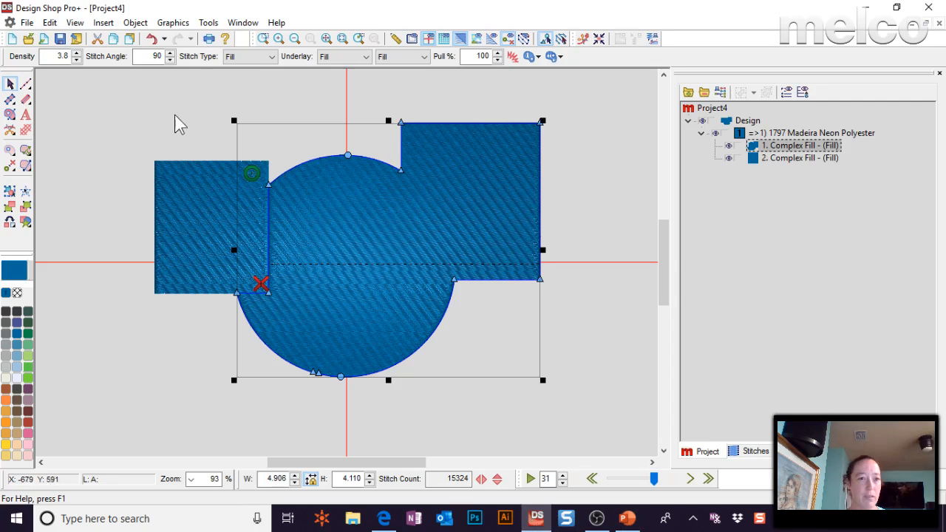
click(195, 134)
click(307, 253)
drag(97, 86, 586, 438)
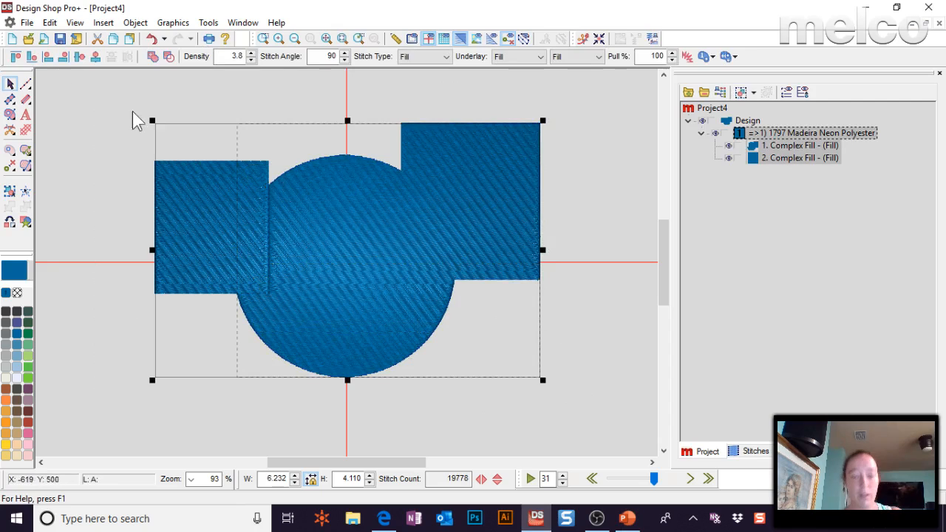
click(12, 38)
click(25, 102)
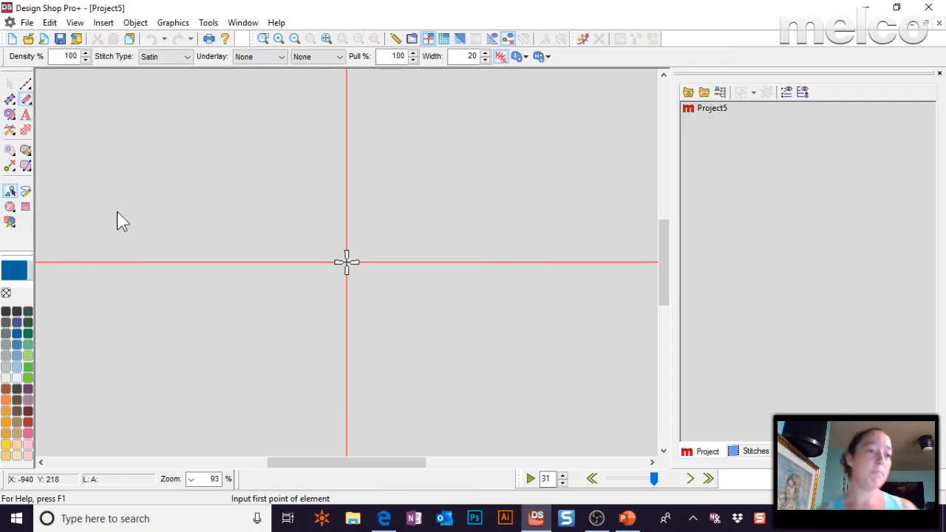
click(242, 277)
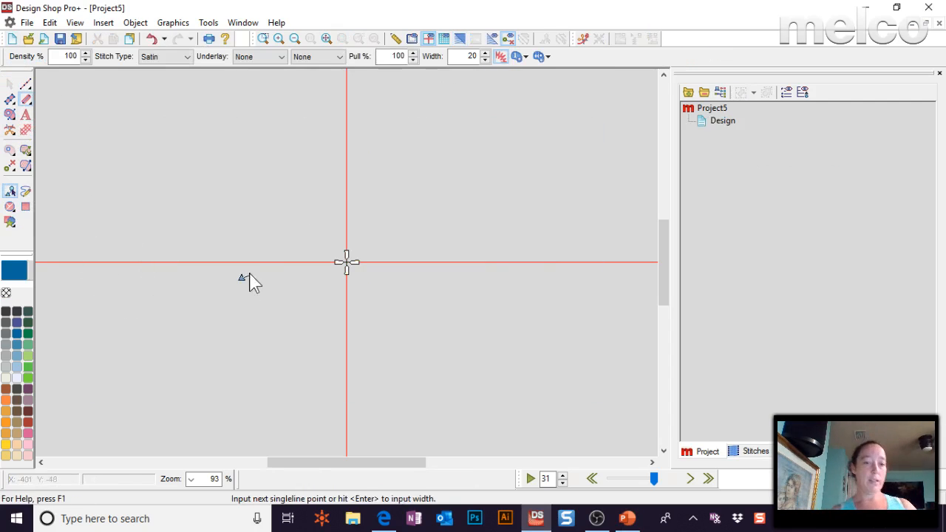
right_click(347, 174)
click(583, 281)
key(Return)
key(Return)
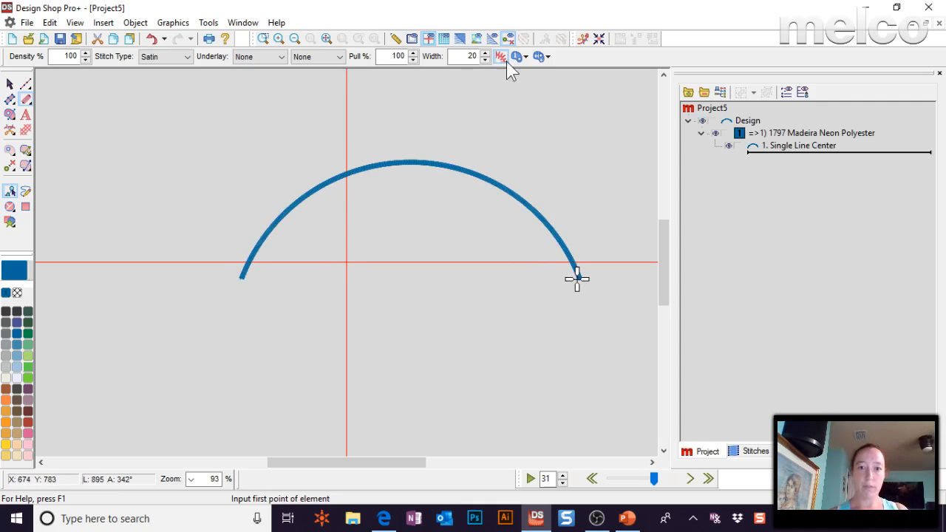
click(760, 145)
Draw a satin Column 1 arch about 5.63 in wide and 2.36 in high below the single-line arc, narrower in the middle
click(11, 99)
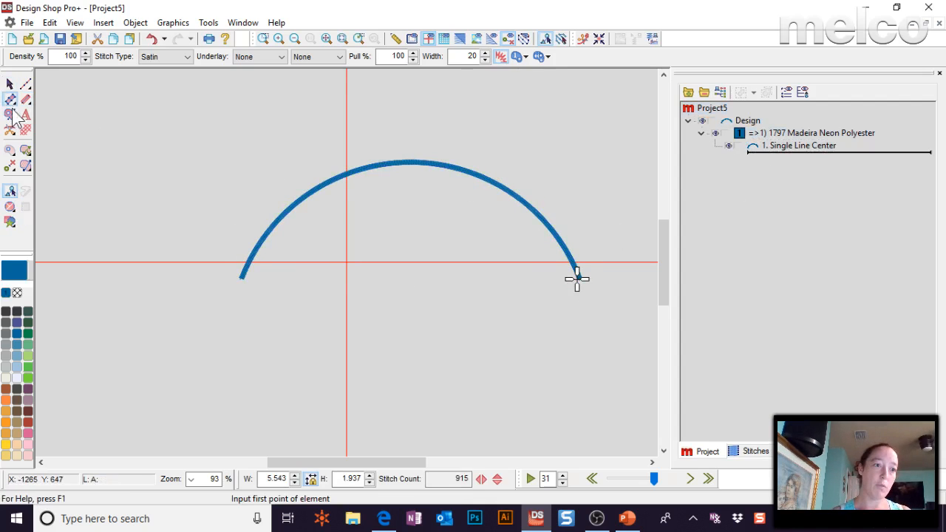
click(236, 326)
click(272, 349)
click(380, 206)
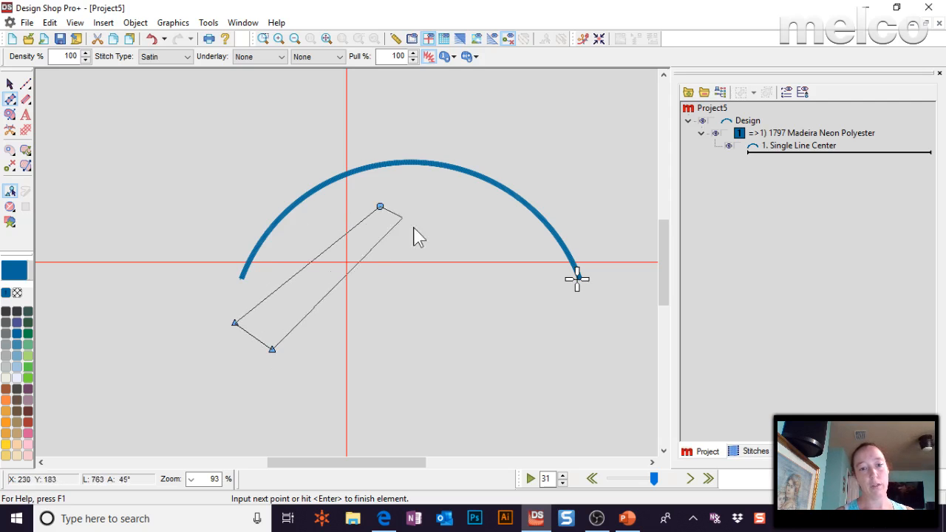
click(385, 222)
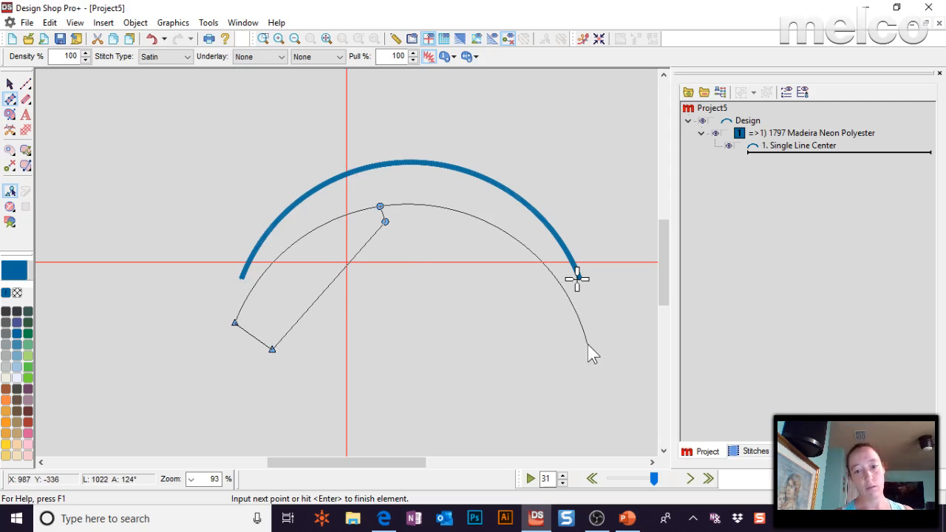
click(583, 333)
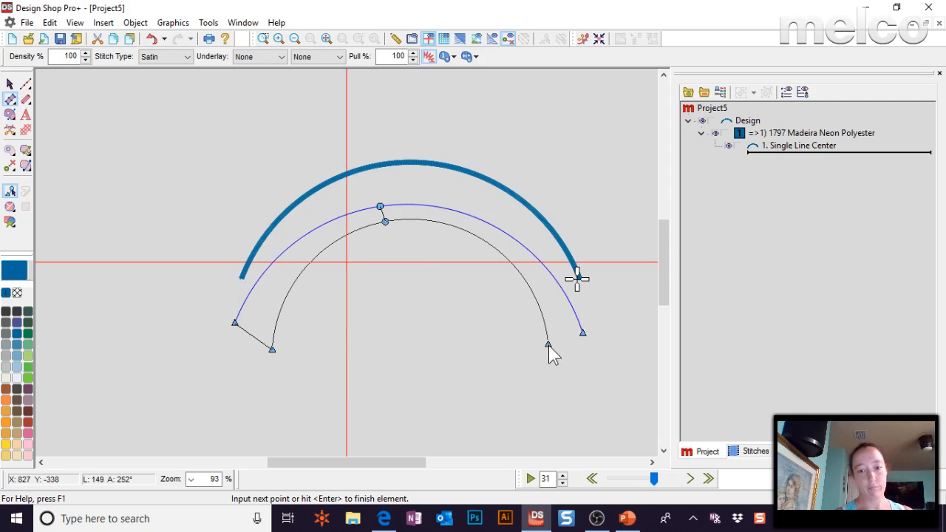
click(549, 345)
key(Return)
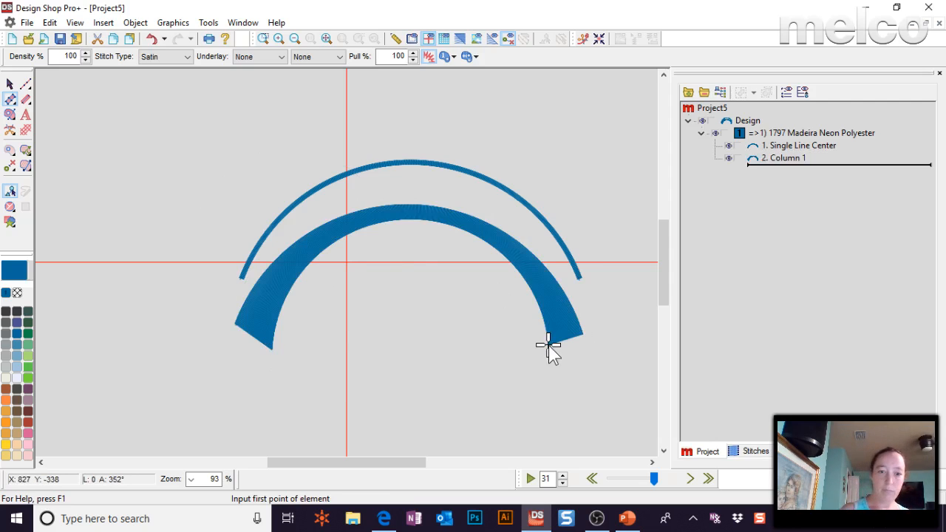
Show the stitches in 3D and measure the width of the column arch's left end
click(461, 41)
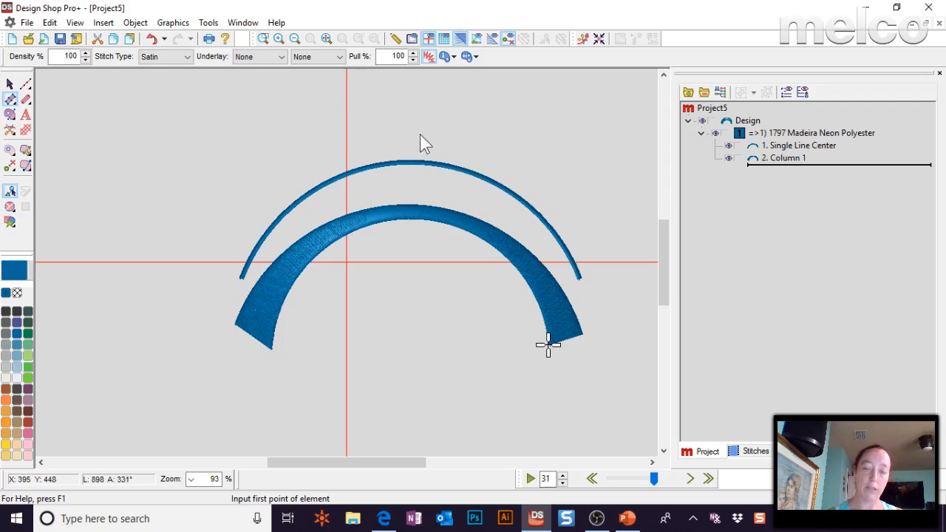
click(263, 38)
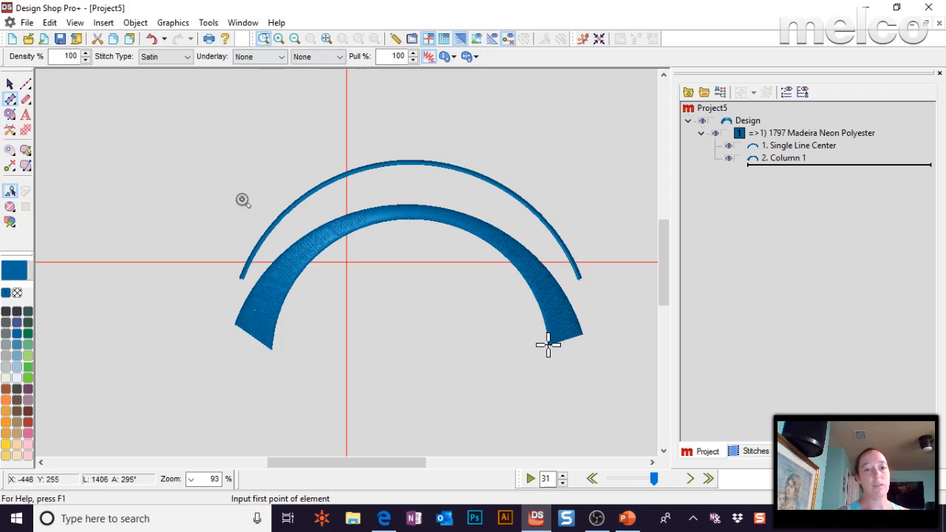
drag(222, 180, 619, 388)
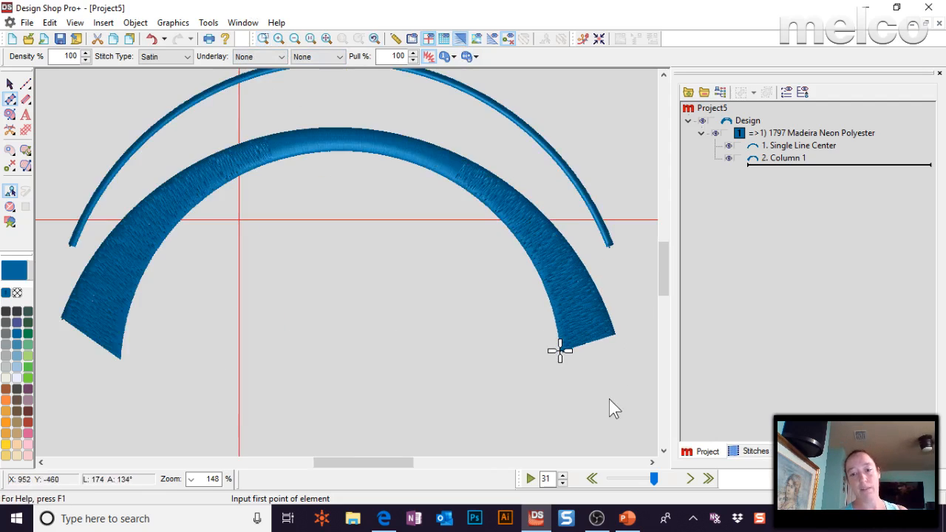
click(396, 38)
drag(62, 316, 123, 357)
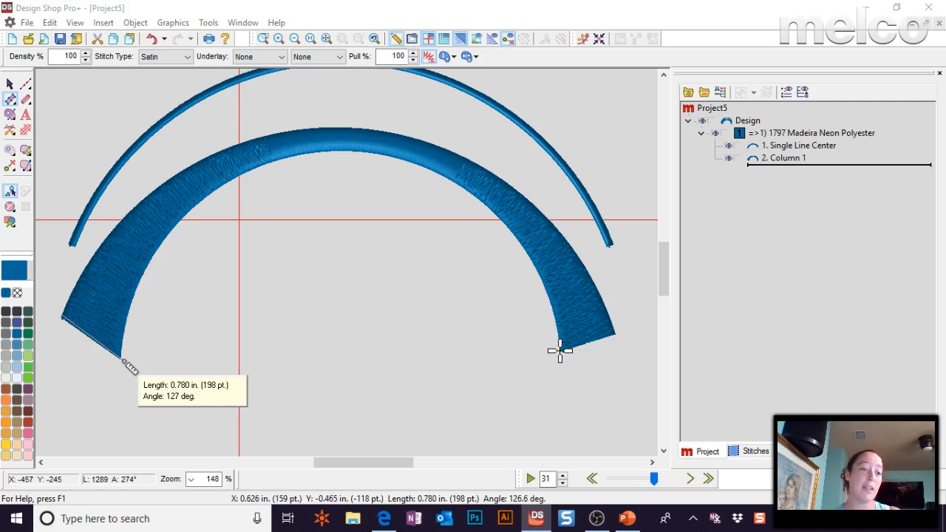
drag(128, 365, 129, 367)
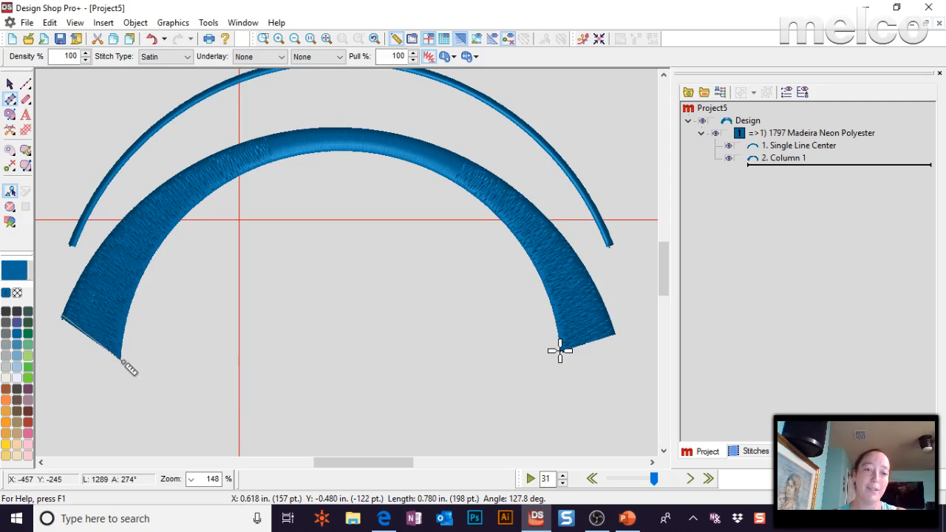
key(Escape)
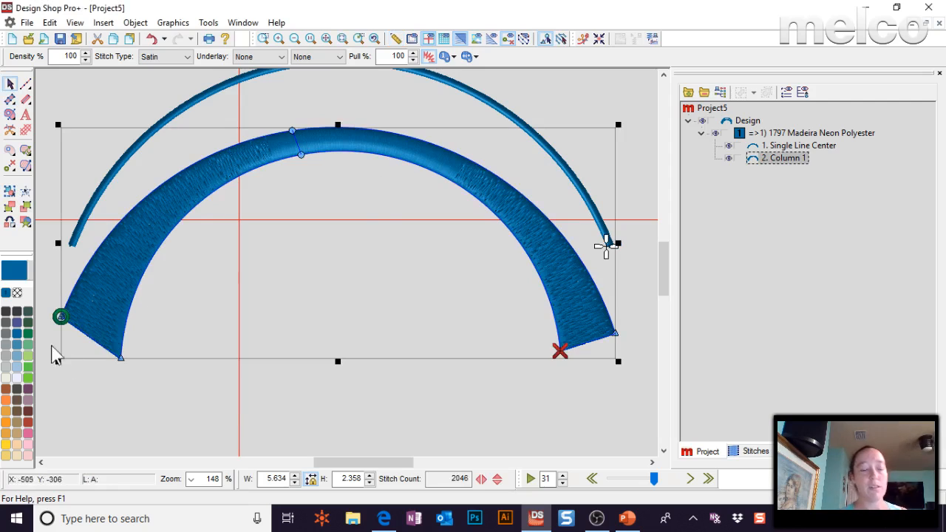
Narrow both ends of the column arch by moving its end points, making it about 2.19 in high, and measure the right end's width
click(119, 363)
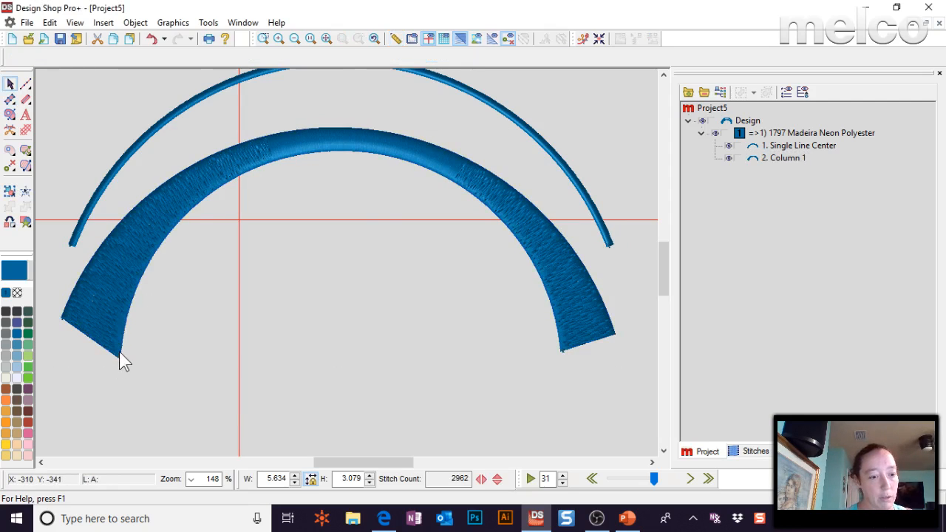
click(119, 363)
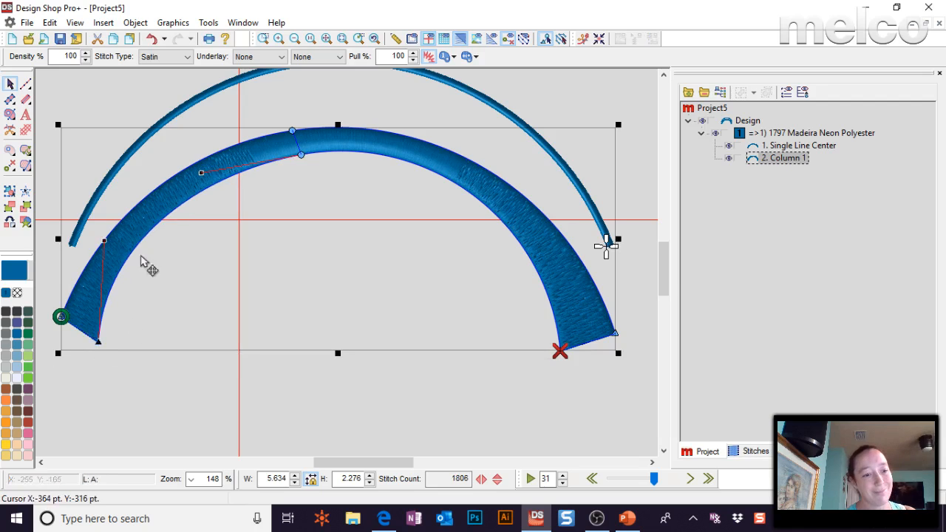
drag(560, 351, 589, 348)
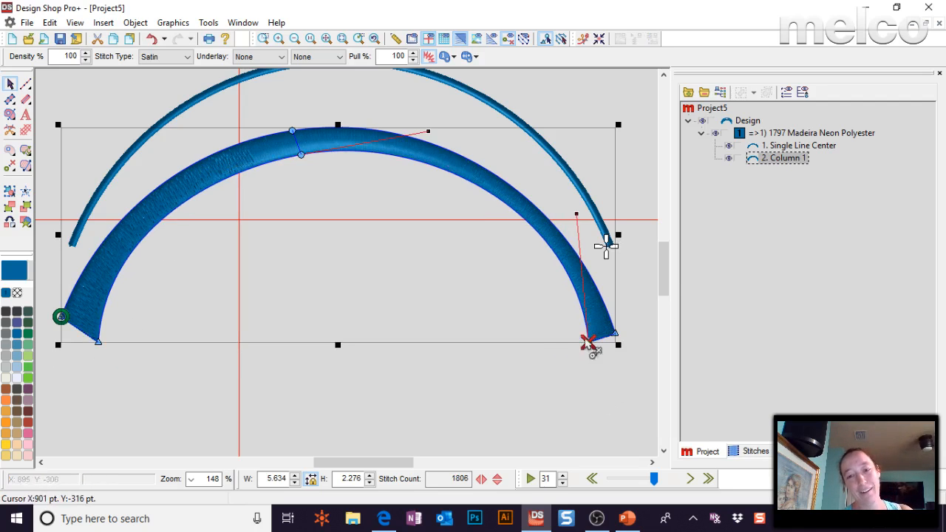
click(99, 343)
drag(99, 343, 88, 335)
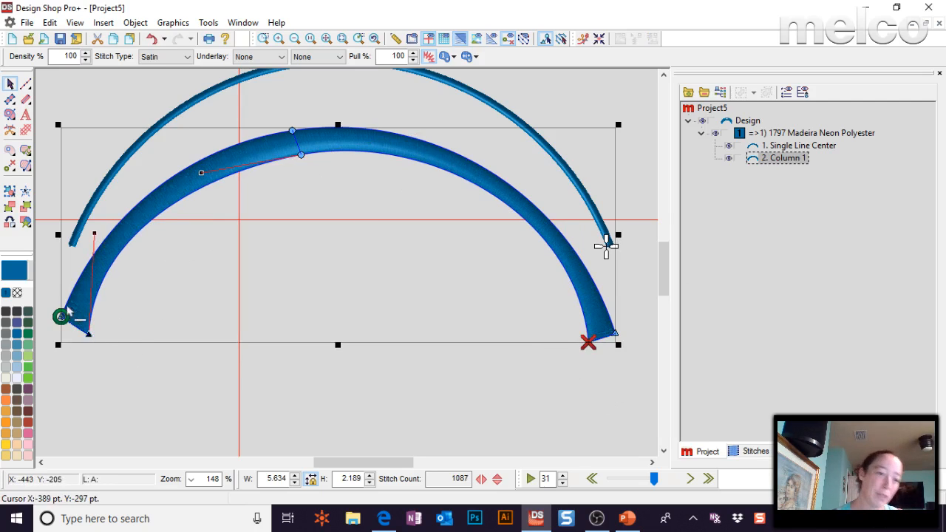
drag(616, 336, 619, 336)
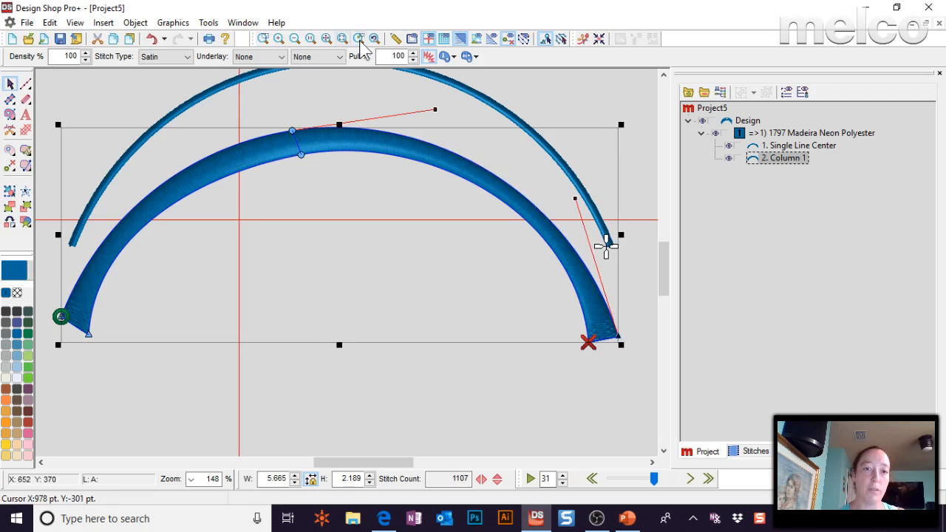
click(396, 38)
drag(625, 338, 590, 339)
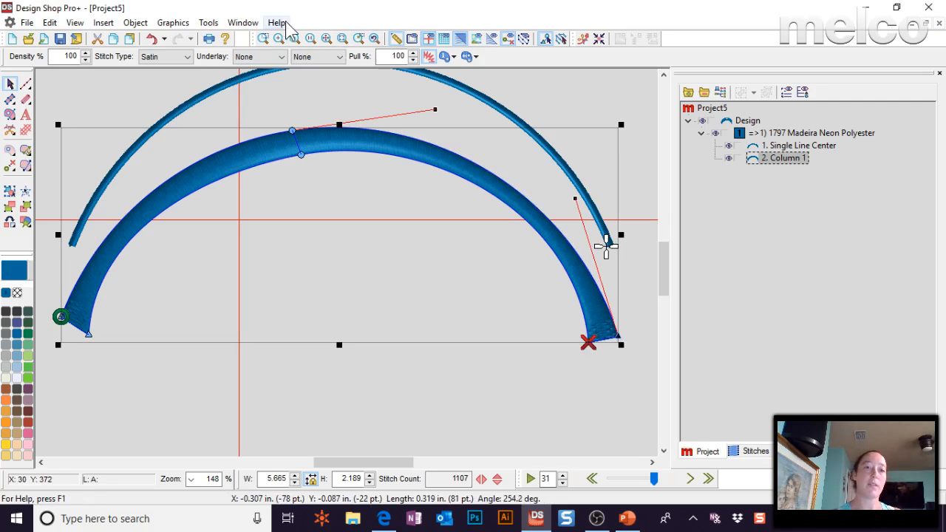
Open the column arch's object properties at the top stitching settings and inspect the stitches at its left end
right_click(86, 155)
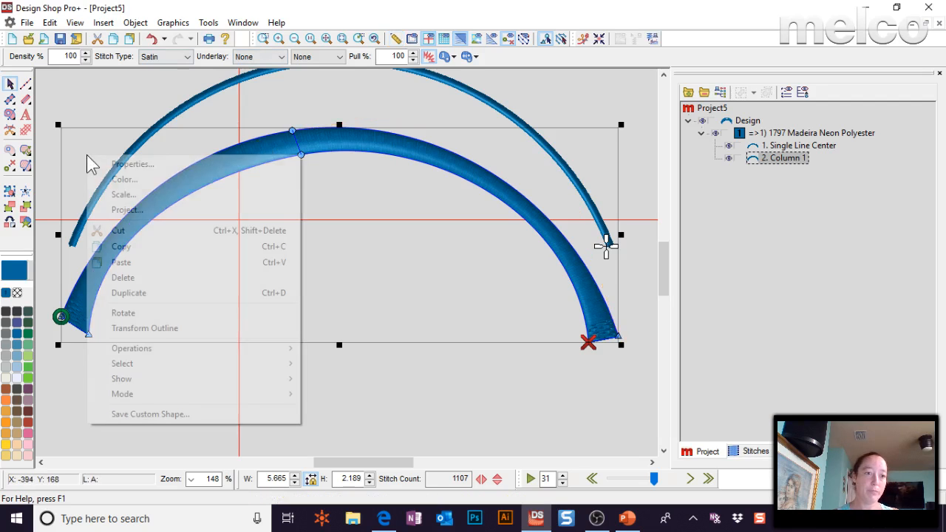
click(131, 167)
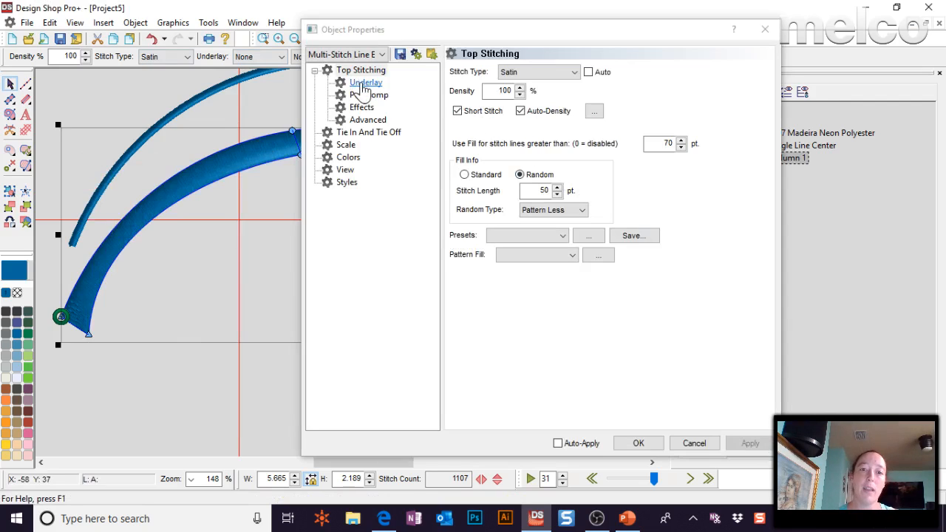
click(520, 72)
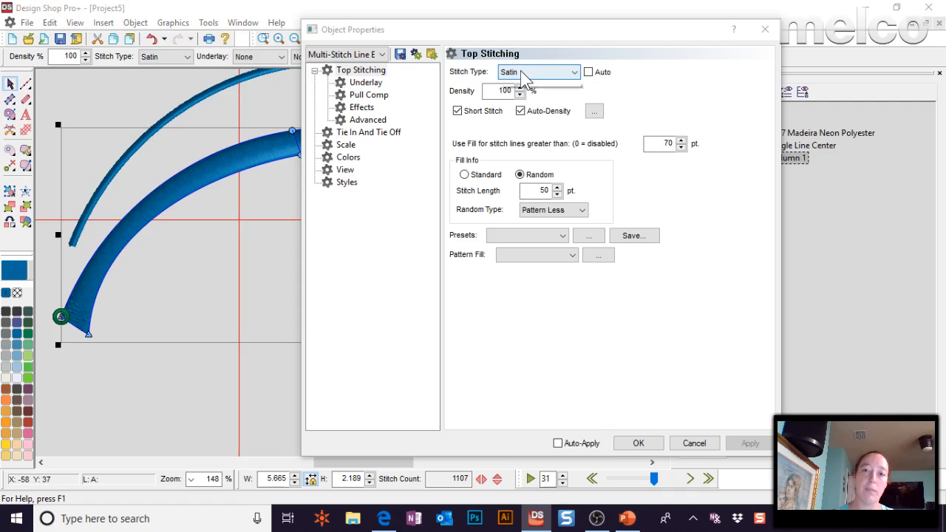
click(520, 72)
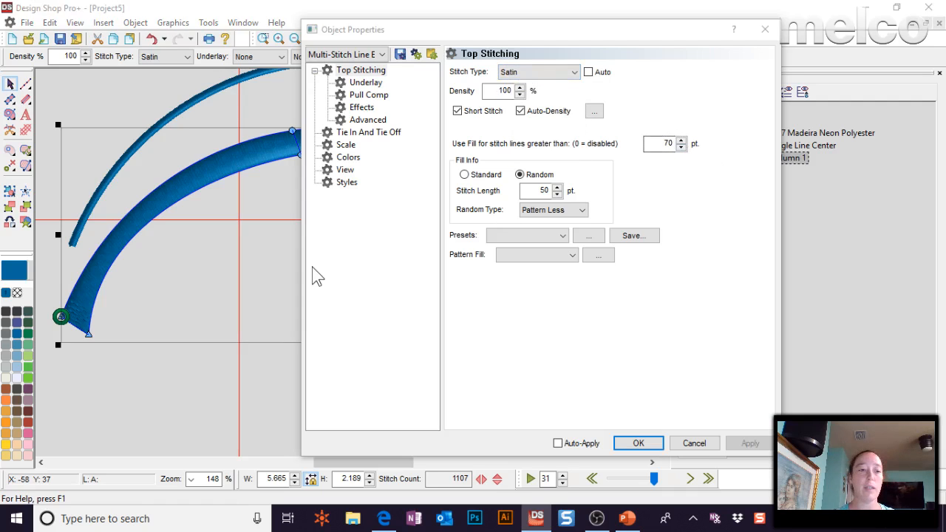
click(278, 38)
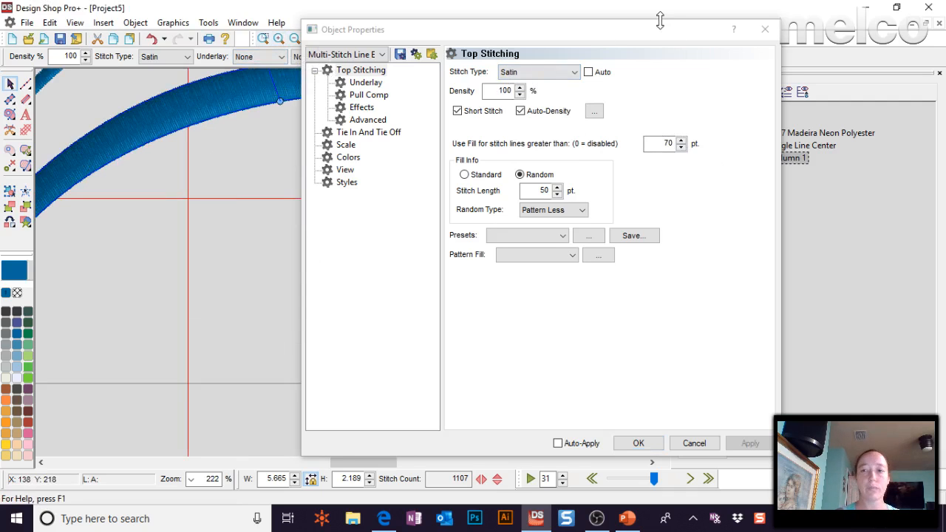
drag(602, 30, 740, 43)
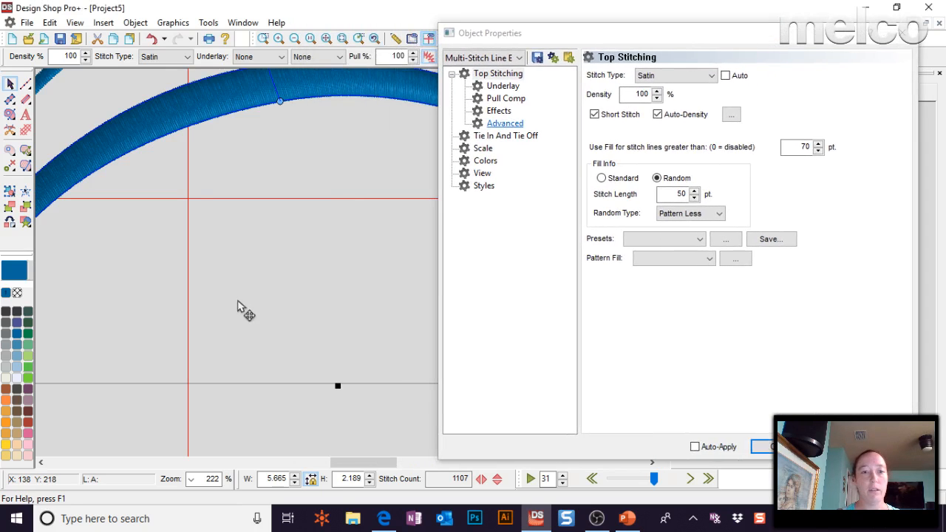
drag(364, 469, 339, 469)
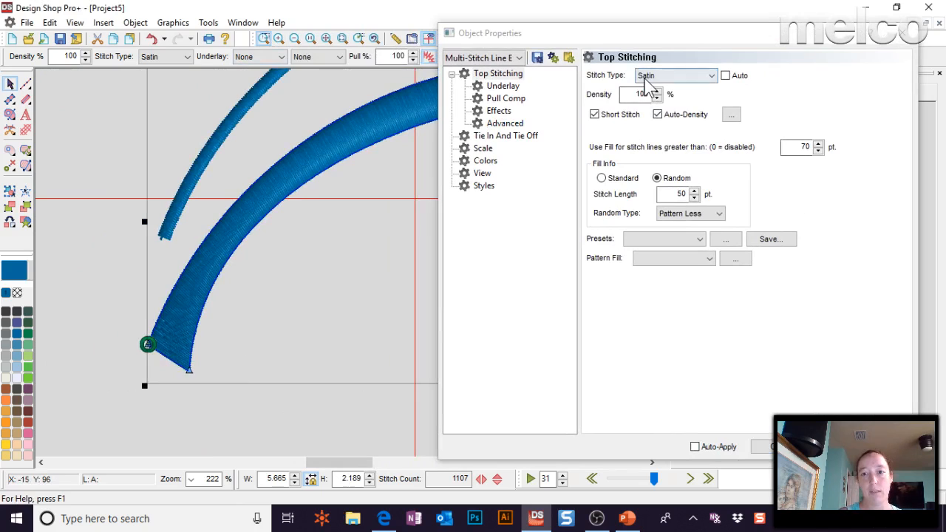
drag(120, 294, 244, 399)
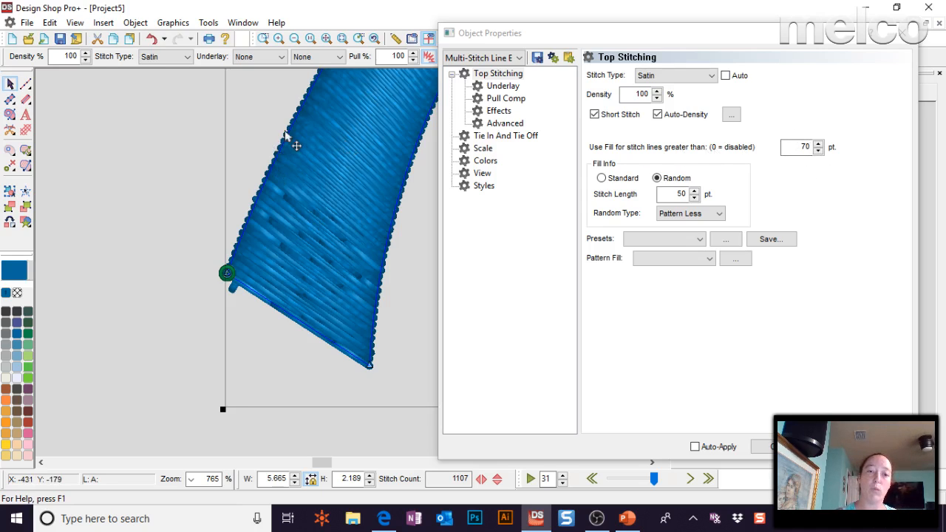
Measure the stitch width at two places near the arch's left end, in the satin part and in the fill part
click(396, 40)
drag(283, 142, 393, 224)
drag(255, 206, 381, 299)
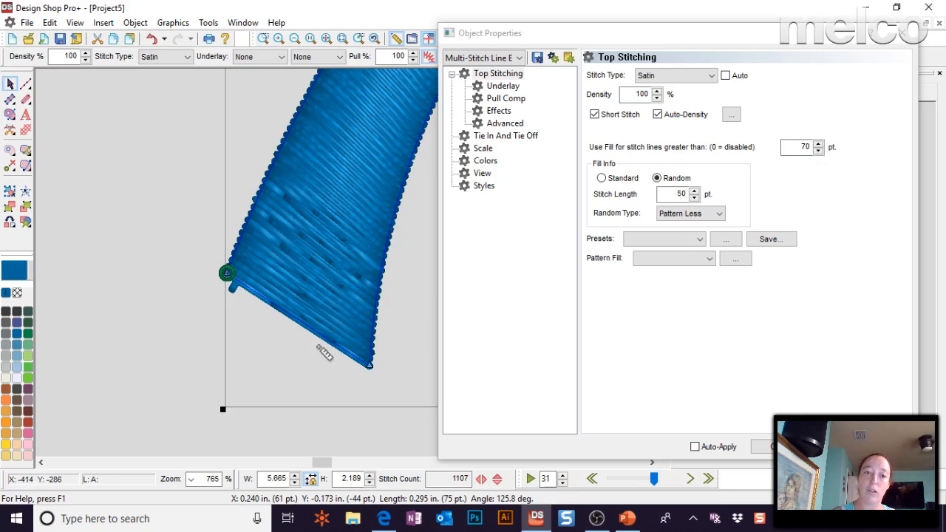
Try 90 pt and 60 pt as the stitch length above which the column arch uses fill
click(802, 147)
double_click(805, 147)
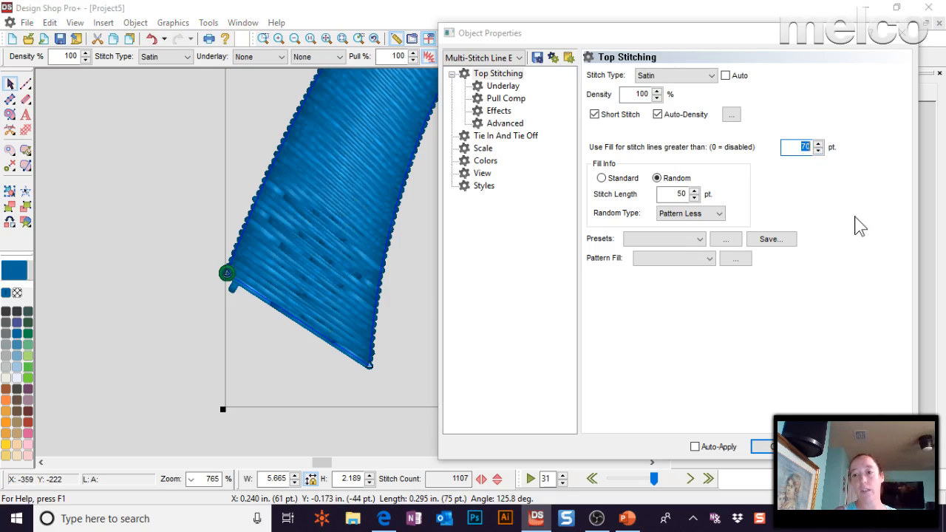
text(90)
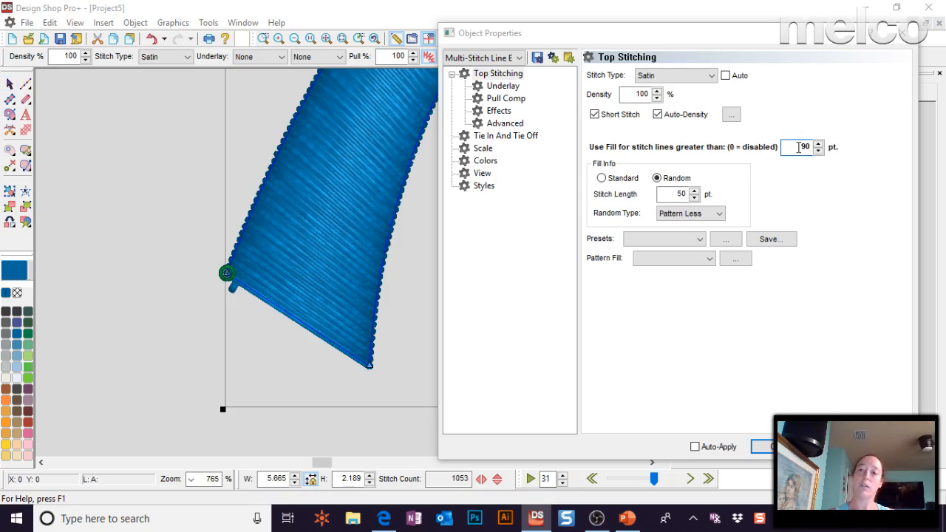
text(60)
key(Return)
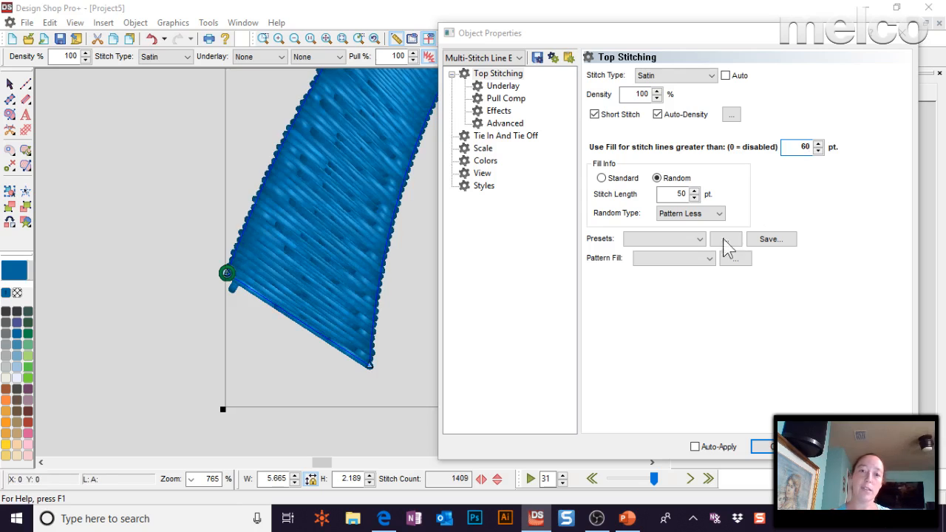
scroll(336, 329, up, 1)
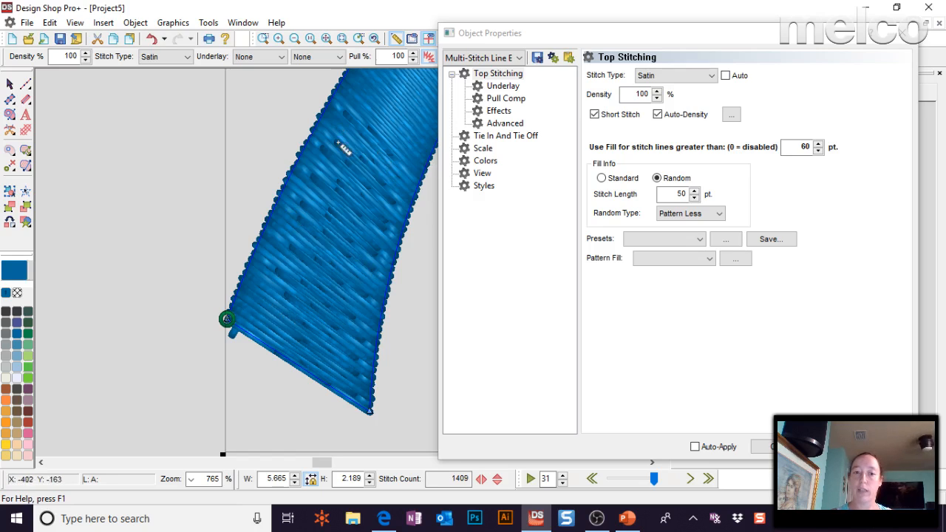
Set the arch to use fill for stitch lines greater than 70 pt and narrow its left end by moving the inner corner point outward
double_click(798, 147)
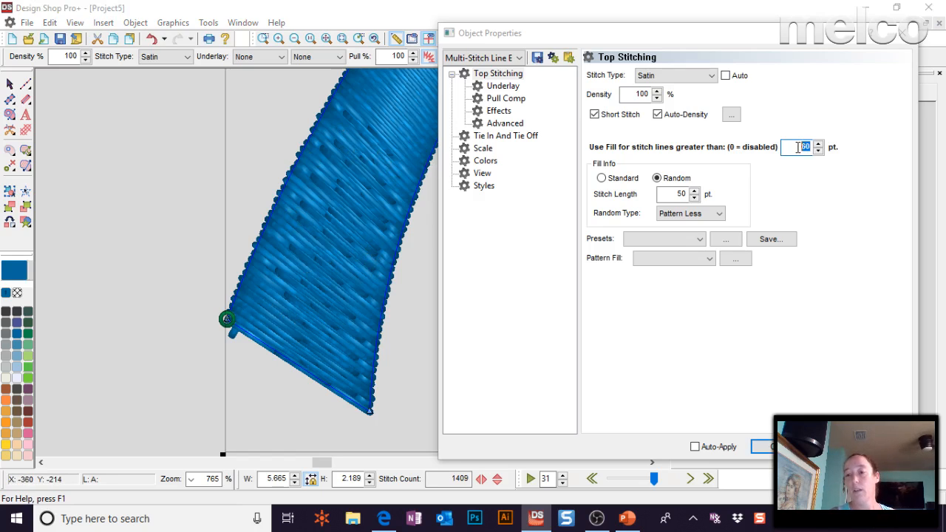
key(Return)
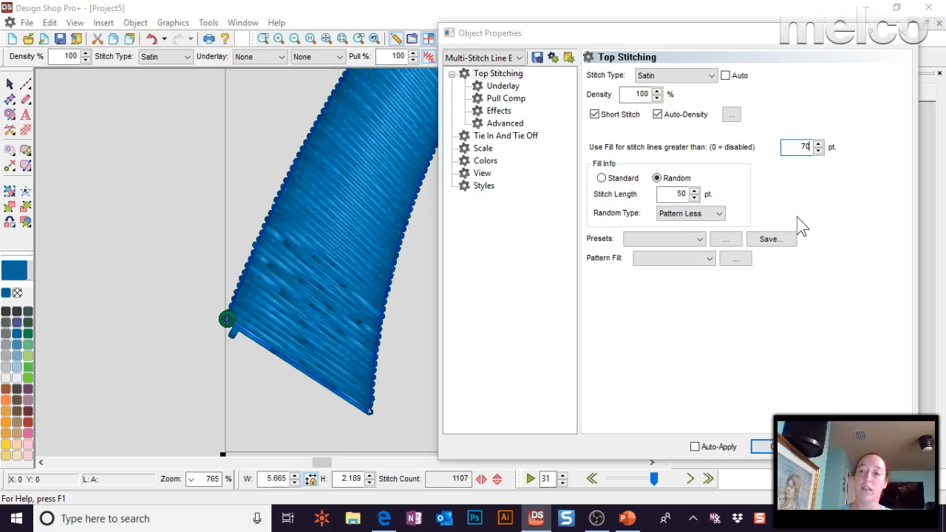
double_click(805, 147)
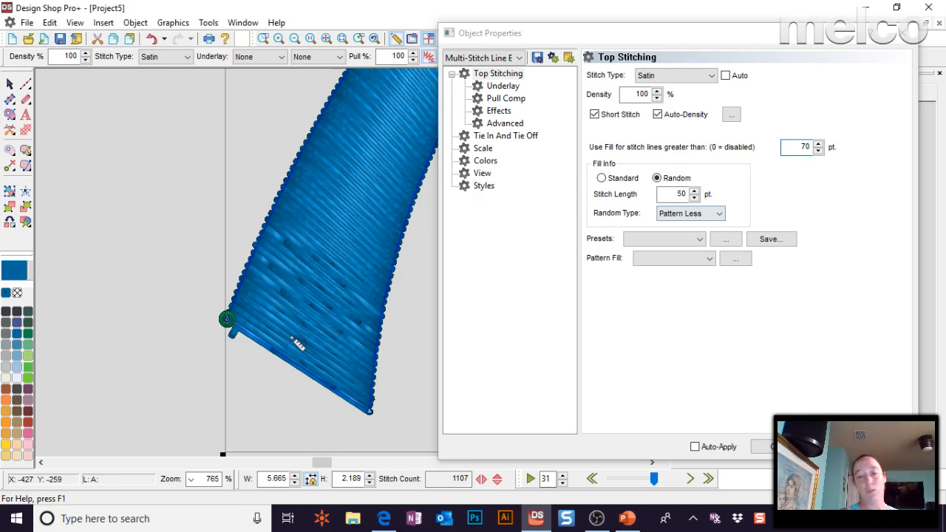
click(10, 85)
drag(370, 413, 362, 404)
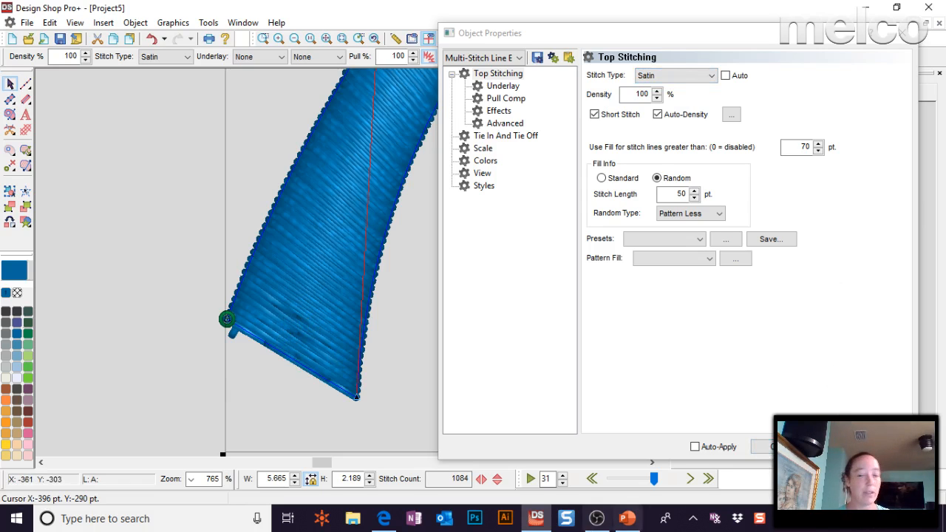
Switch to PowerPoint and color the arch satin stitch question and the alphabet editor question red on slide 4
click(626, 518)
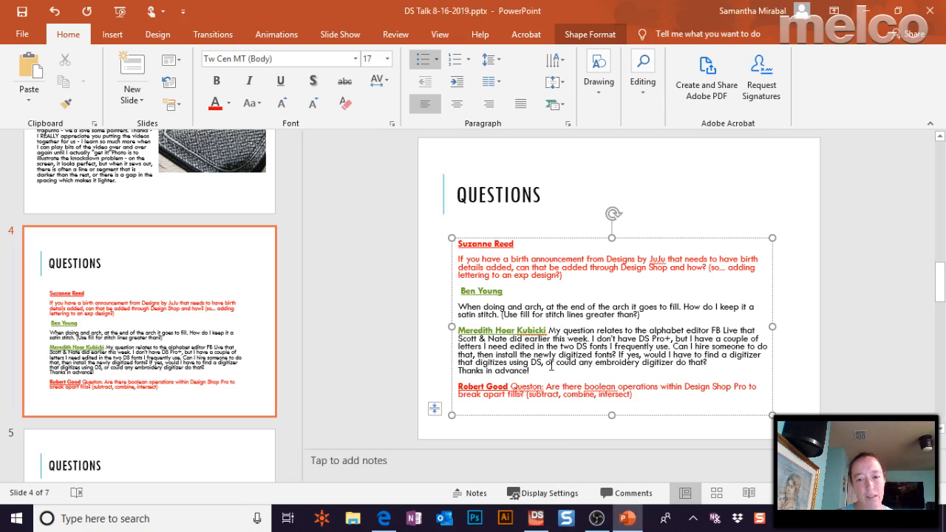
drag(711, 320, 449, 290)
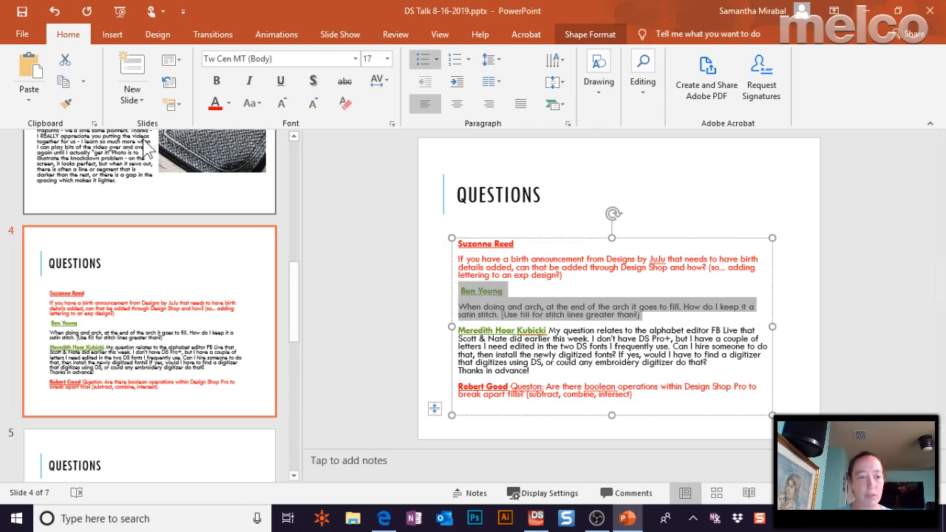
click(215, 104)
click(735, 372)
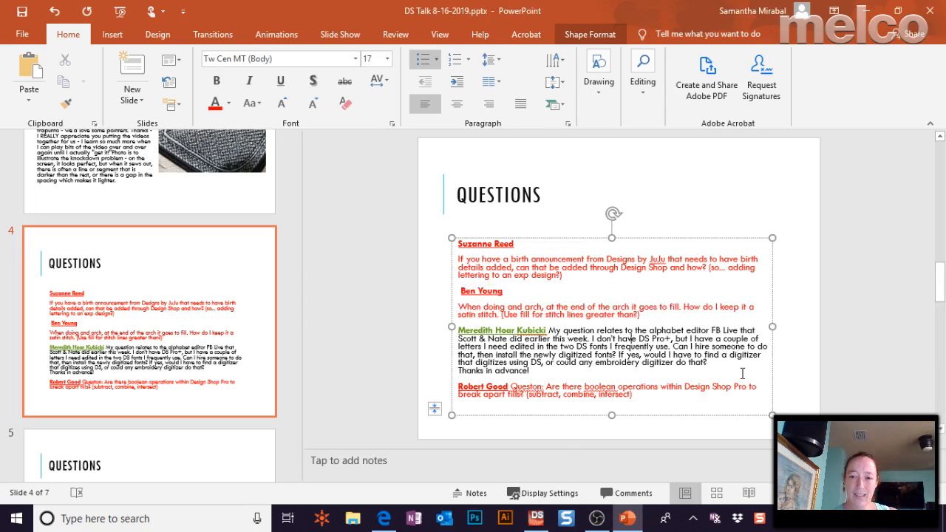
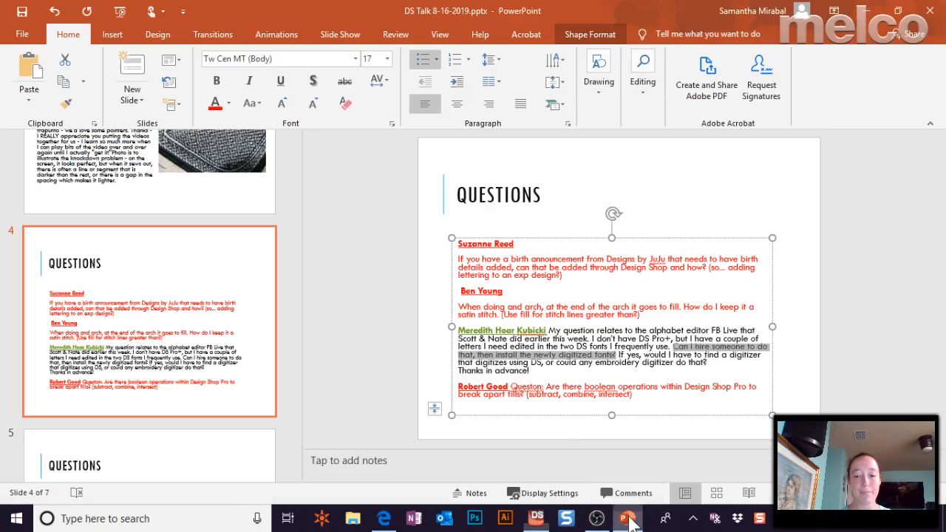
drag(576, 369, 471, 327)
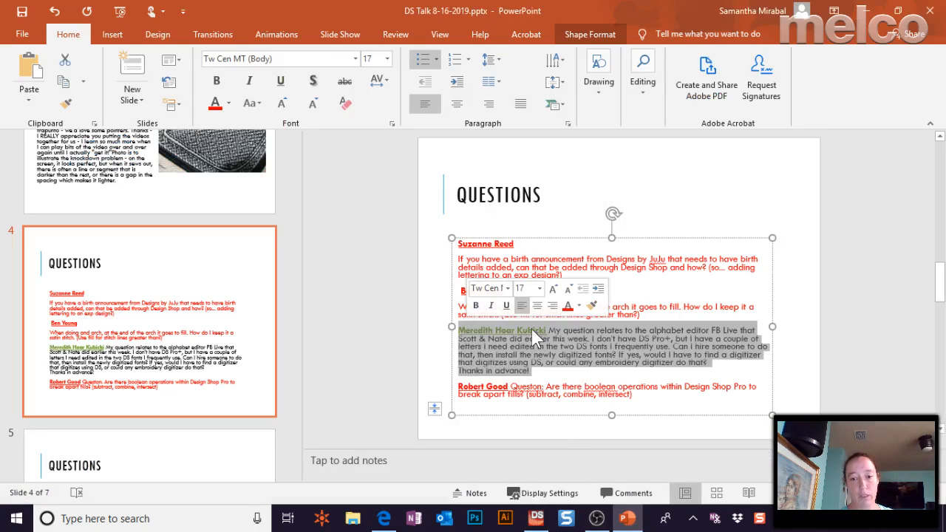
click(167, 384)
Open question slide 5 and remove the leading space and the trailing comma from the "Photo Fill" line
scroll(167, 383, up, 6)
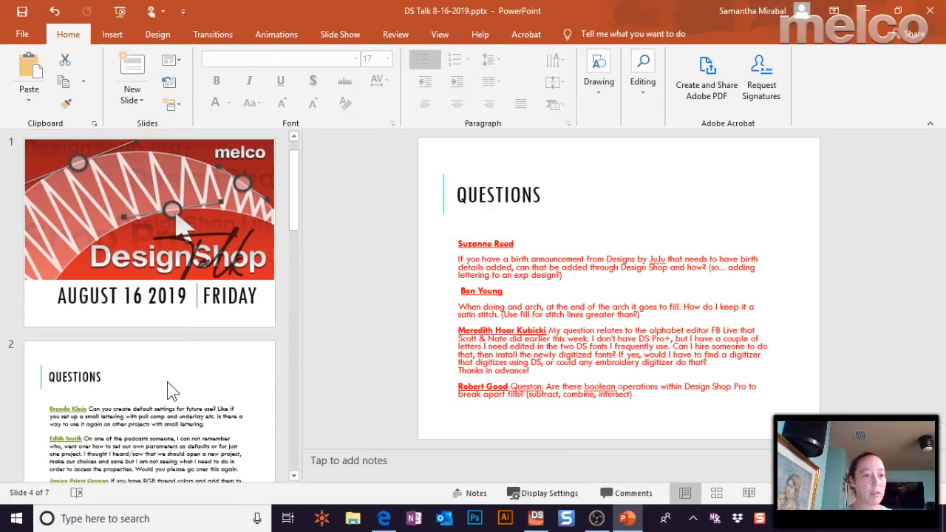
click(166, 384)
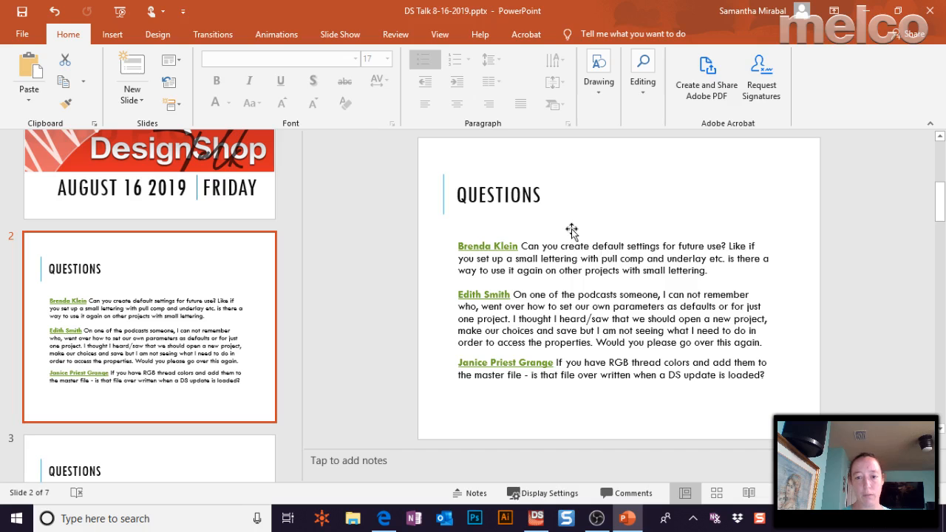
scroll(94, 320, down, 10)
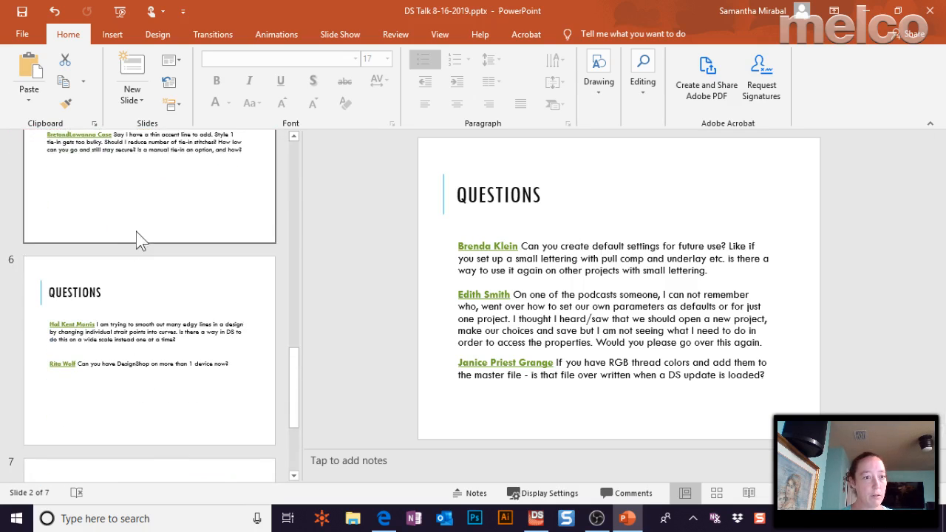
scroll(135, 238, up, 2)
click(180, 328)
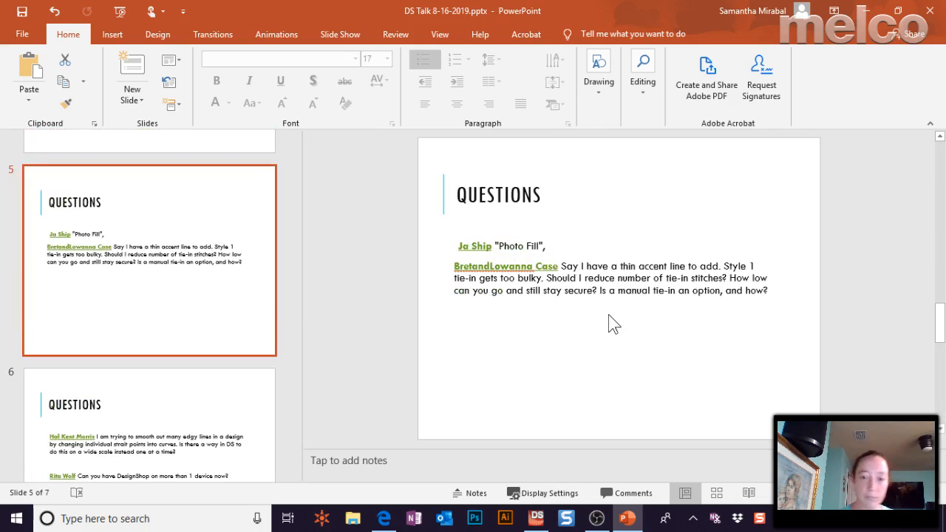
click(454, 248)
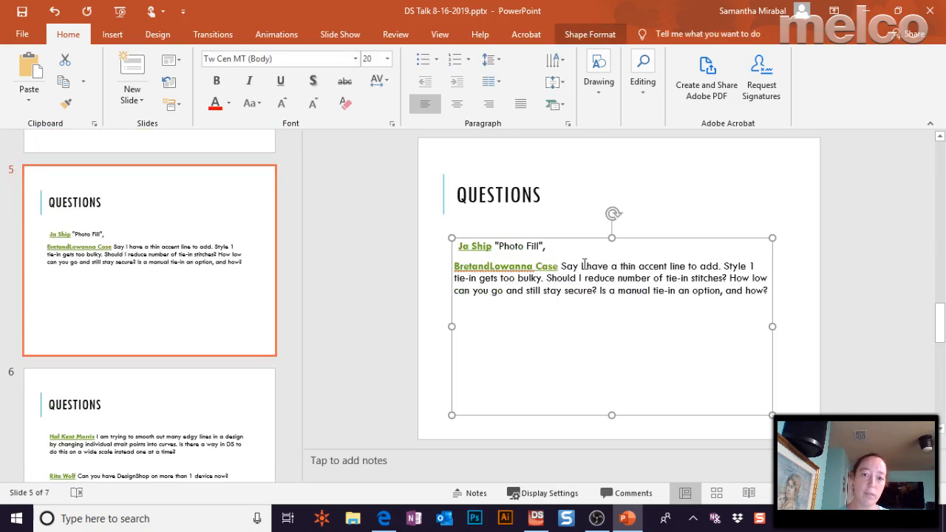
click(545, 246)
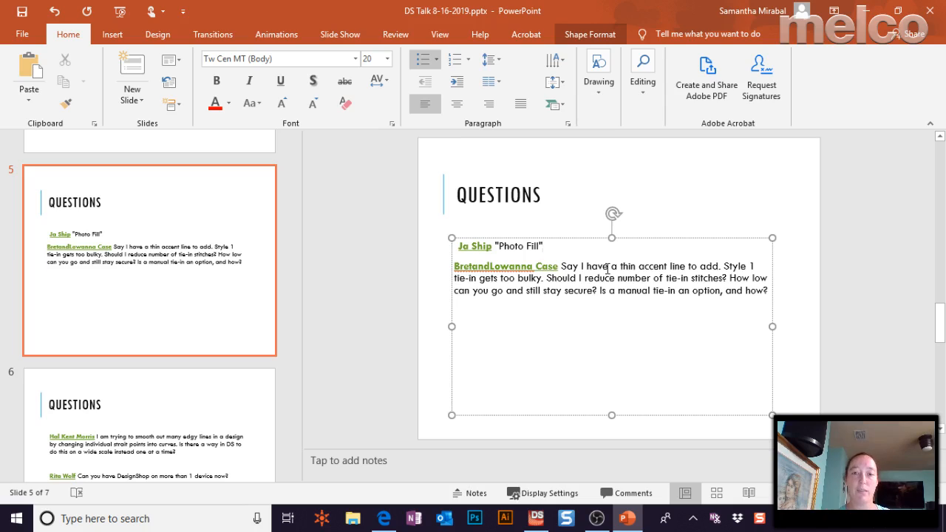
click(458, 246)
key(BackSpace)
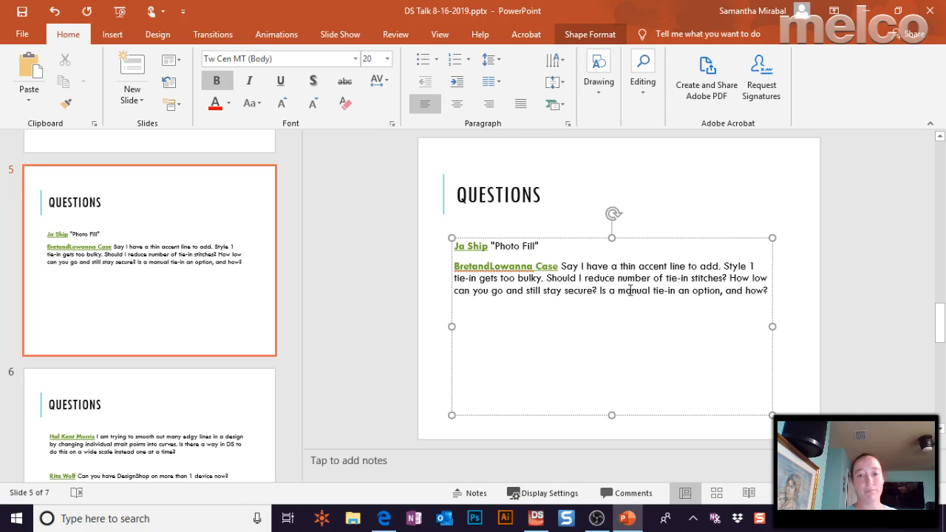
click(605, 249)
drag(575, 244, 458, 244)
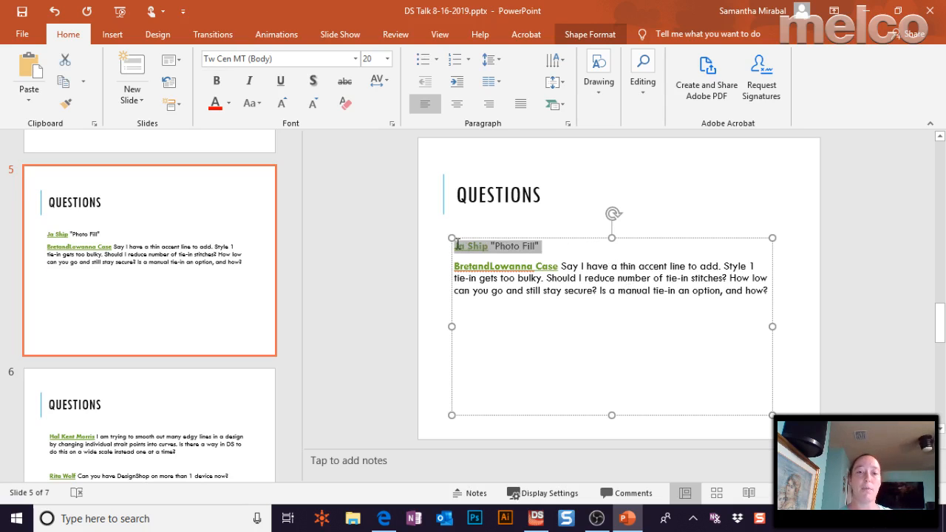
click(656, 280)
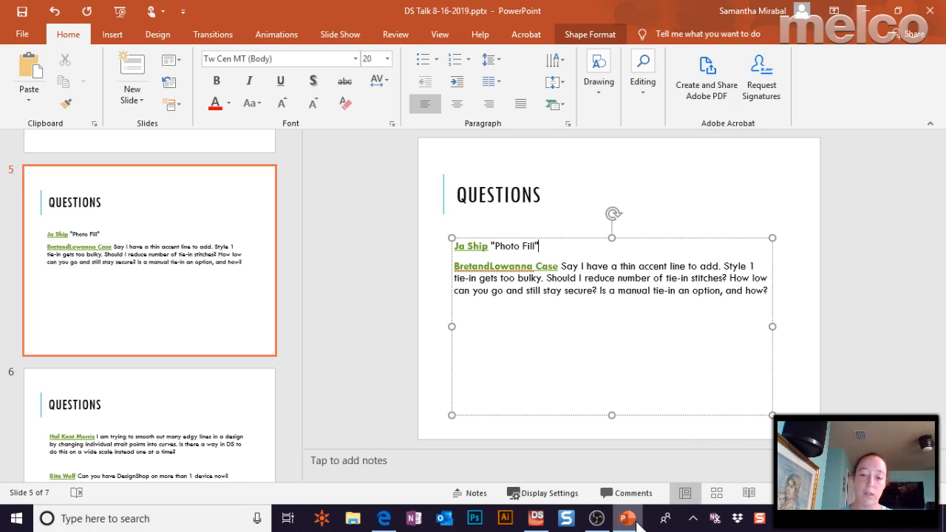
Switch to Design Shop Pro+ and digitize a five-point crossed Manual Stitch, about 0.20 wide and 0.05 high, above the arches
click(535, 518)
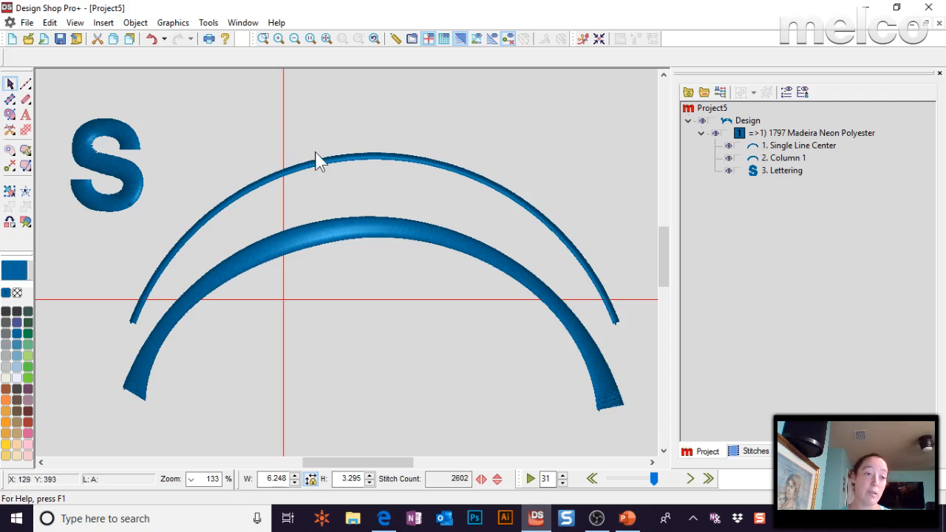
click(26, 88)
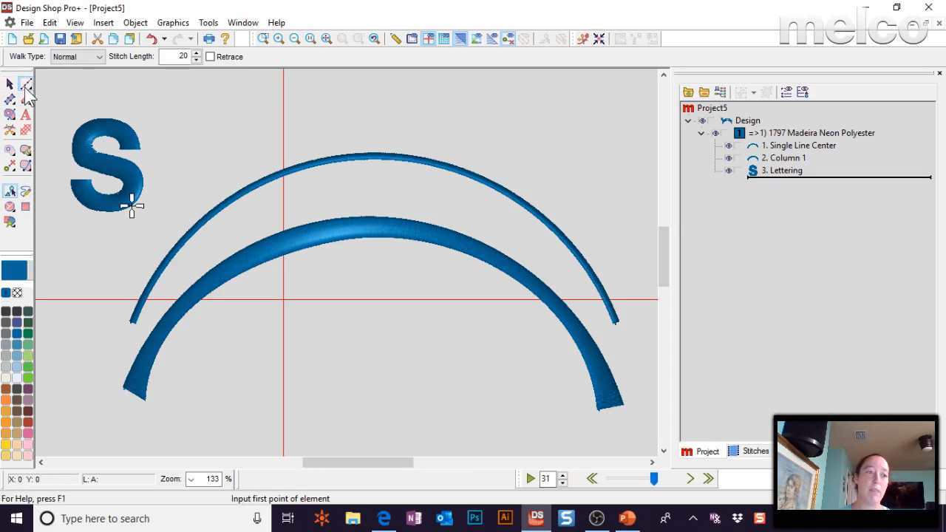
click(27, 88)
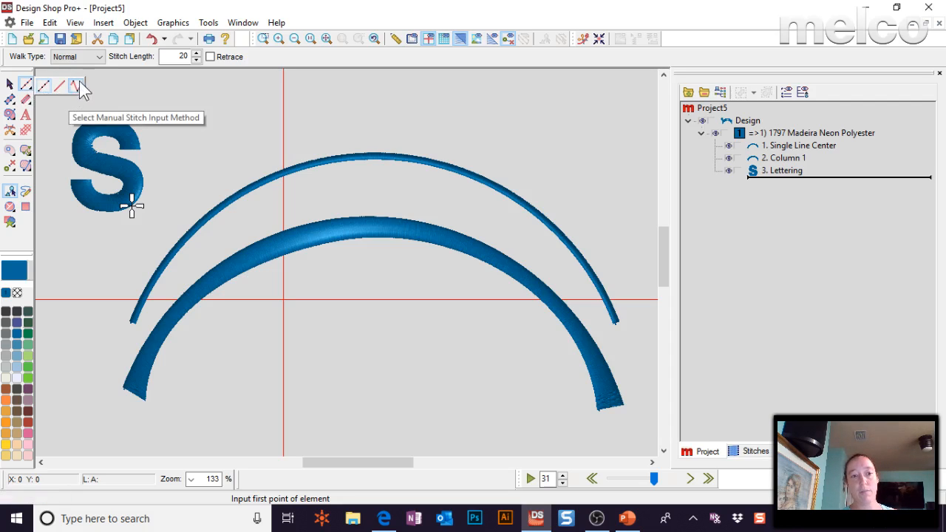
click(79, 85)
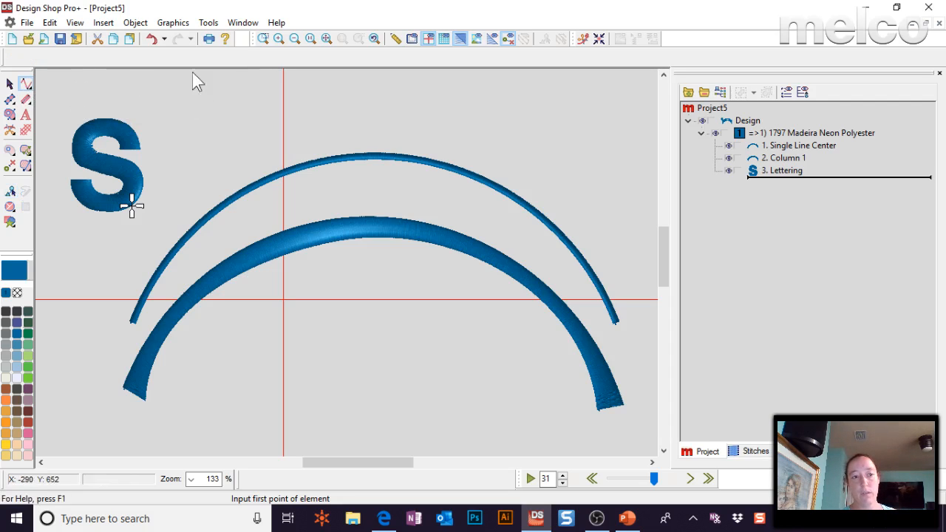
click(264, 38)
drag(259, 99, 331, 167)
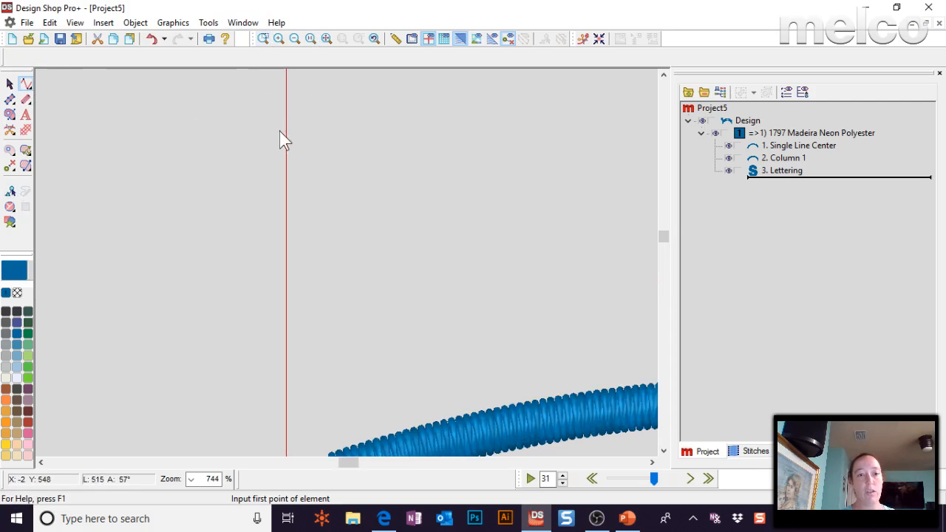
click(395, 138)
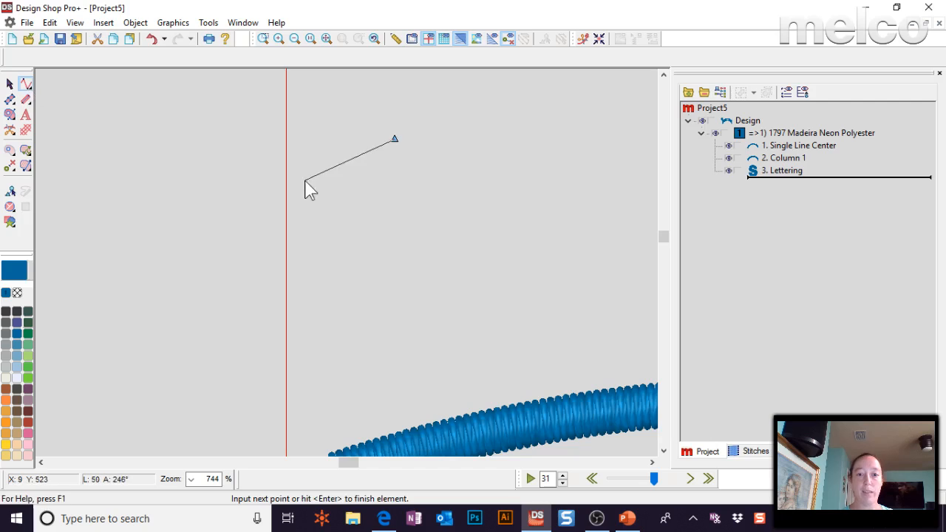
click(299, 139)
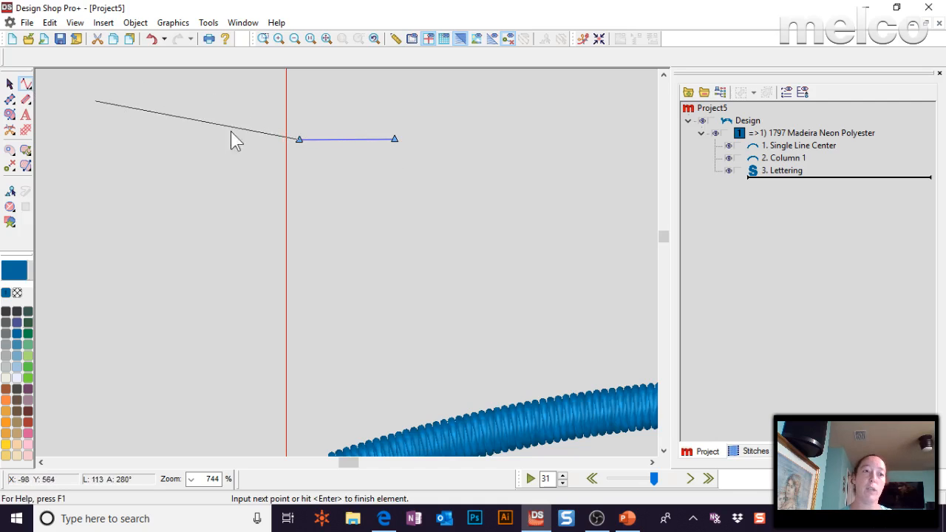
click(392, 162)
click(296, 163)
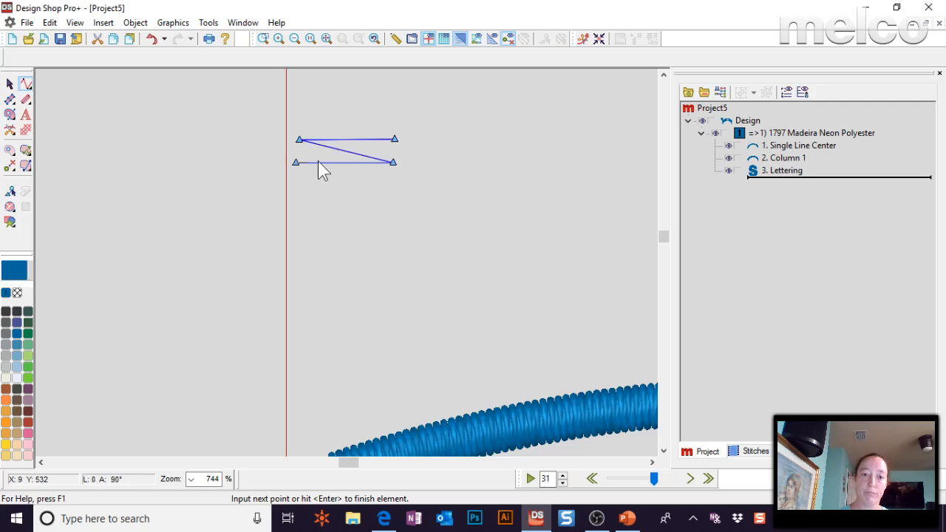
click(394, 139)
key(Return)
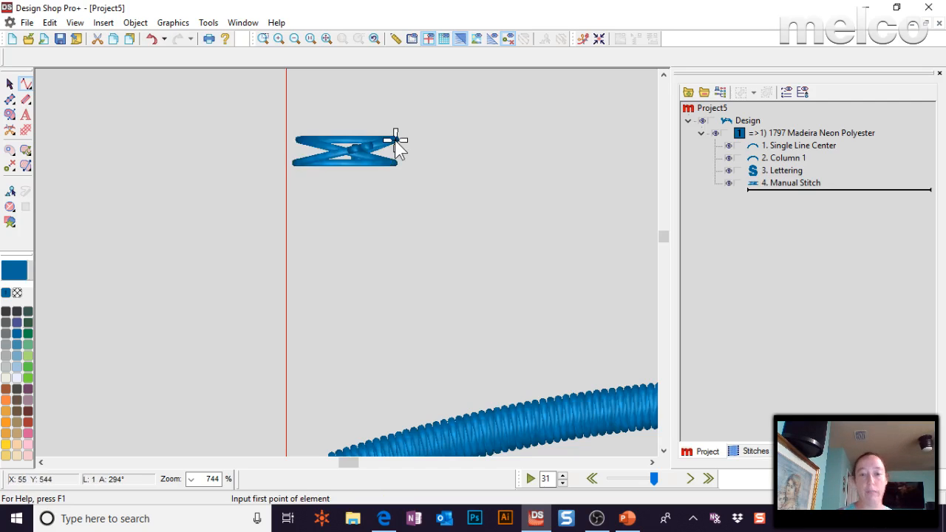
Turn off Tie In, Tie Off and Auto Trim in the manual stitch's object properties
click(805, 178)
click(803, 182)
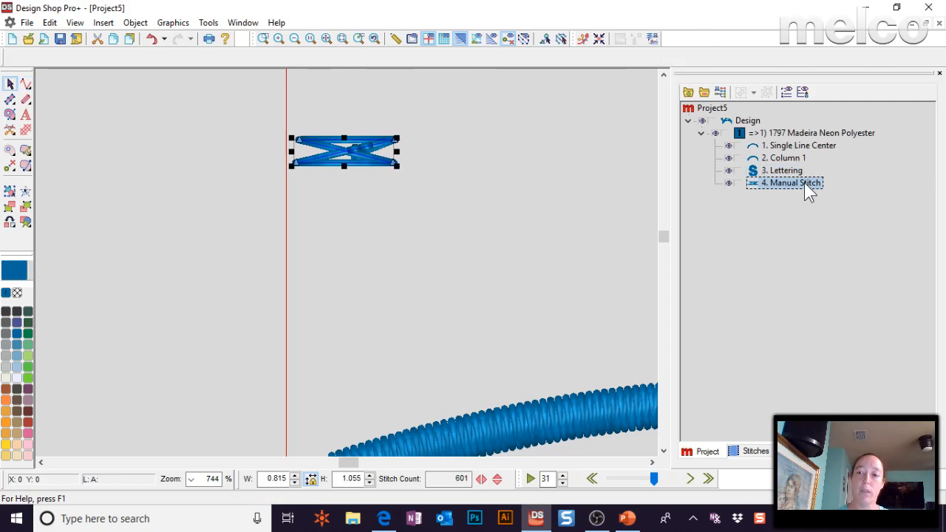
right_click(804, 183)
click(818, 192)
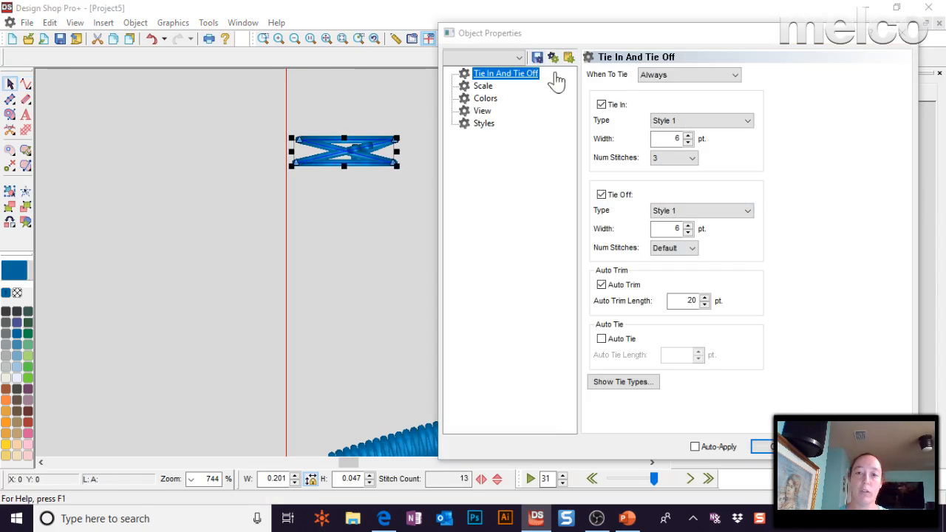
click(683, 75)
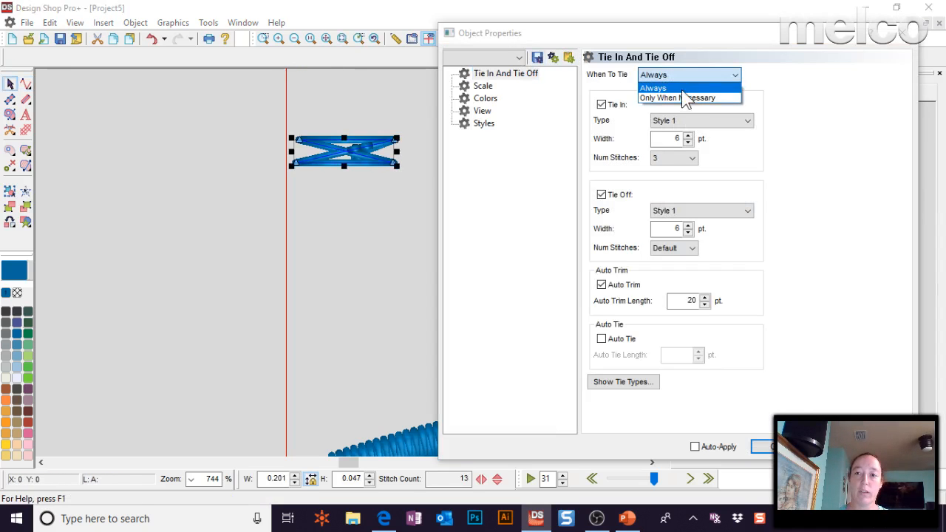
click(612, 103)
click(600, 104)
click(601, 194)
click(612, 287)
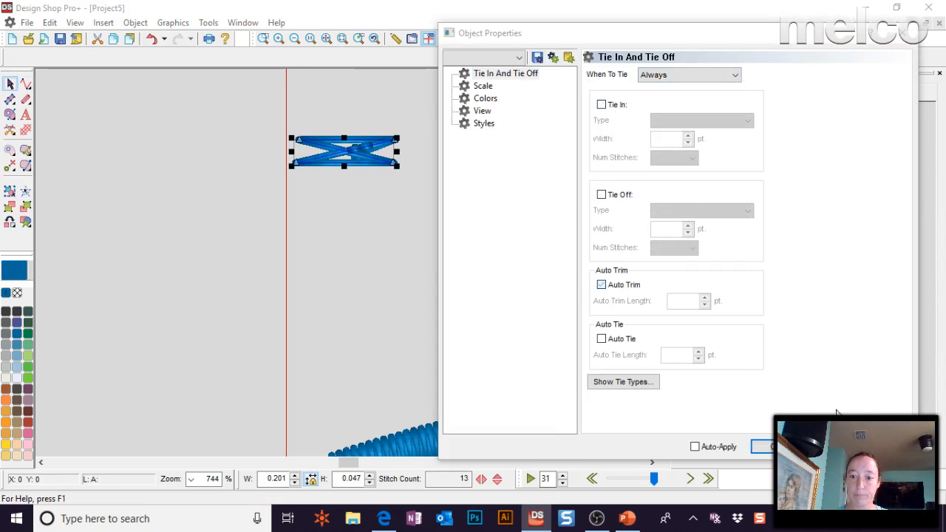
click(765, 446)
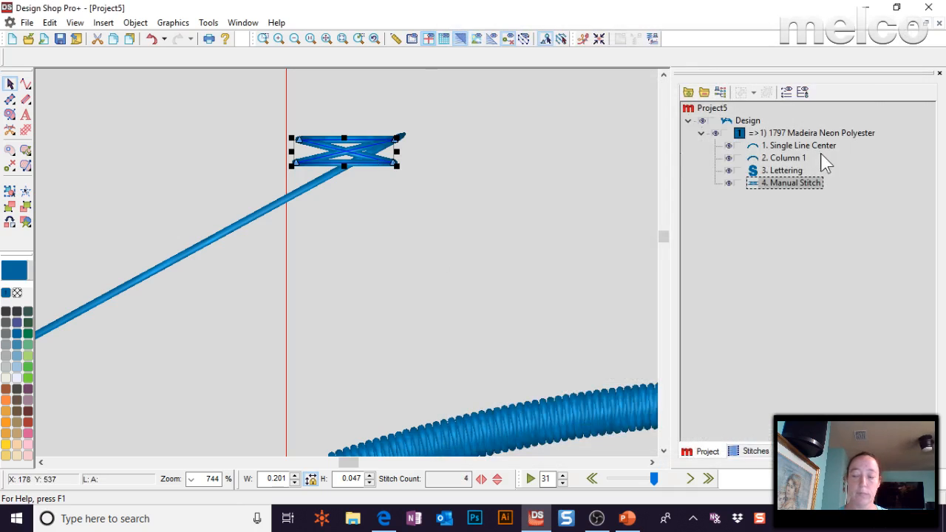
Recolor the manual stitch element to the green thread 1651 Madeira Poly Neon
click(777, 172)
click(776, 183)
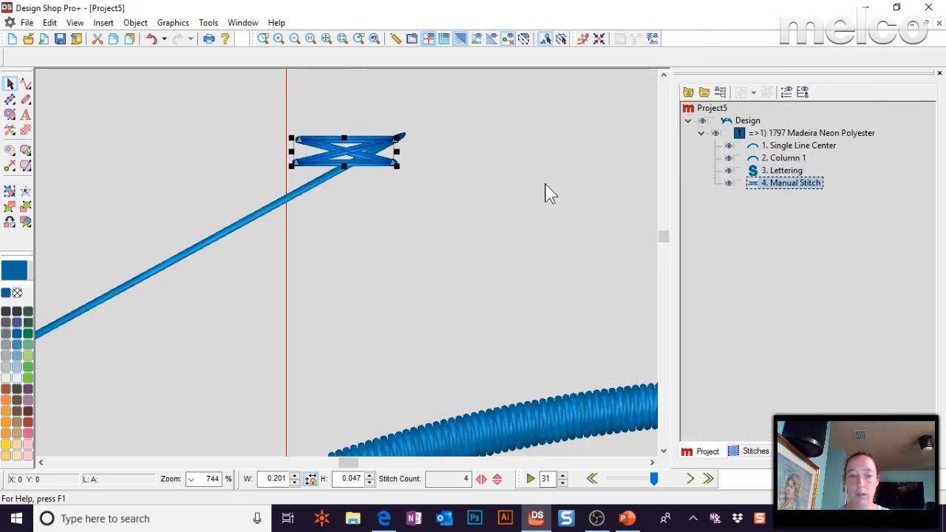
click(27, 334)
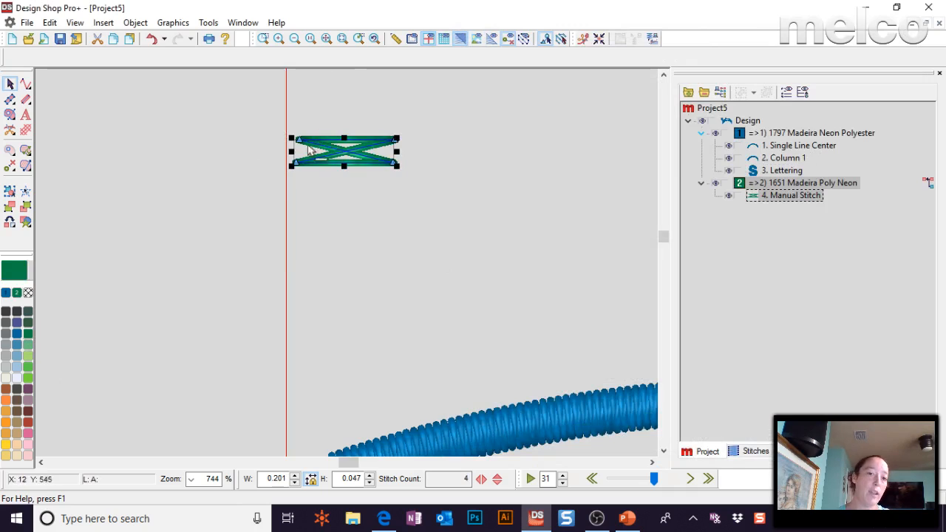
Start saving the manual stitch as a custom shape of type Custom Tie, keeping Both and Stitch Direction rotation
right_click(394, 157)
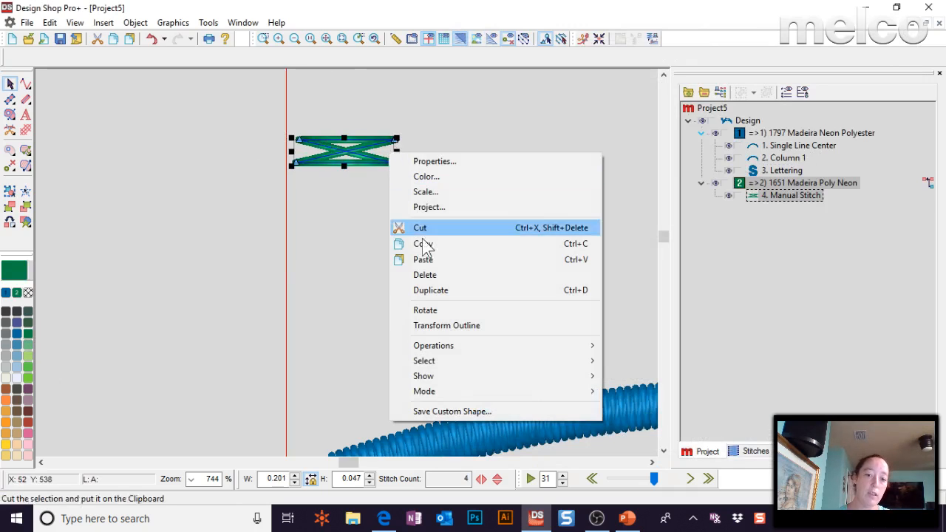
click(461, 412)
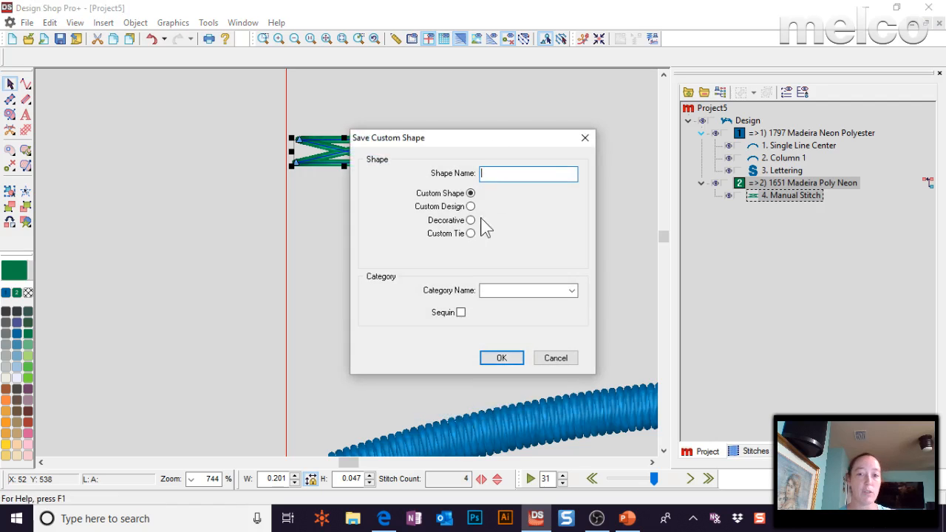
click(468, 234)
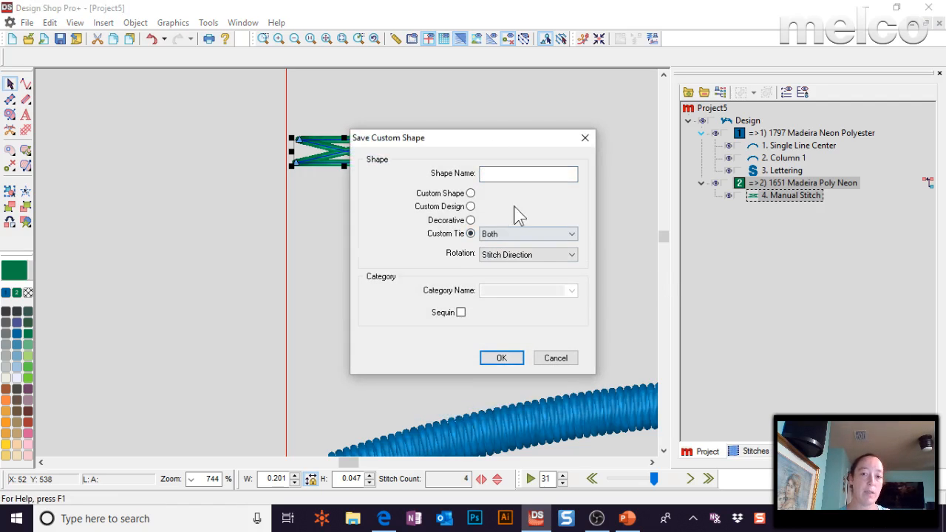
click(525, 174)
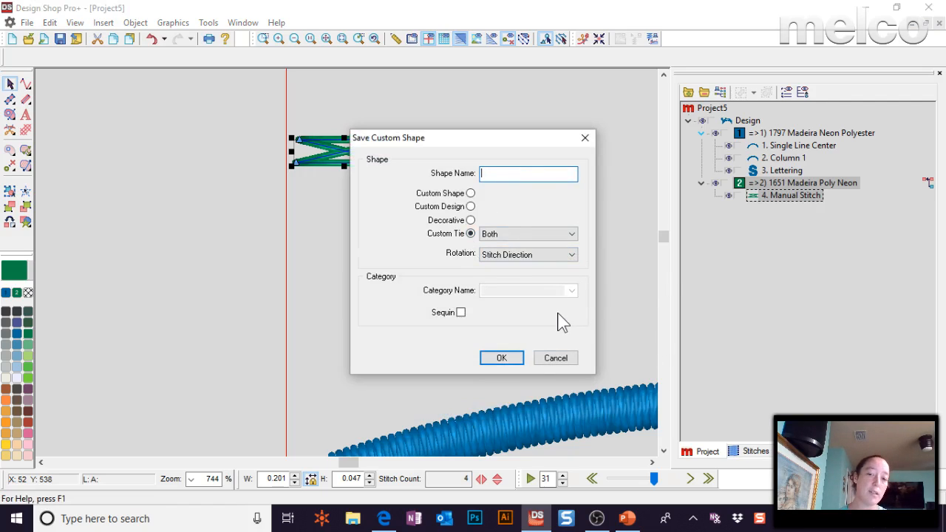
Cancel saving the custom shape and look through the tie-in types offered in the lettering's properties
text(T)
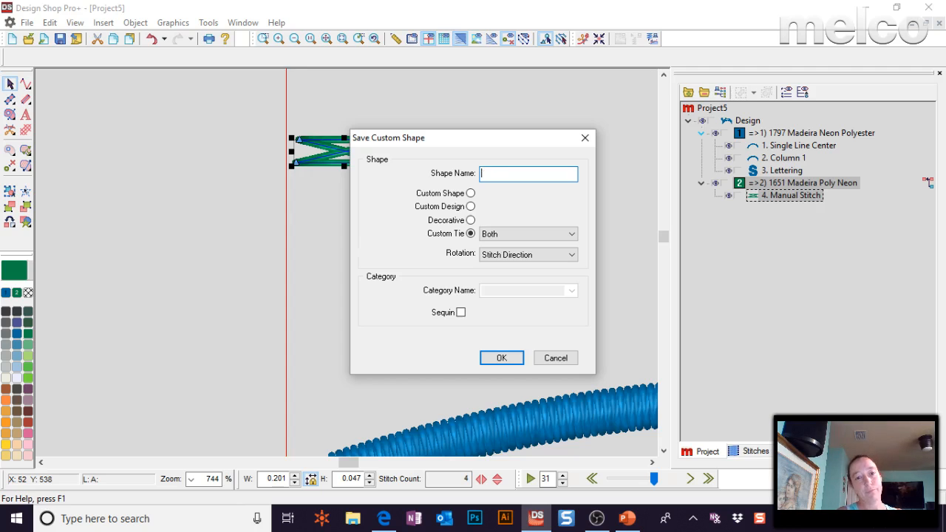
click(556, 358)
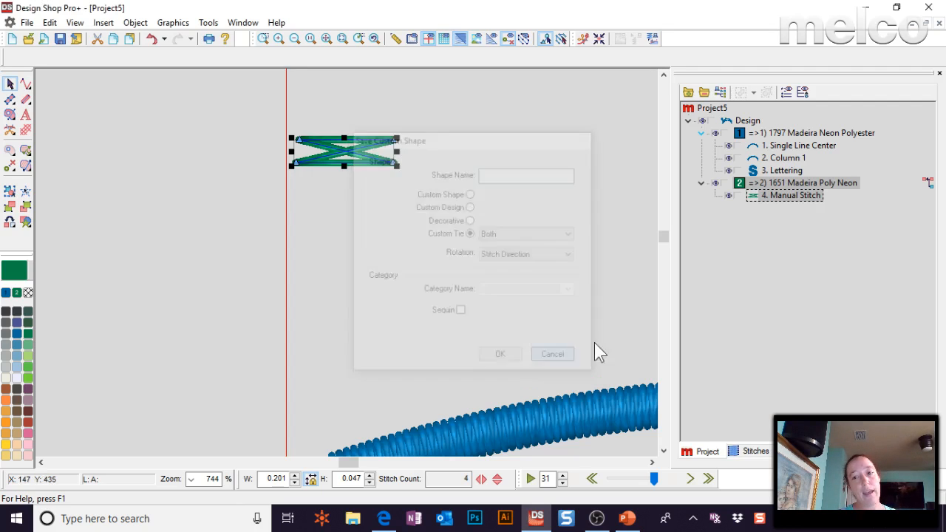
right_click(776, 171)
click(803, 188)
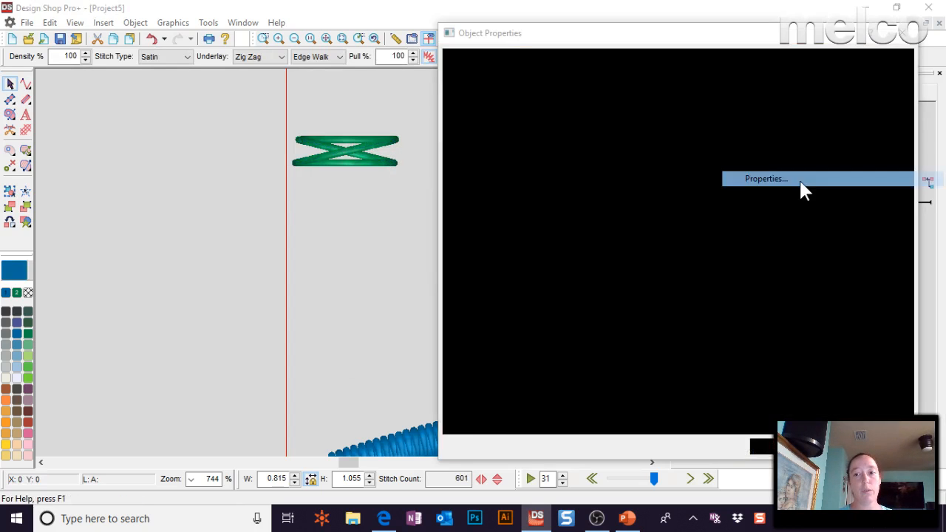
click(514, 213)
click(720, 121)
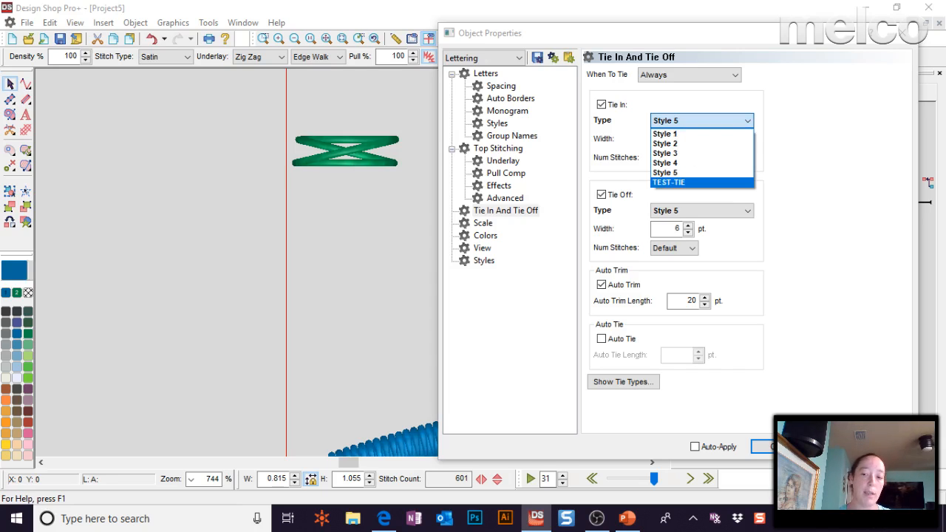
key(Escape)
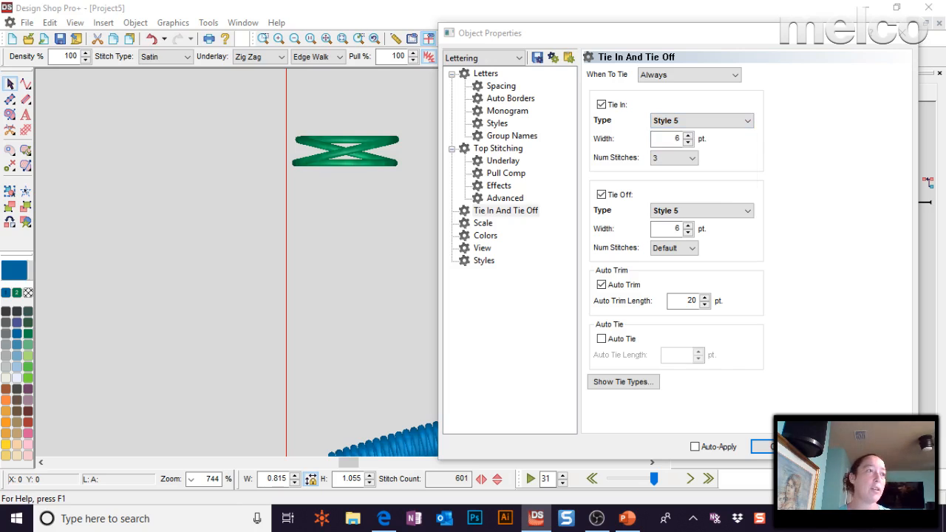
key(Escape)
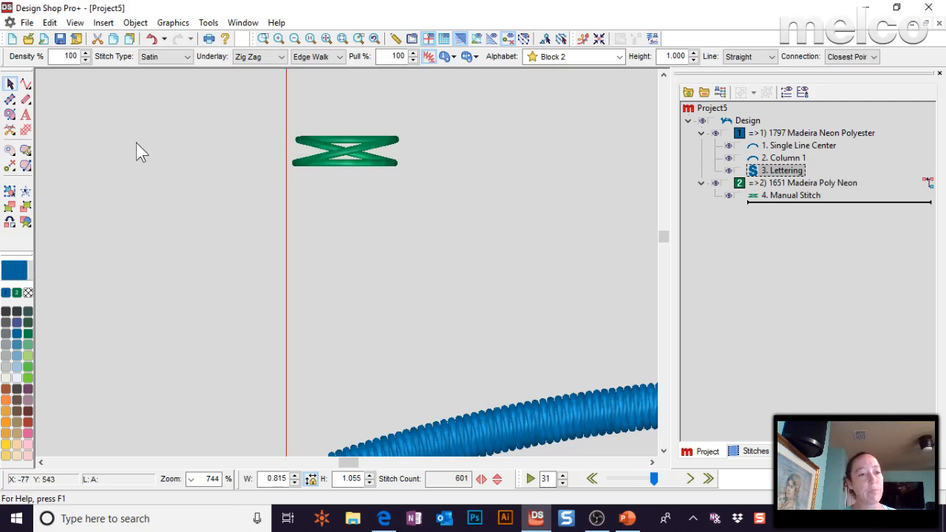
Sketch a short back-and-forth tie of manual stitches below the green manual stitch, sequenced after the lettering, and discard it
click(29, 85)
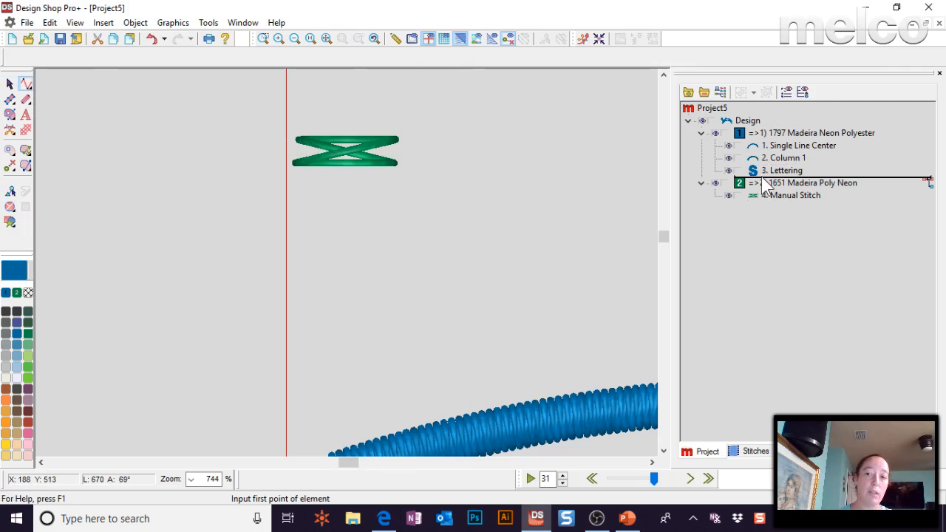
click(779, 171)
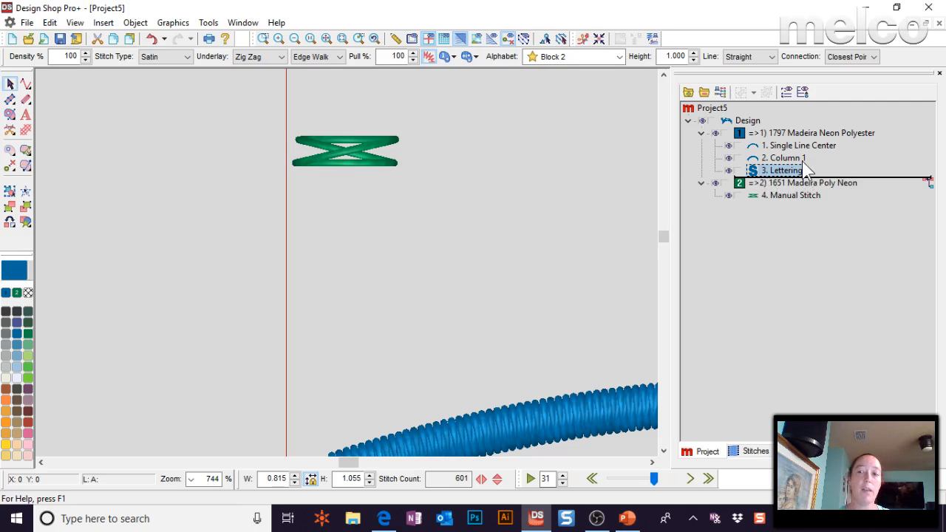
click(26, 85)
click(366, 248)
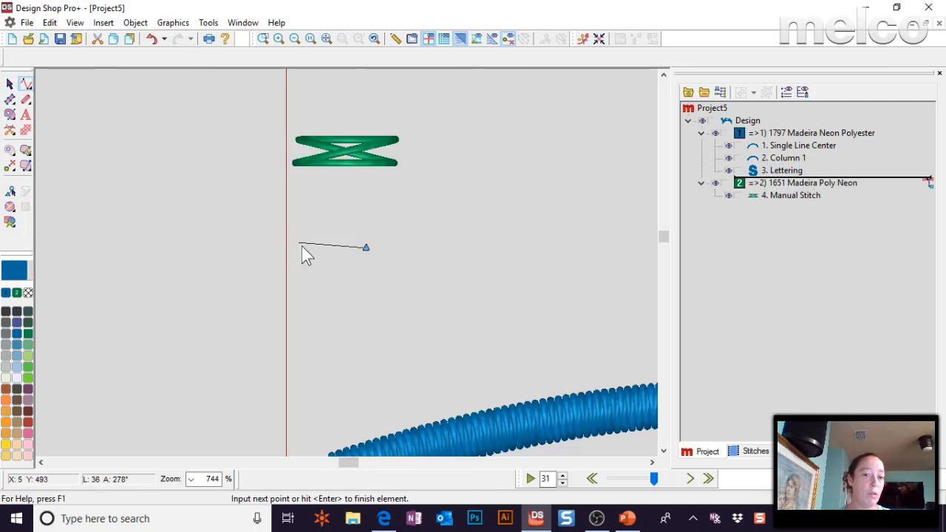
click(305, 249)
click(353, 240)
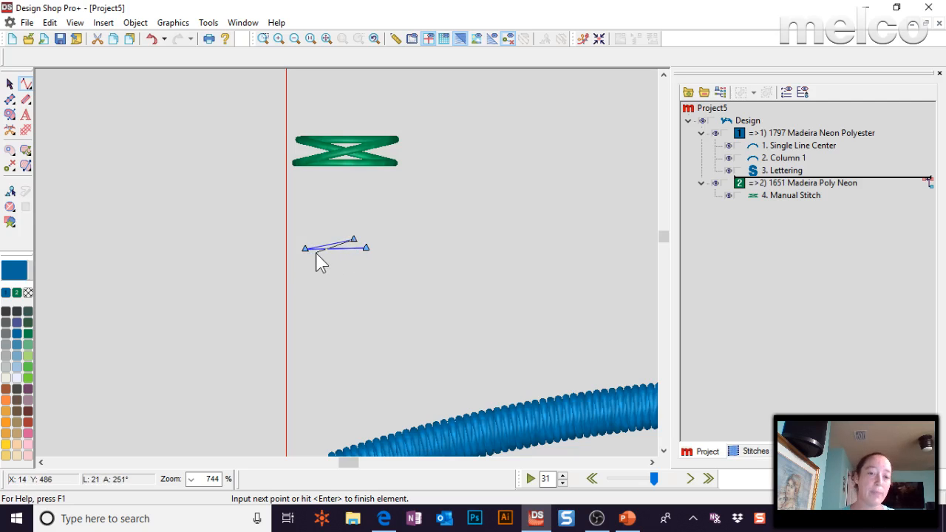
click(316, 252)
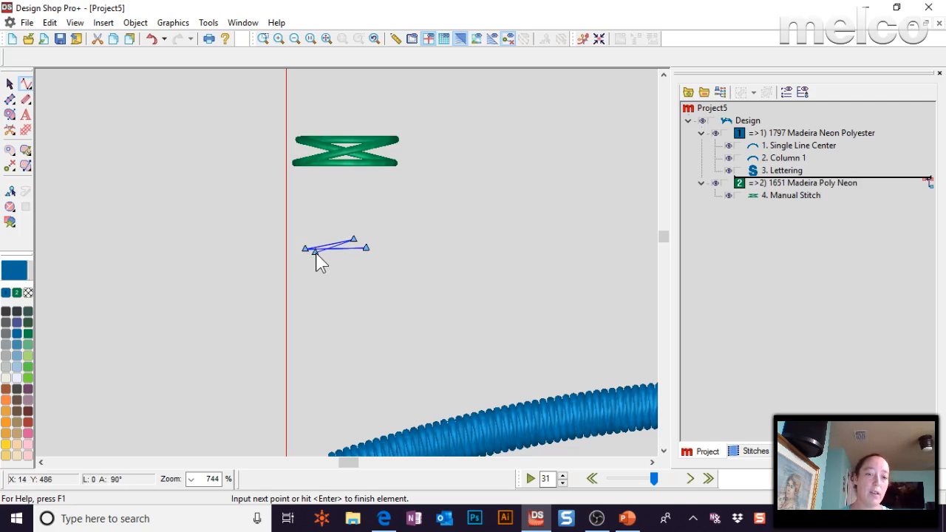
click(367, 248)
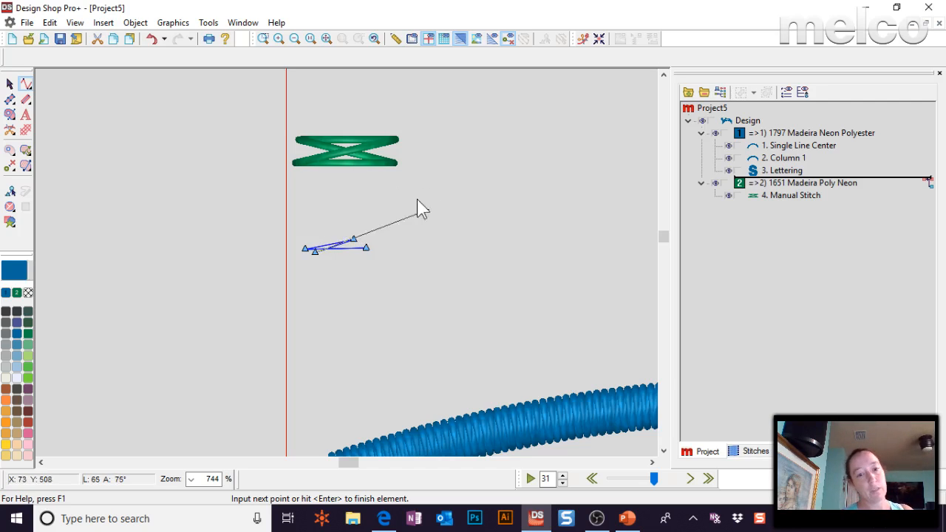
key(Escape)
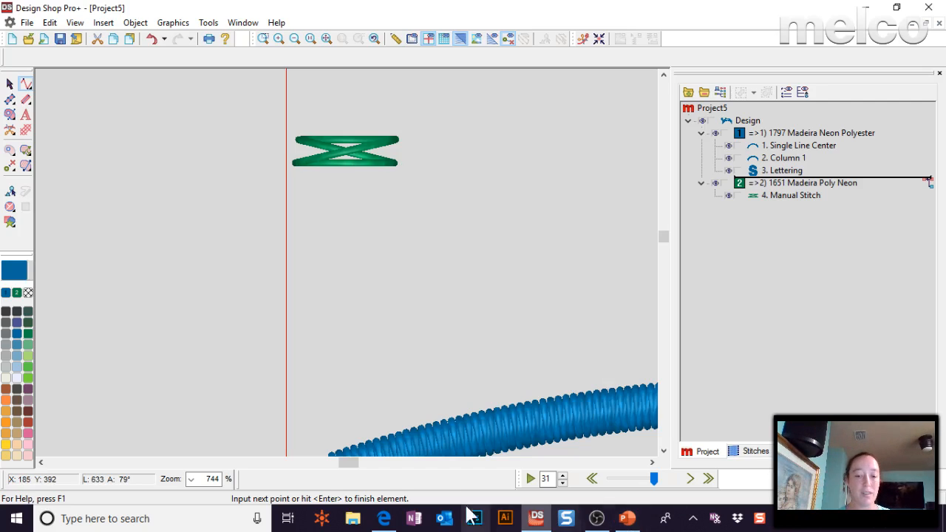
Open the Single Line Center's tie-in and tie-off properties and set the number of tie-in stitches to 3
scroll(465, 279, down, 1)
scroll(464, 272, down, 1)
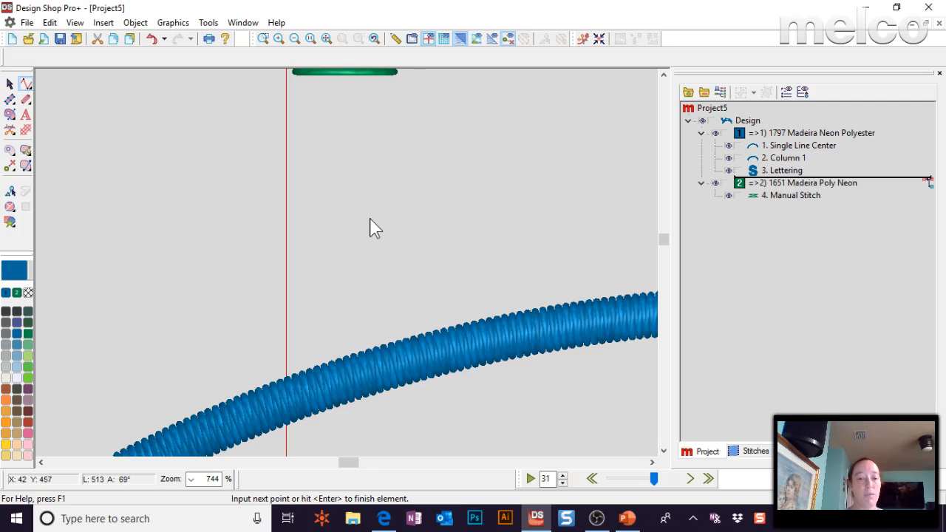
key(Return)
double_click(787, 145)
click(504, 161)
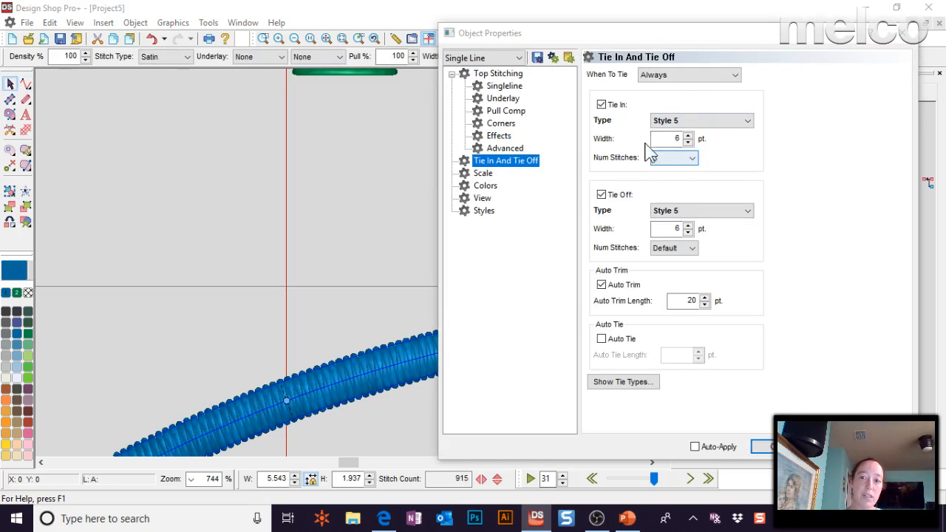
text(3)
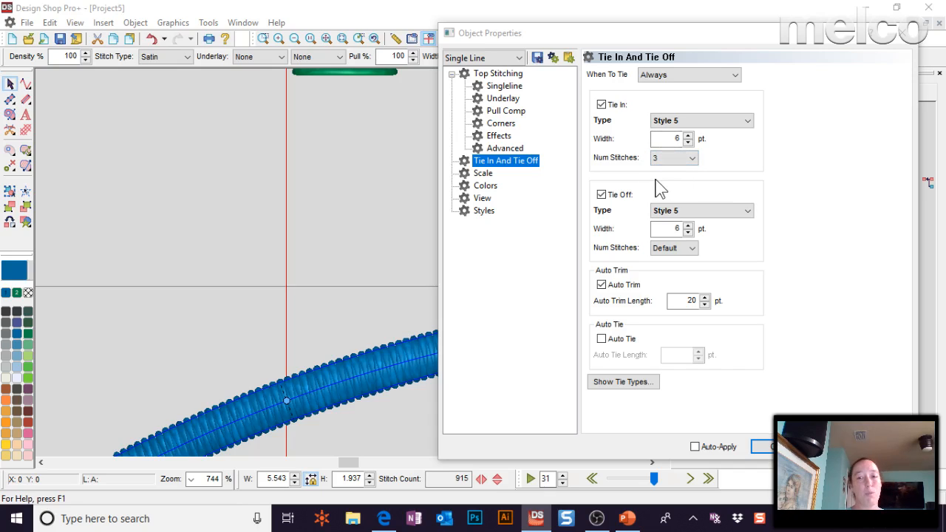
click(671, 158)
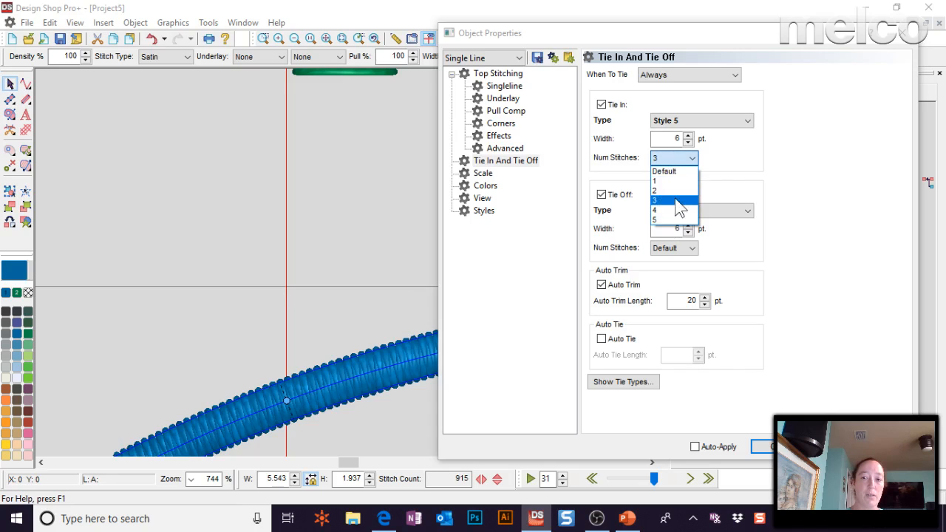
click(784, 205)
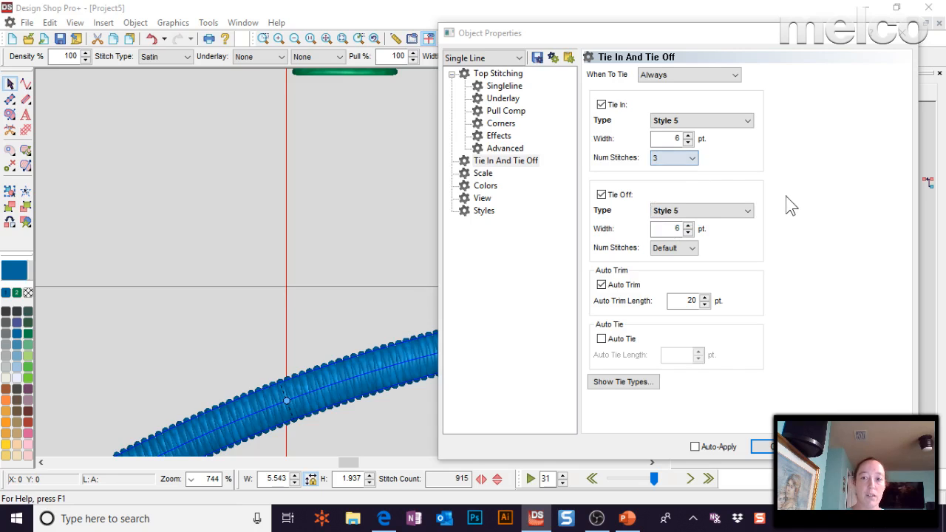
Set the single line's tie-in type to Style 1, keeping 3 as the number of stitches
click(680, 121)
click(680, 131)
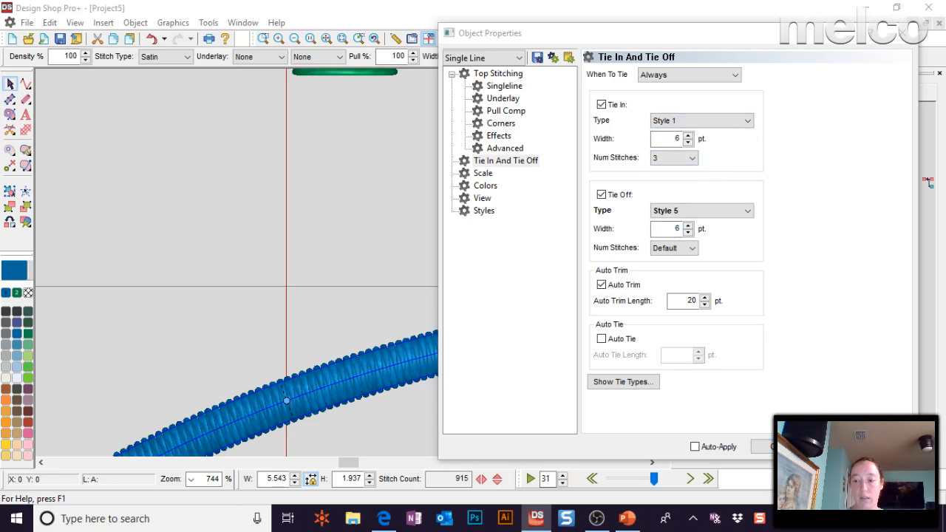
click(686, 159)
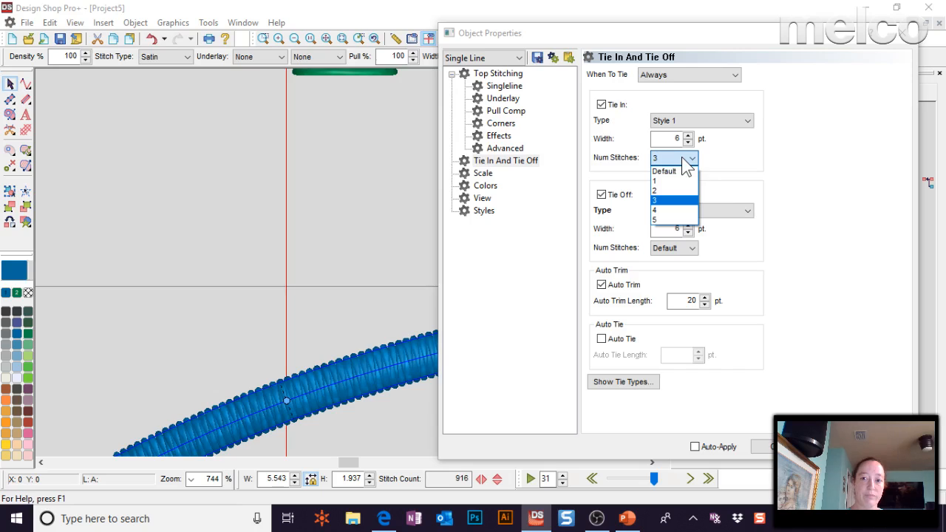
click(686, 162)
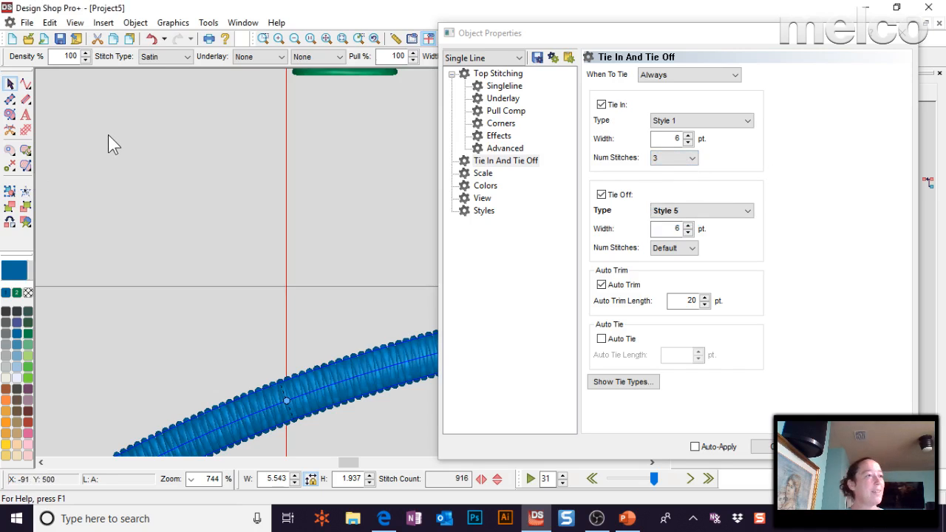
Switch to PowerPoint and go to slide 6 to read the questions about smoothing edgy lines and multiple devices
click(627, 518)
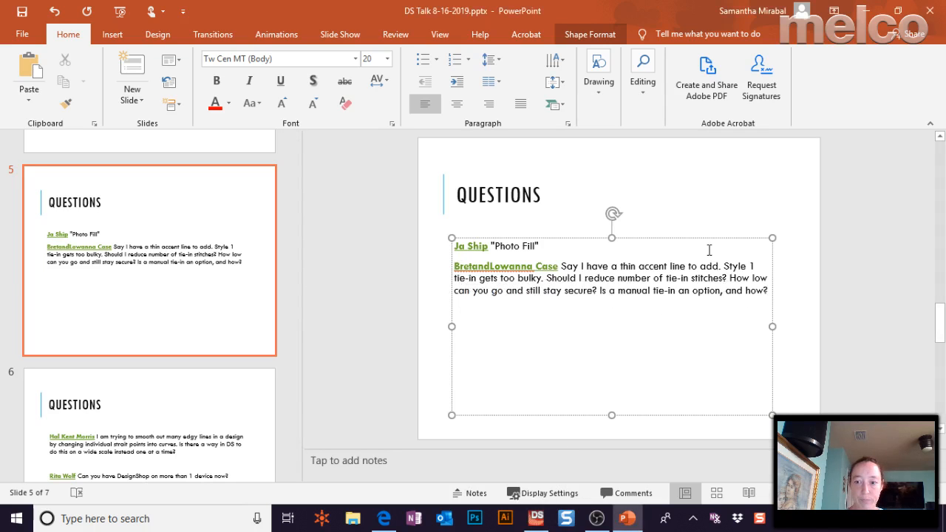
click(201, 394)
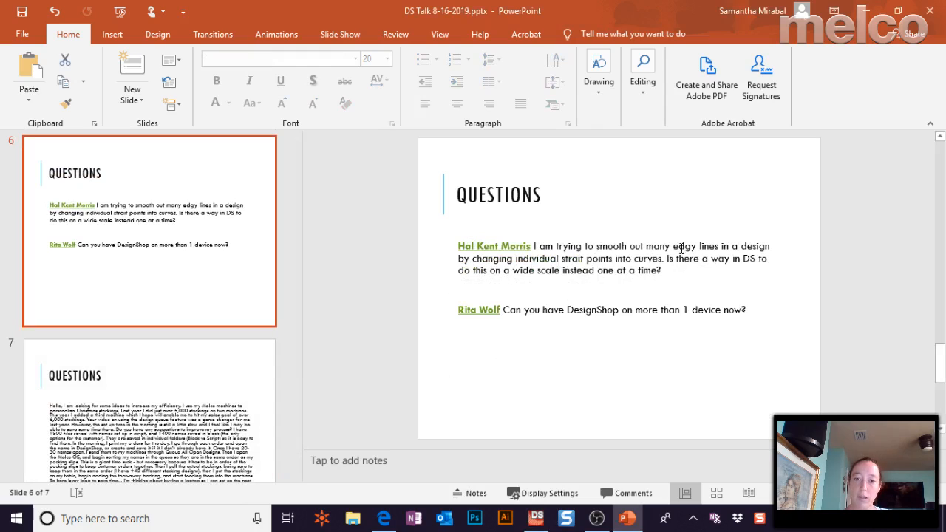
click(571, 313)
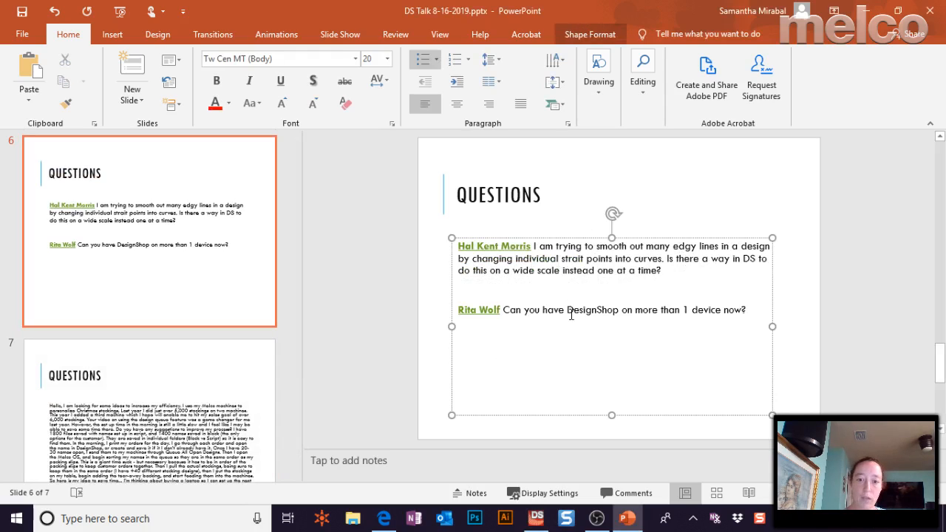
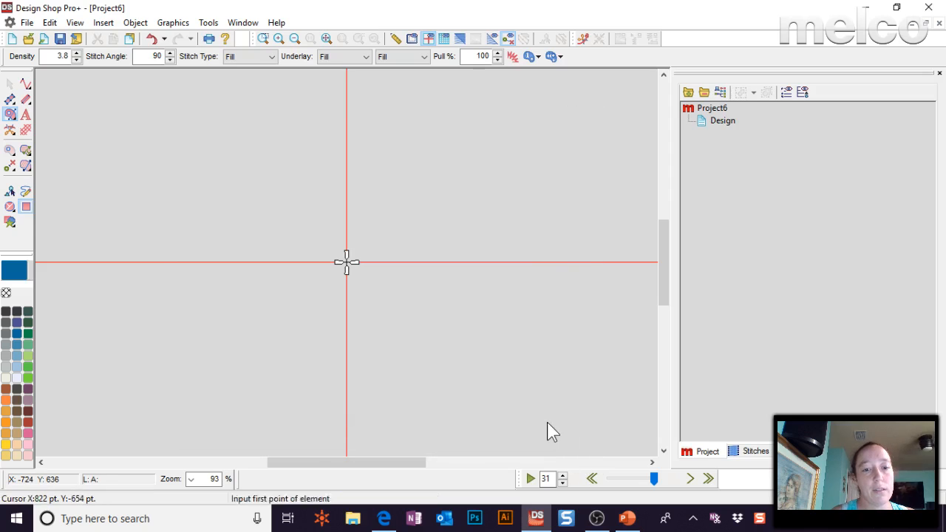
Place the rectangular complex fill's exit point at its upper-left corner and its entry point at the lower-right corner
click(785, 147)
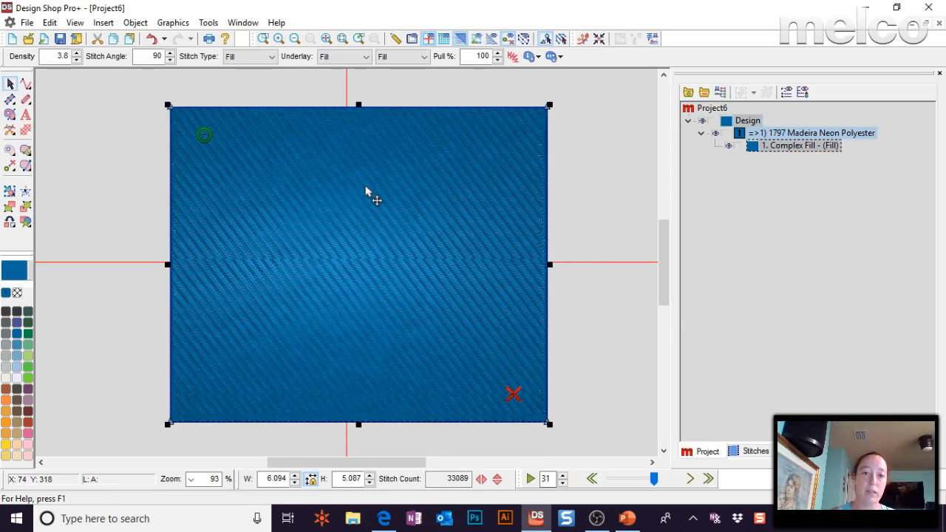
right_click(376, 213)
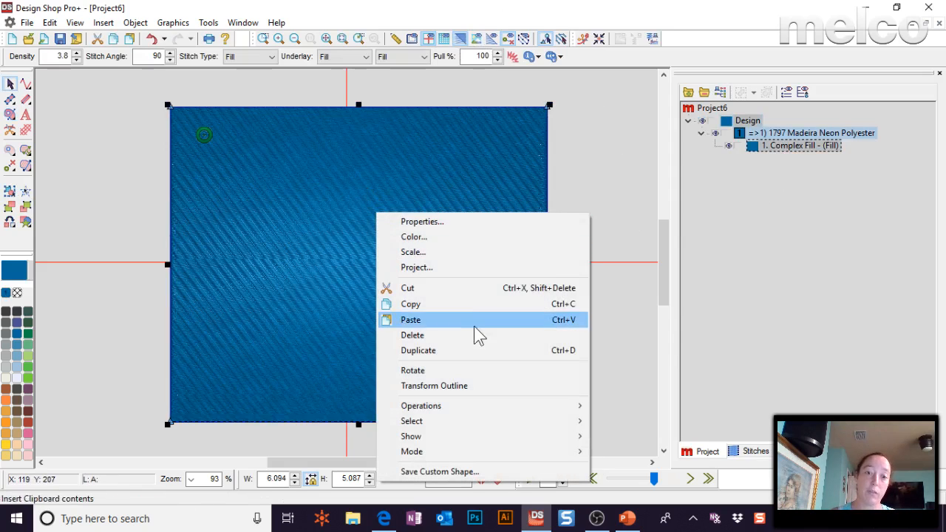
click(10, 166)
click(209, 138)
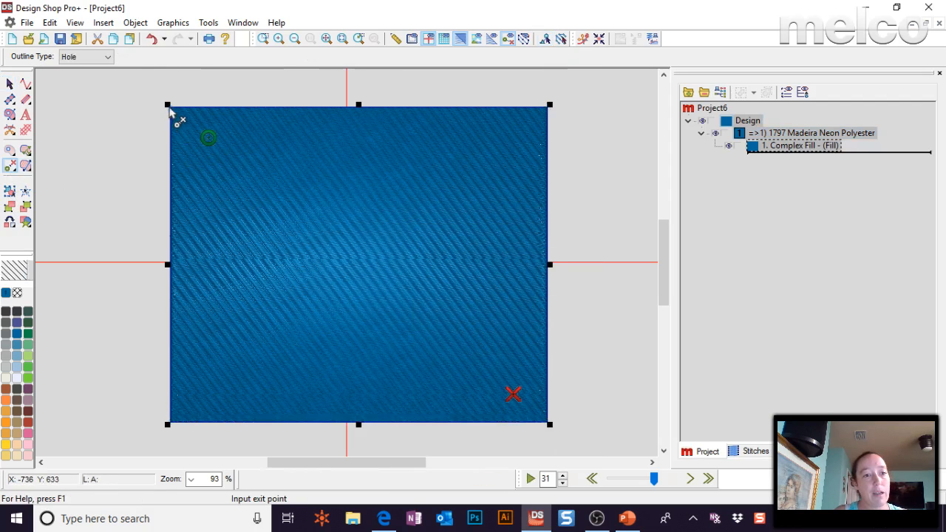
click(169, 111)
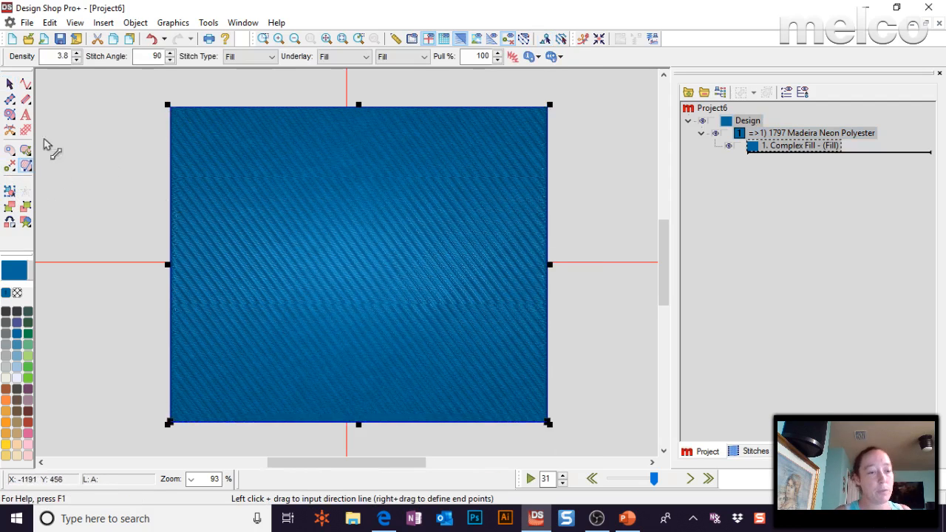
click(10, 85)
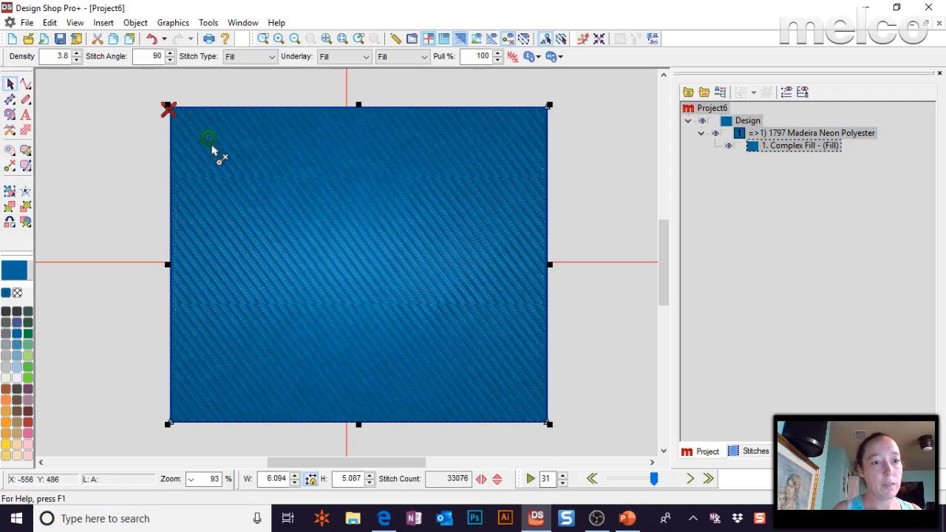
click(548, 421)
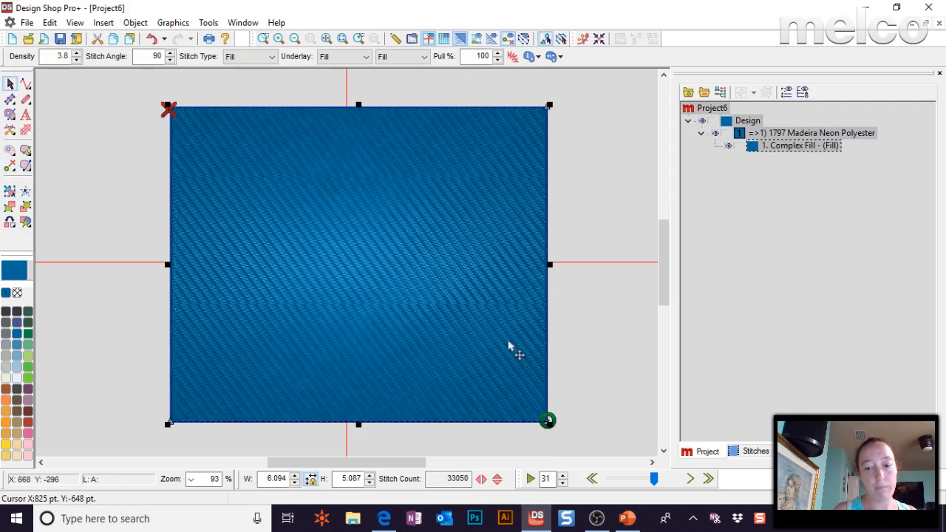
Draw a diagonal stitch direction line at about 54° across the rectangular fill, from its left edge to its top edge
click(25, 165)
drag(144, 341, 517, 74)
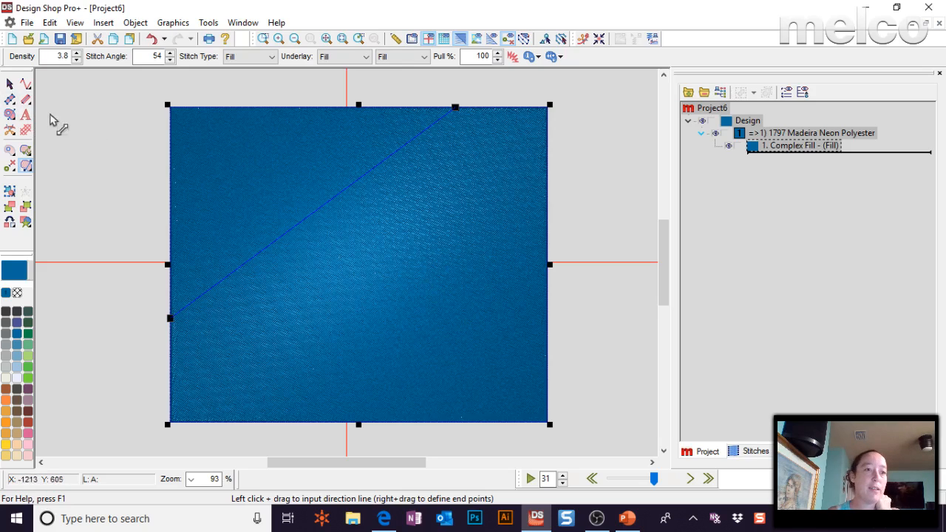
click(10, 84)
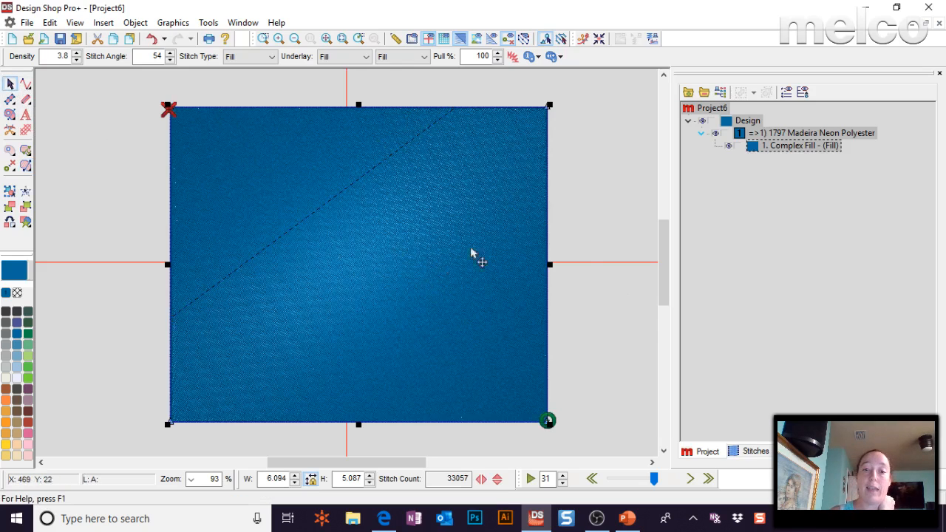
Change the rectangular complex fill's stitch type to Decorative with the Just Squares pattern in Fill mode
double_click(309, 174)
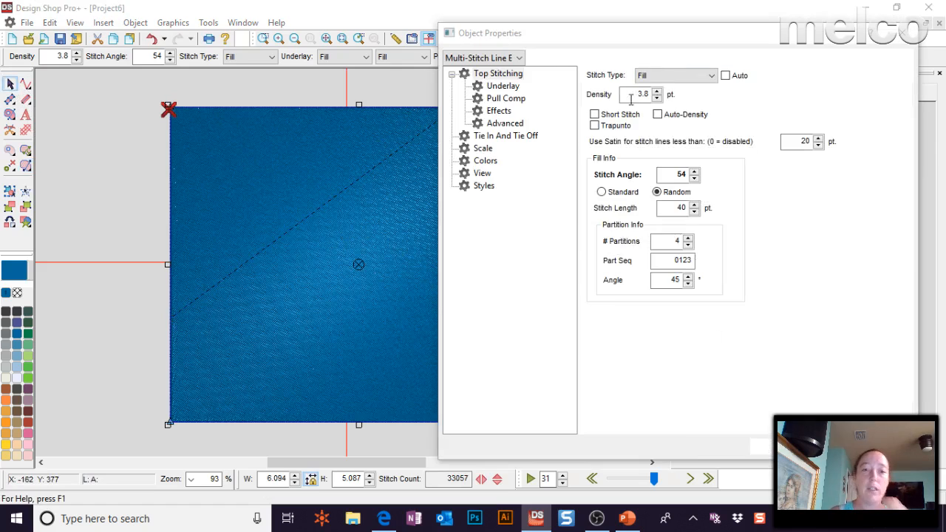
click(676, 77)
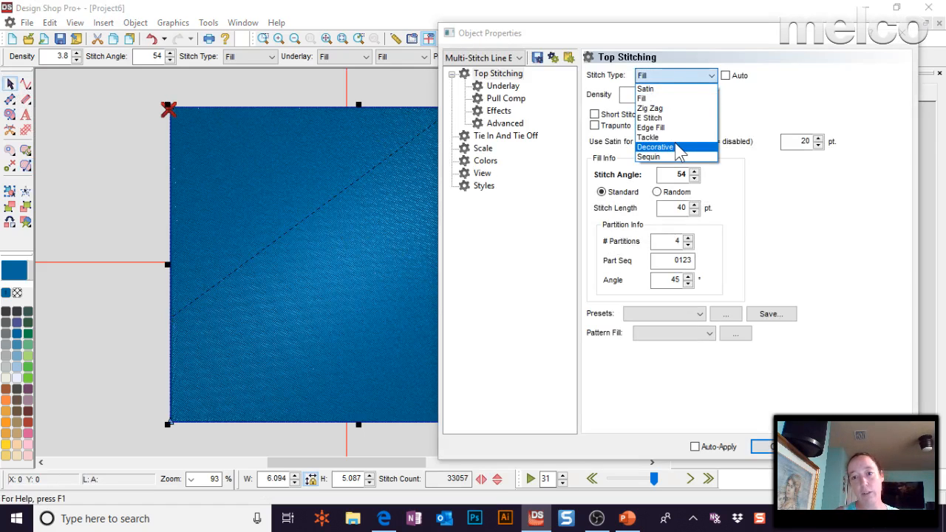
click(655, 147)
click(677, 127)
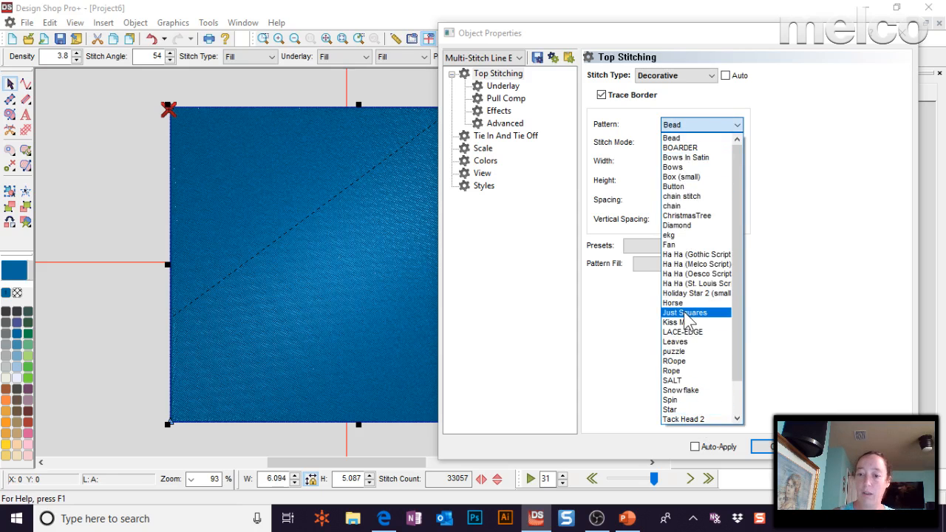
click(686, 313)
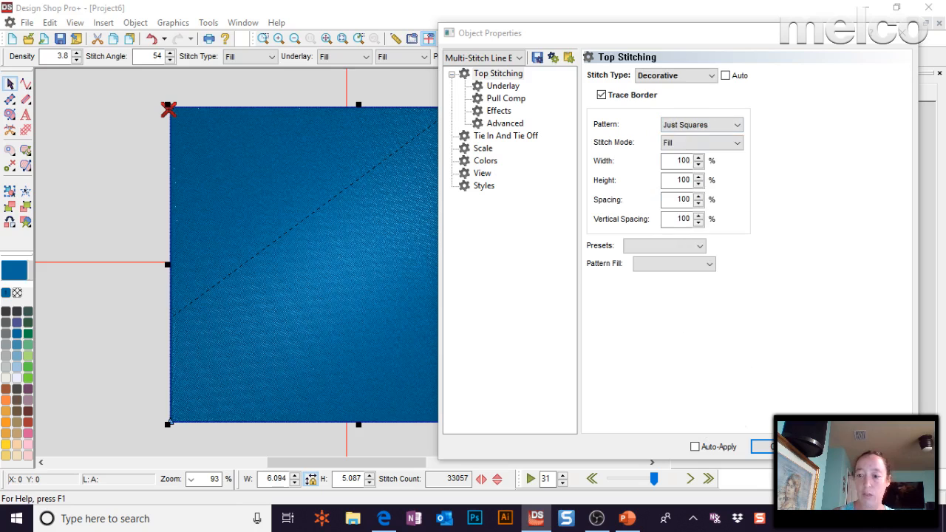
click(765, 447)
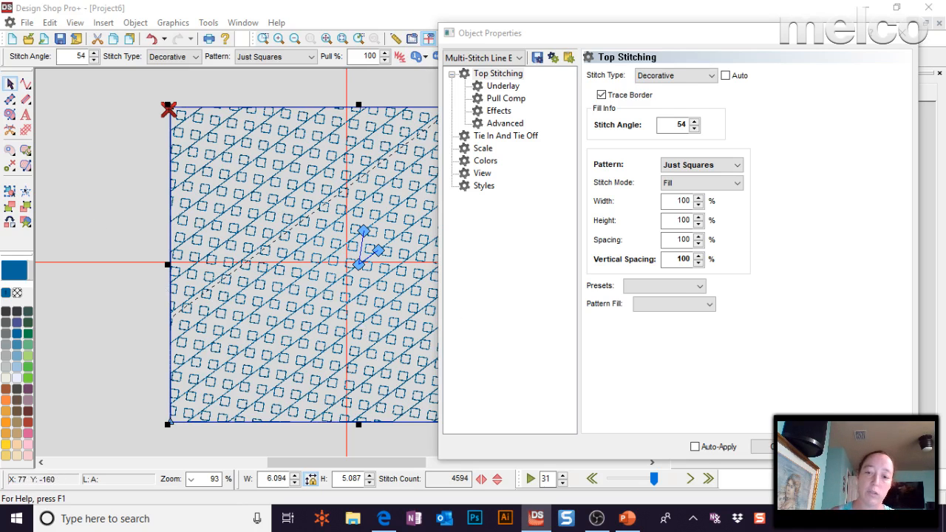
Switch the decorative pattern to Leaves and adjust its layout on the canvas to about 86% spacing and 121% vertical spacing
drag(668, 46, 795, 46)
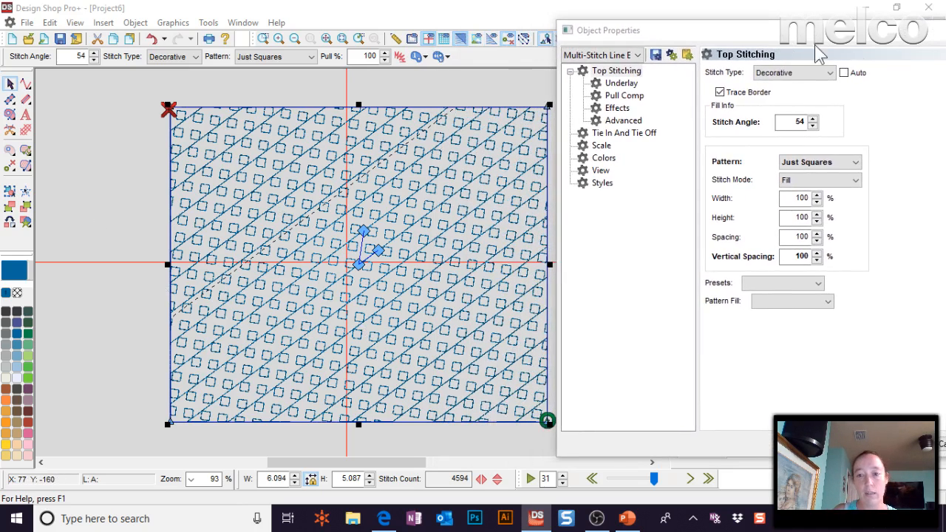
click(854, 162)
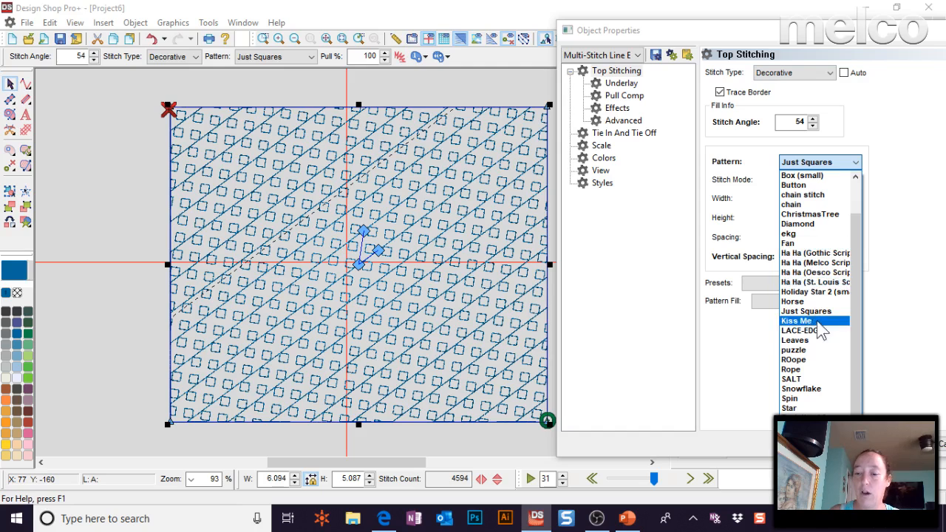
click(797, 340)
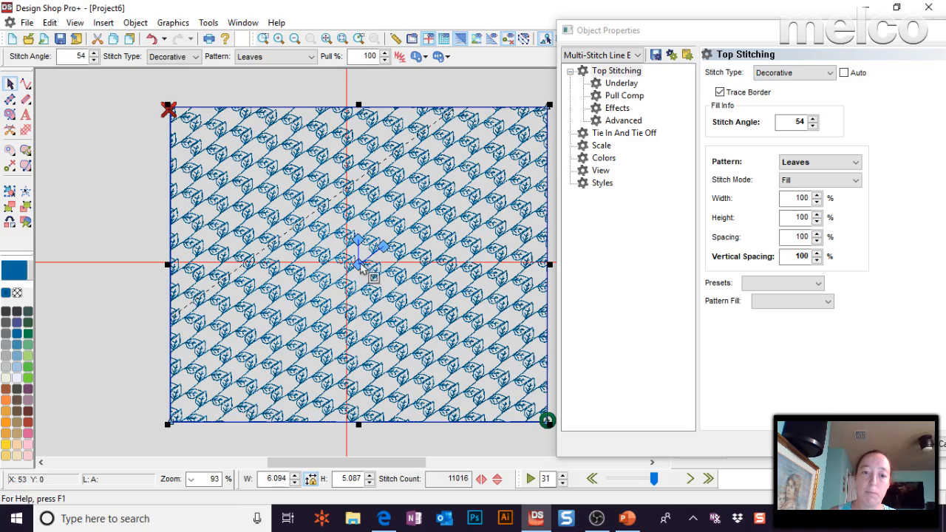
mouse_move(357, 240)
mouse_down()
mouse_move(396, 262)
mouse_move(383, 264)
mouse_move(380, 248)
mouse_move(351, 235)
mouse_move(357, 244)
mouse_move(361, 232)
mouse_up()
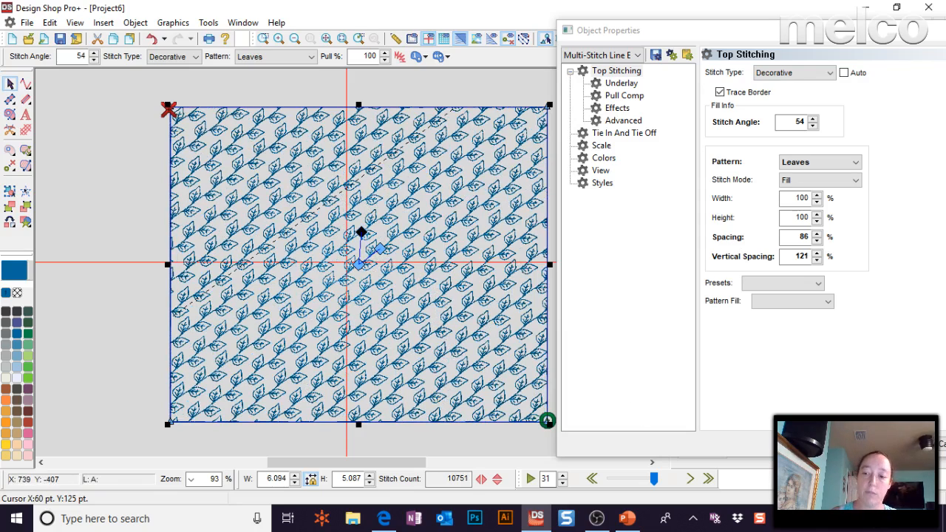
click(887, 443)
click(580, 209)
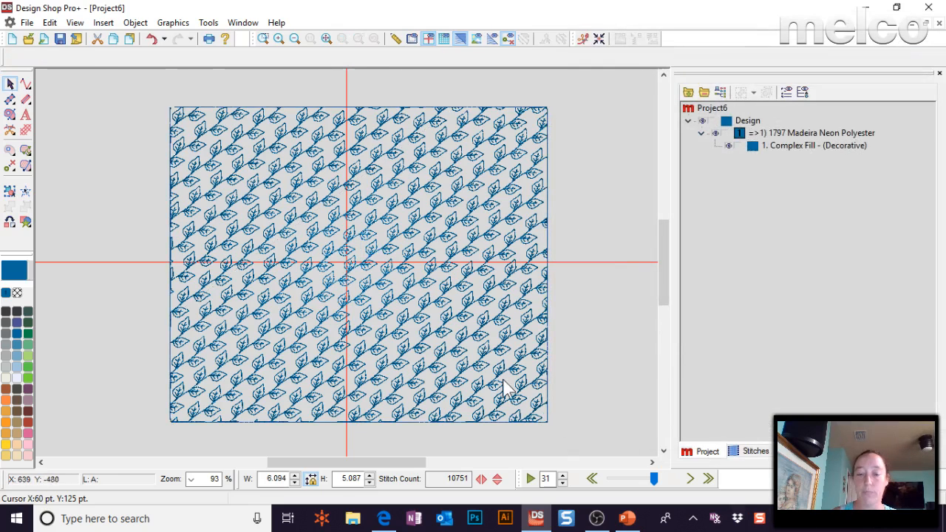
Draw a small rectangular complex fill below the leaf-patterned rectangle and enlarge it to about 0.366 wide by 0.807 high
key(ctrl+a)
scroll(462, 360, down, 5)
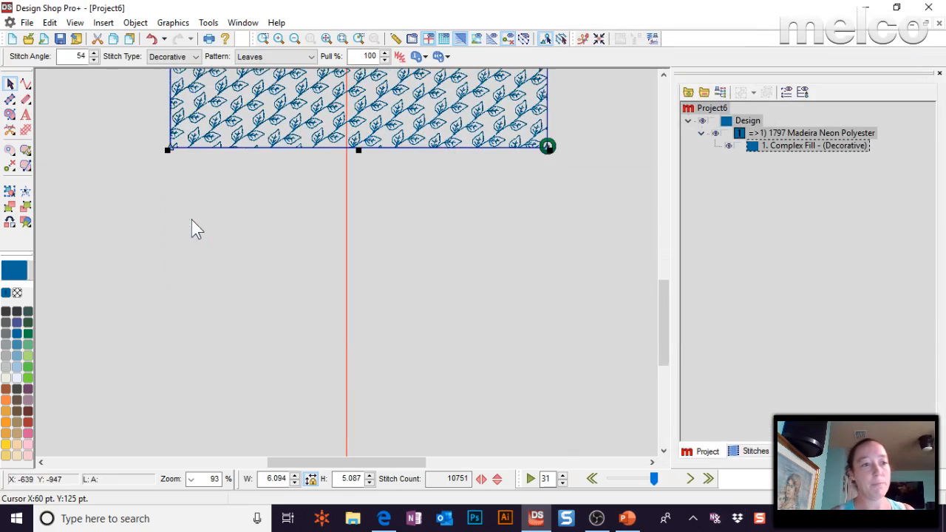
click(13, 116)
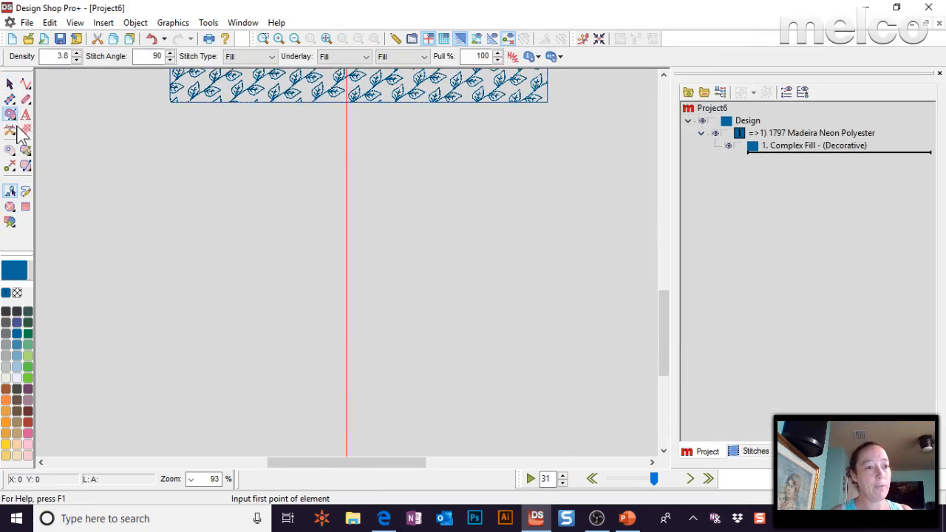
click(25, 209)
drag(200, 182, 201, 187)
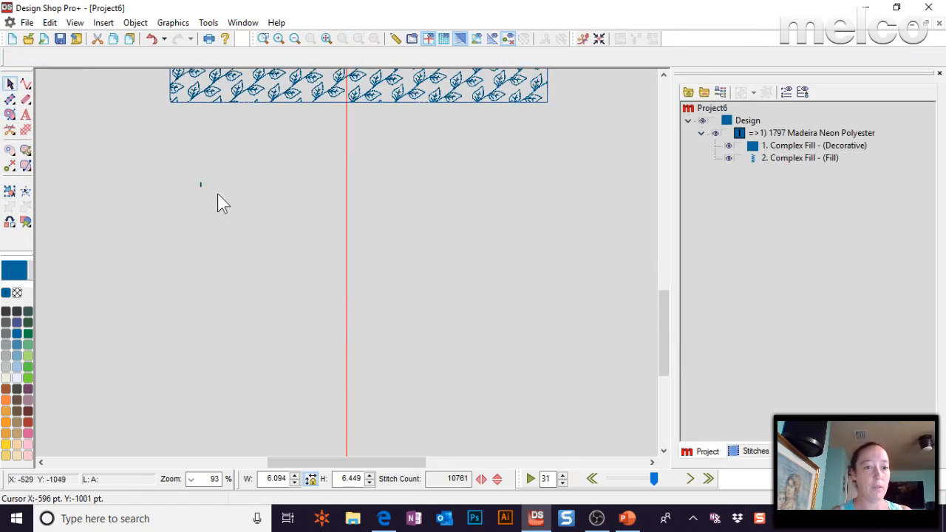
click(793, 157)
drag(217, 196, 587, 453)
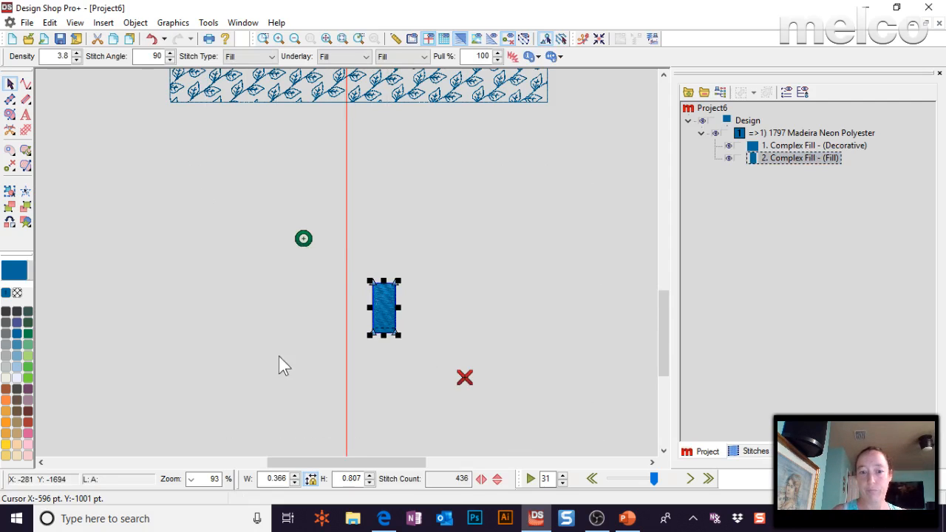
Draw a large rectangular complex fill, about 6.094 wide by 4.425 high, in the empty area below the small one
scroll(377, 300, down, 5)
click(9, 114)
click(26, 206)
click(130, 154)
click(507, 428)
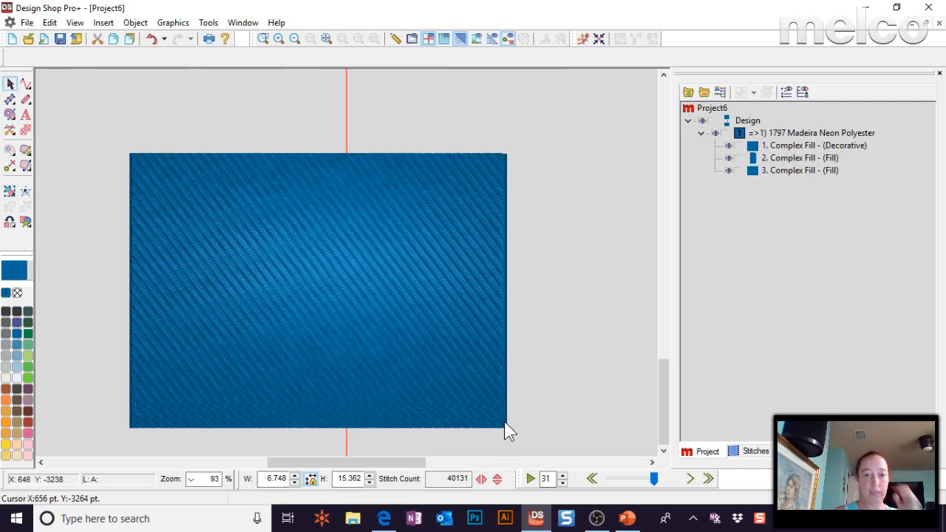
Give the new large fill a stitch direction line at about 66°, from its lower-left corner to its right edge
click(797, 174)
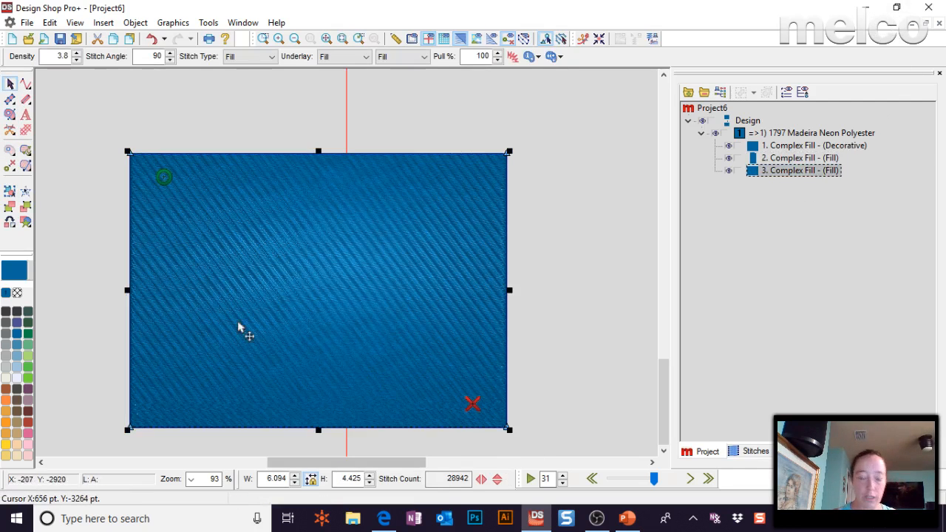
click(26, 166)
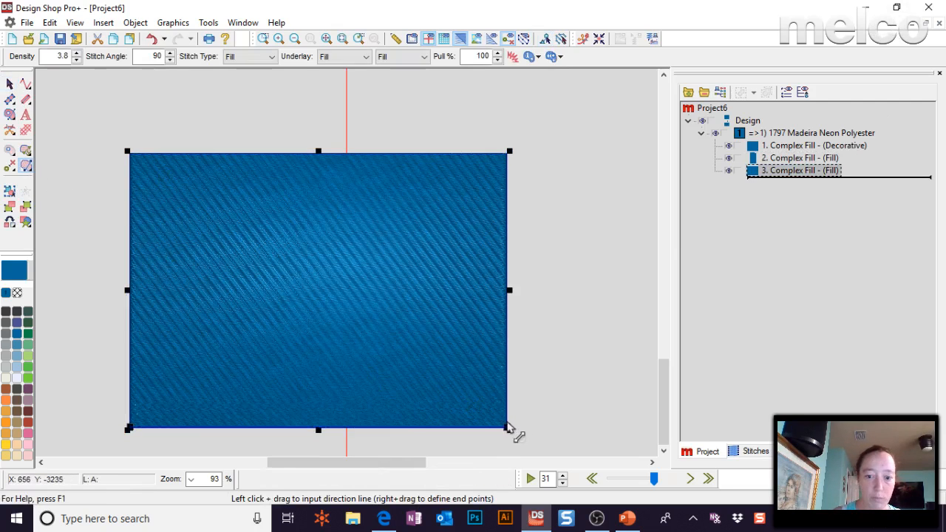
click(506, 263)
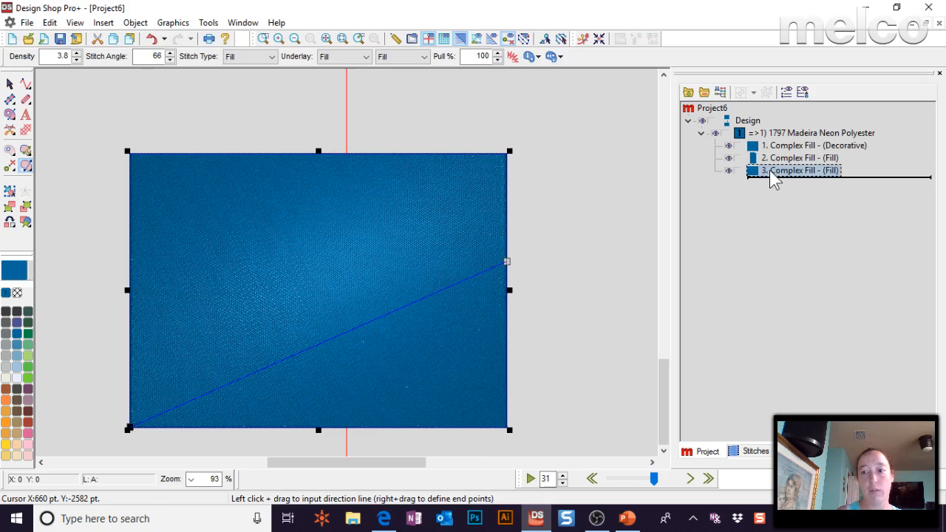
Set the large rectangular fill's top stitching density to 30 pt
double_click(772, 176)
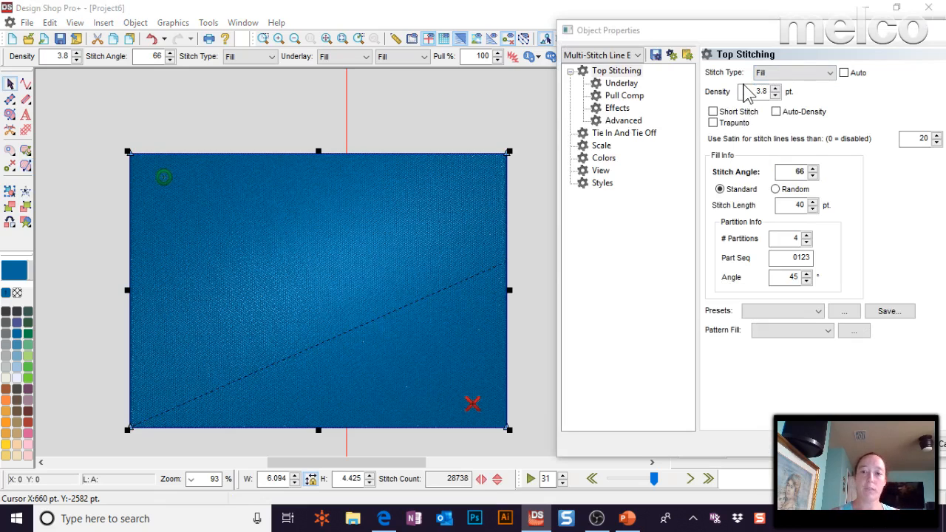
click(622, 84)
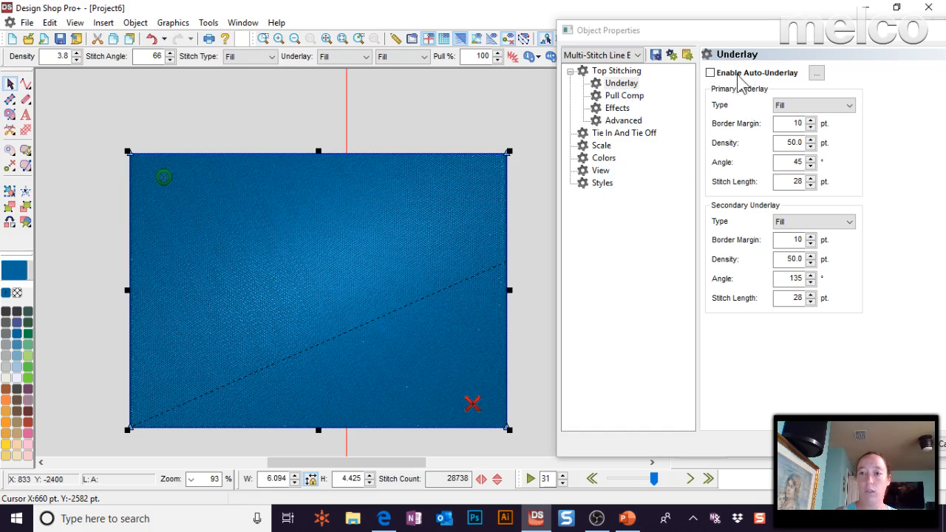
click(600, 70)
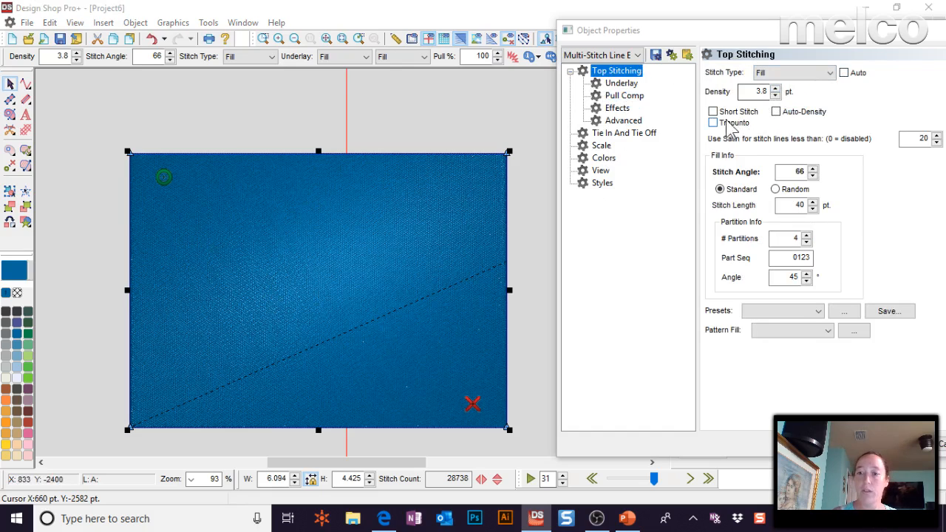
double_click(761, 92)
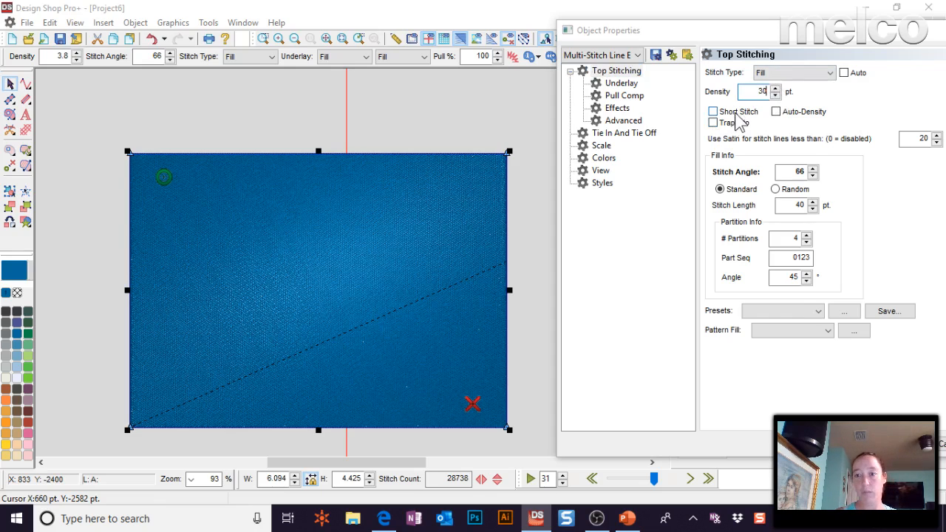
click(794, 171)
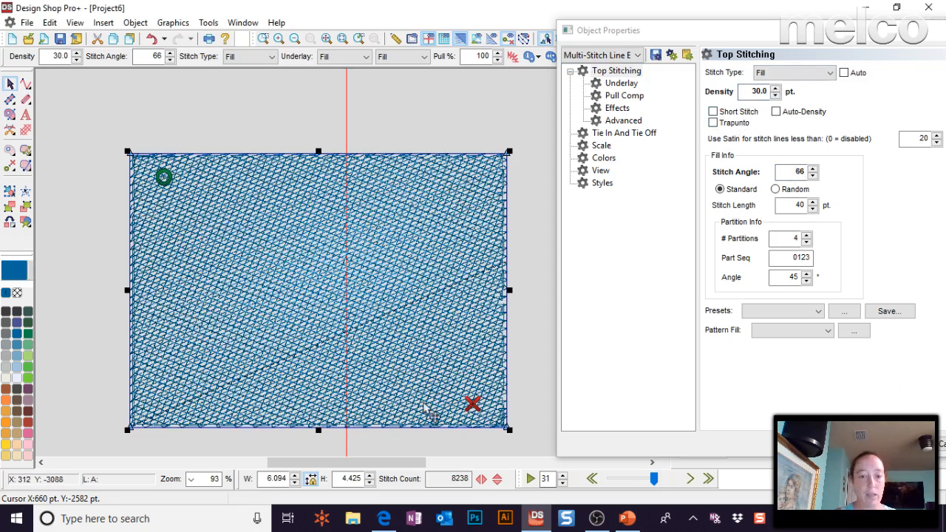
Remove the fill's secondary underlay by setting its type to None, and set the primary underlay angle to 90°
click(624, 84)
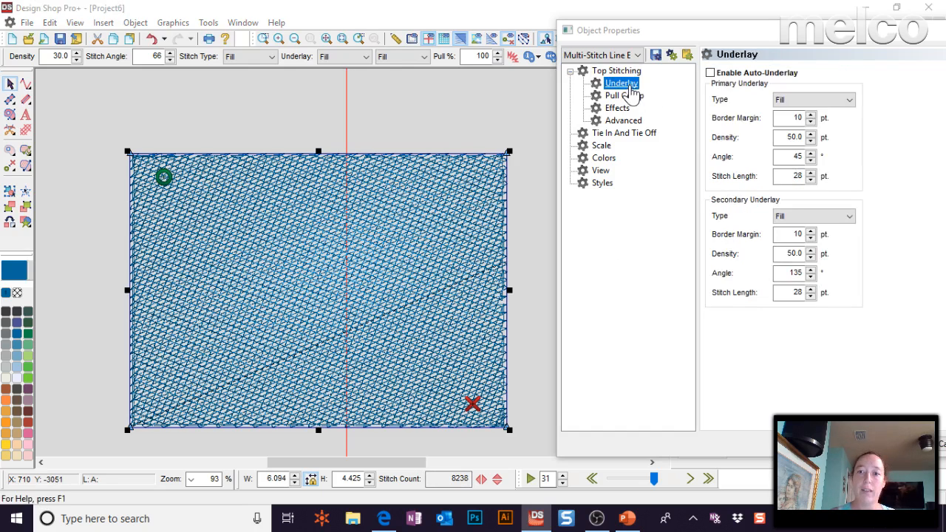
click(826, 216)
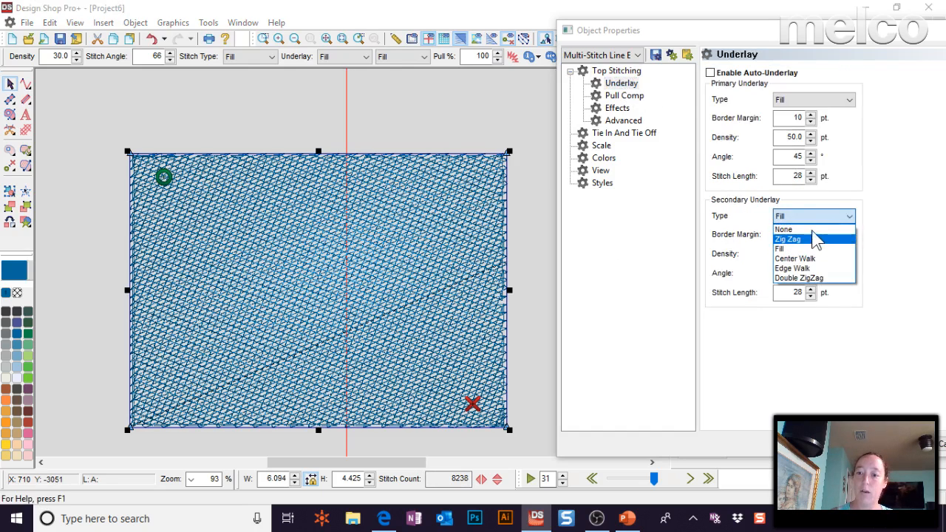
click(817, 227)
double_click(797, 157)
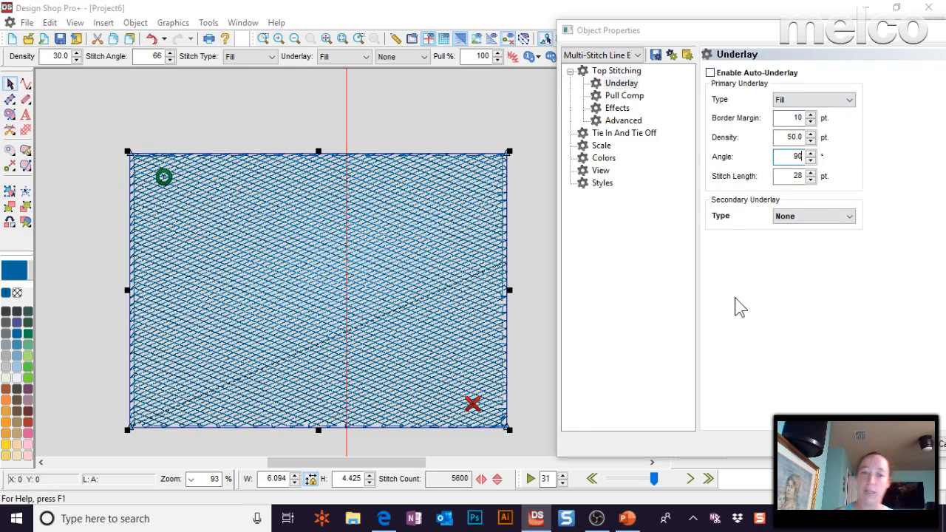
click(788, 120)
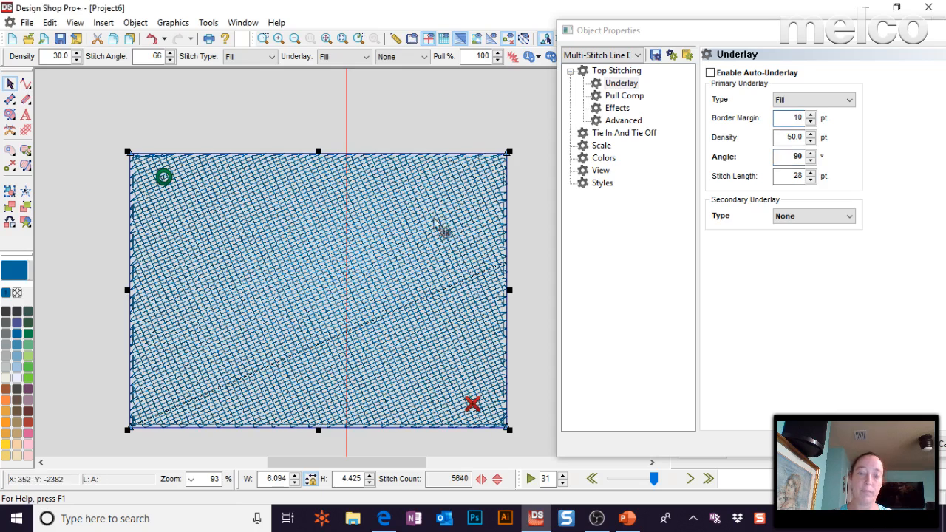
Set the primary underlay's density to 30 pt and its border margin to 0 pt
double_click(790, 135)
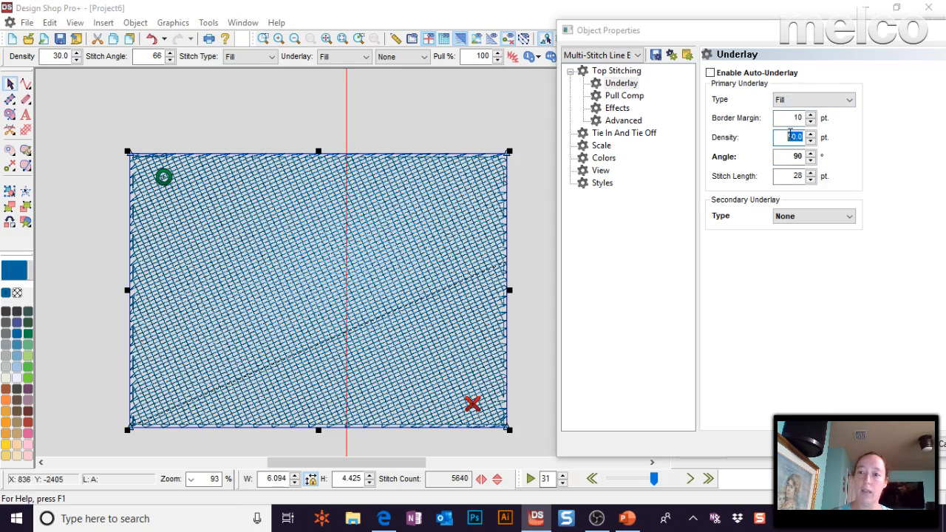
double_click(777, 118)
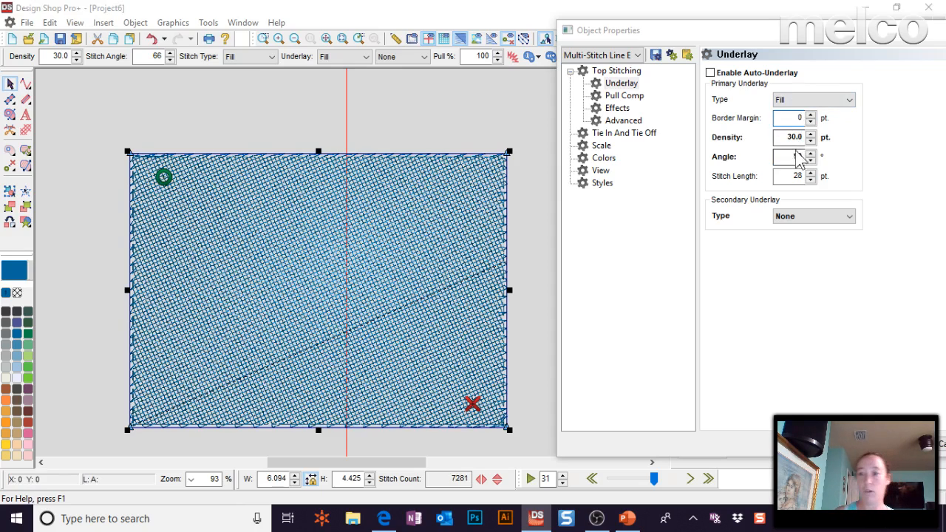
text(0)
click(793, 139)
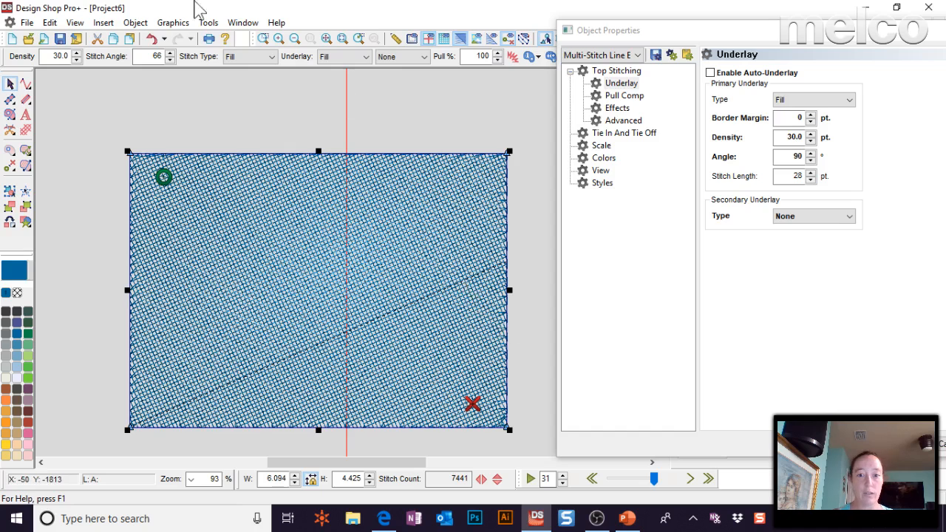
Examine the crossing stitch grid up close along the fill's top edge and at its upper-left corner
click(263, 39)
drag(207, 149, 362, 283)
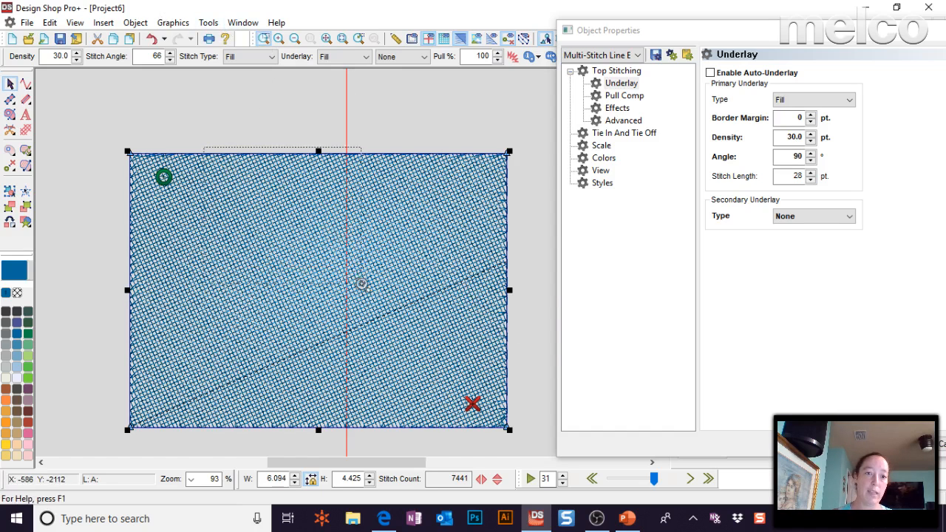
click(790, 136)
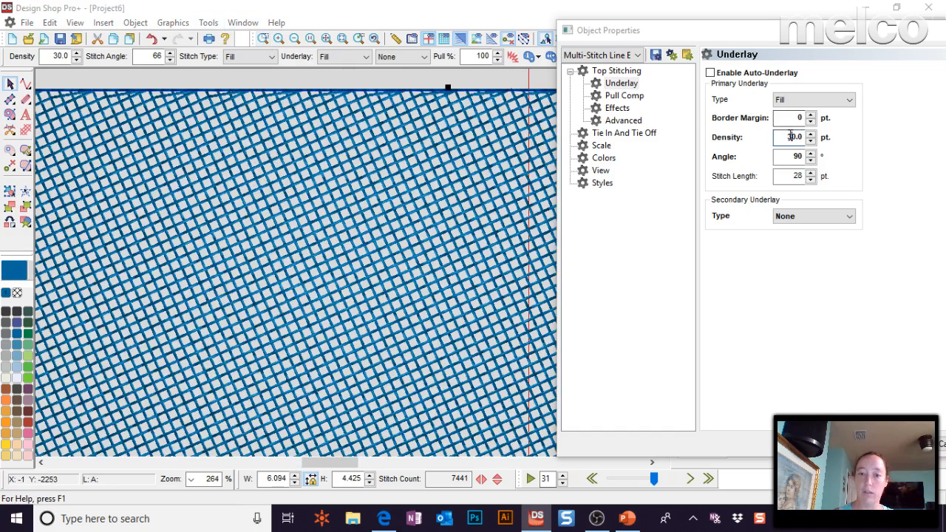
click(190, 212)
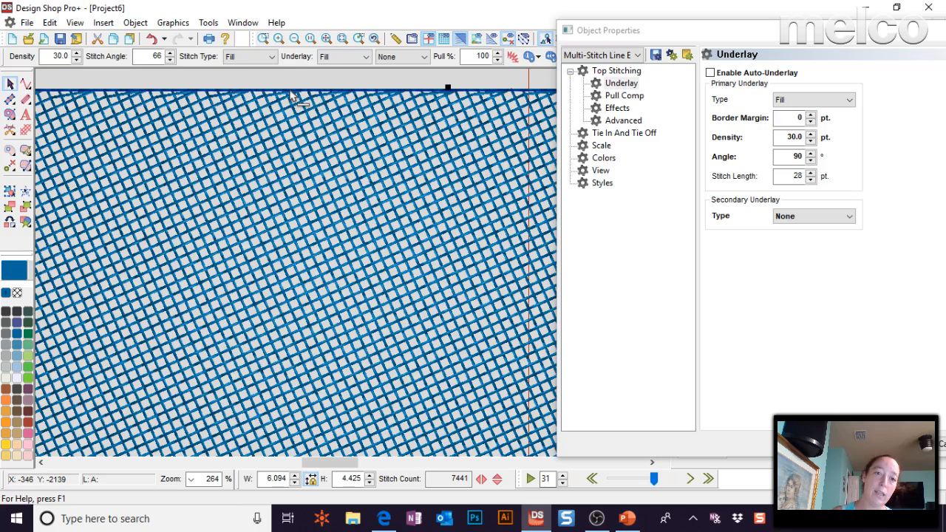
click(342, 39)
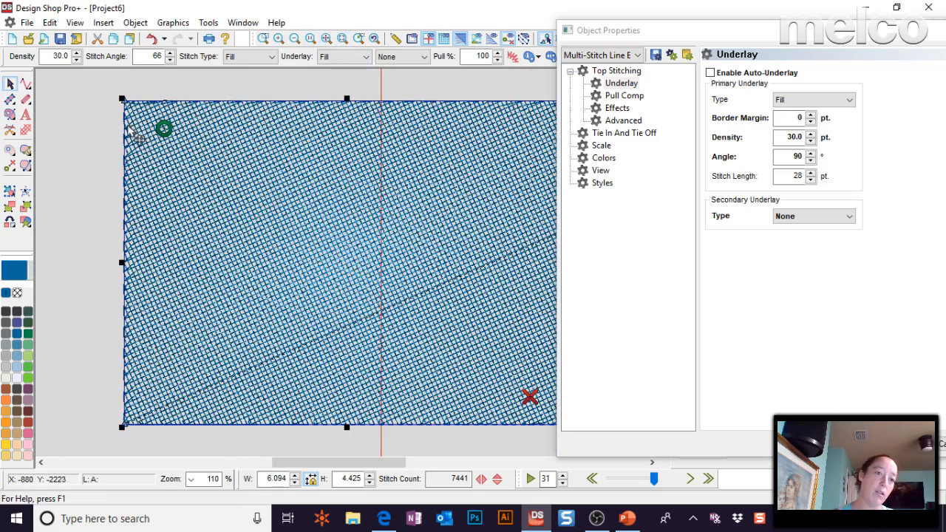
drag(106, 94, 199, 224)
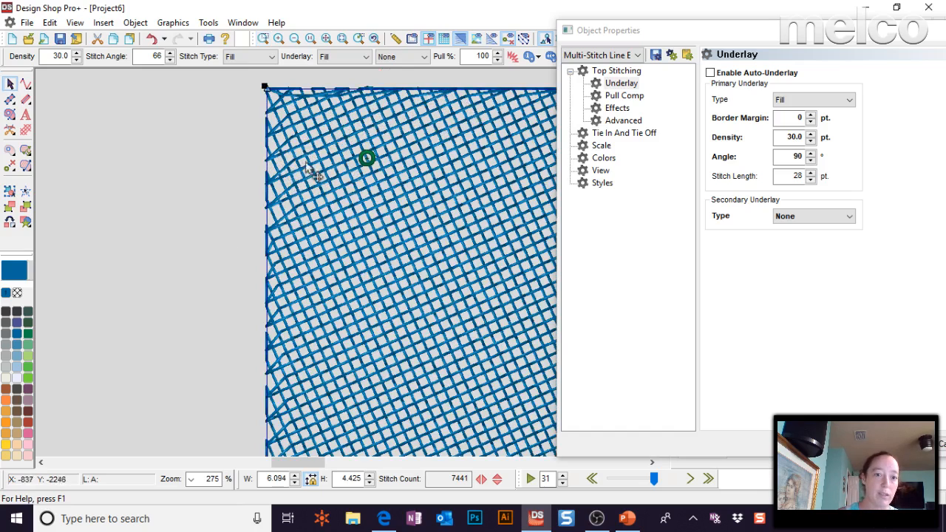
Enable Trapunto in the large rectangular fill's top stitching settings and close its object properties
click(617, 72)
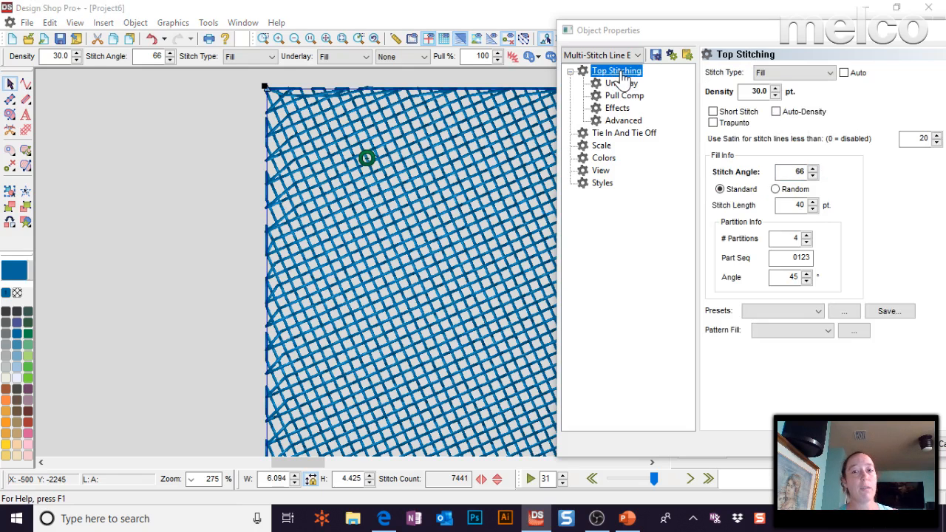
click(744, 123)
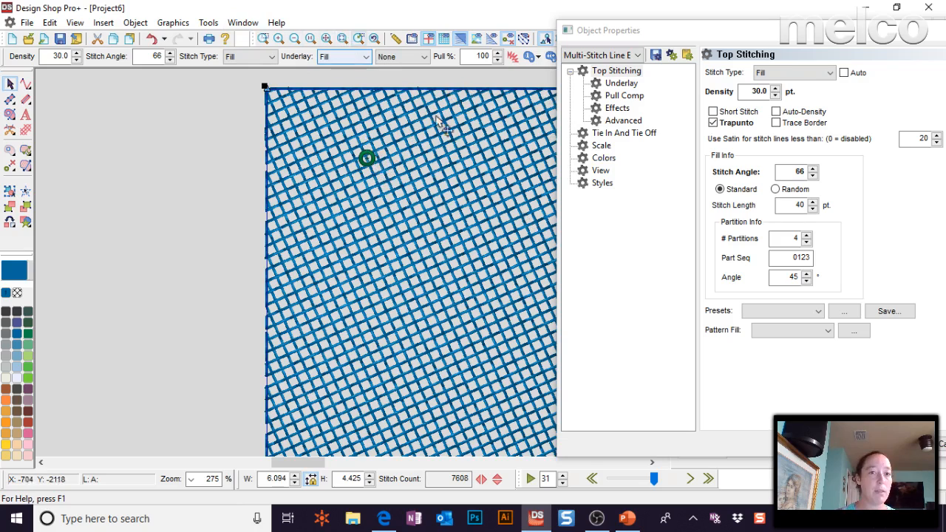
drag(854, 34, 680, 41)
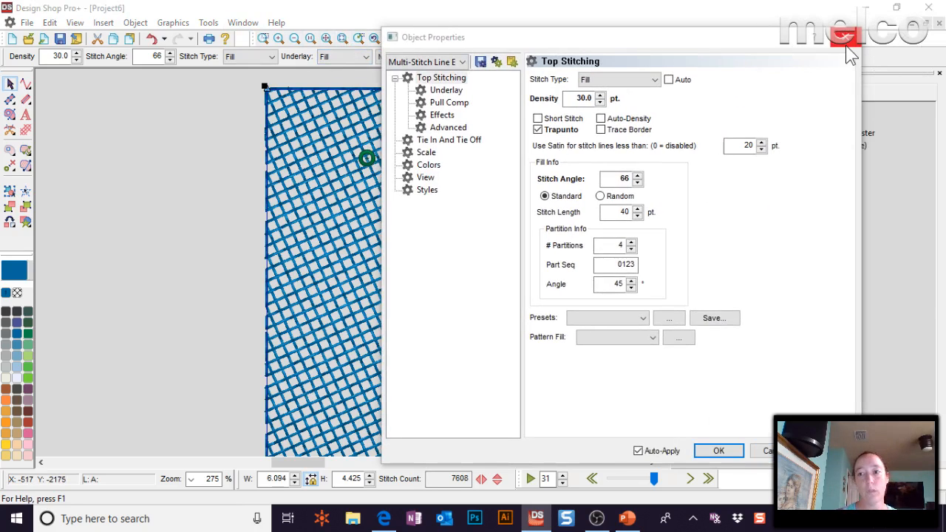
click(854, 48)
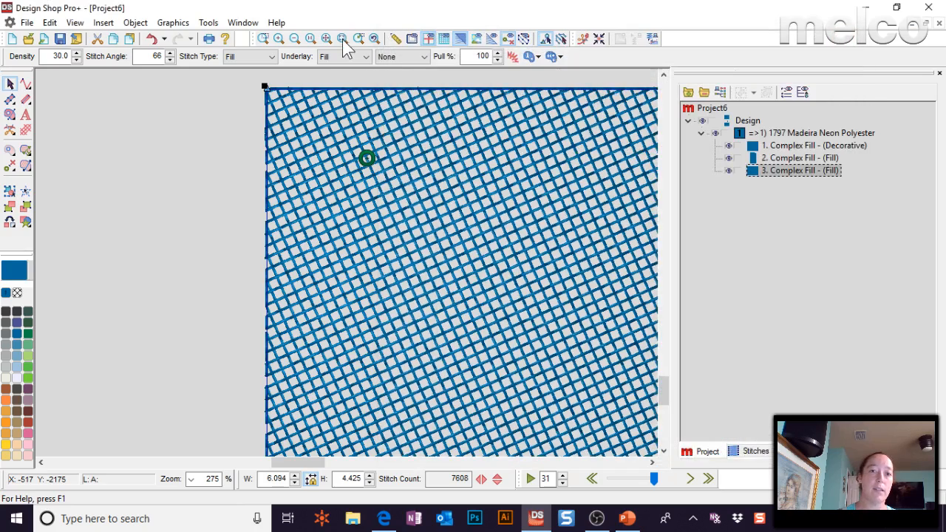
Move the large rectangular fill's start point and end point into the middle of the shape
click(342, 38)
drag(167, 136, 326, 277)
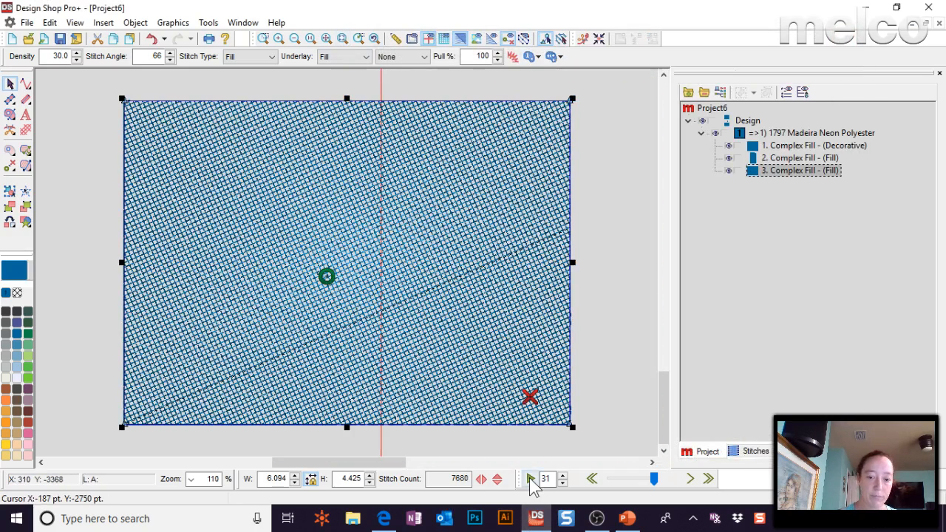
click(531, 479)
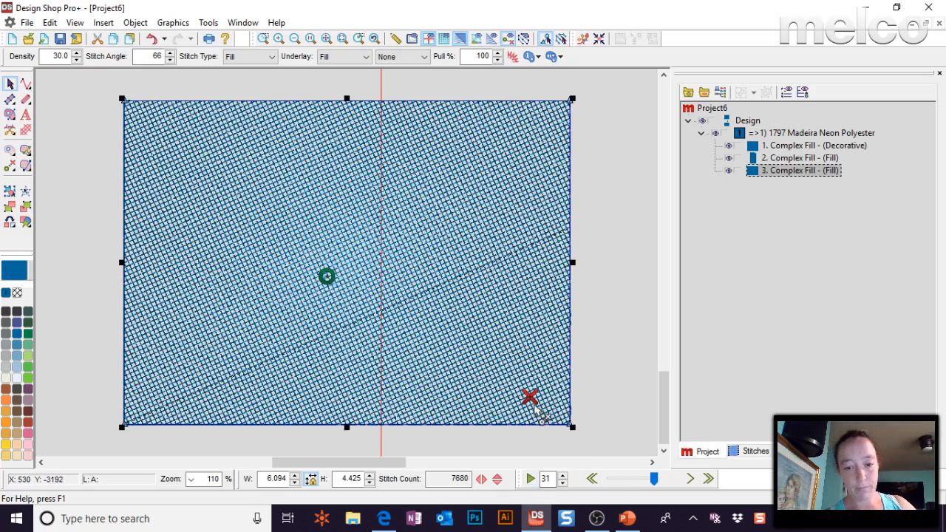
mouse_move(533, 406)
mouse_down()
mouse_move(433, 296)
mouse_move(350, 276)
mouse_move(380, 278)
mouse_up()
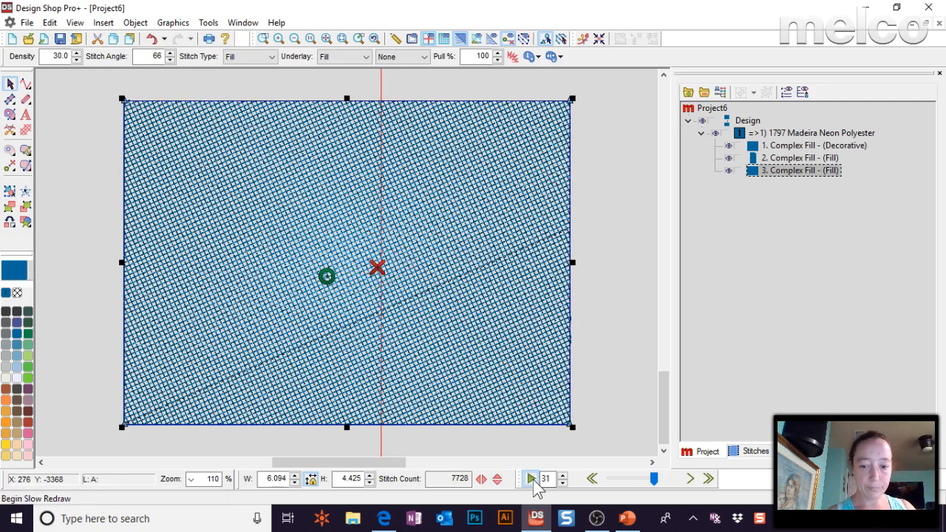
Replay the rectangular fill's sewing order with a slow redraw and return to the complete stitching
click(530, 479)
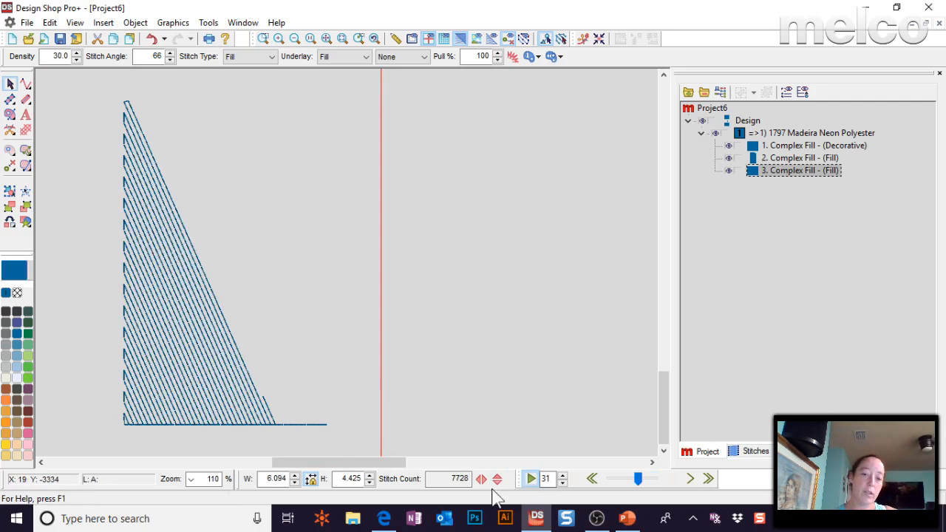
click(689, 479)
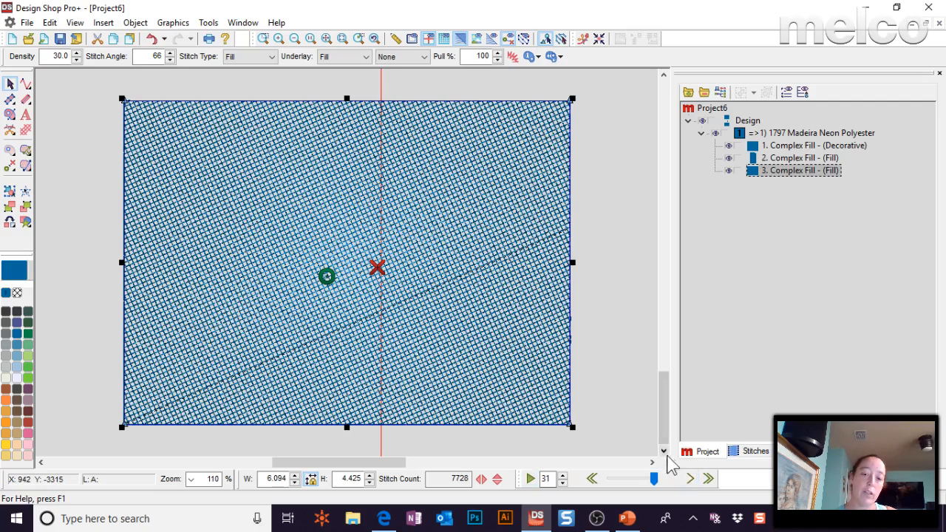
mouse_move(656, 481)
mouse_down()
mouse_move(636, 478)
mouse_move(660, 480)
mouse_move(646, 480)
mouse_move(657, 488)
mouse_up()
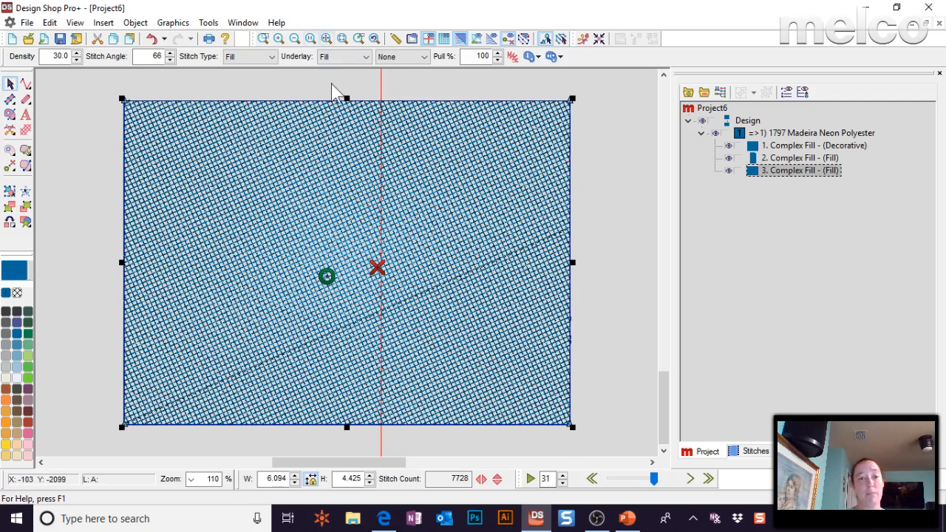
Look through the available decorative patterns in the leaf-patterned fill's top stitching properties, keeping the Leaves pattern
scroll(418, 333, up, 10)
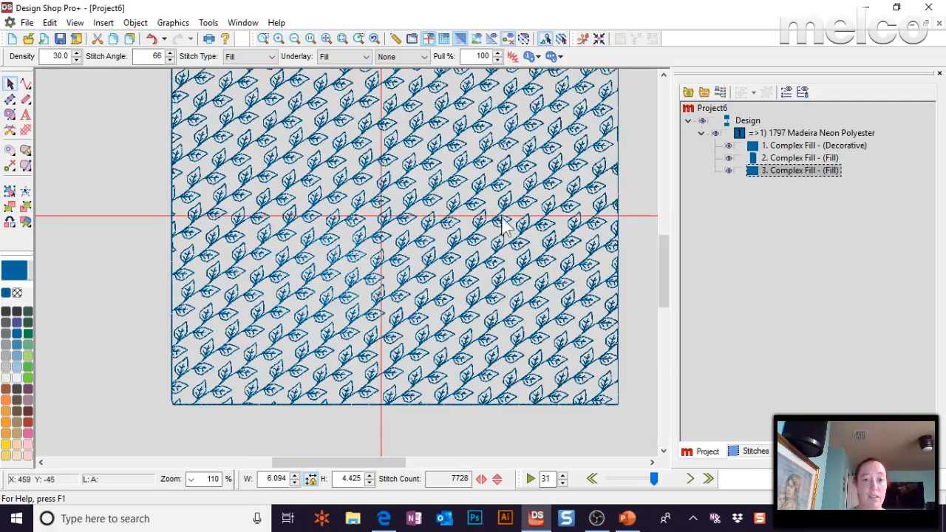
scroll(422, 338, up, 3)
click(347, 237)
right_click(568, 174)
click(720, 187)
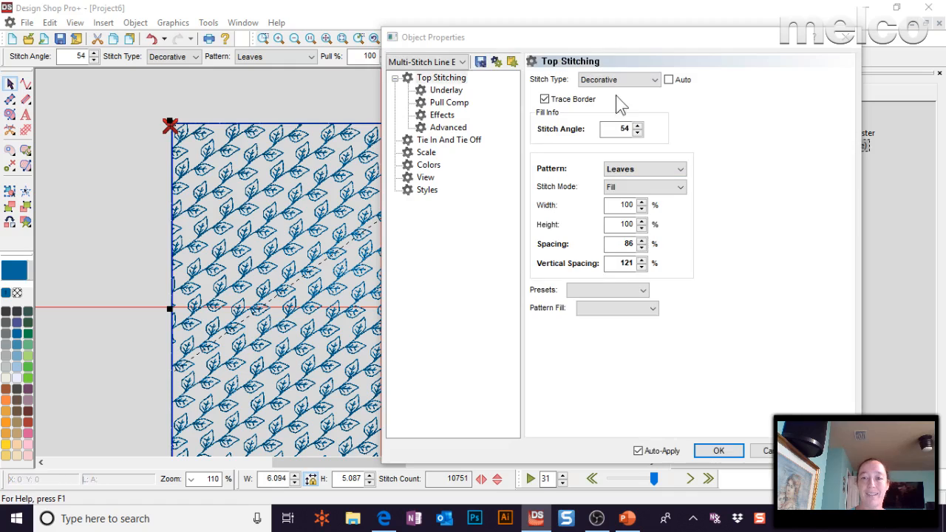
click(645, 172)
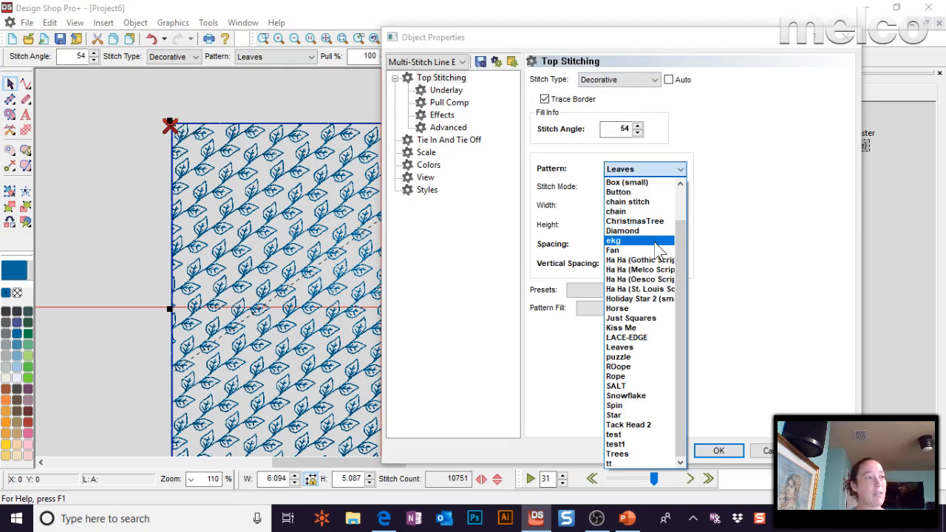
click(220, 95)
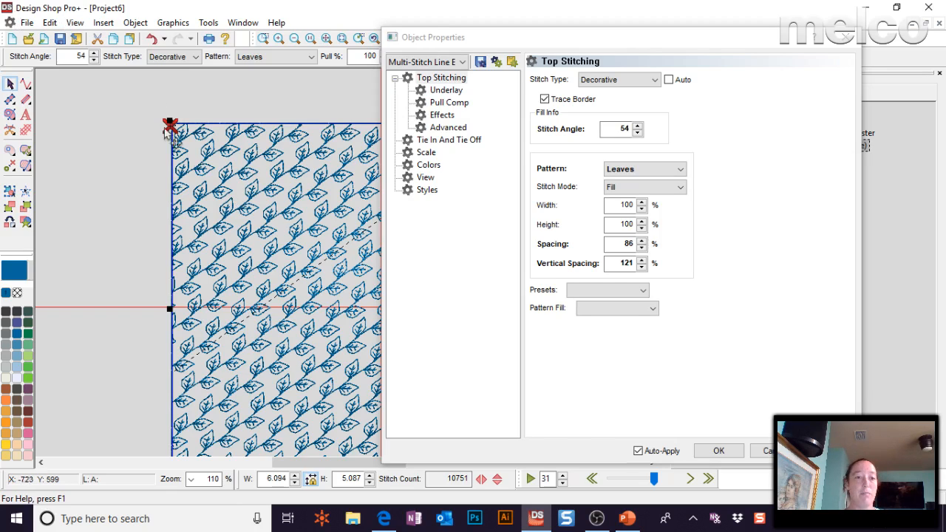
click(717, 450)
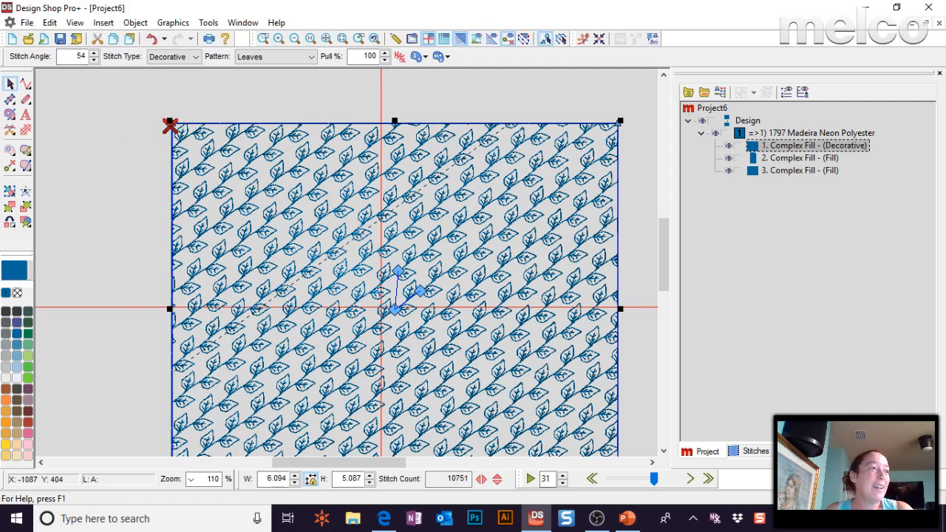
Review the leaf fill's Advanced properties, close them and look over the whole design with nothing selected
right_click(312, 233)
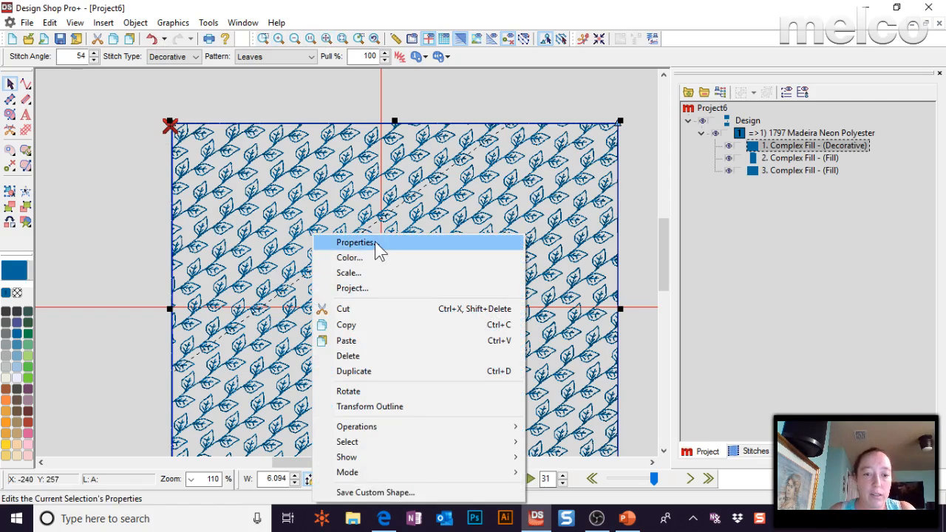
click(375, 242)
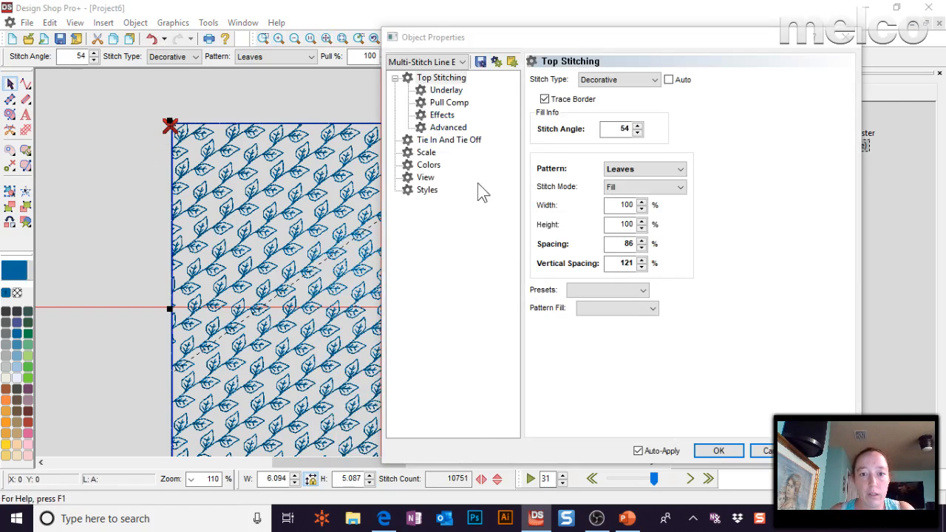
click(448, 129)
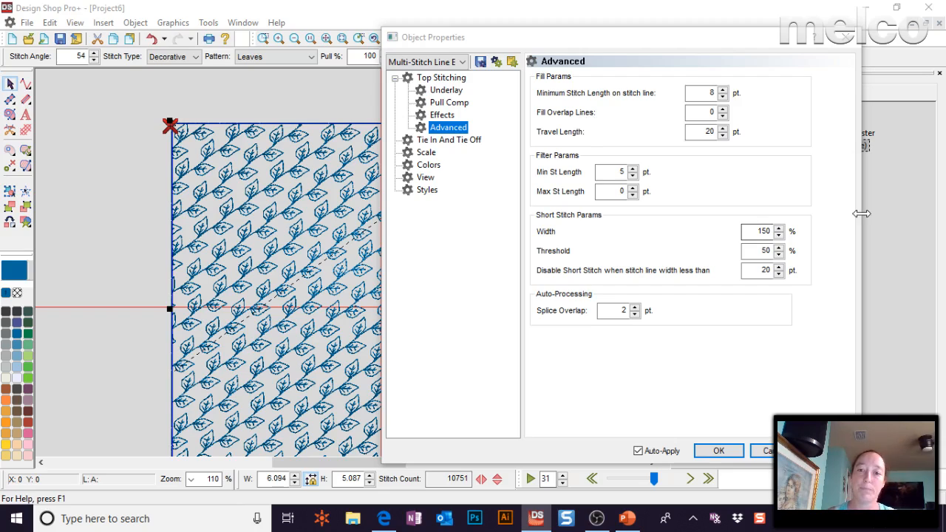
click(846, 39)
click(326, 38)
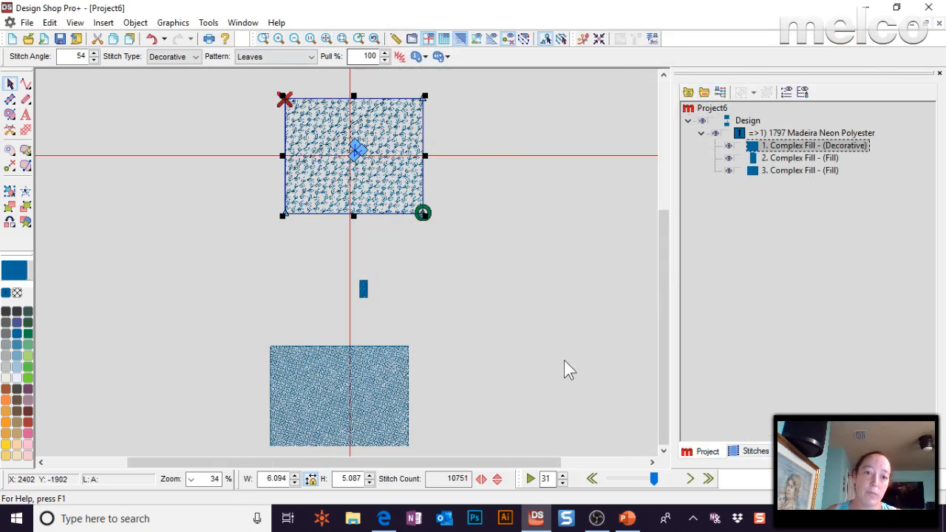
click(502, 225)
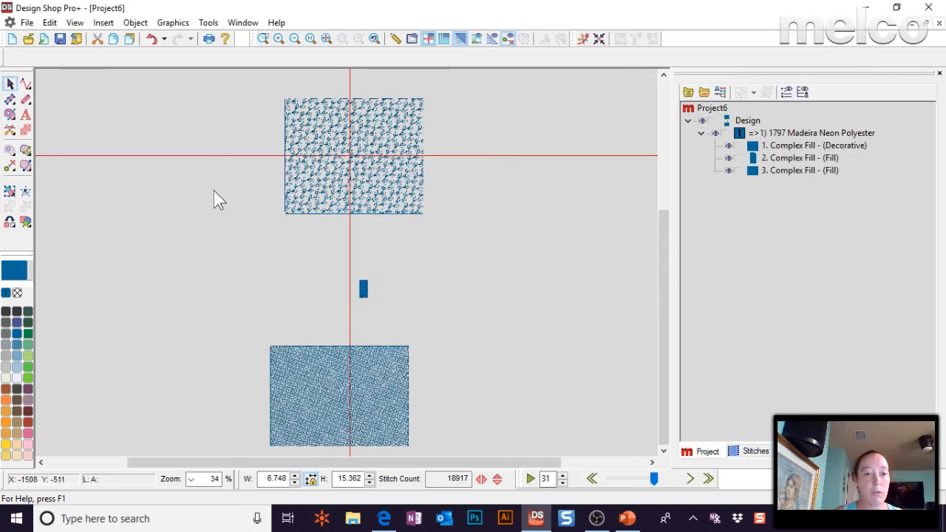
Close Project6, Project5, Project4, 1day.exp and Project2 without saving their changes
click(938, 23)
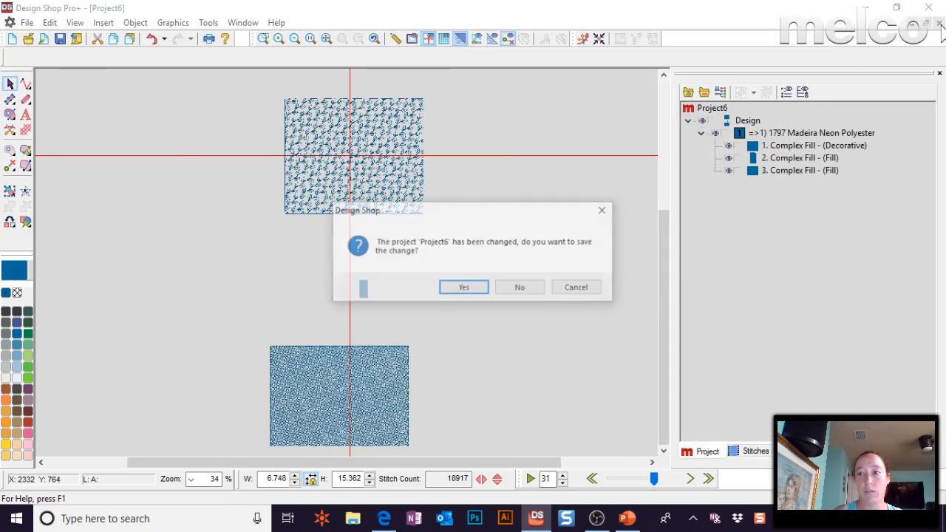
click(520, 288)
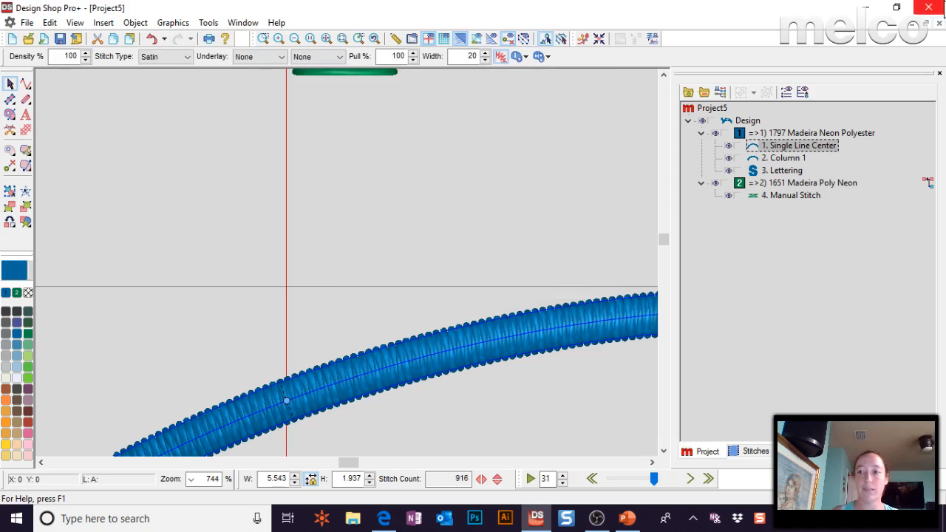
click(939, 23)
click(520, 290)
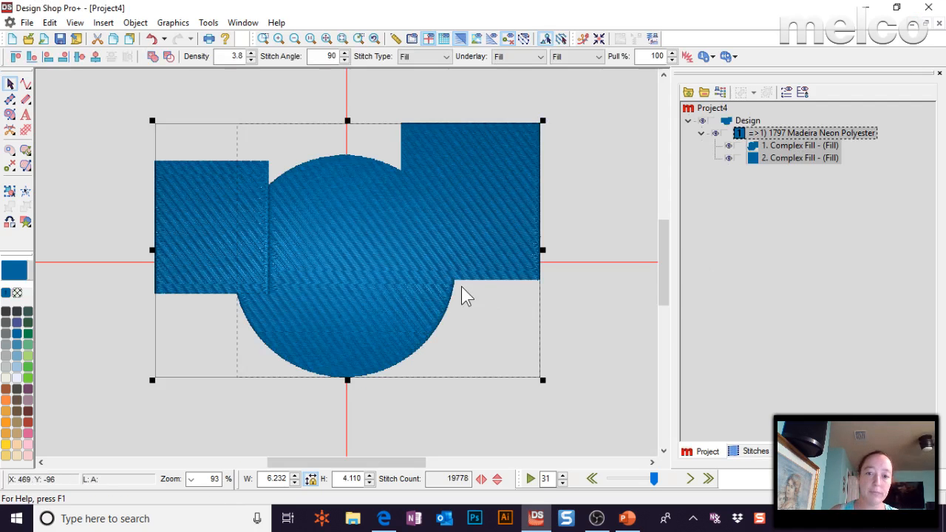
click(939, 23)
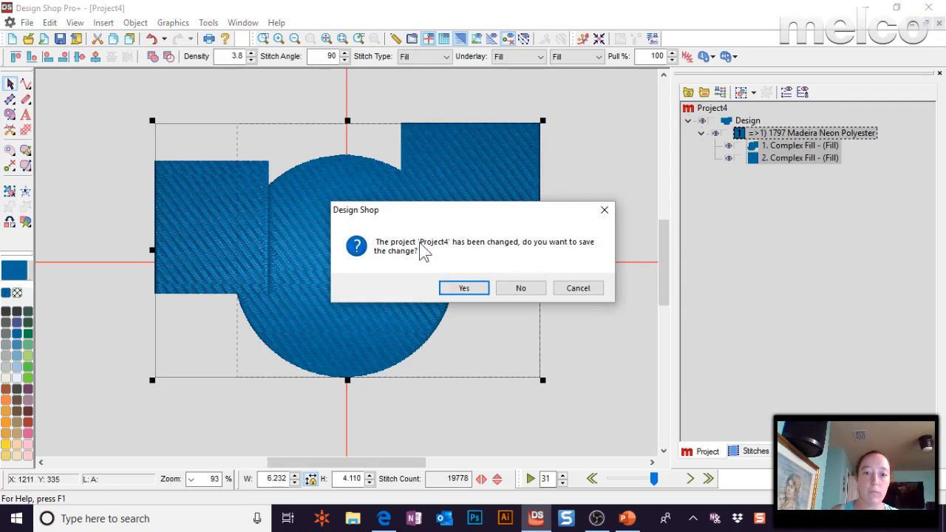
click(526, 288)
click(938, 23)
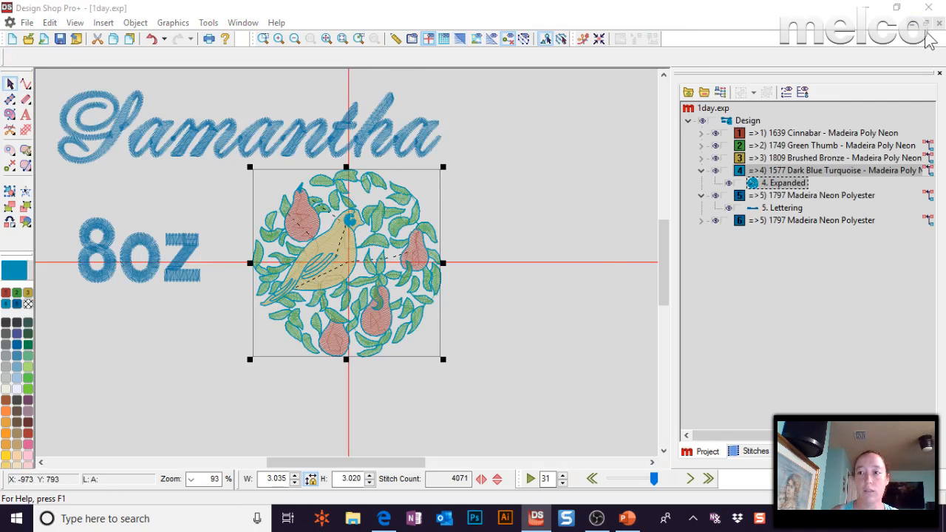
click(517, 289)
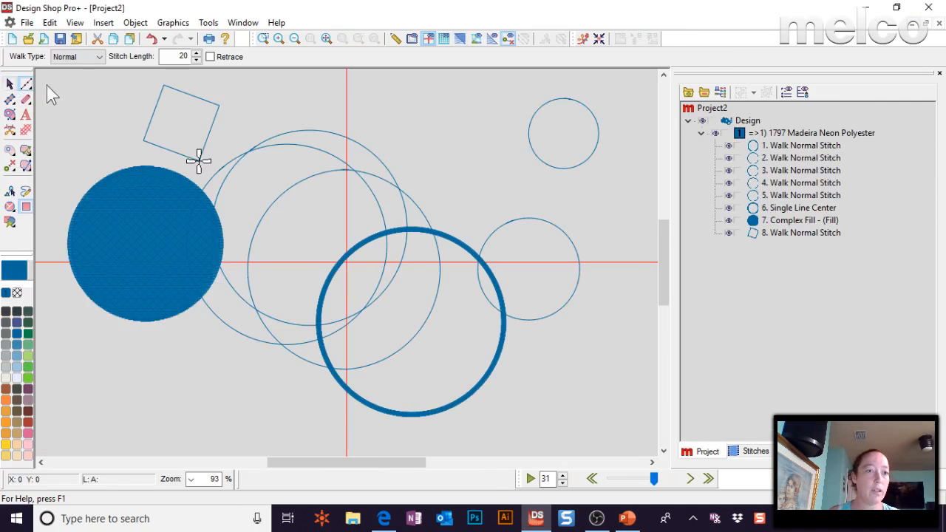
click(939, 23)
click(518, 288)
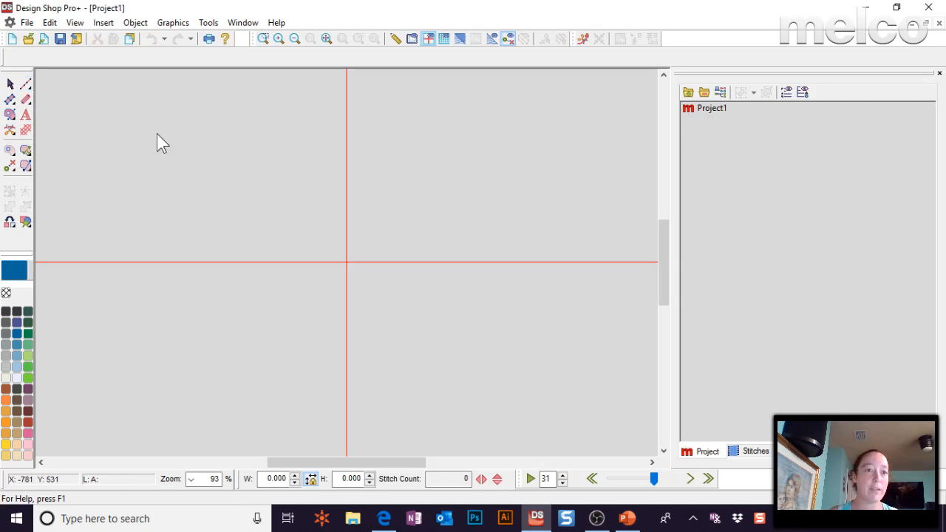
Create a new project, add the lettering "Rotate" in the Block 2 alphabet and center the design
click(12, 40)
click(25, 114)
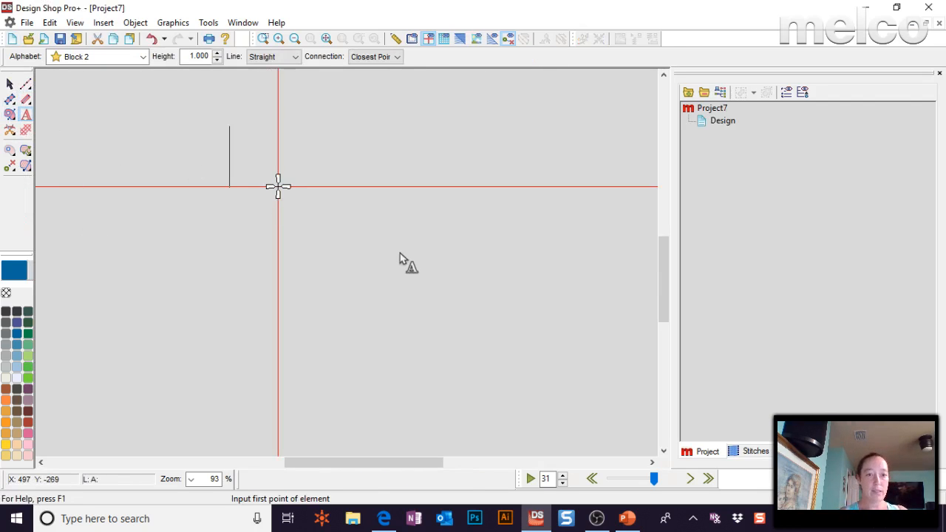
text(Rotate)
key(Return)
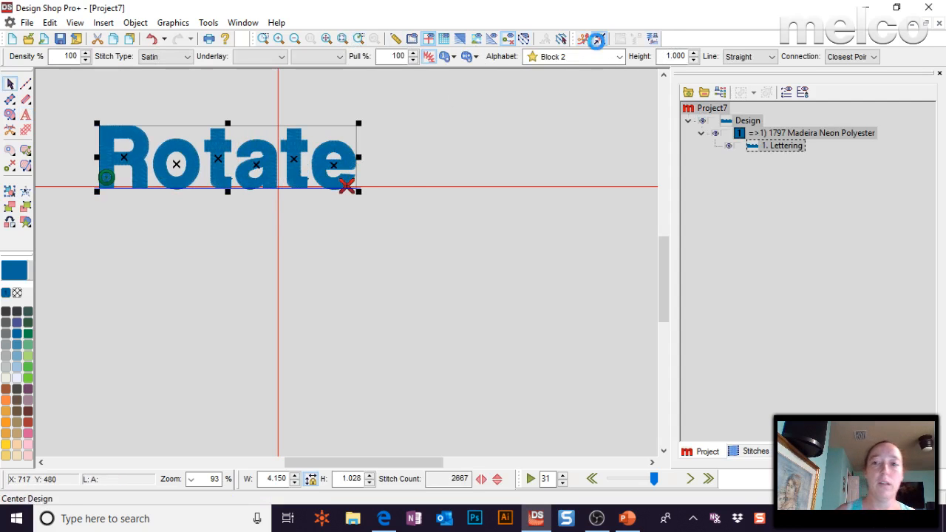
click(597, 38)
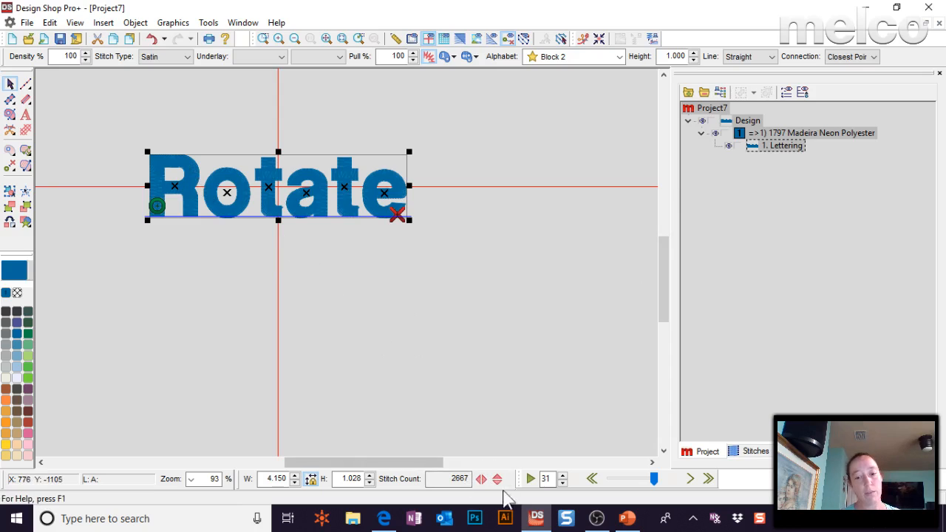
Select the whole project, mirror the lettering horizontally and vertically, and mirror it both ways again to restore its orientation
click(642, 148)
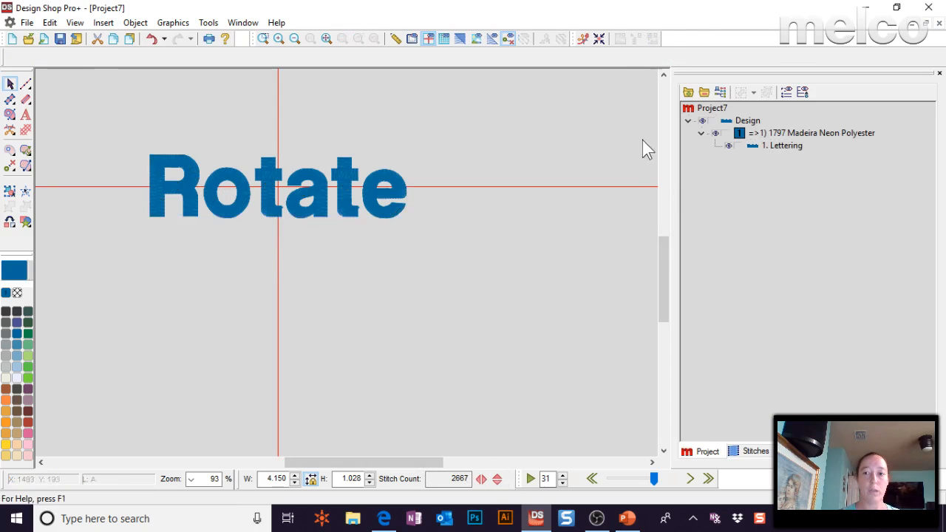
click(714, 109)
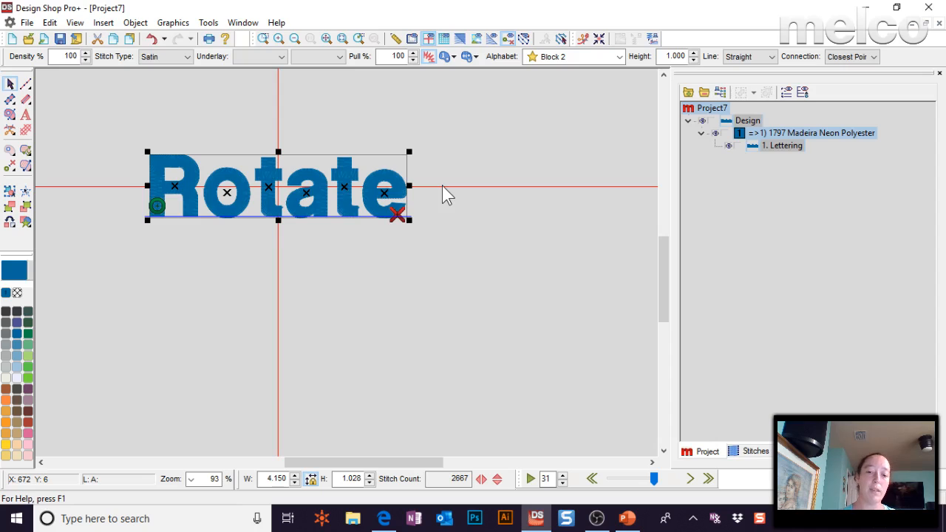
click(481, 479)
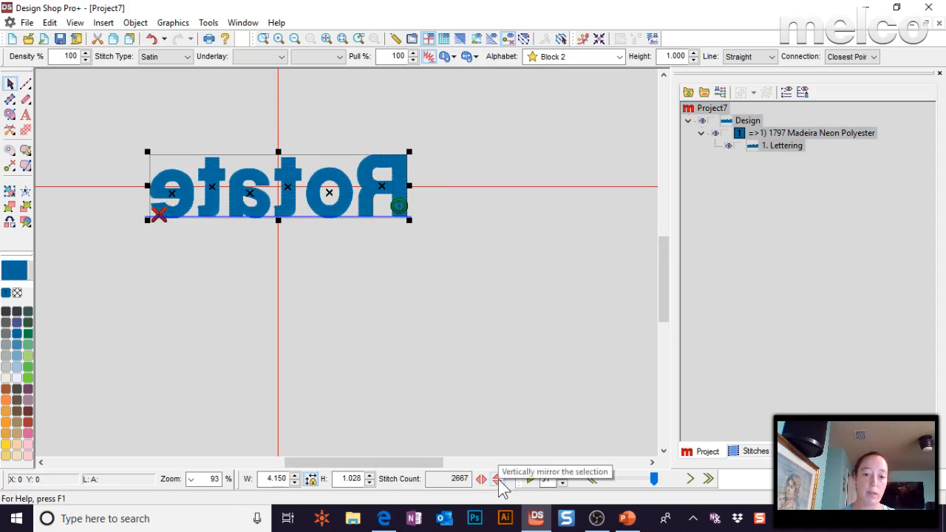
click(498, 479)
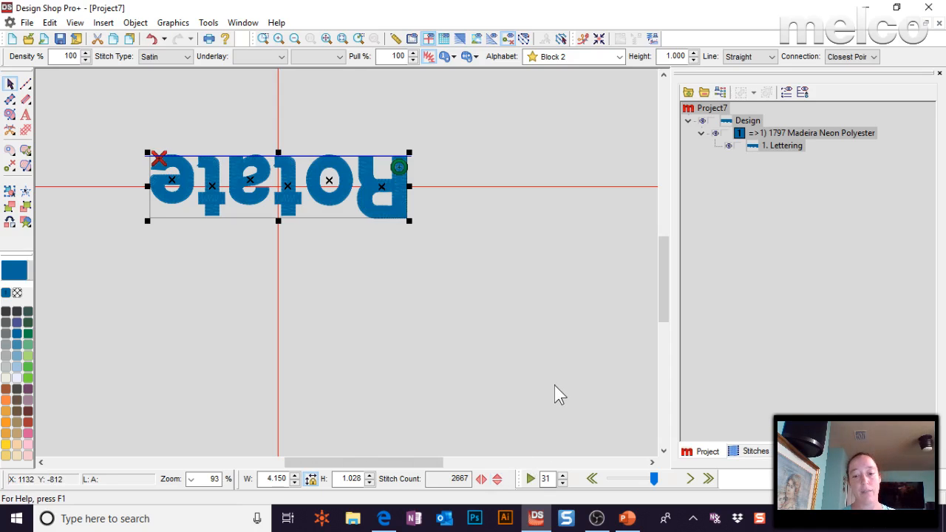
click(481, 479)
click(498, 479)
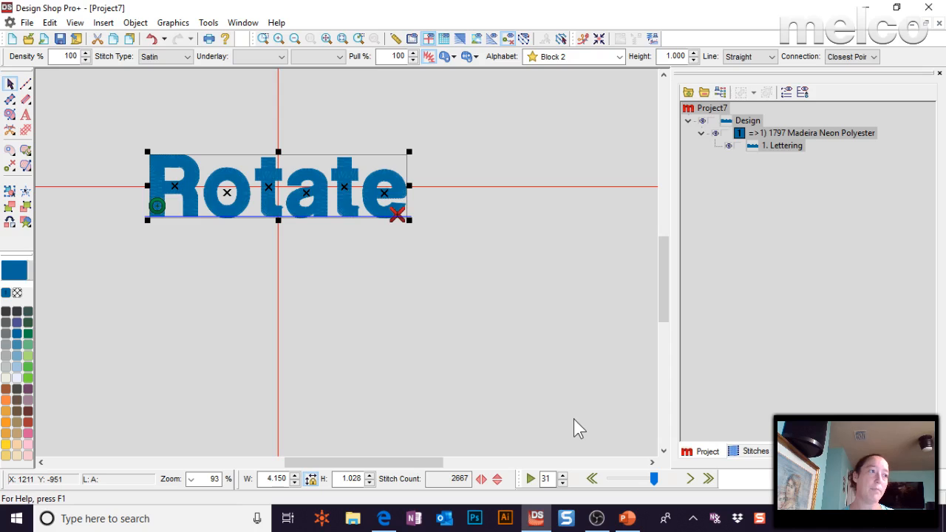
Rotate the selected lettering upside down and onto a diagonal, and turn it a further 90 degrees
click(311, 479)
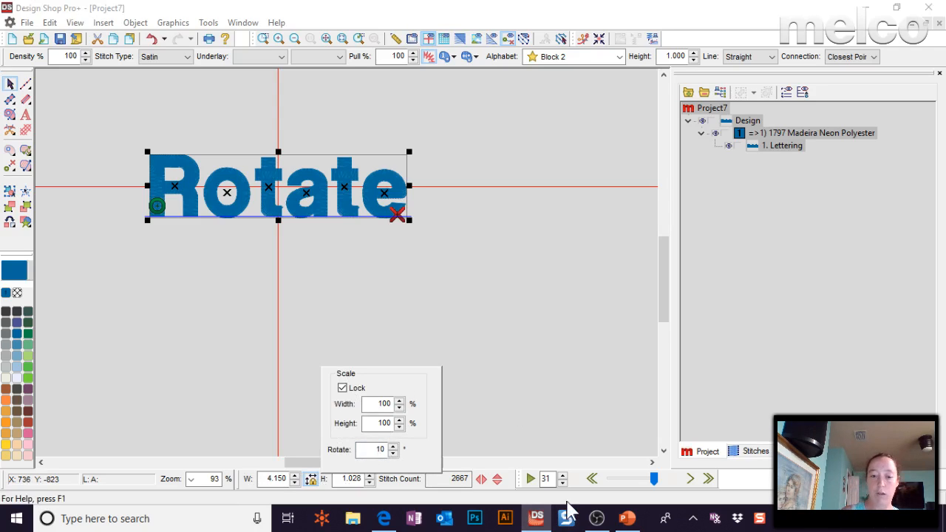
key(Return)
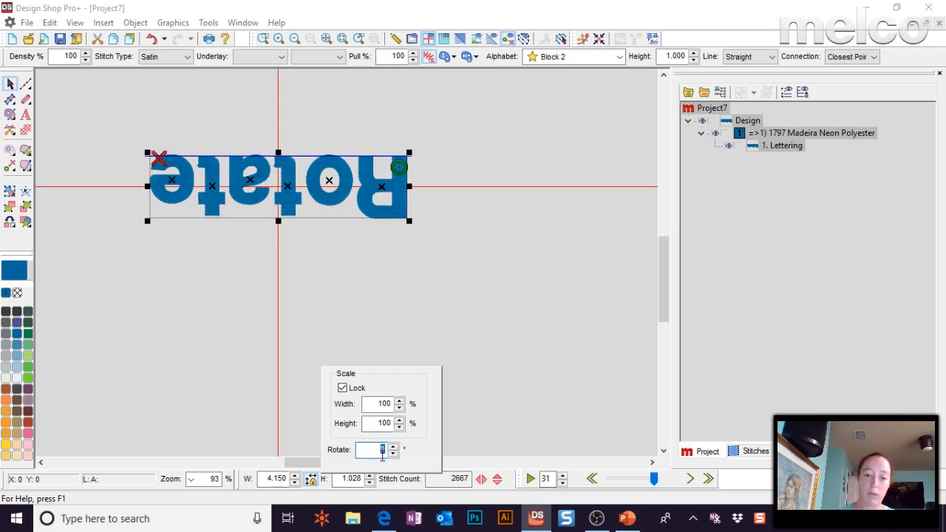
key(Return)
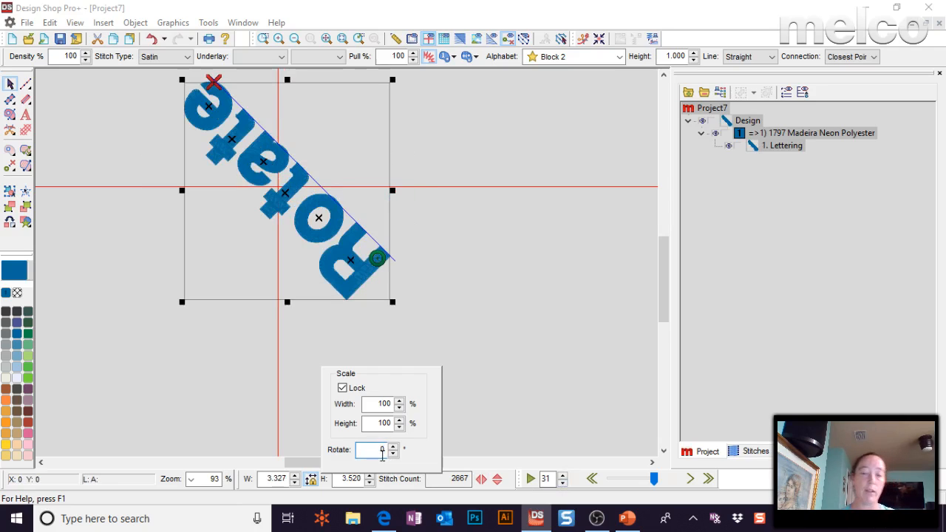
double_click(378, 449)
text(90)
key(Return)
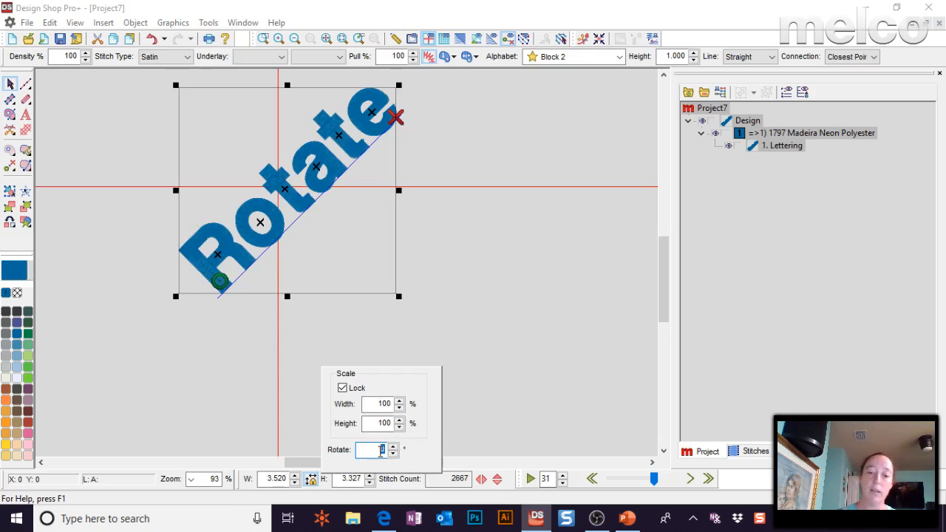
Turn the lettering 45 degrees to stand vertically, and rotate it 90 degrees to make it horizontal
text(45)
key(Return)
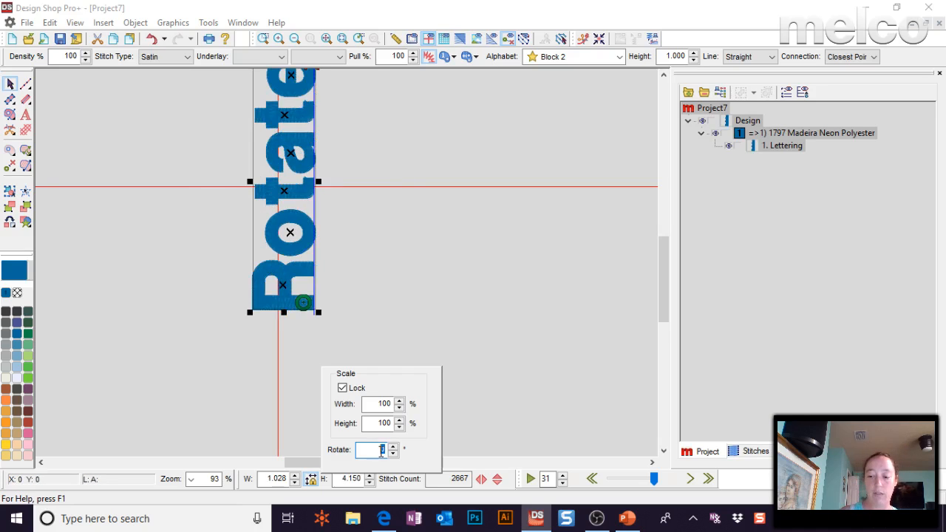
text(90)
key(Return)
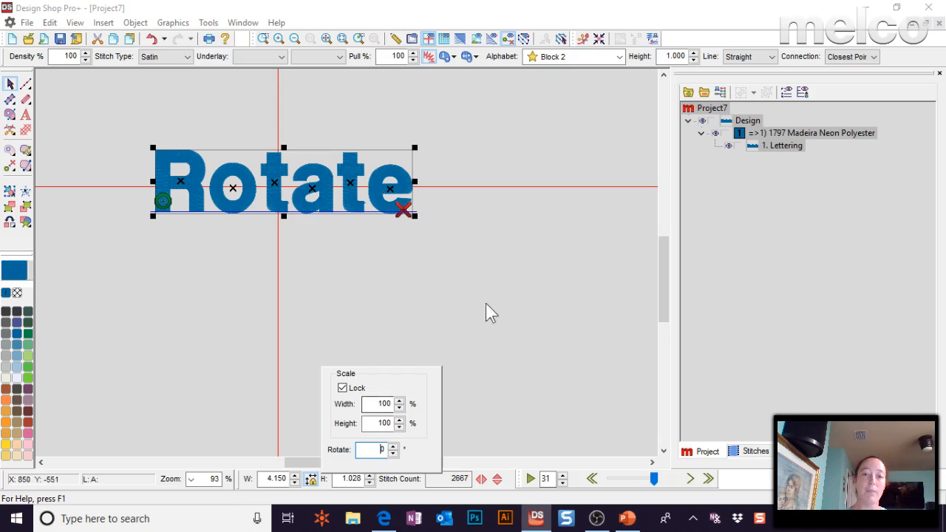
click(348, 226)
Open the lettering's scale and position settings and apply a 180-degree orientation
click(329, 161)
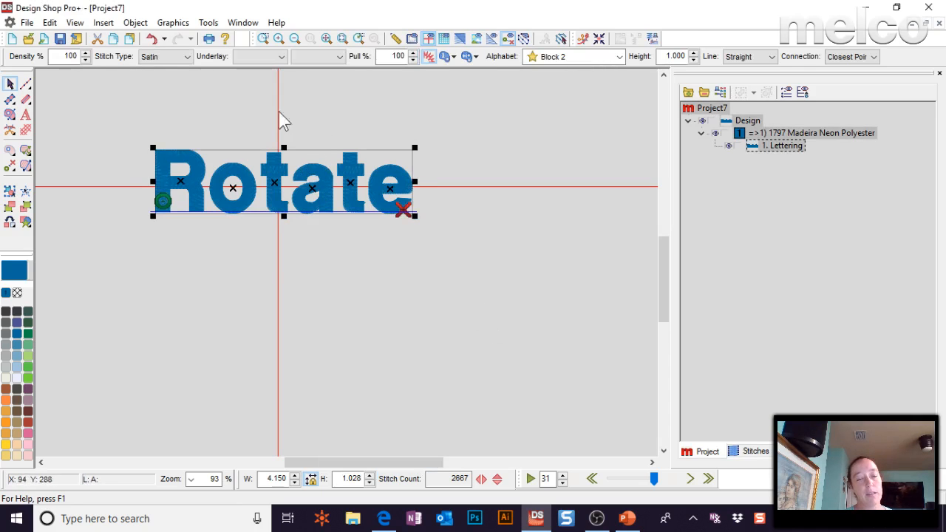
right_click(310, 157)
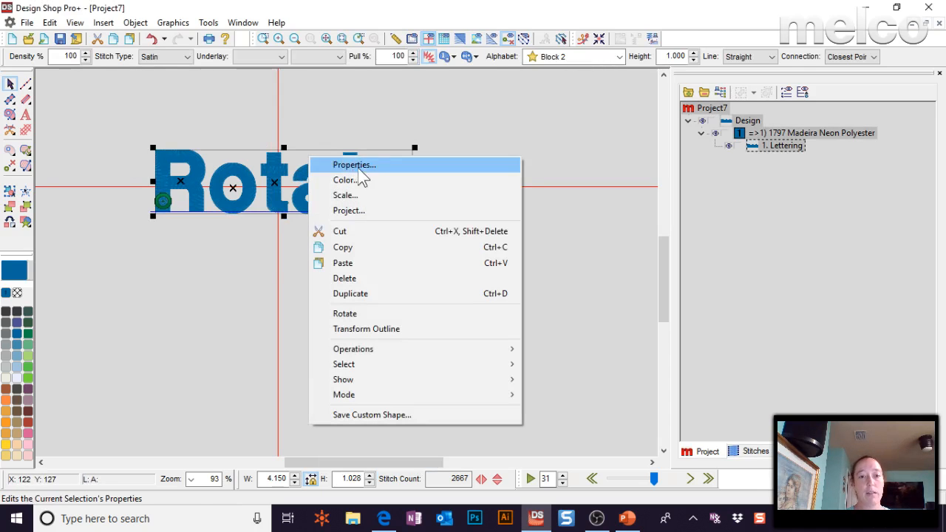
click(364, 194)
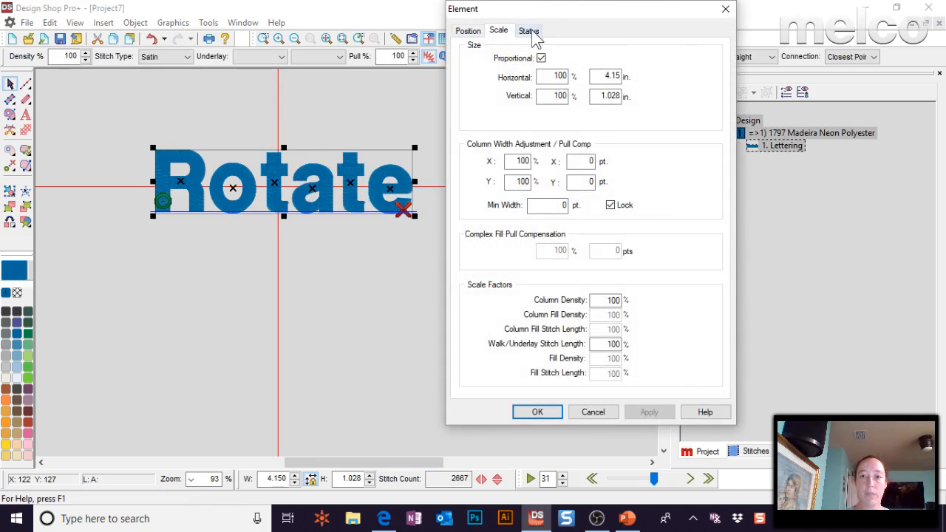
click(468, 32)
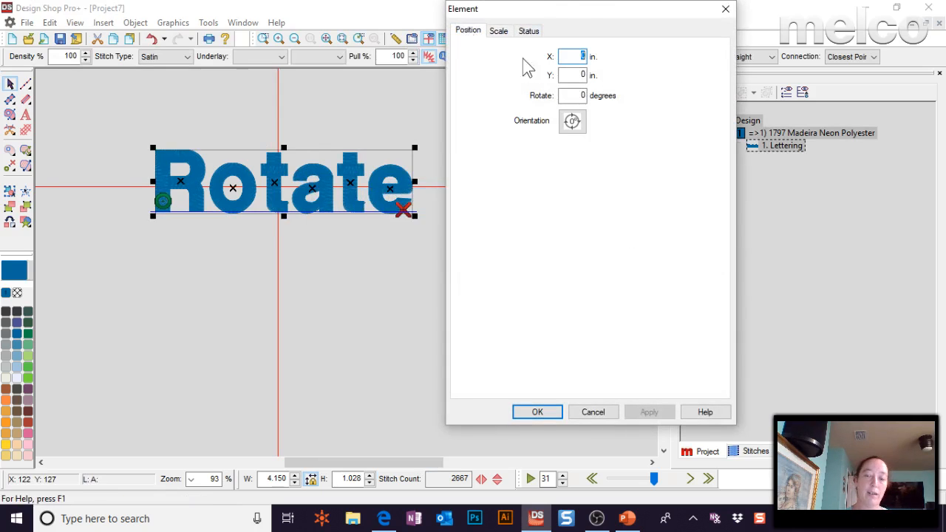
key(Tab)
key(Tab)
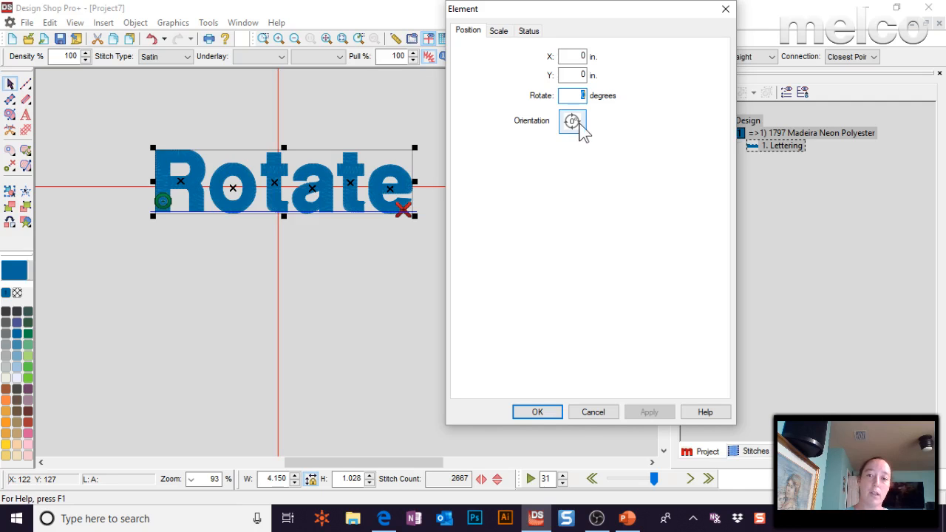
click(580, 130)
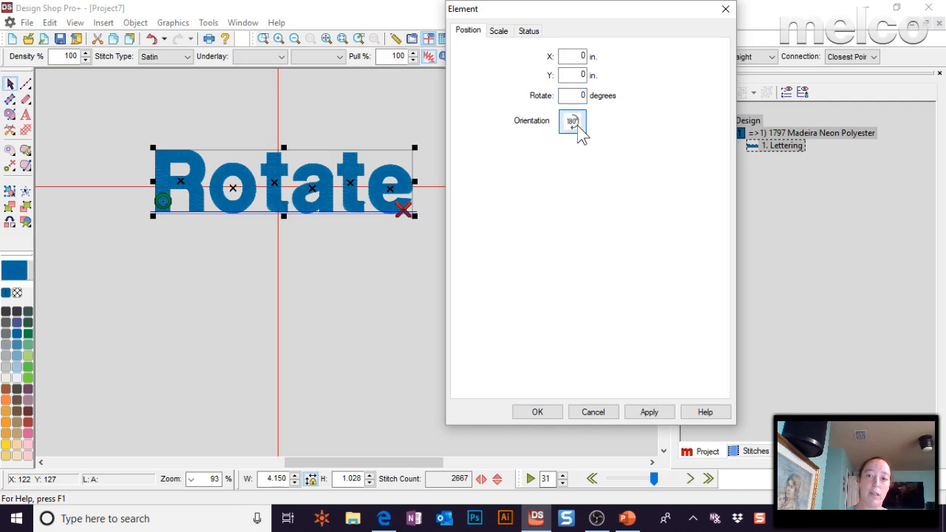
click(580, 131)
click(648, 411)
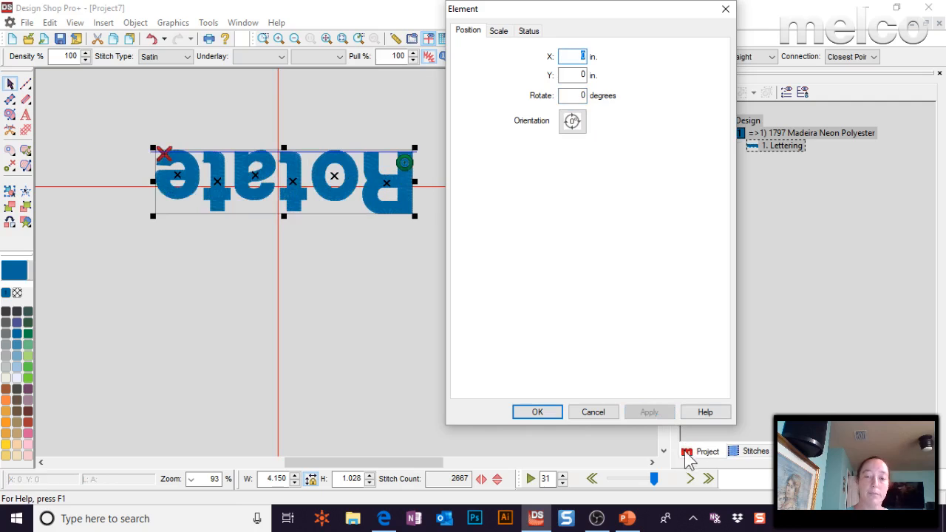
Apply a 270-degree orientation and one further orientation change to stand the lettering vertically, and accept the settings
click(580, 129)
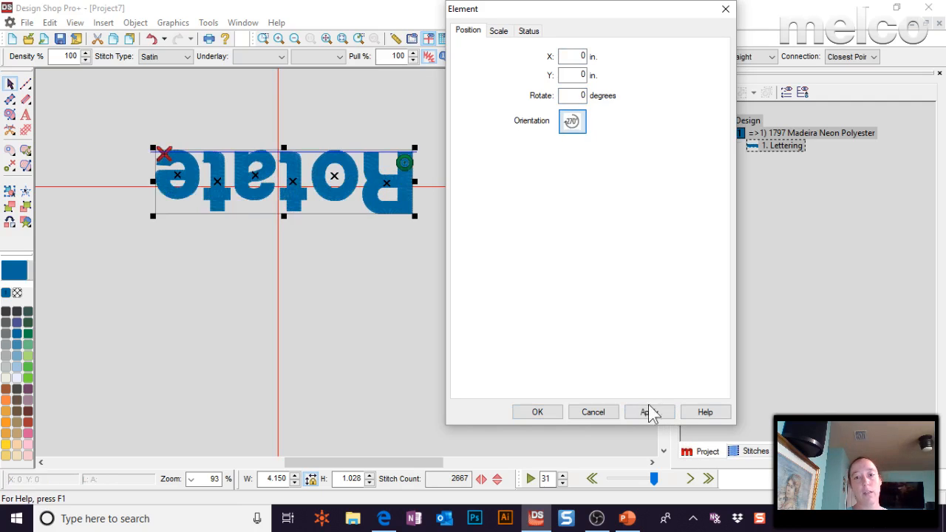
click(659, 415)
click(574, 122)
click(648, 412)
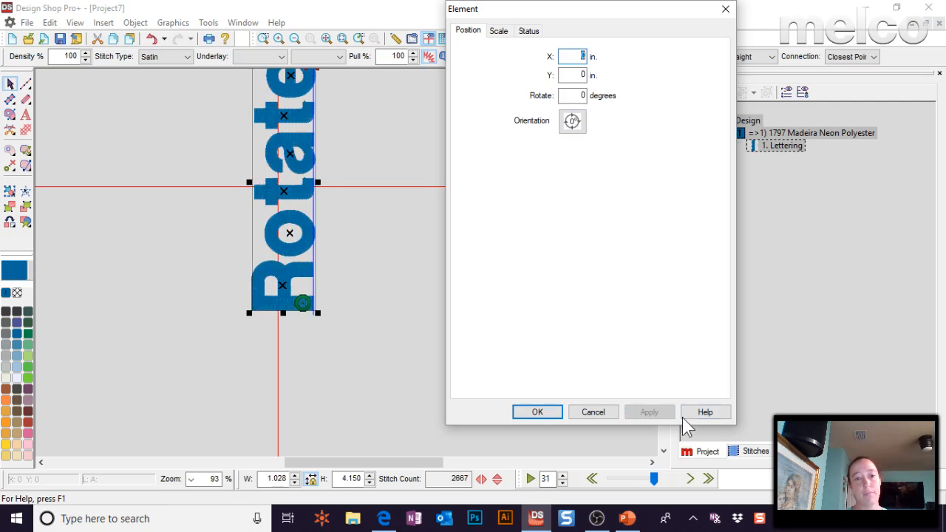
click(537, 411)
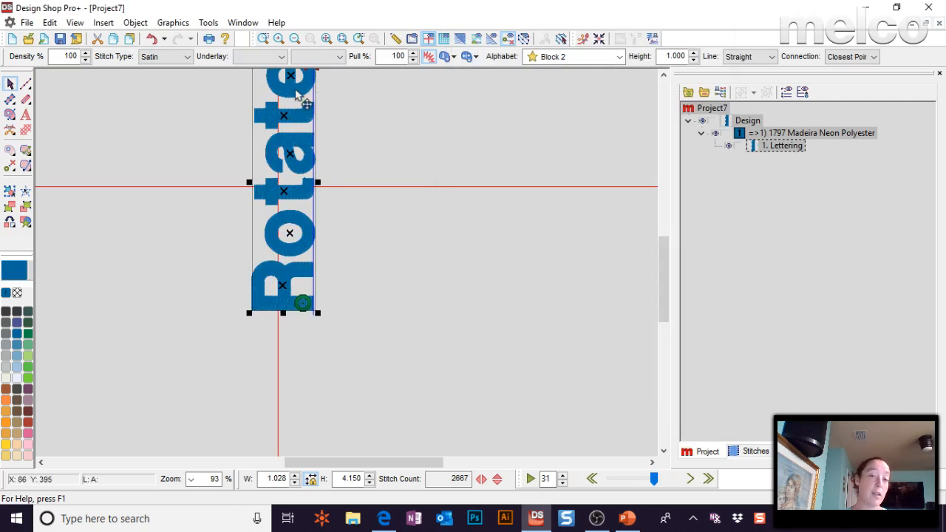
Rotate the vertical lettering back to horizontal with the quick rotate setting, reselect it and center the design
click(330, 479)
click(381, 450)
click(393, 453)
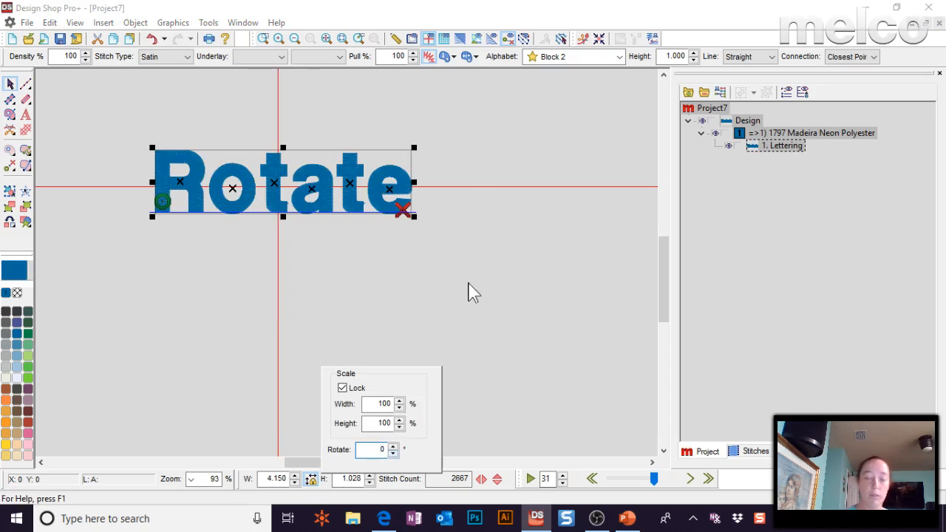
click(430, 175)
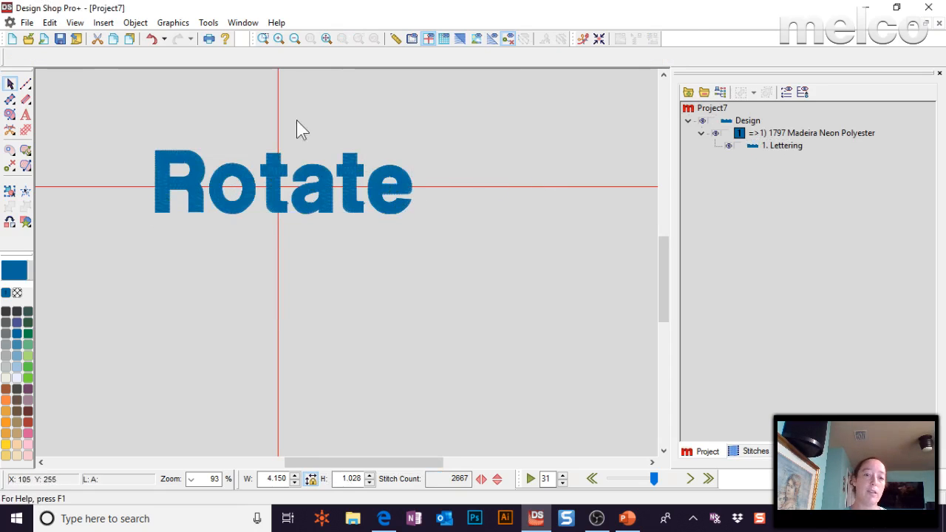
click(252, 185)
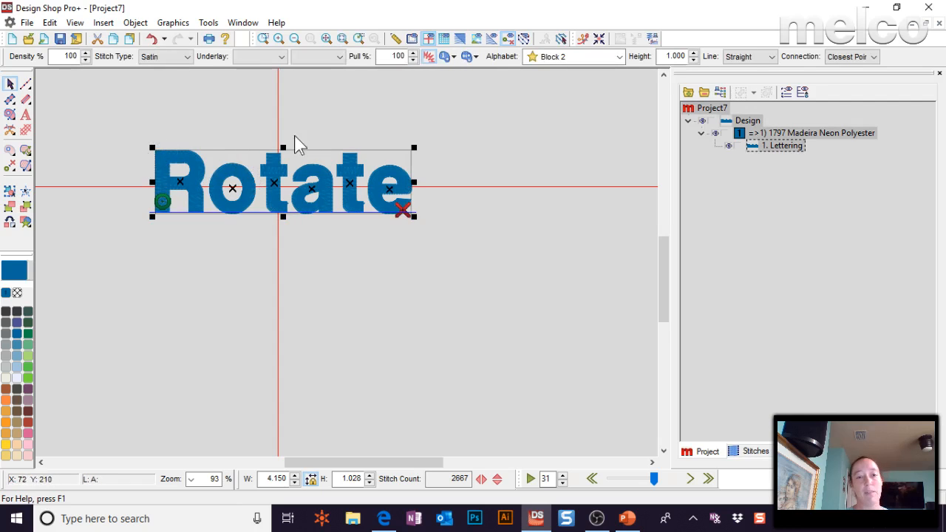
click(598, 38)
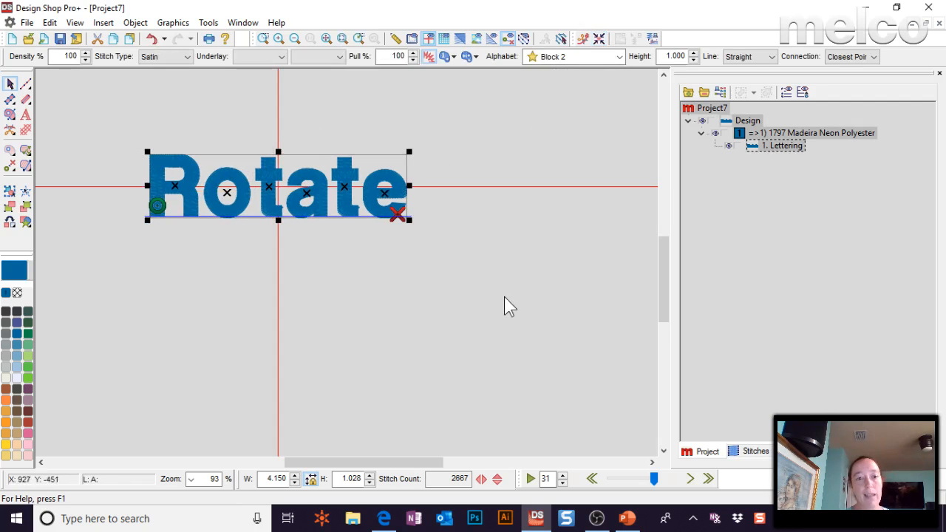
Resize the lettering to about 1.12 in tall and rotate it freehand clockwise onto a descending diagonal
mouse_move(410, 150)
mouse_down()
mouse_move(488, 141)
mouse_move(512, 120)
mouse_move(554, 195)
mouse_move(460, 116)
mouse_move(467, 120)
mouse_move(409, 147)
mouse_up()
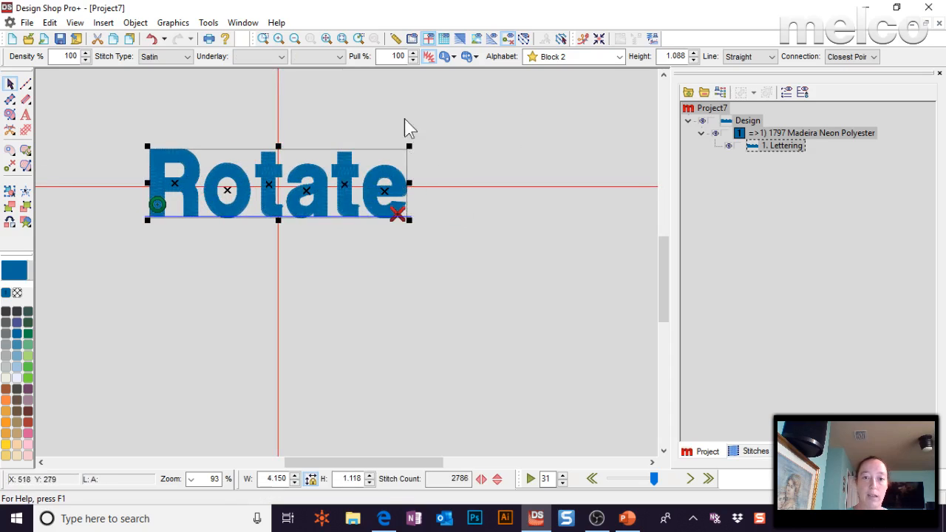
click(394, 162)
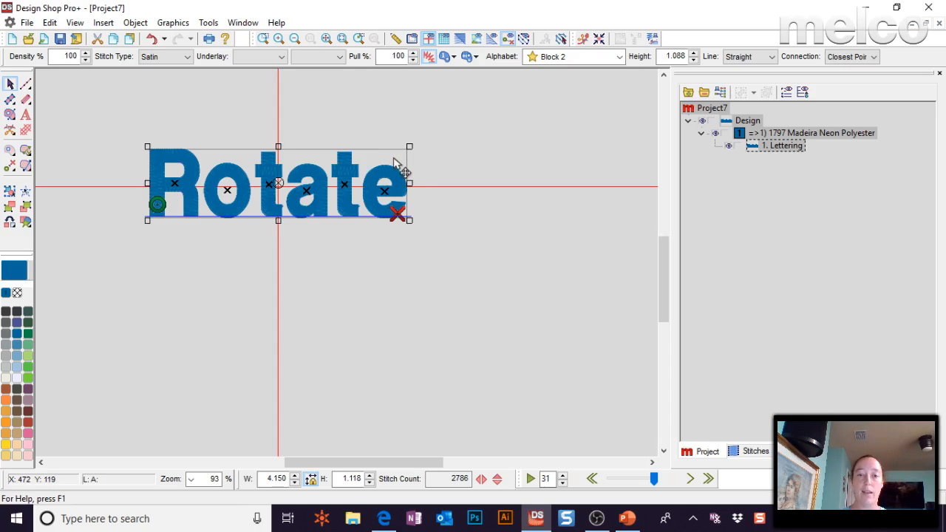
click(481, 171)
click(390, 190)
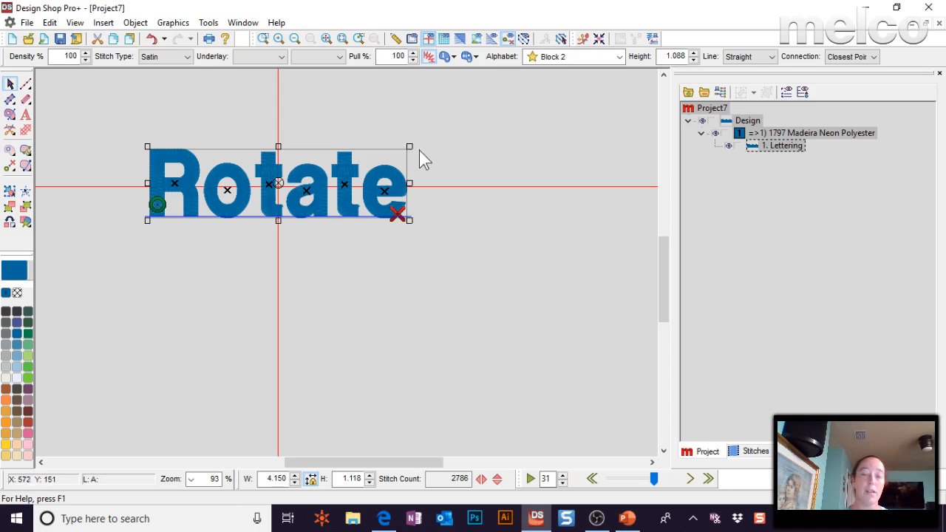
drag(416, 141, 411, 256)
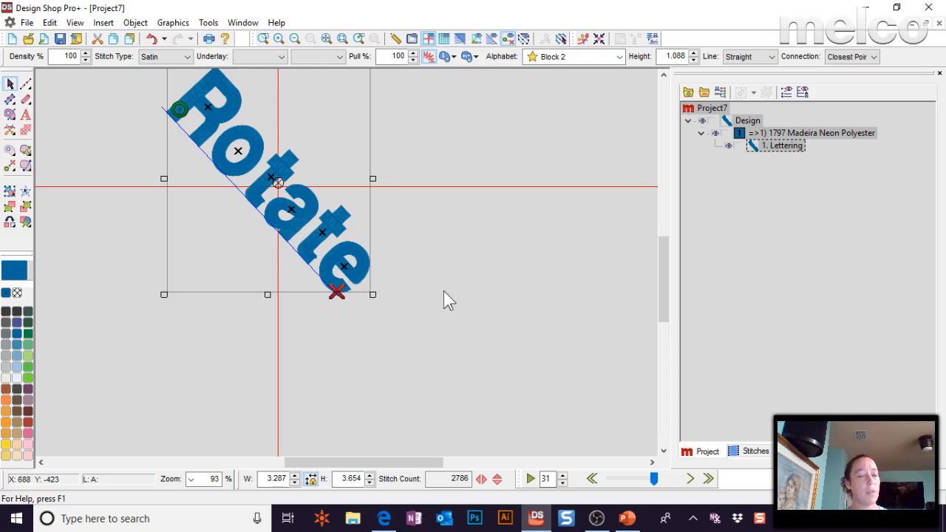
Reselect the tilted lettering, review its Status and Position settings, and close them without changes
right_click(359, 200)
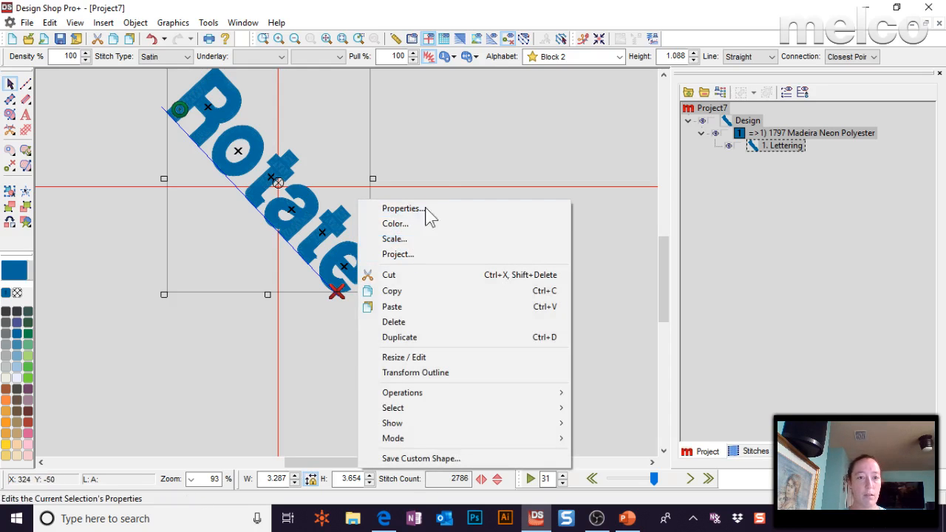
click(437, 133)
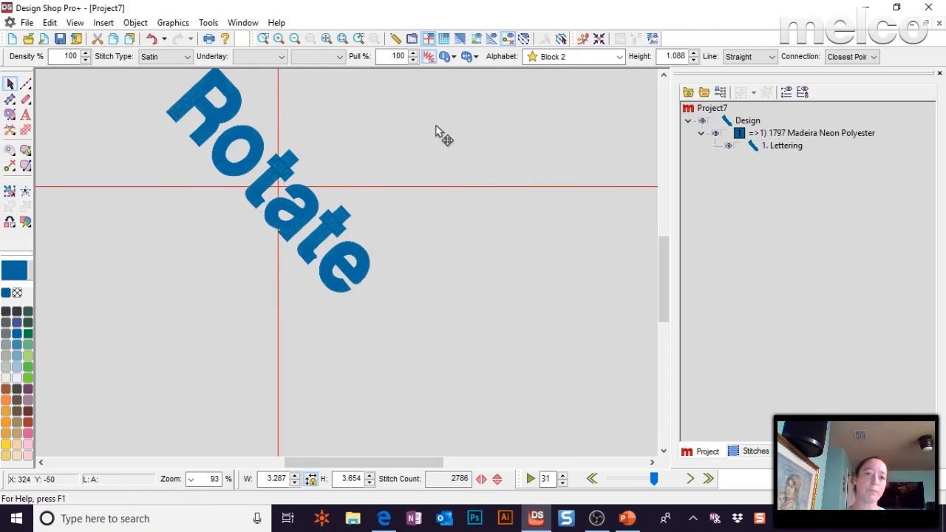
click(311, 178)
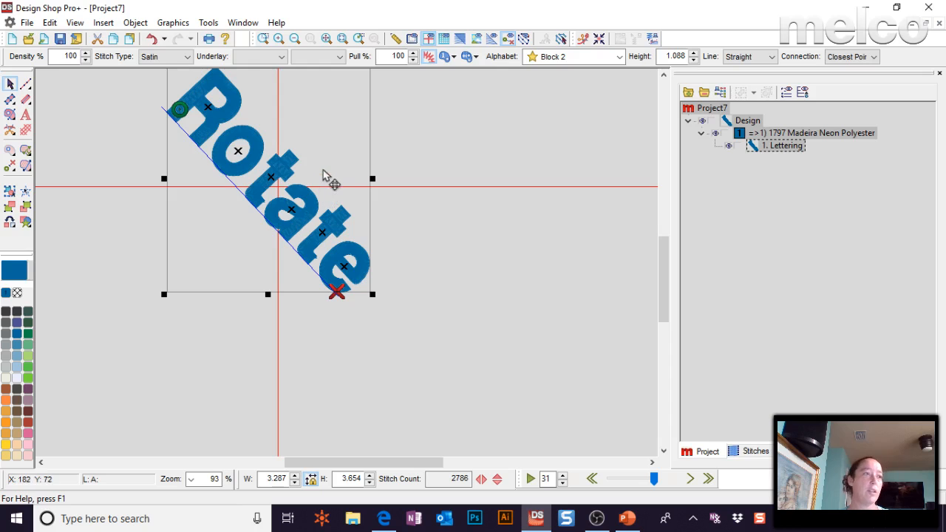
right_click(324, 172)
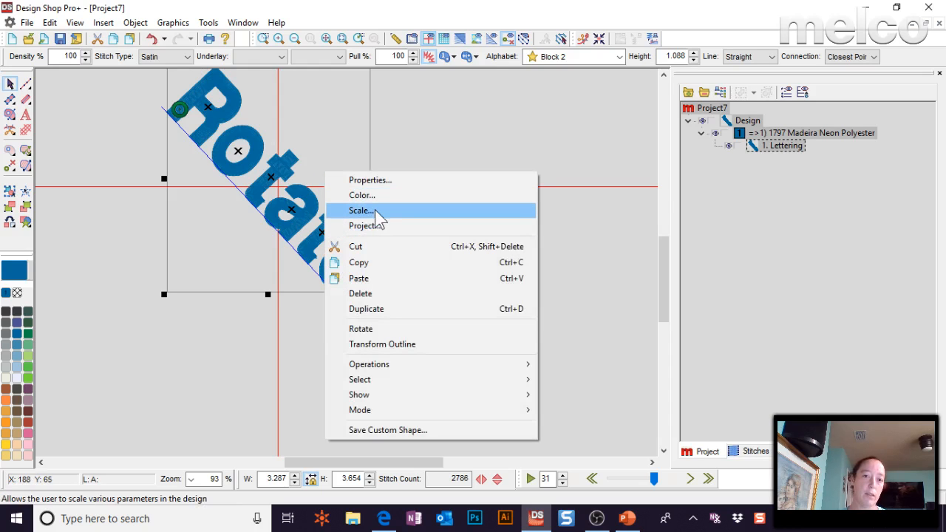
click(374, 210)
click(529, 30)
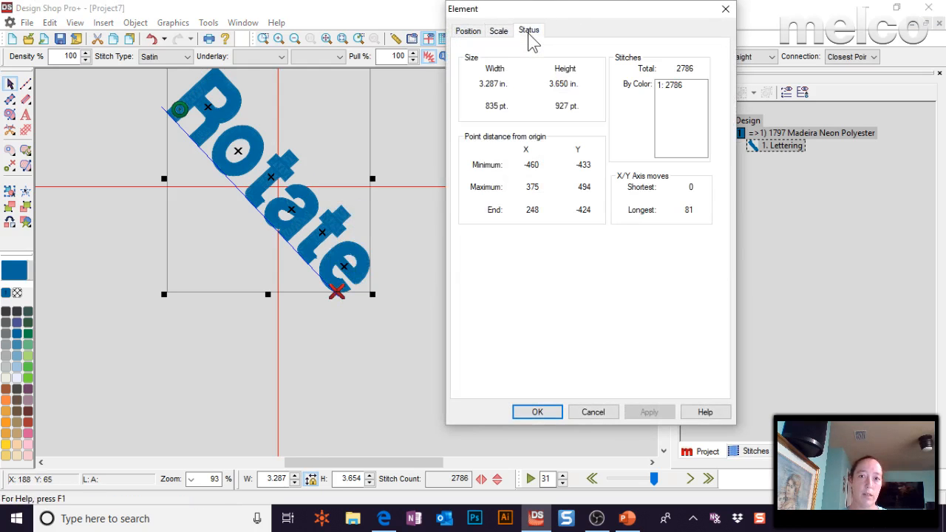
click(472, 31)
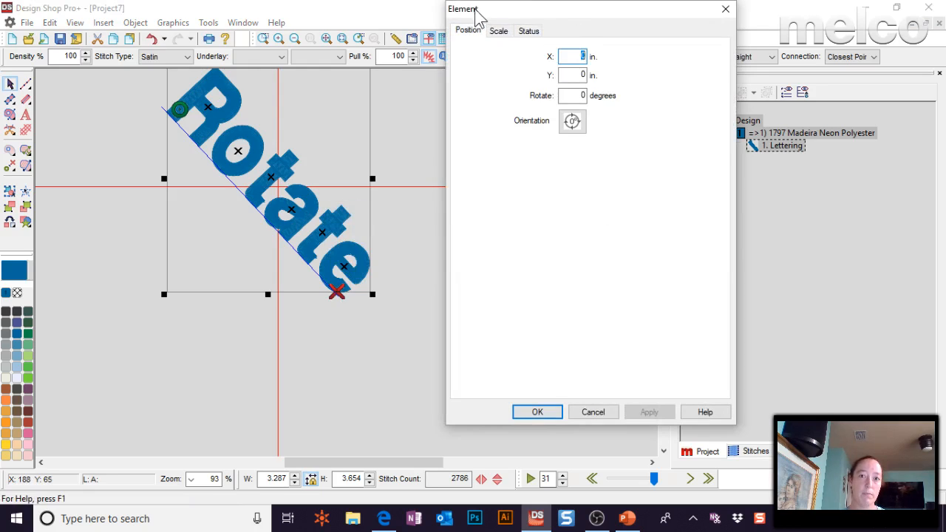
drag(477, 12, 466, 37)
click(582, 436)
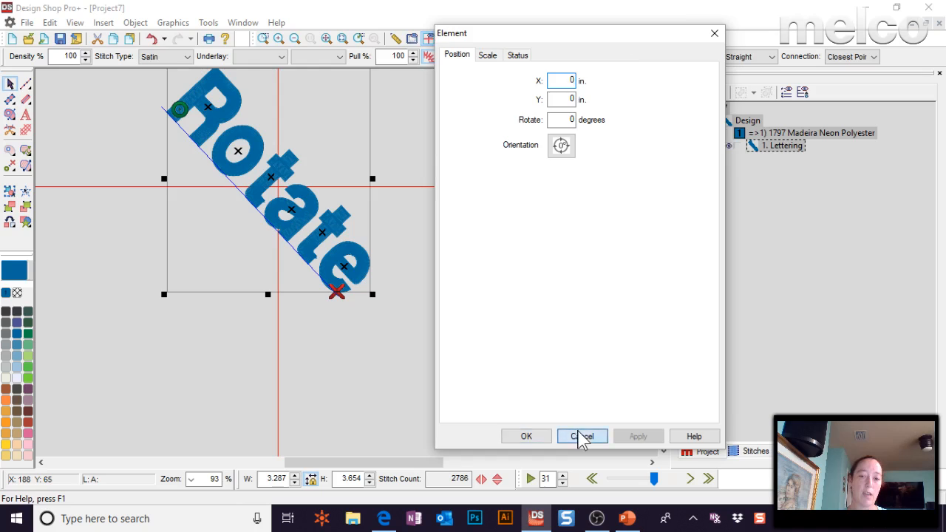
Reopen the tilted lettering's scale settings, check the rotation and orientation options, and cancel
right_click(338, 195)
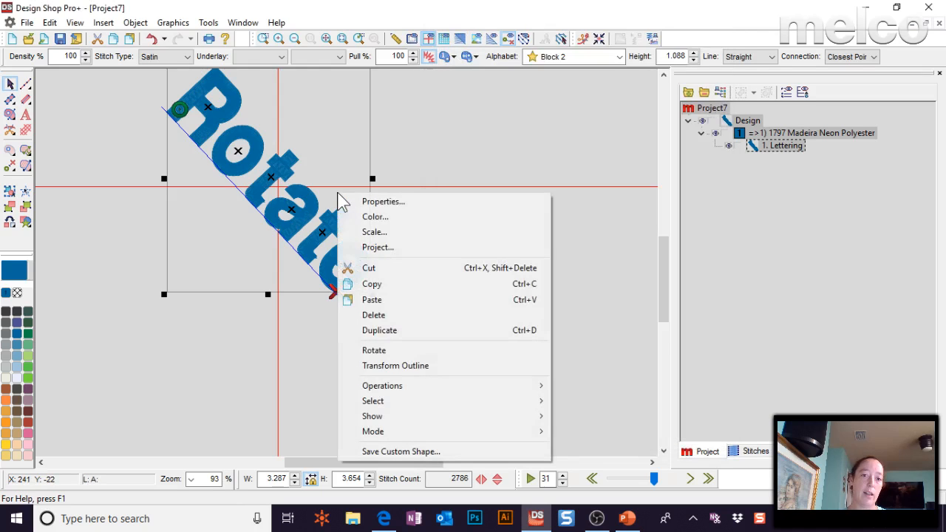
click(384, 236)
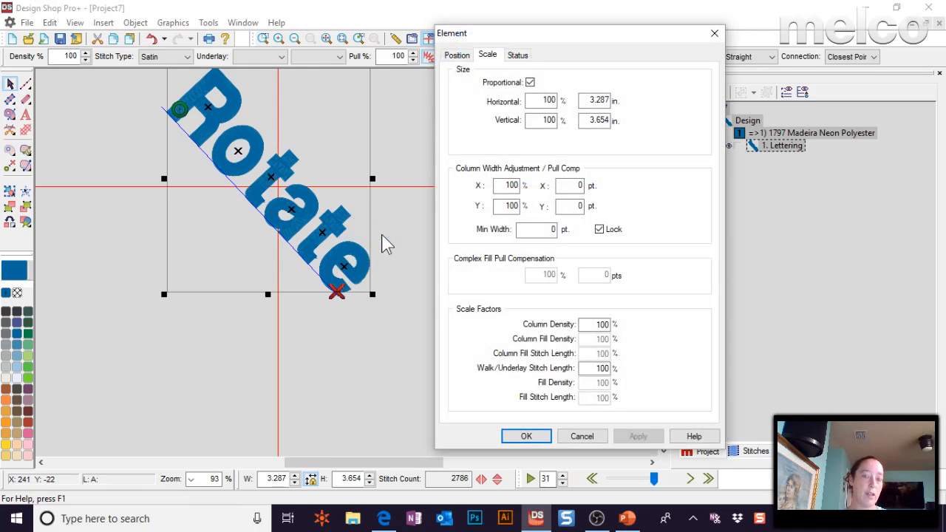
click(457, 56)
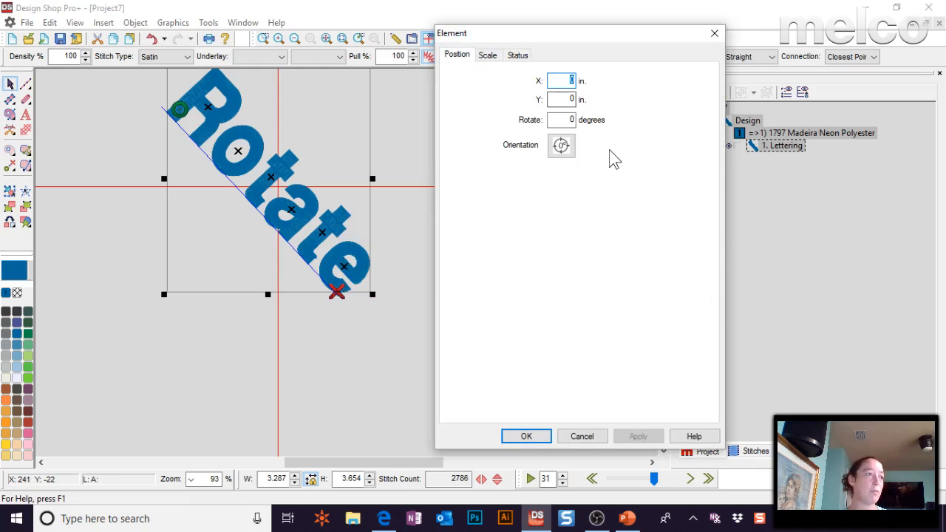
click(599, 436)
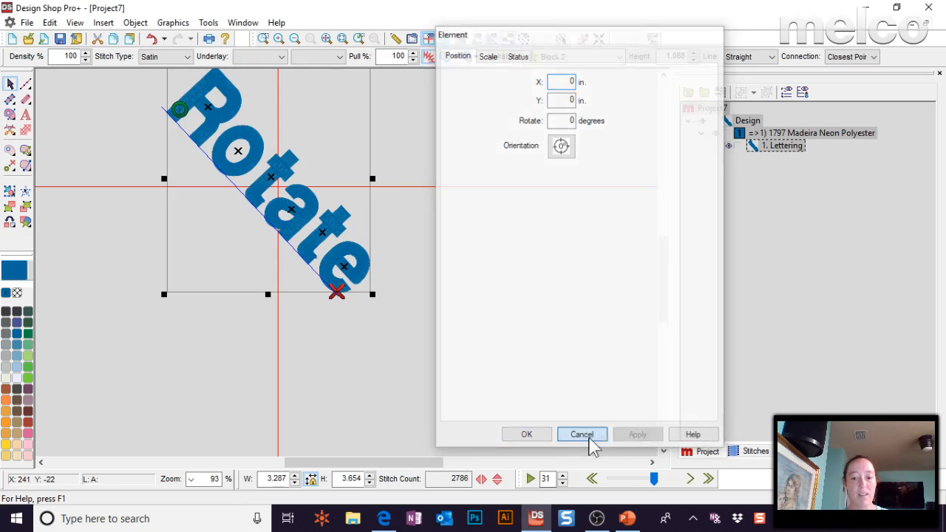
Mirror the tilted lettering both horizontally and vertically, and bring up the quick scale and rotate settings
click(480, 479)
click(496, 479)
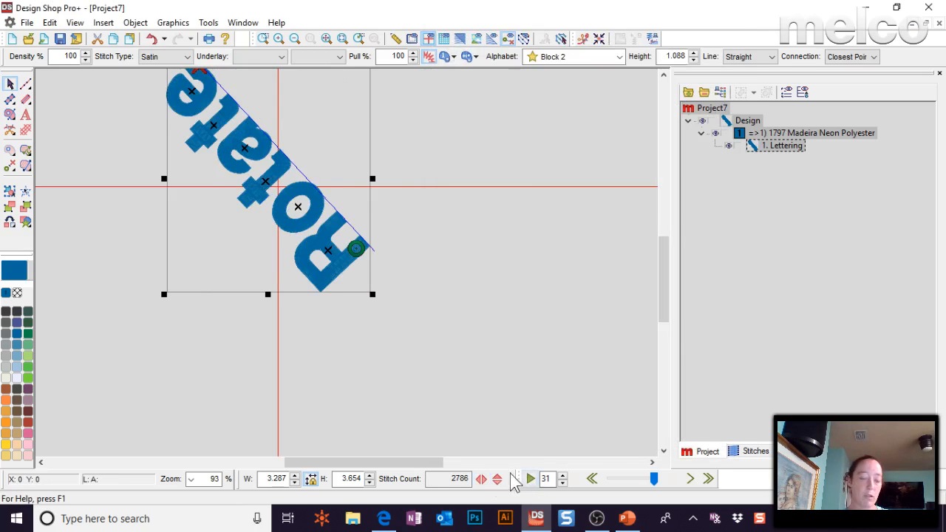
click(310, 478)
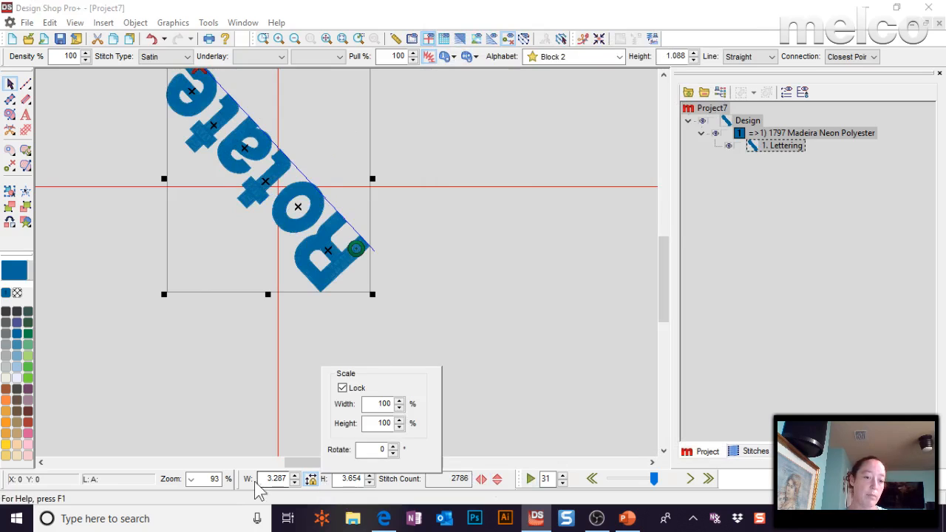
click(246, 481)
click(322, 481)
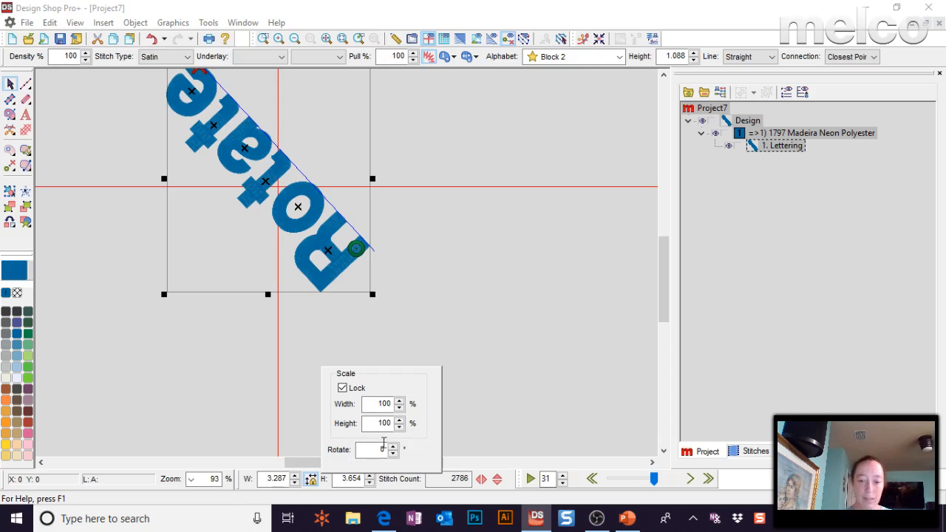
Switch to PowerPoint and look through the remaining question slides up to slide 7
click(626, 517)
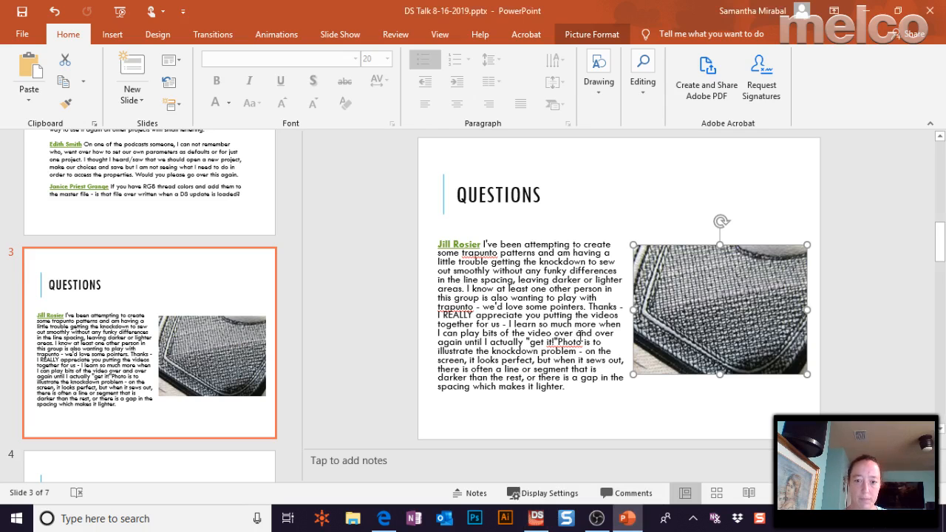
scroll(580, 336, down, 1)
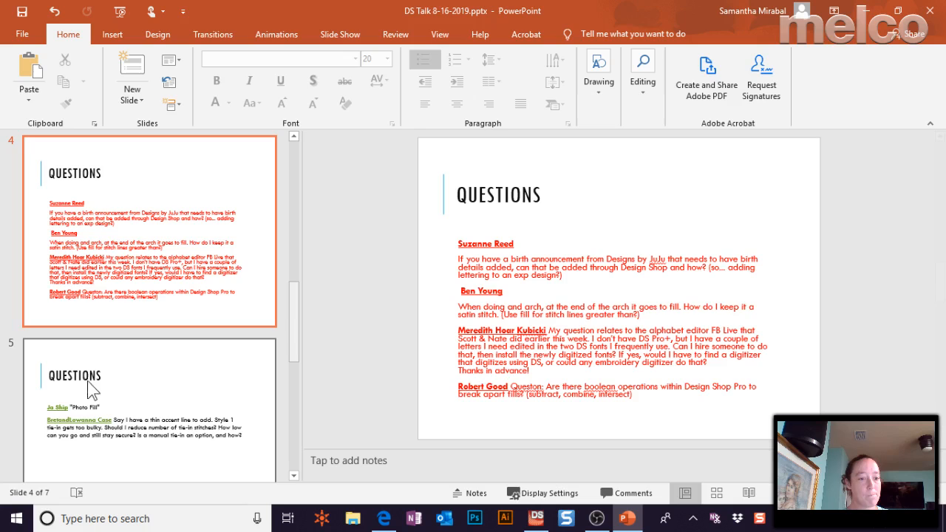
click(120, 393)
scroll(55, 410, down, 3)
click(56, 410)
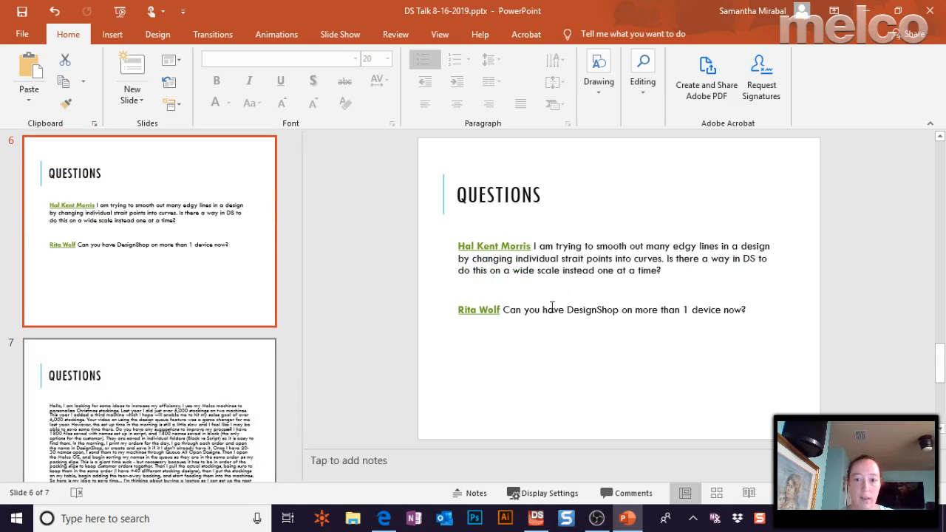
scroll(757, 313, down, 1)
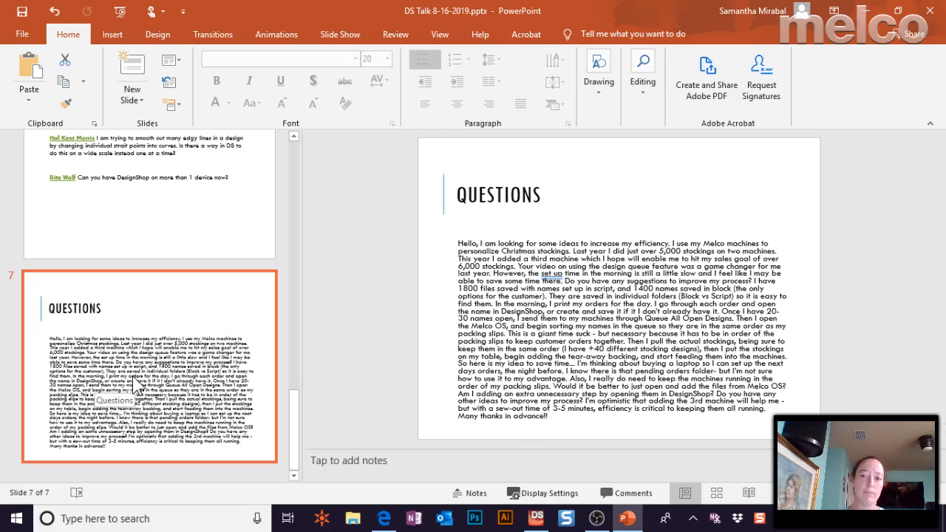
scroll(135, 378, up, 10)
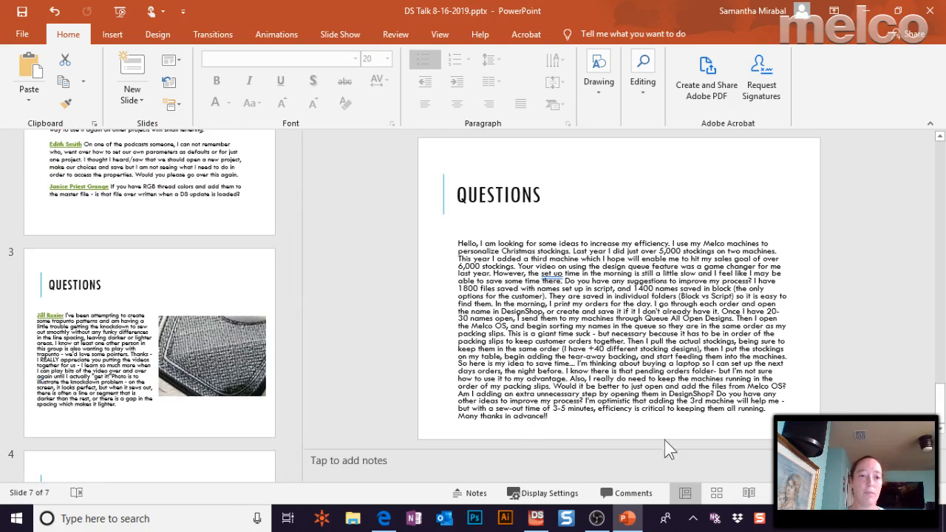
Switch back to Design Shop Pro+, move the mirrored lettering slightly down and rotate it freehand until it reads horizontally
mouse_move(538, 523)
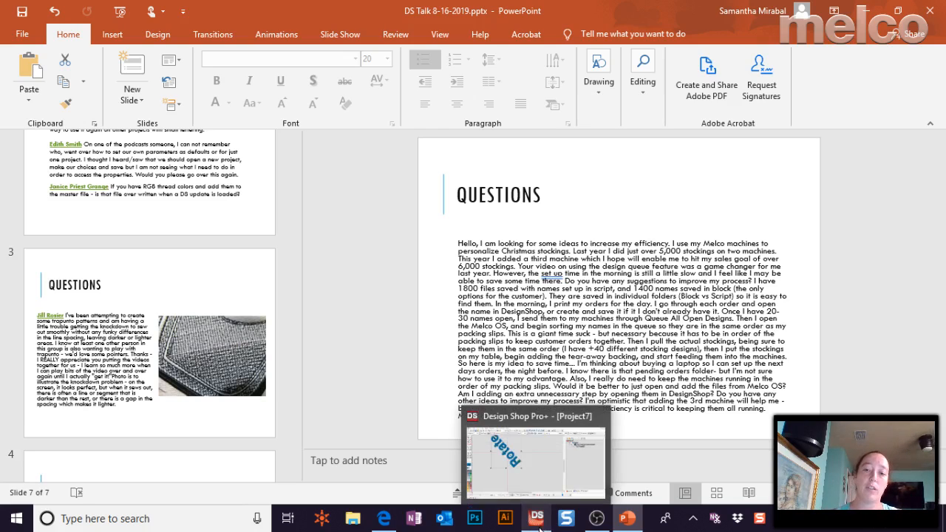
click(538, 521)
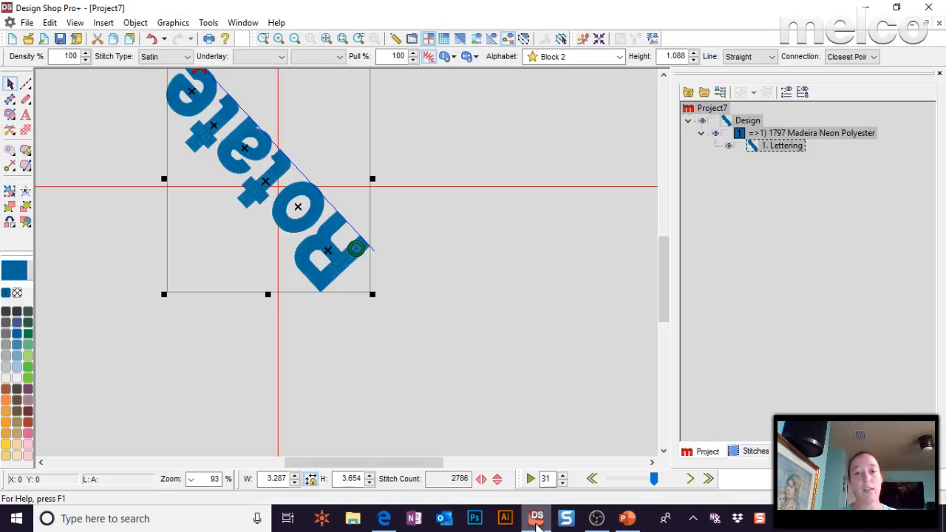
drag(331, 174, 329, 209)
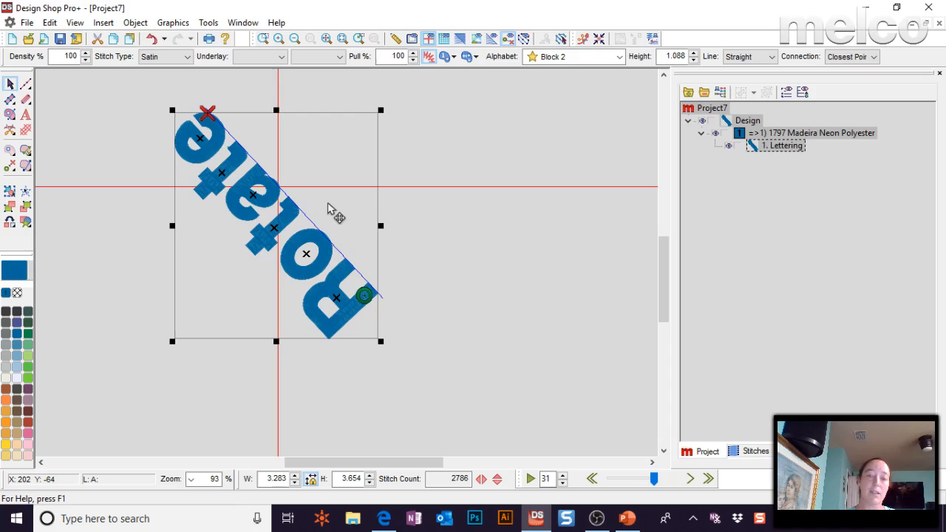
click(383, 106)
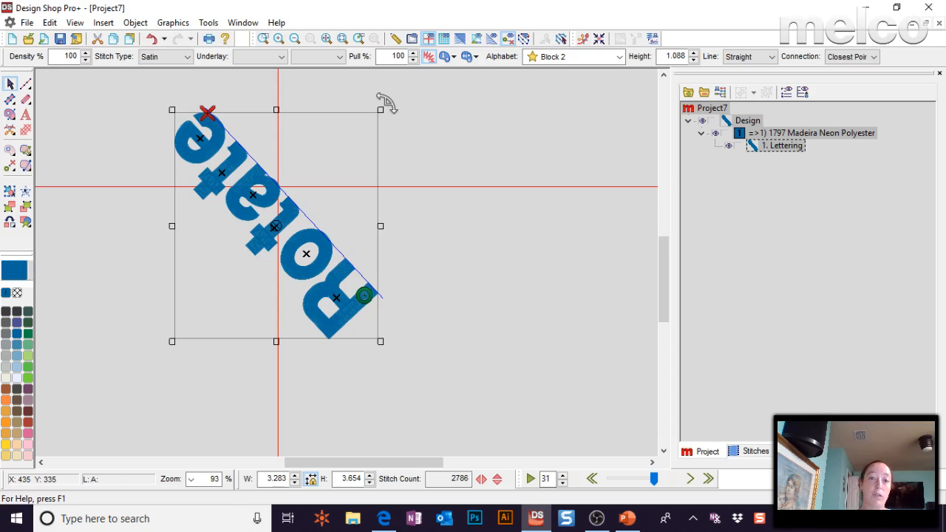
drag(386, 98, 306, 420)
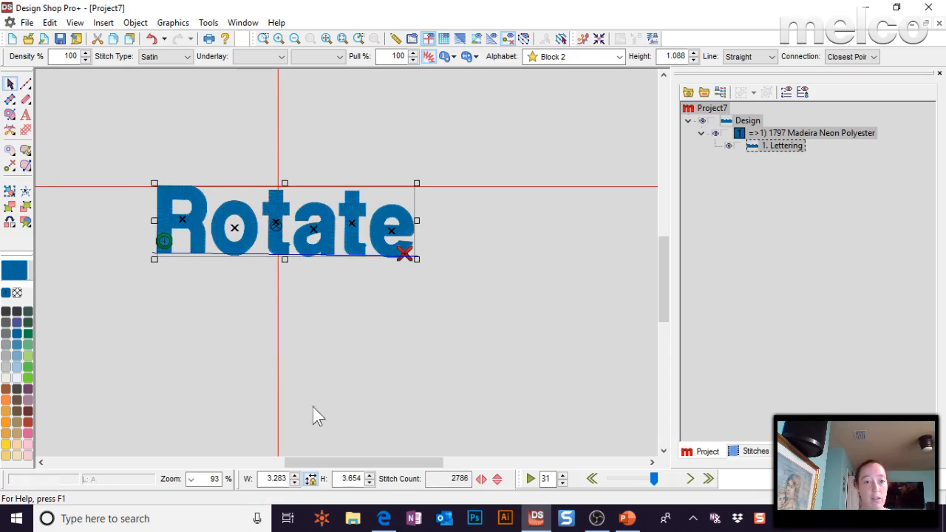
Check the Group Names properties of the "Rotate" lettering, close them and move the lettering up onto the horizontal center line
double_click(323, 199)
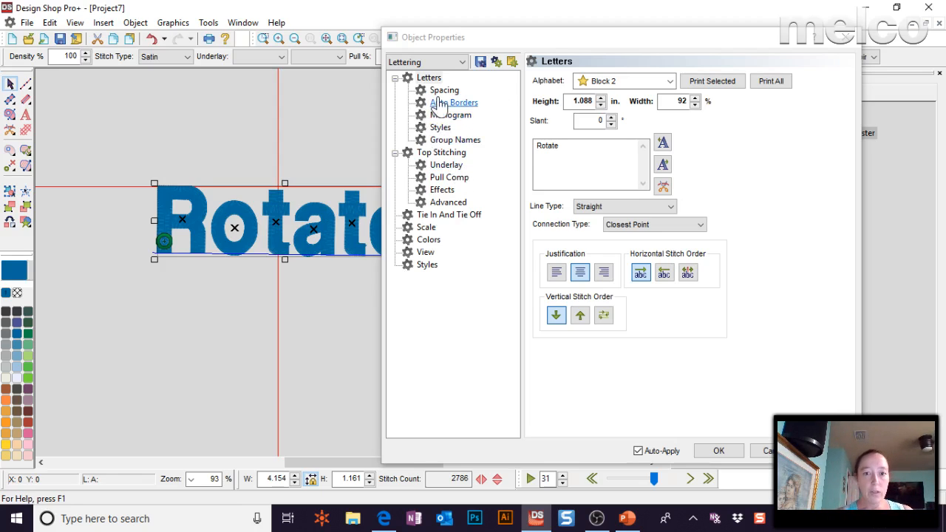
click(452, 141)
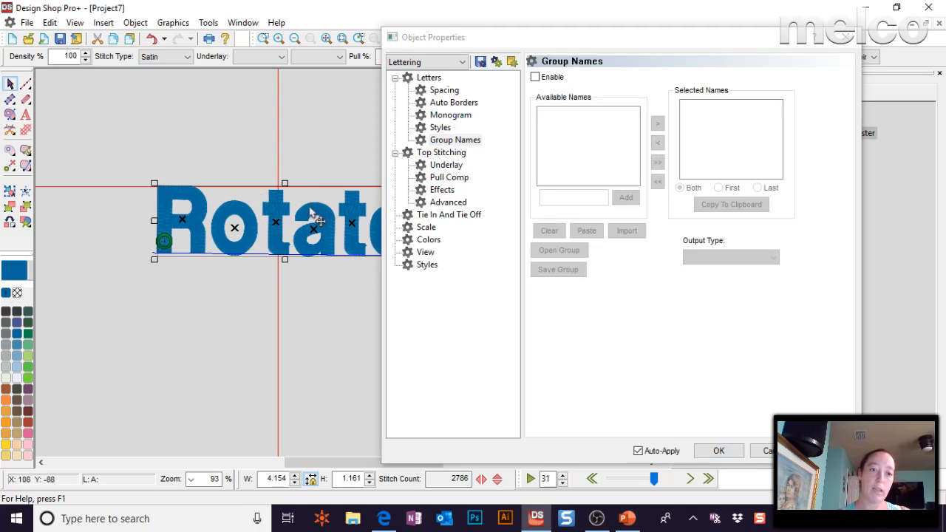
click(715, 450)
drag(332, 205, 325, 169)
Start opening a design file and browse through Webinar Standard classes to the Teaching examples folder
click(27, 38)
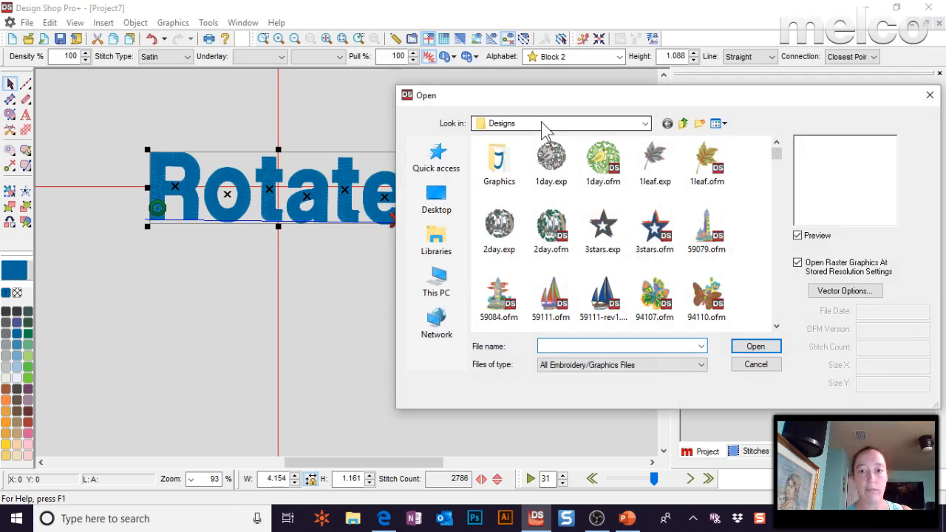
click(540, 127)
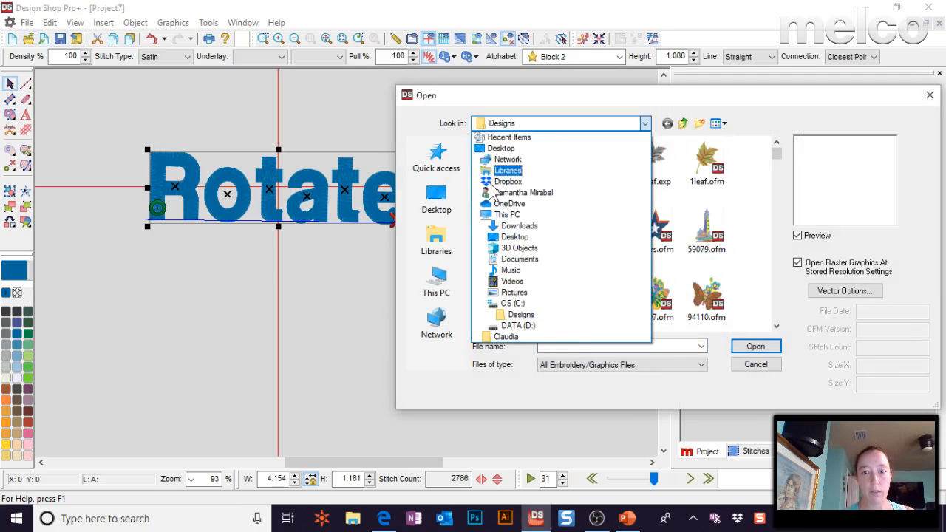
click(447, 169)
click(447, 169)
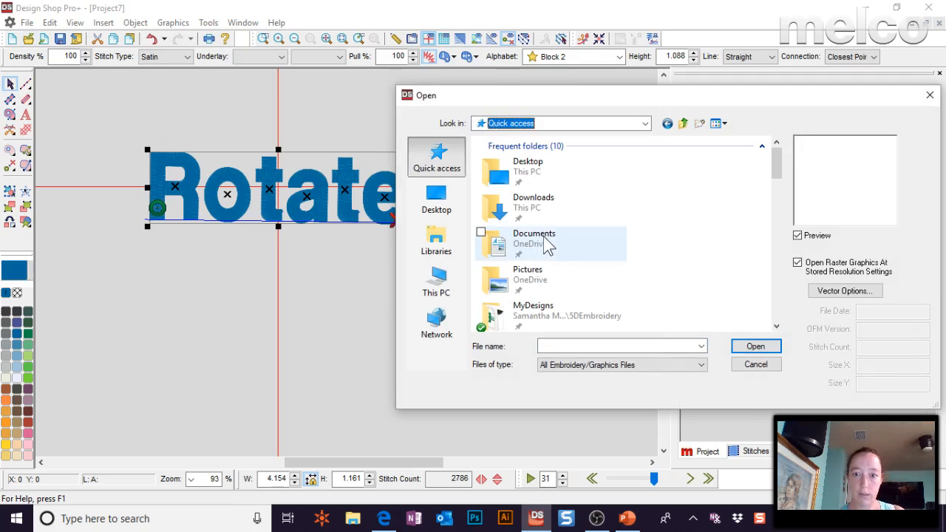
scroll(545, 264, down, 2)
click(547, 260)
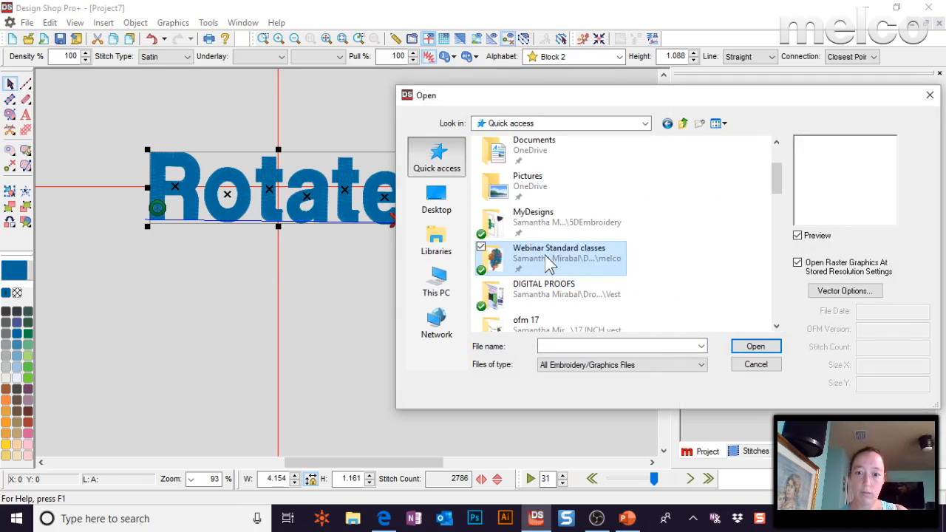
double_click(547, 260)
double_click(545, 254)
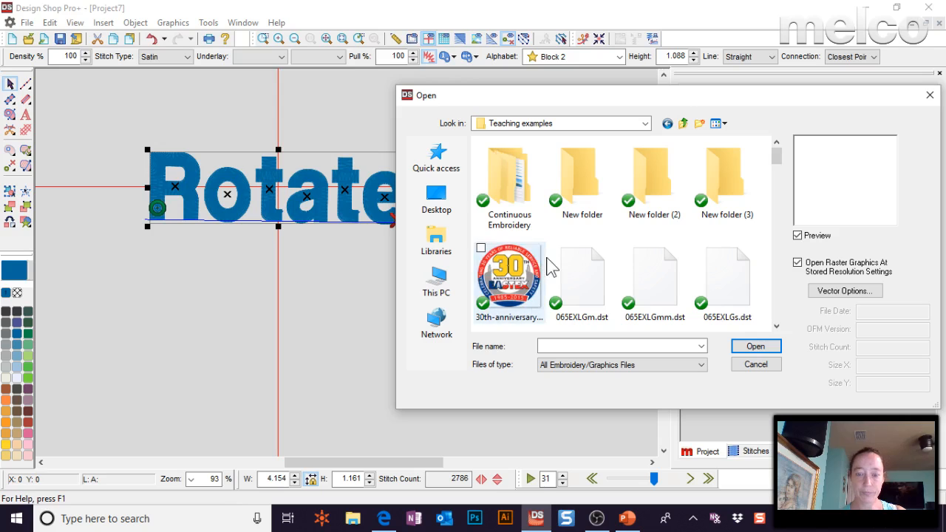
Find the group names files, compare their previews and open group names.ofm
text(gro)
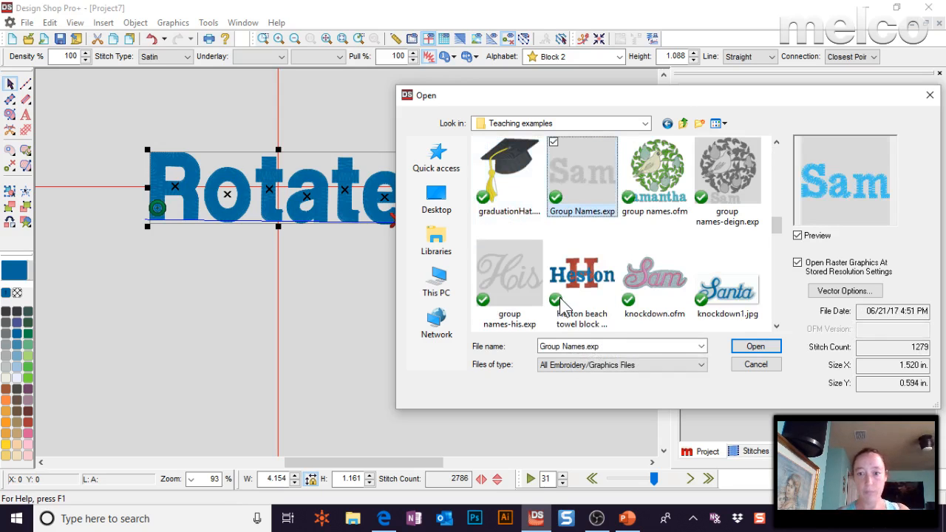
click(655, 174)
click(731, 196)
click(660, 196)
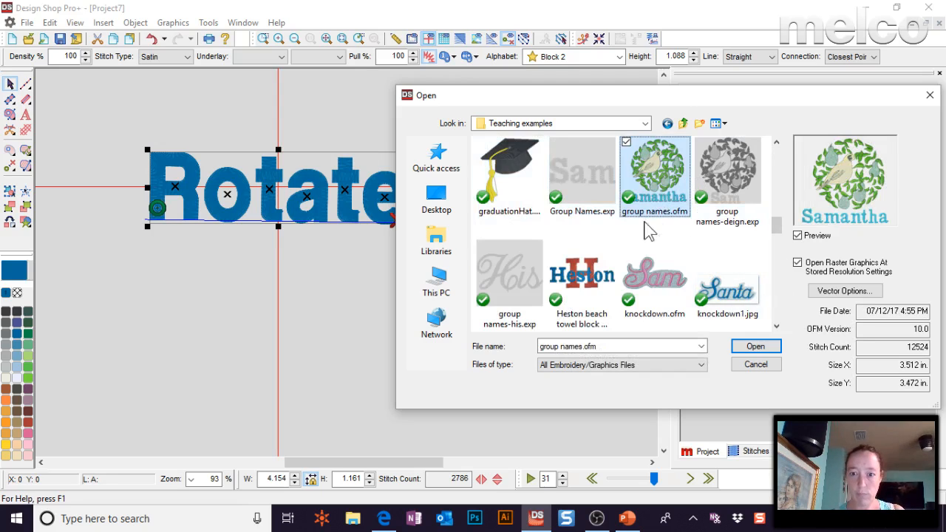
scroll(650, 232, down, 1)
scroll(639, 234, up, 1)
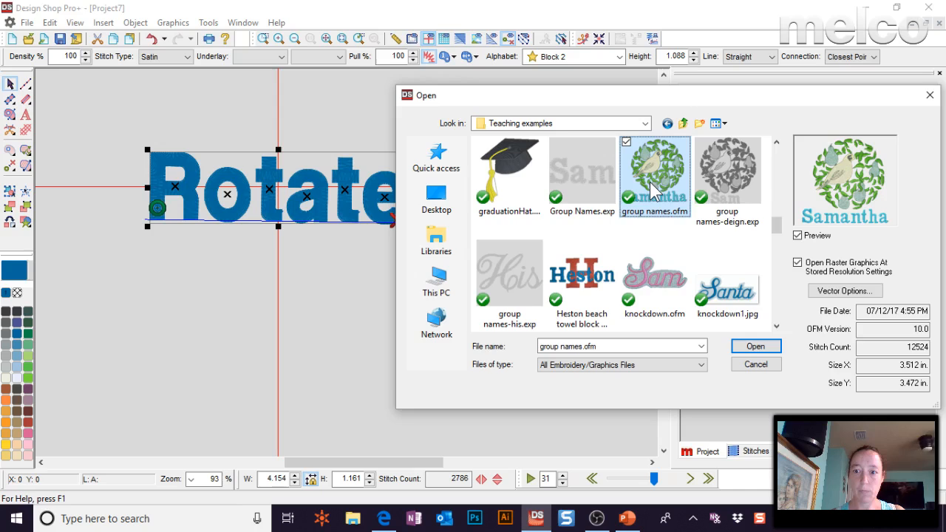
double_click(652, 188)
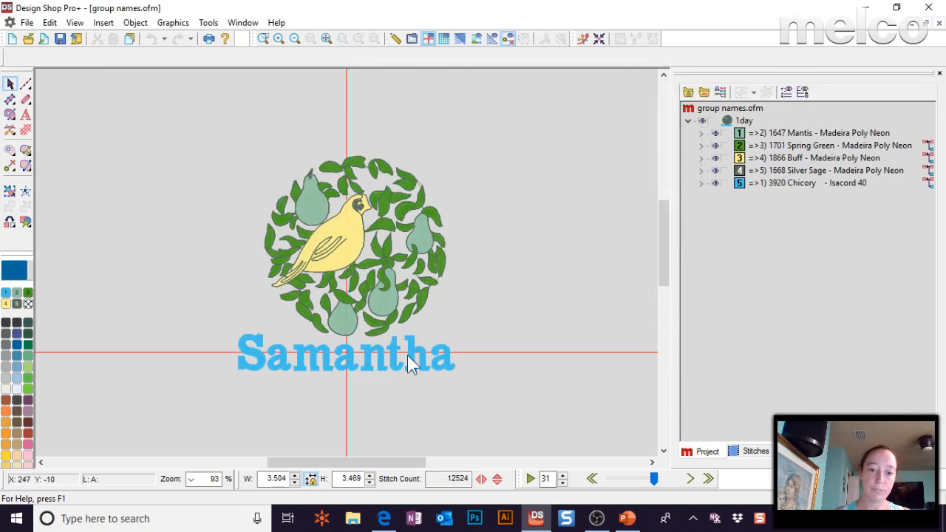
Review the Group Names settings of the name lettering below the bird design and close the properties
double_click(407, 358)
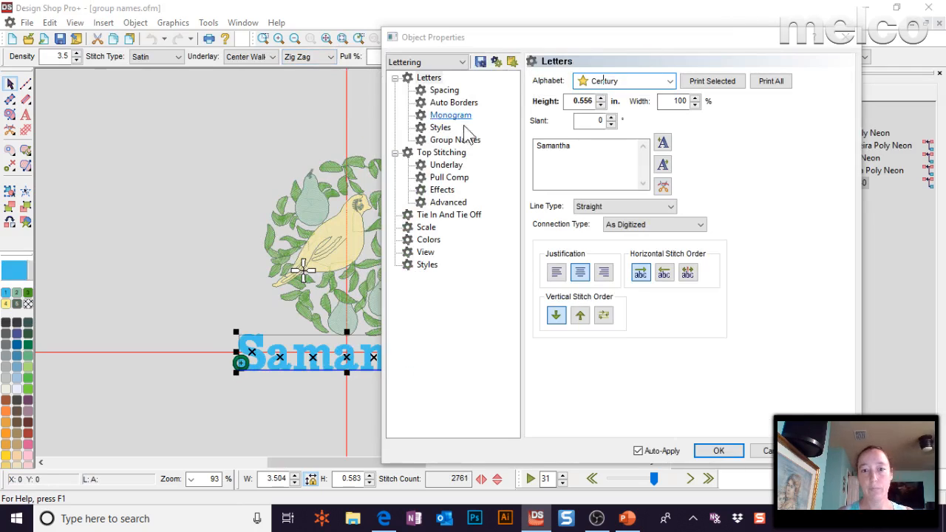
click(462, 140)
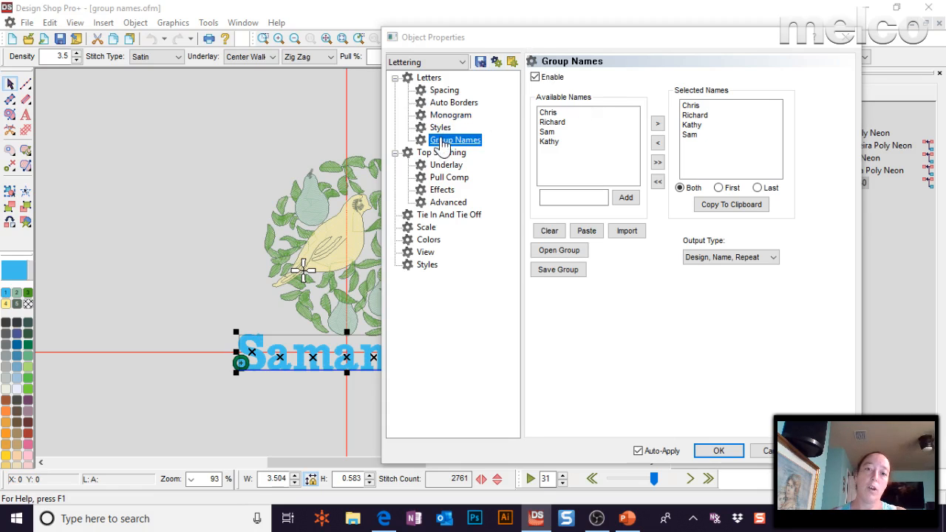
click(716, 452)
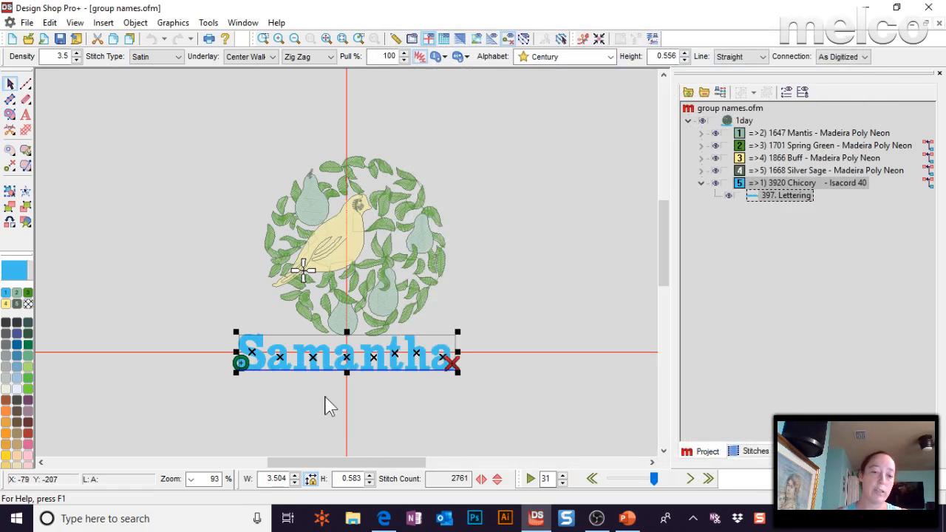
Reopen the lettering's Group Names, remove the last selected name, add it back from the available names and accept
double_click(289, 346)
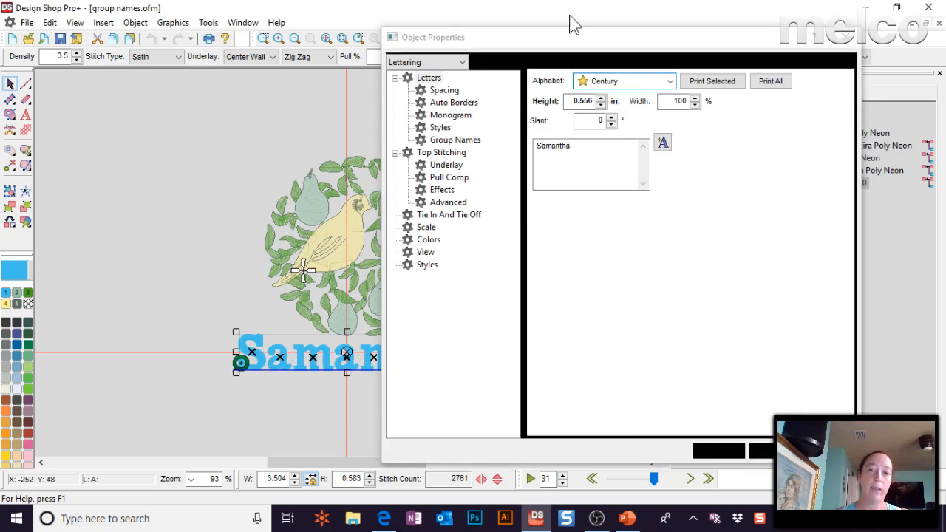
click(447, 142)
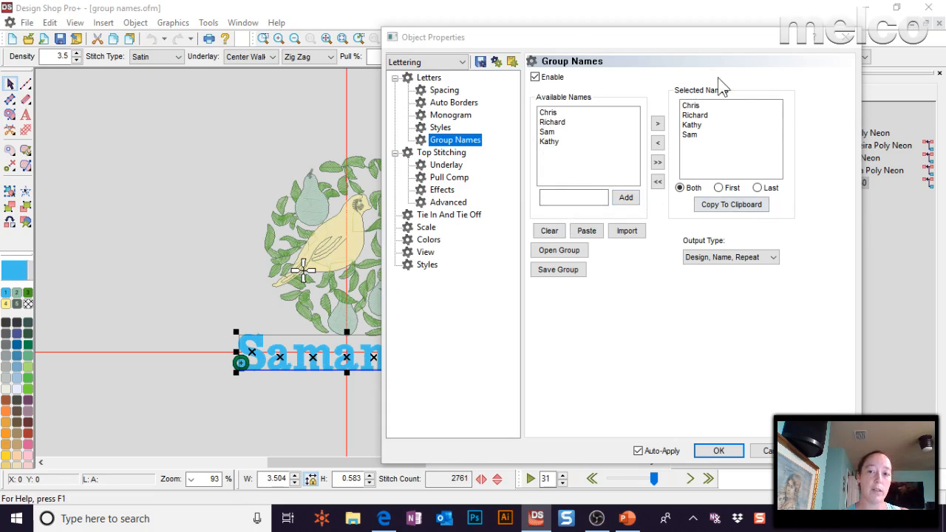
click(694, 136)
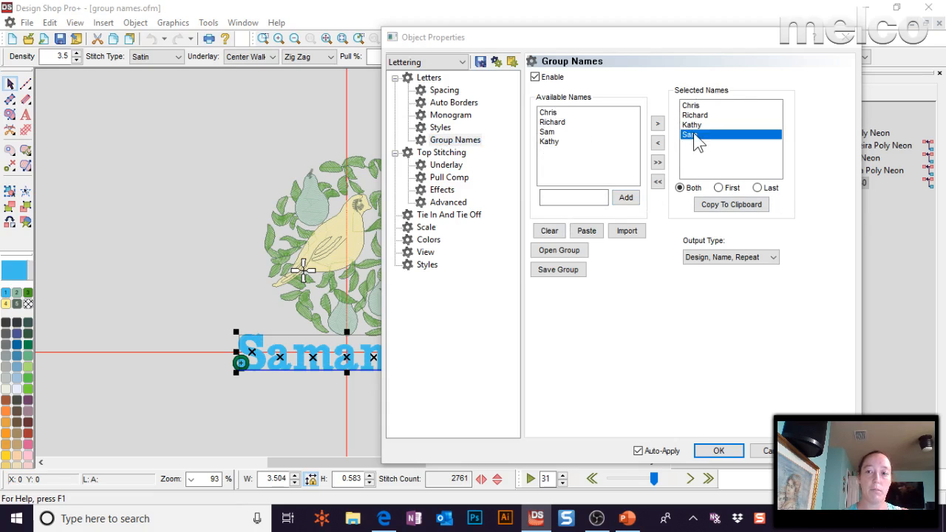
click(657, 142)
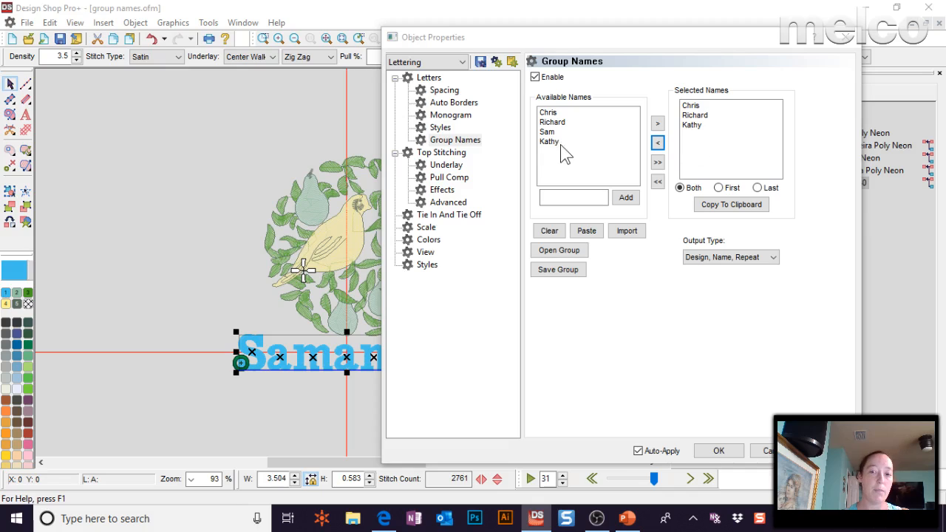
click(550, 133)
click(657, 123)
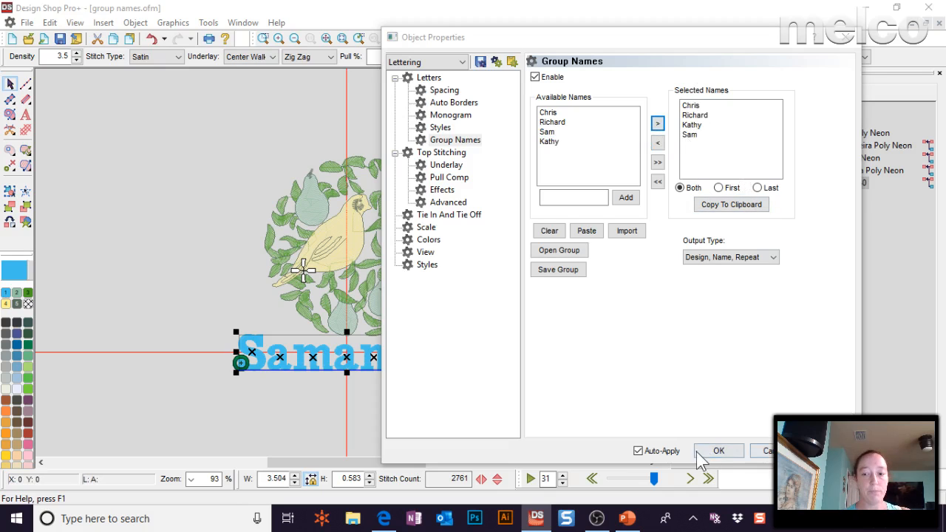
click(718, 451)
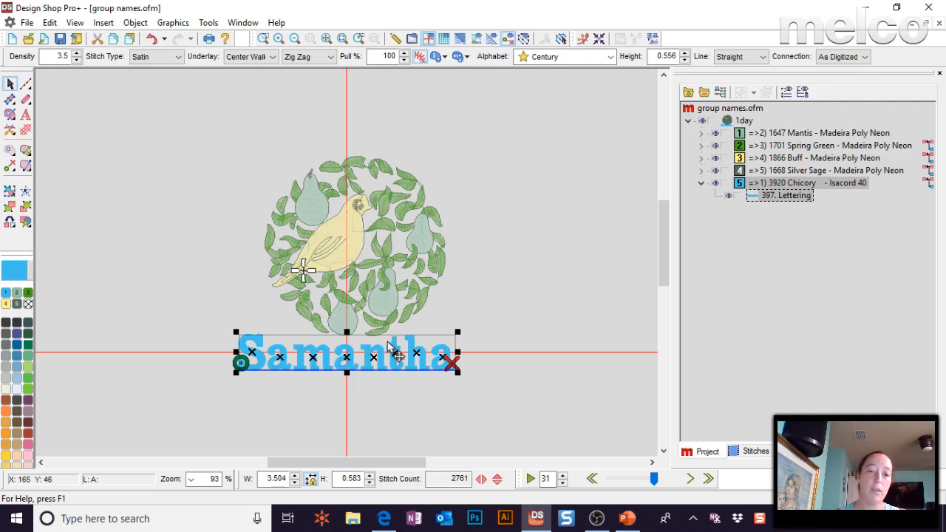
Open the Group Names properties of the lettering below the bird and accept them with the Design, Name, Repeat output type
double_click(392, 352)
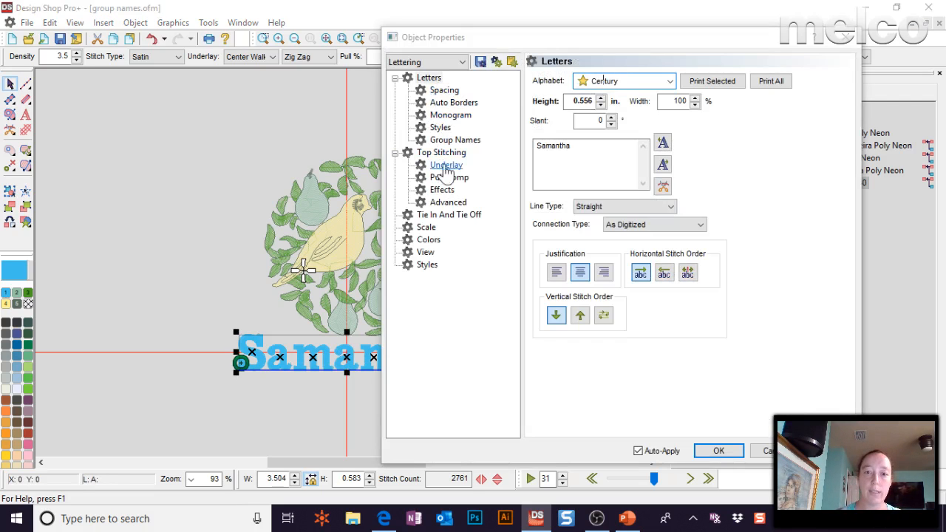
click(452, 140)
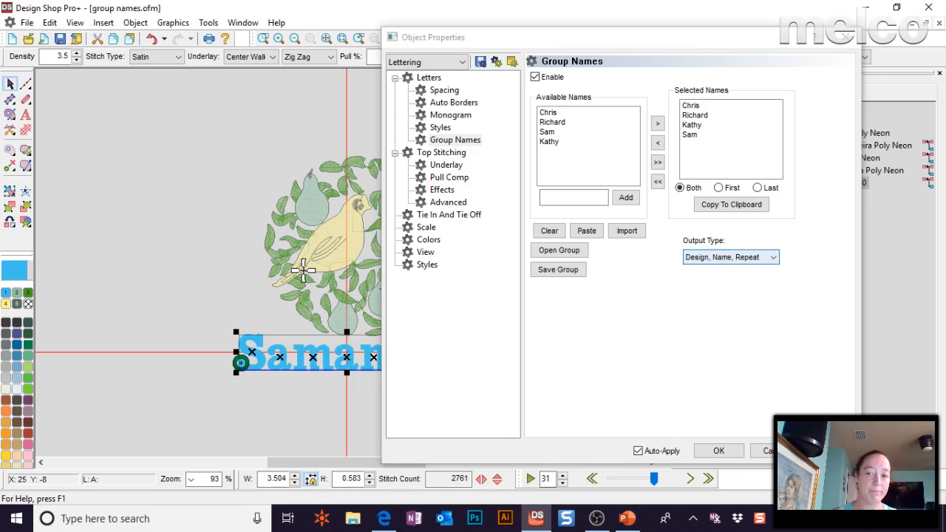
click(715, 452)
Select the Mantis, Spring Green and Chicory elements in turn, recheck the lettering's Group Names settings and close them without changes
click(781, 134)
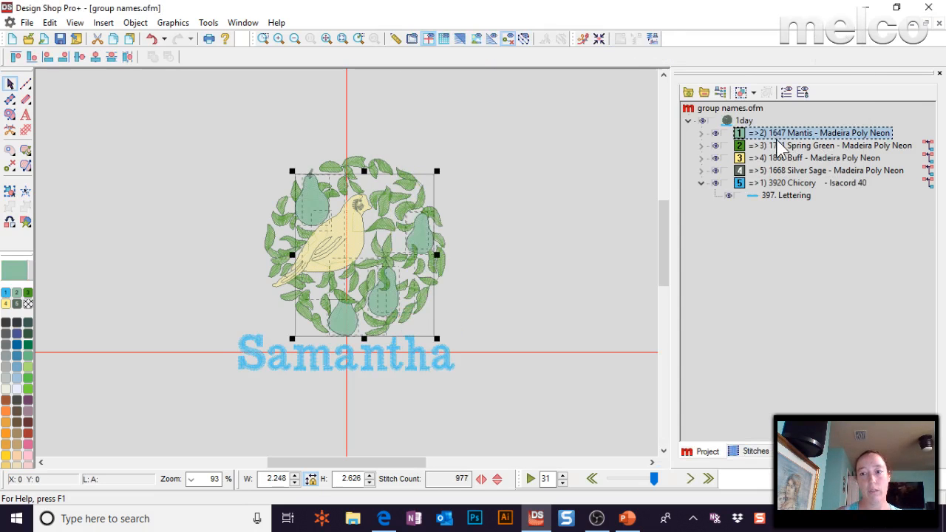
click(772, 146)
click(768, 196)
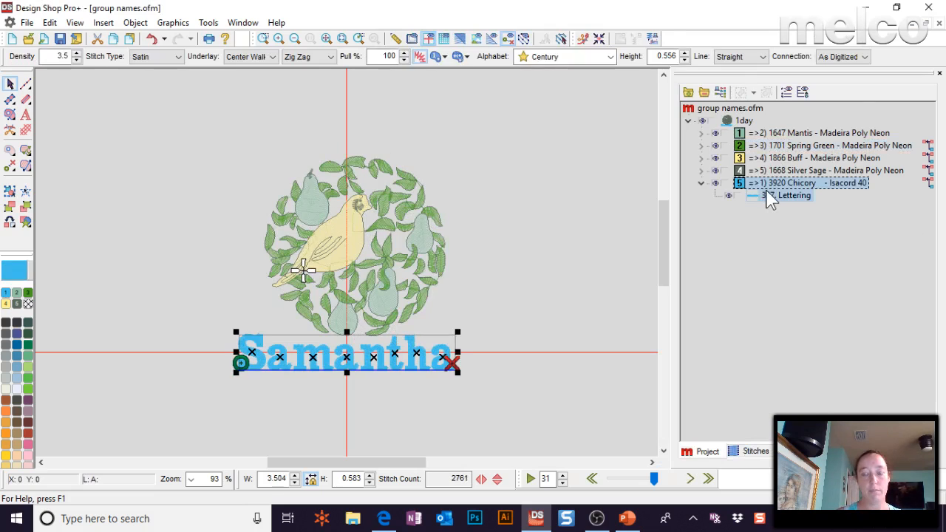
double_click(767, 194)
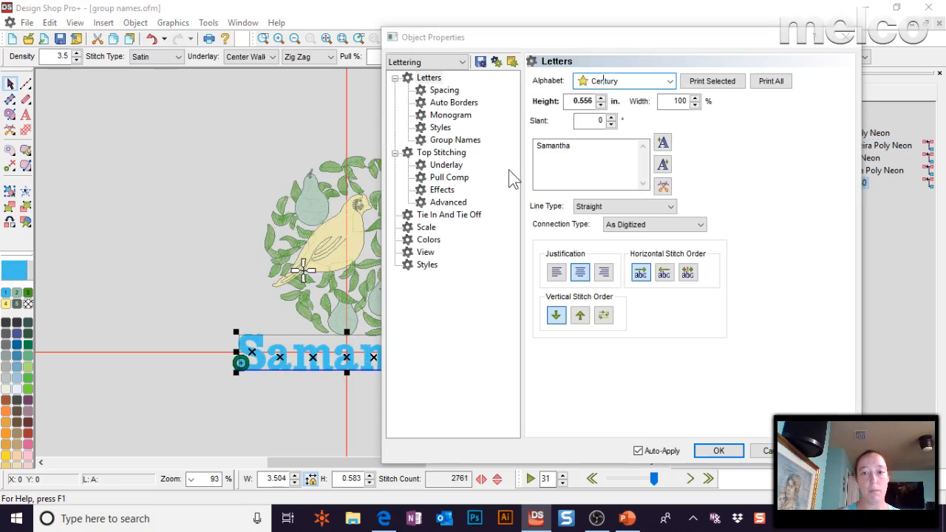
click(453, 140)
click(766, 452)
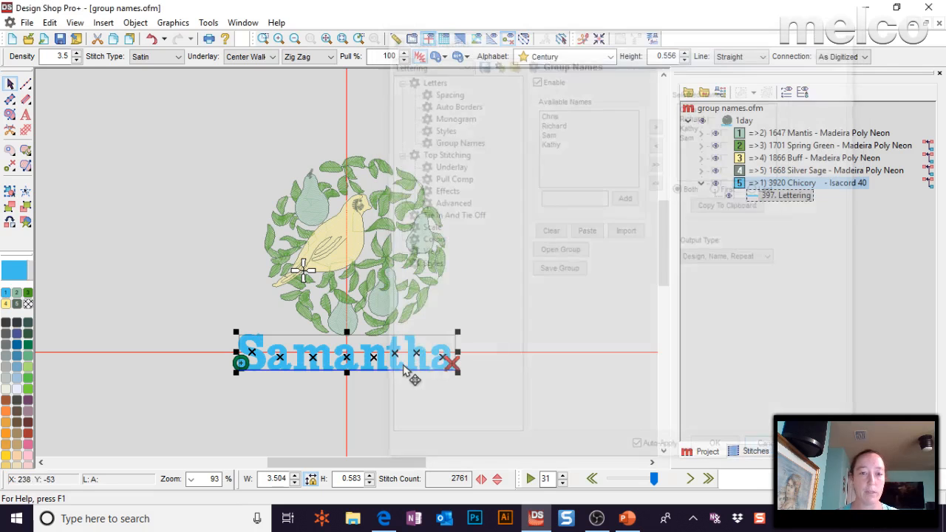
key(Escape)
Save the design as the Tajima file group names.dst in Teaching examples, accepting 6 jumps per trim
click(27, 22)
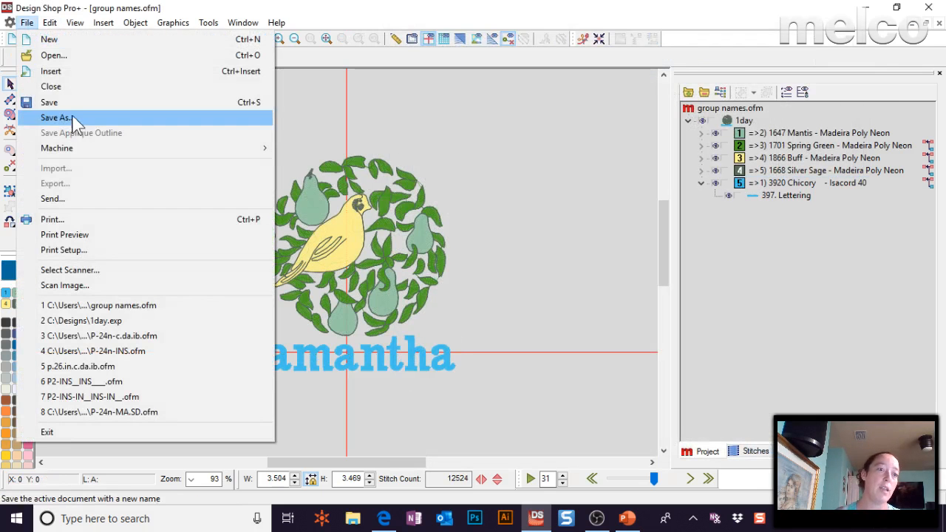
click(70, 118)
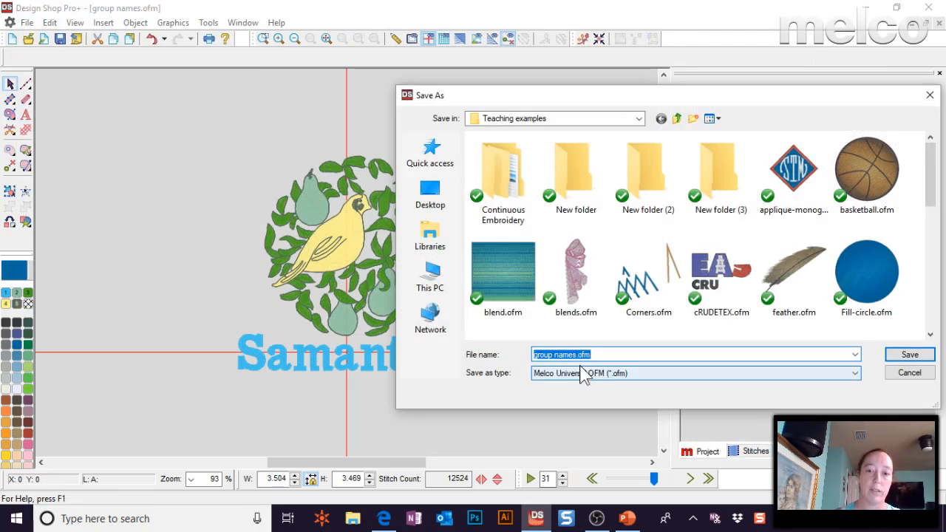
click(585, 374)
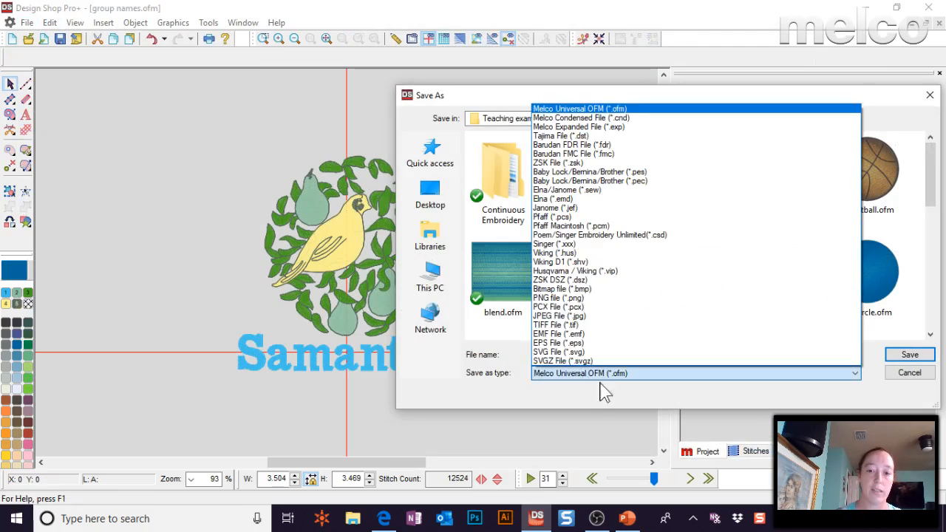
click(591, 138)
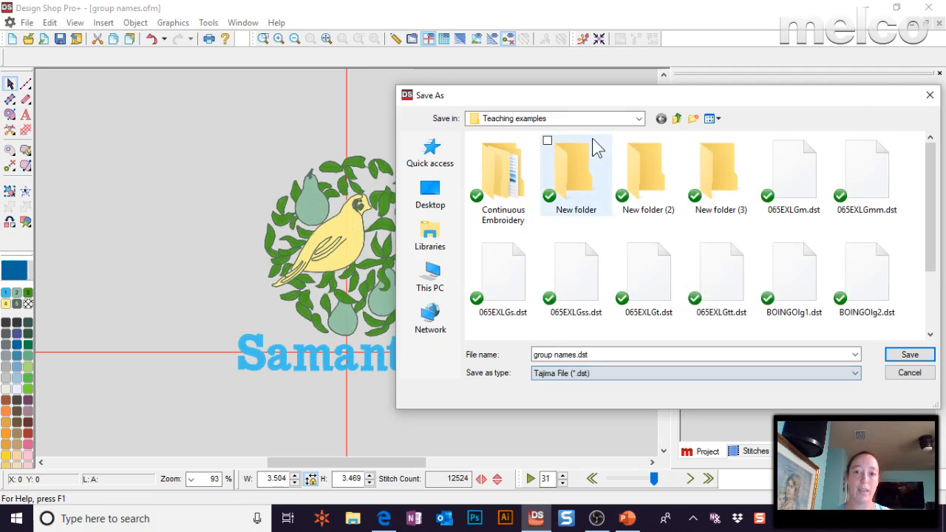
click(910, 354)
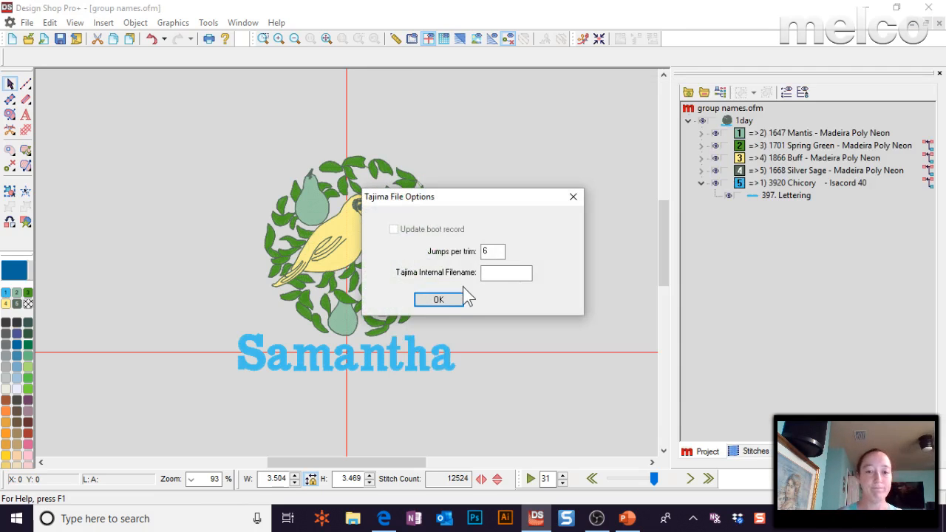
click(452, 299)
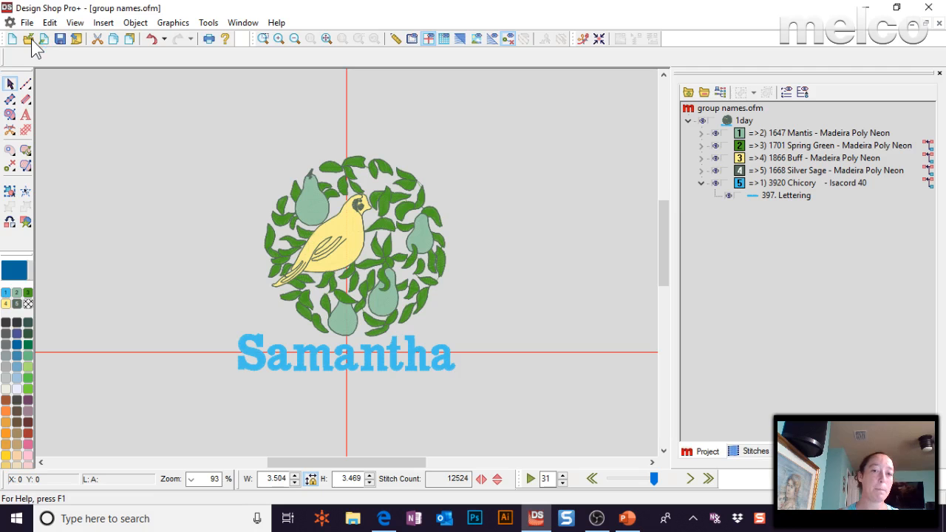
Maximize the blank Project1 window and open group names-deign.exp from the Teaching examples folder
key(alt+Tab)
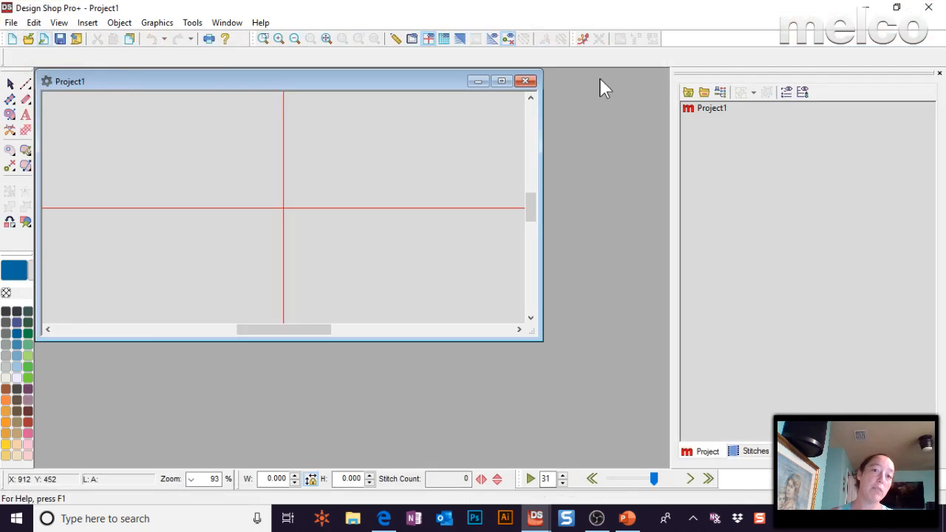
click(501, 81)
click(28, 39)
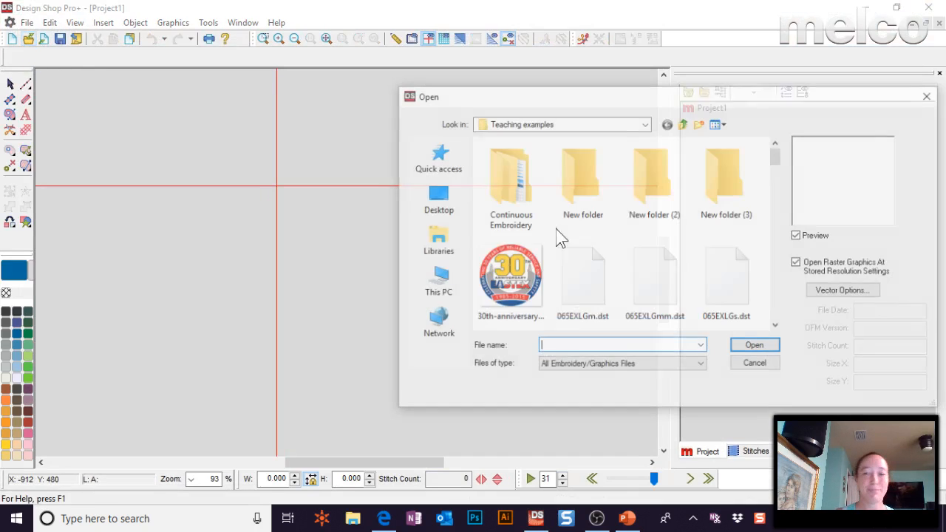
text(gr)
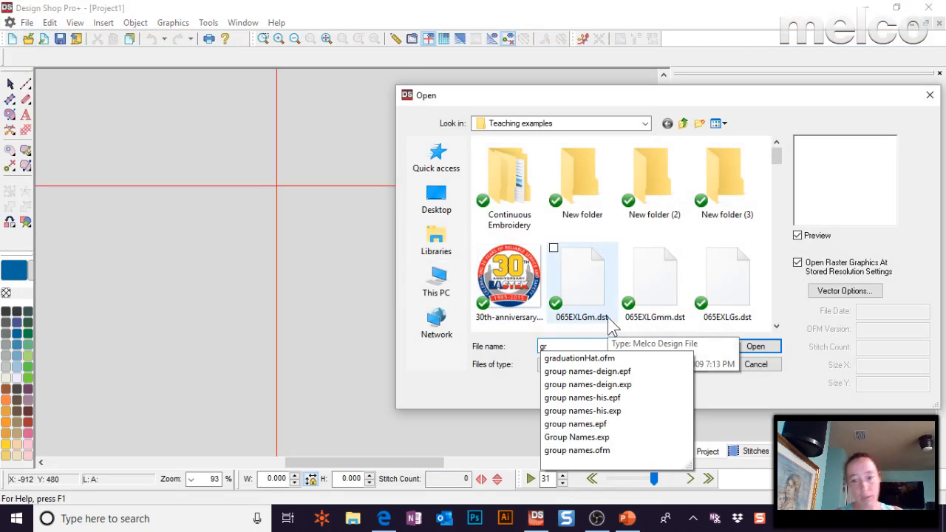
click(626, 389)
click(755, 346)
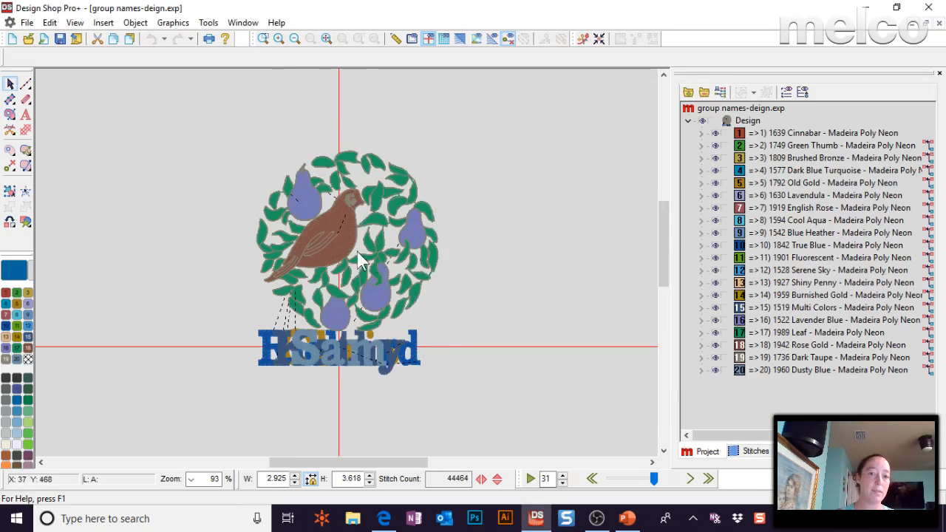
Highlight the first and fifth color blocks of the expanded design to see which parts they cover
click(769, 133)
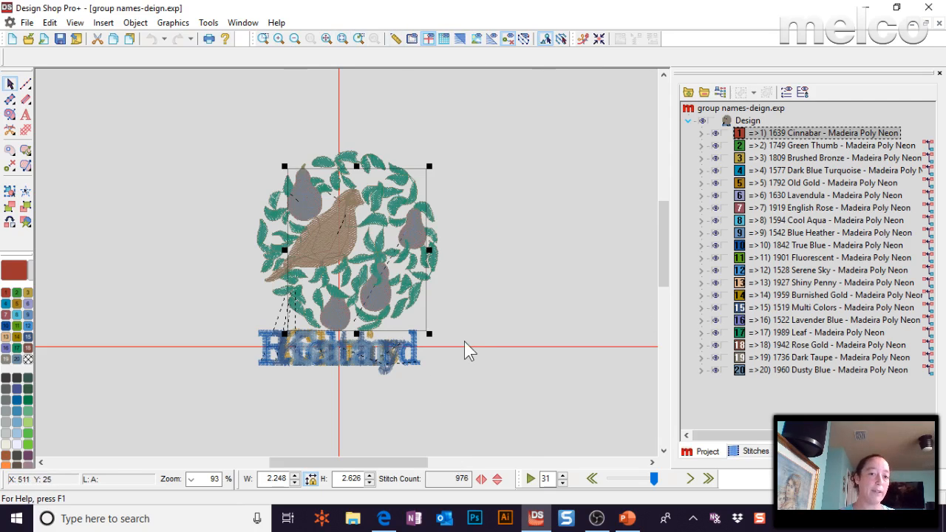
click(494, 174)
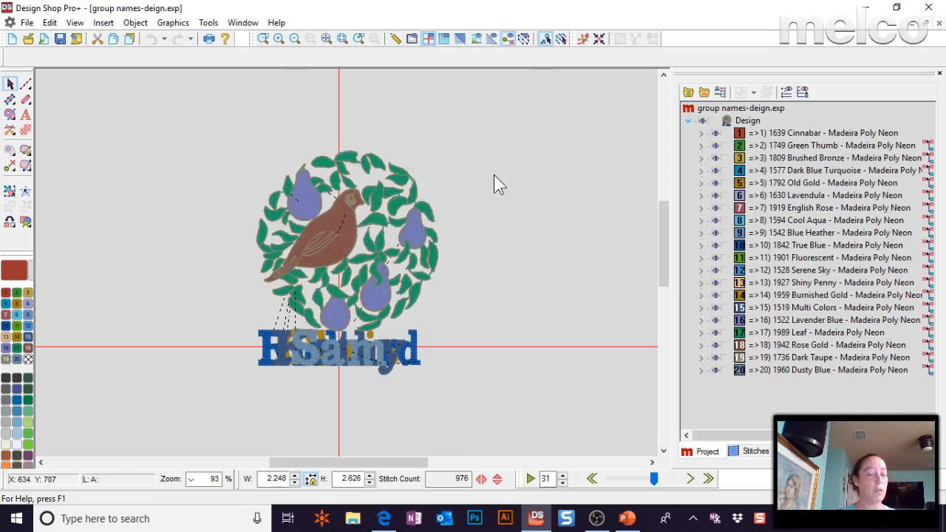
click(760, 183)
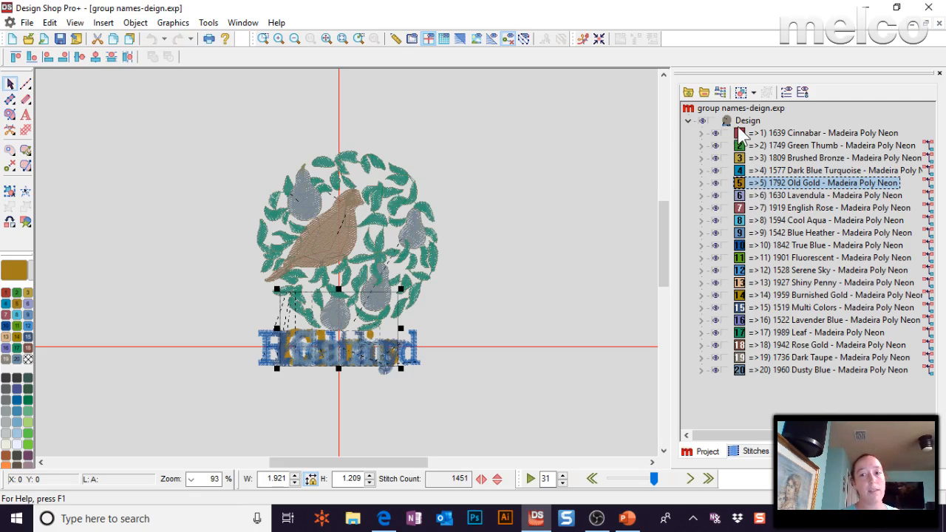
Hide the whole design and show only colors 1 to 5 to view the first design and name
click(702, 121)
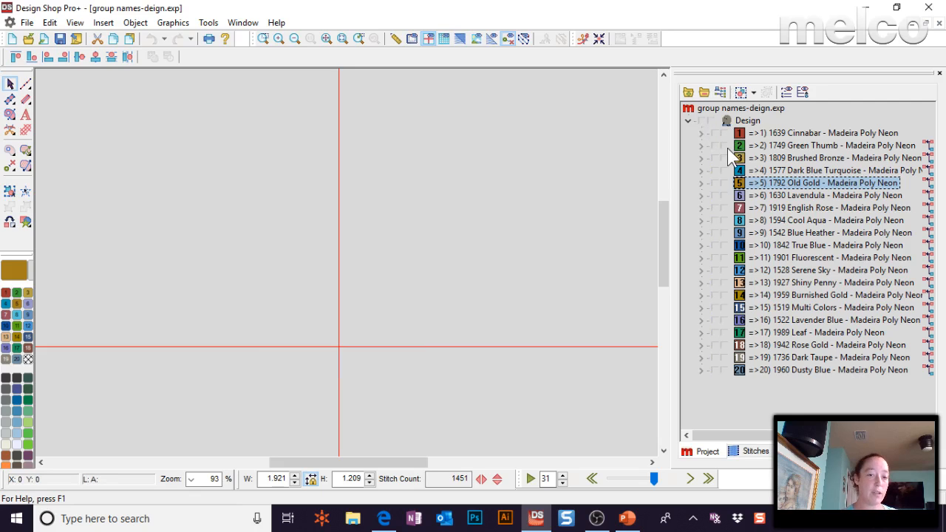
click(716, 133)
click(715, 146)
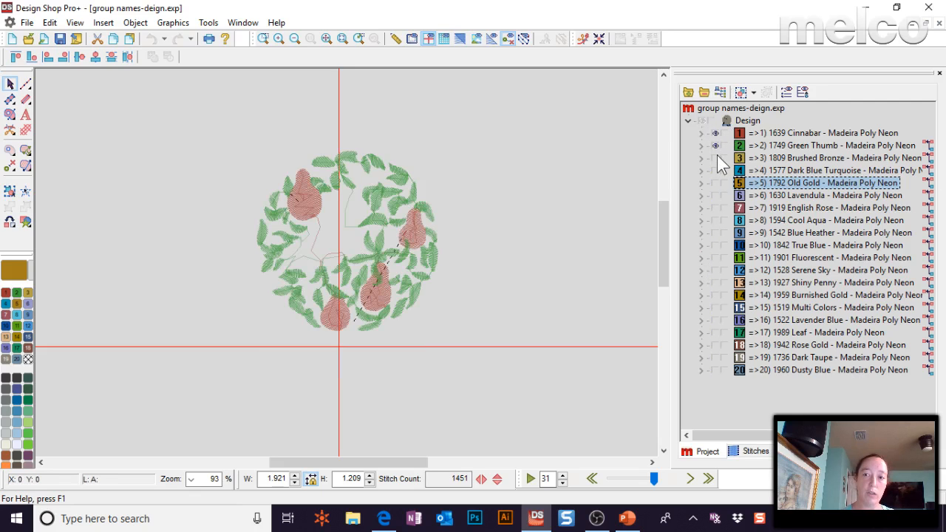
click(715, 159)
click(716, 171)
click(716, 183)
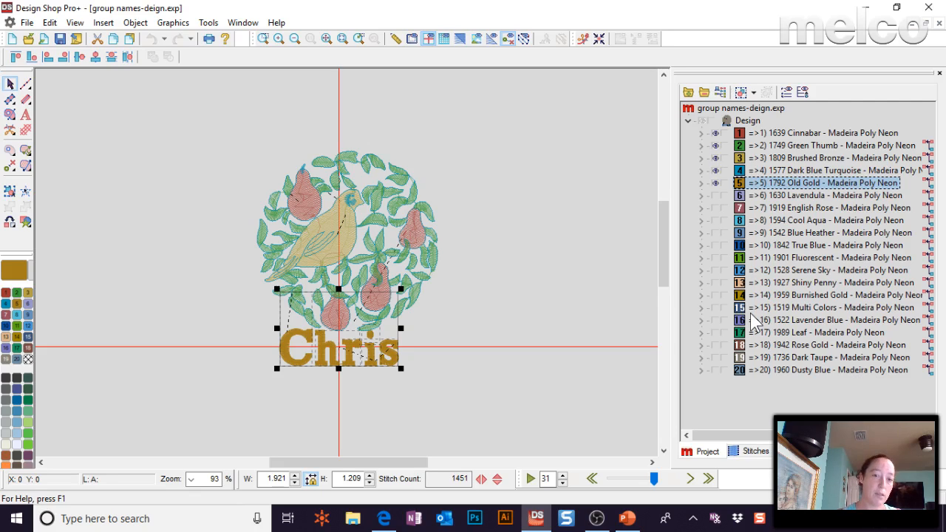
Hide everything again and show only colors 6 to 10 to view the second design and name
click(704, 121)
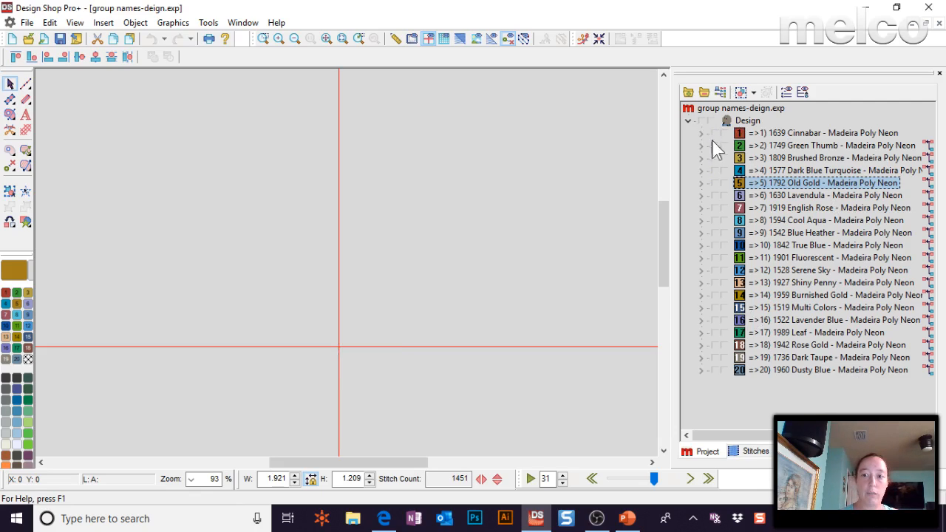
click(715, 195)
click(715, 208)
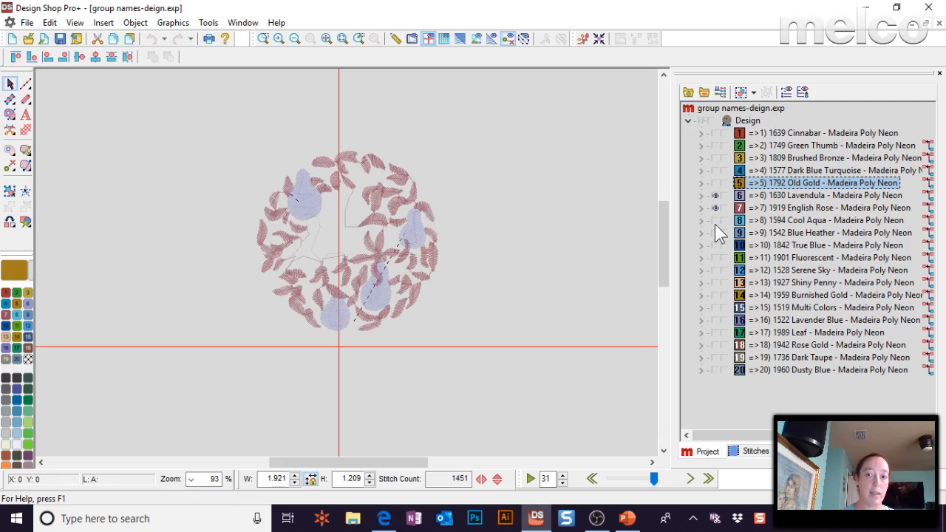
click(716, 220)
click(715, 233)
click(716, 246)
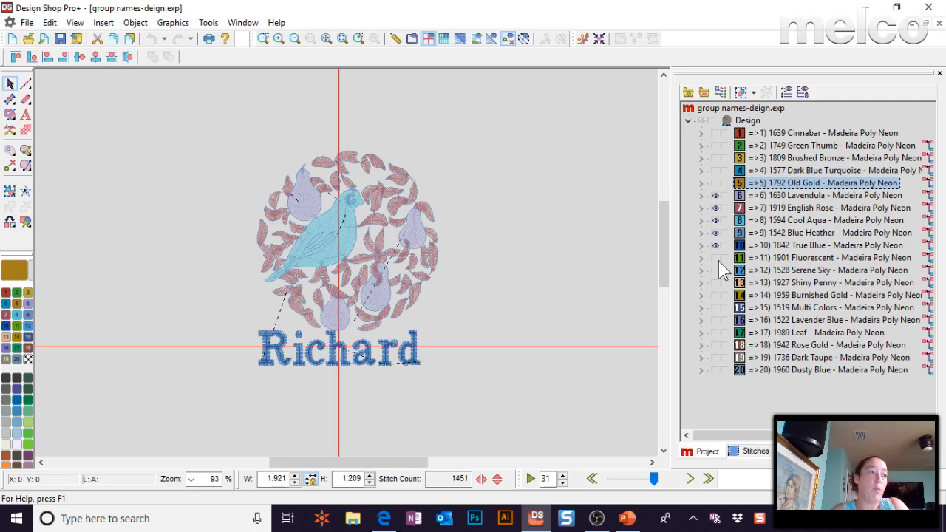
Hide all colors and show only colors 11 to 15 to view the third design and name
click(703, 124)
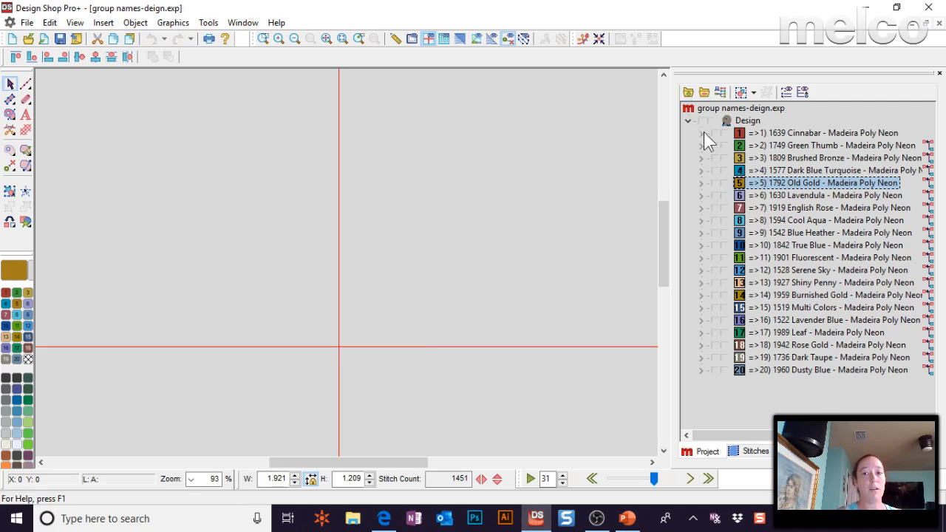
click(716, 246)
click(716, 245)
click(716, 258)
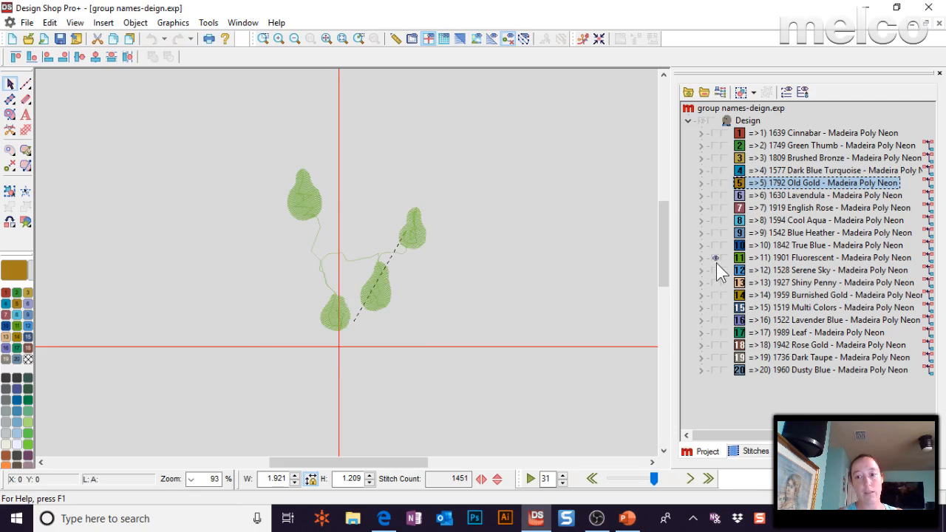
click(715, 271)
click(716, 283)
click(715, 296)
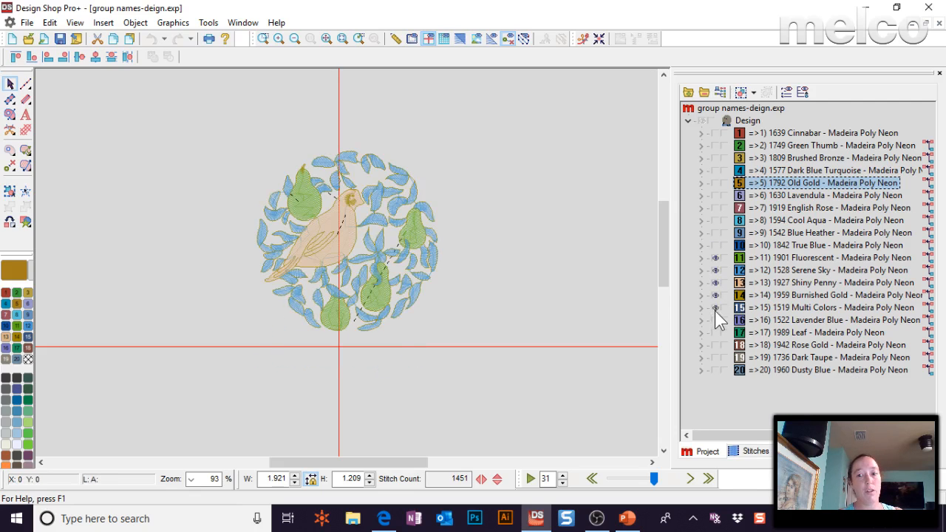
click(714, 308)
Make all color blocks of the design visible again and clear the selection
click(703, 121)
click(702, 121)
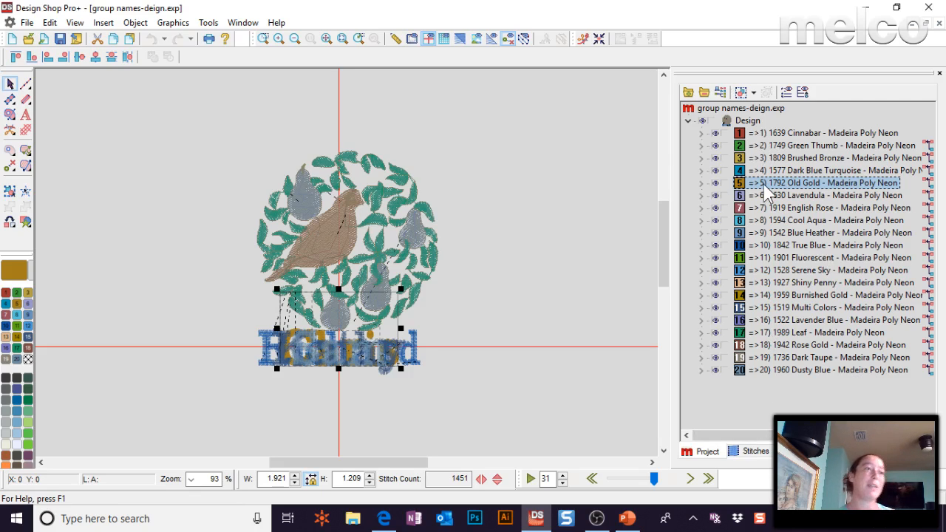
click(453, 303)
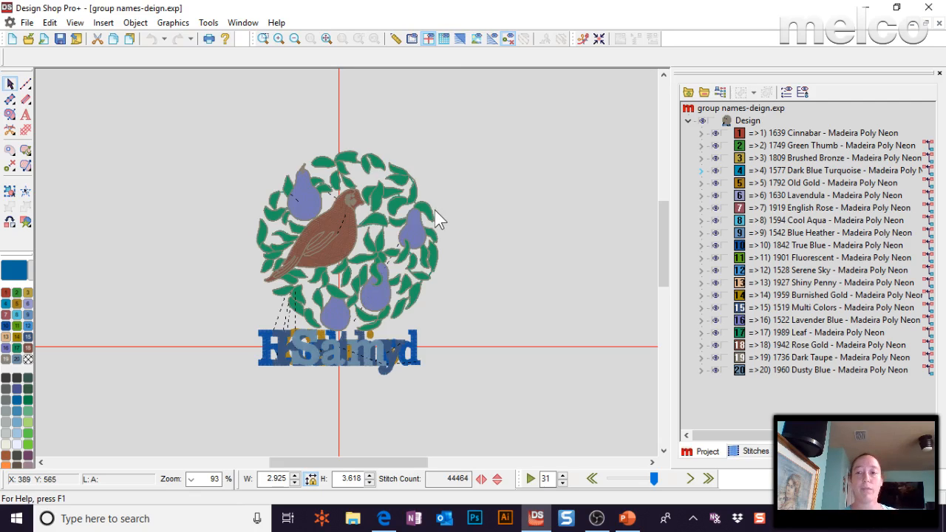
Switch to the PowerPoint presentation, browse the viewers' question slides including slide 3, and return to the title slide
click(627, 518)
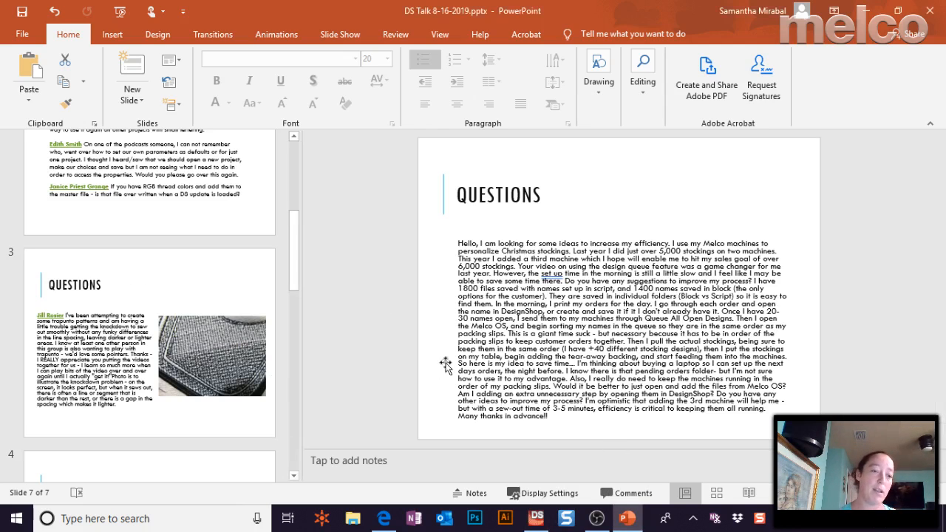
scroll(213, 391, down, 5)
scroll(190, 390, up, 5)
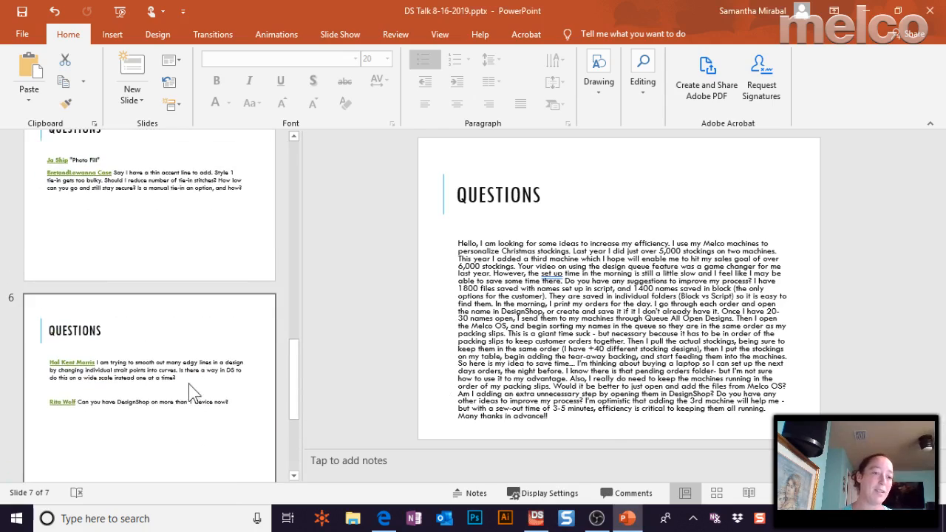
scroll(145, 234, up, 5)
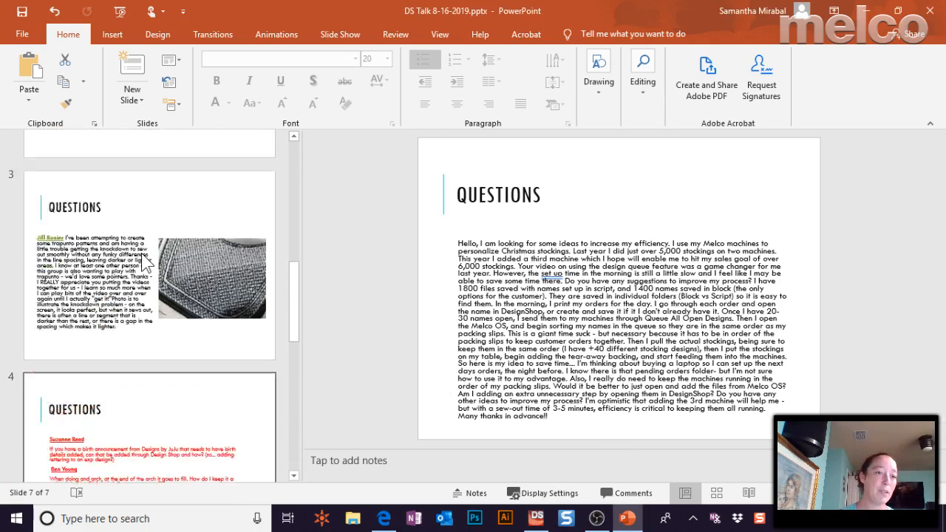
click(136, 331)
scroll(141, 325, up, 2)
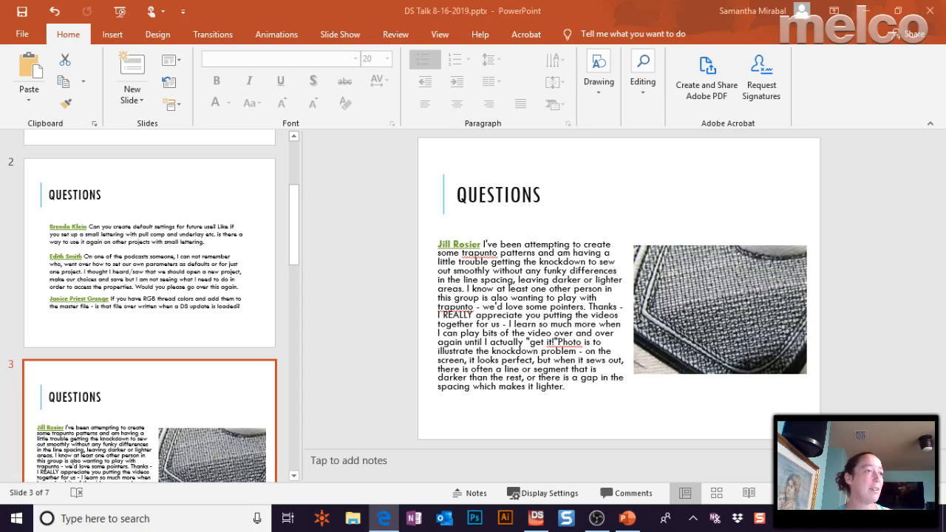
click(355, 238)
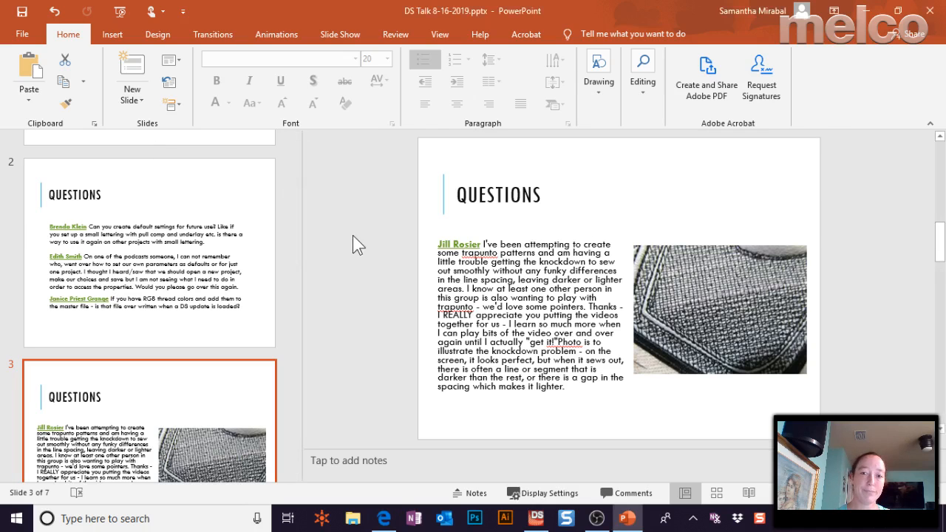
scroll(354, 237, up, 2)
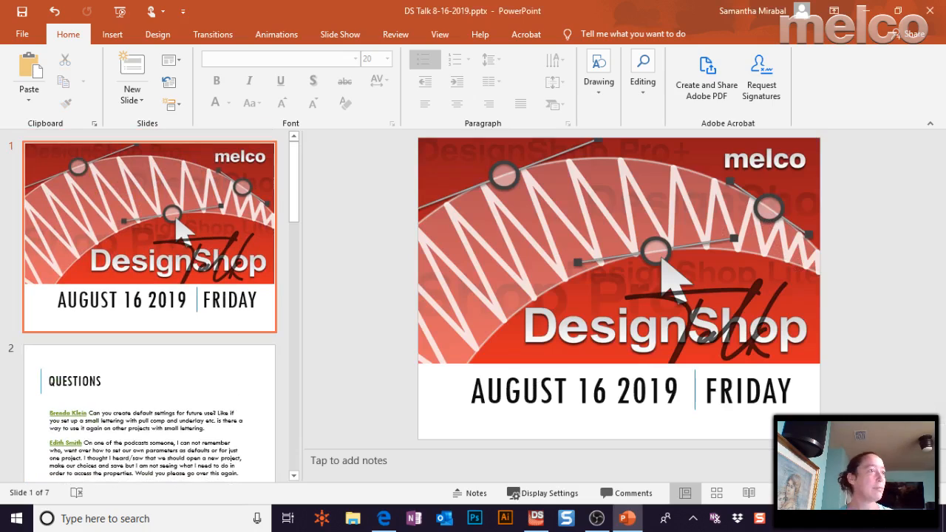